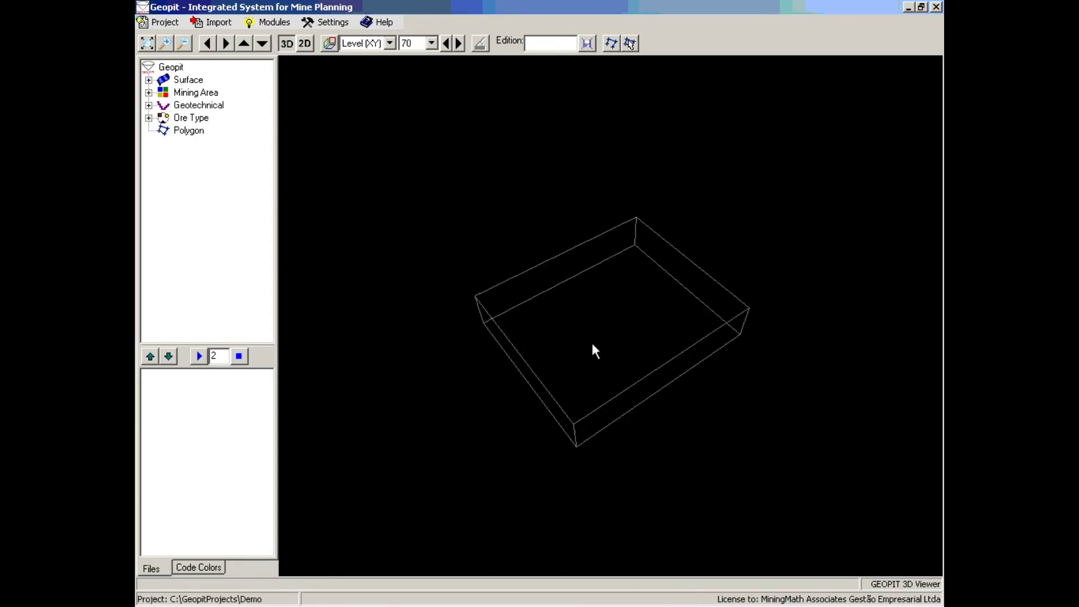
Step: Zoom in on the empty project bounding box and orbit it to view it from a steeper angle
scroll(590, 346, "up", 1)
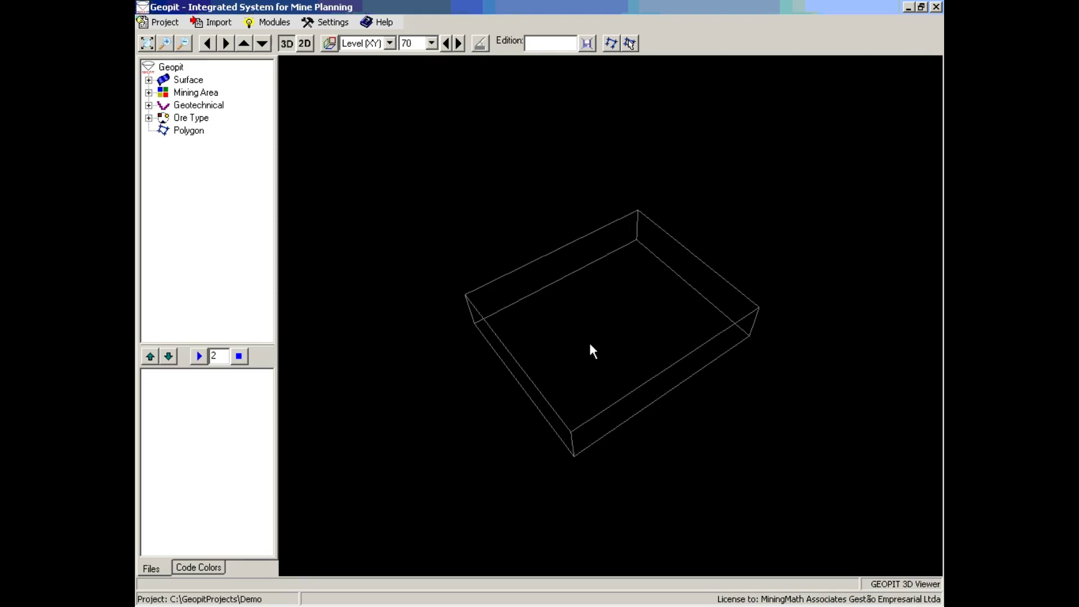
scroll(590, 346, "up", 1)
scroll(590, 345, "up", 2)
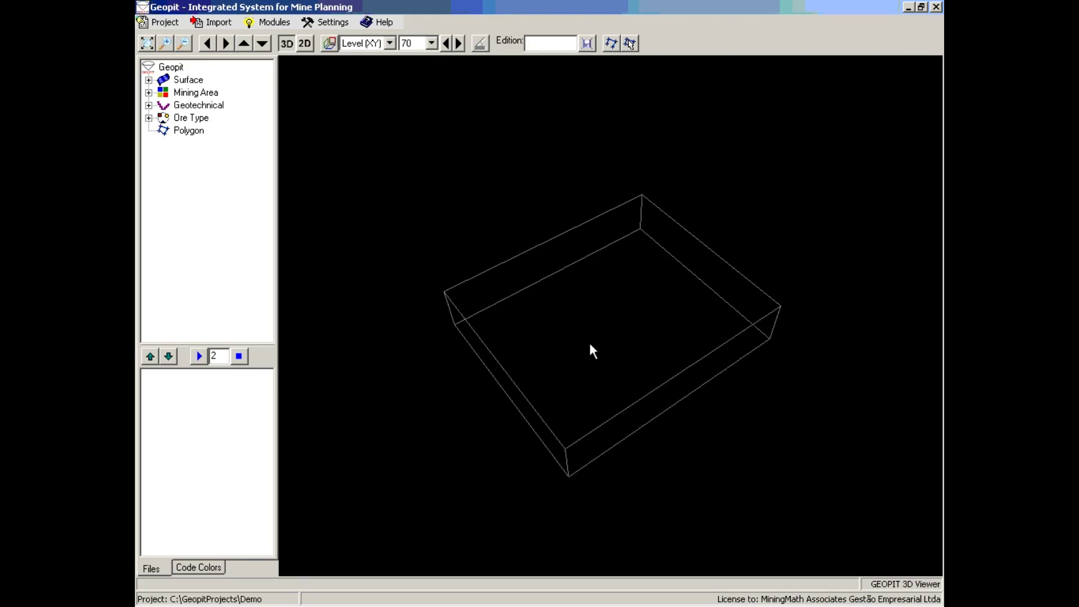
scroll(590, 345, "up", 1)
scroll(590, 346, "up", 1)
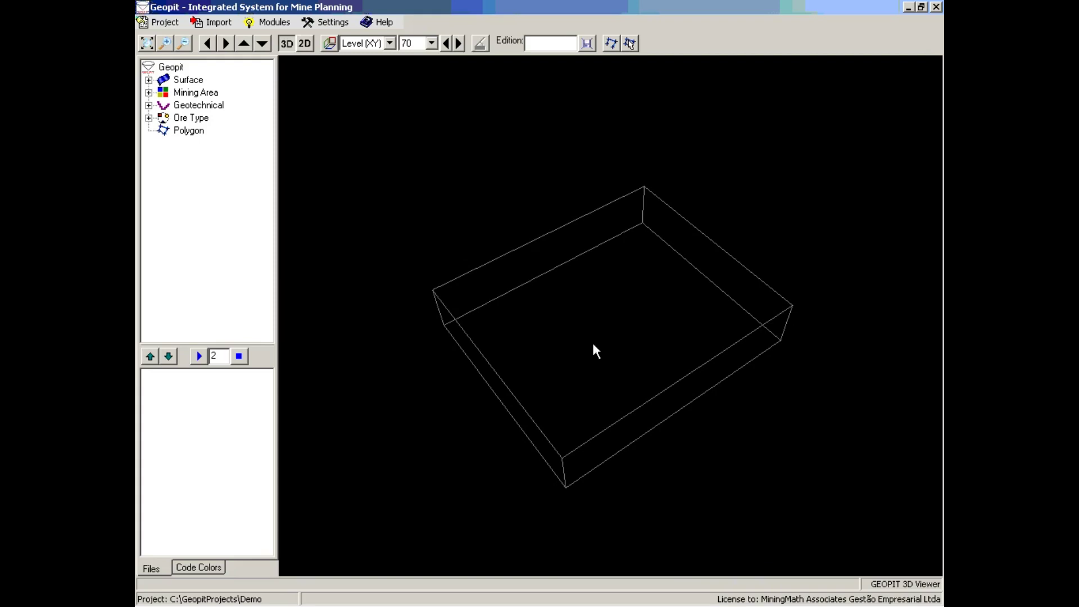
left_click_drag(593, 345, 622, 269)
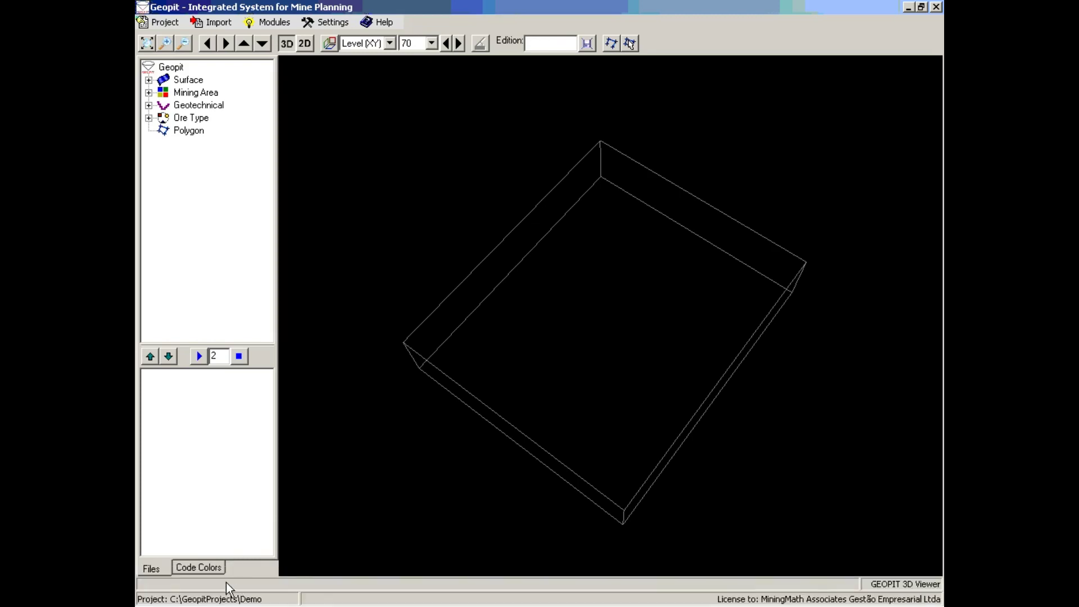
Step: Look through the contents of the Surface, Mining Area, Geotechnical, Ore Type and Polygon groups in the project tree
left_click(148, 80)
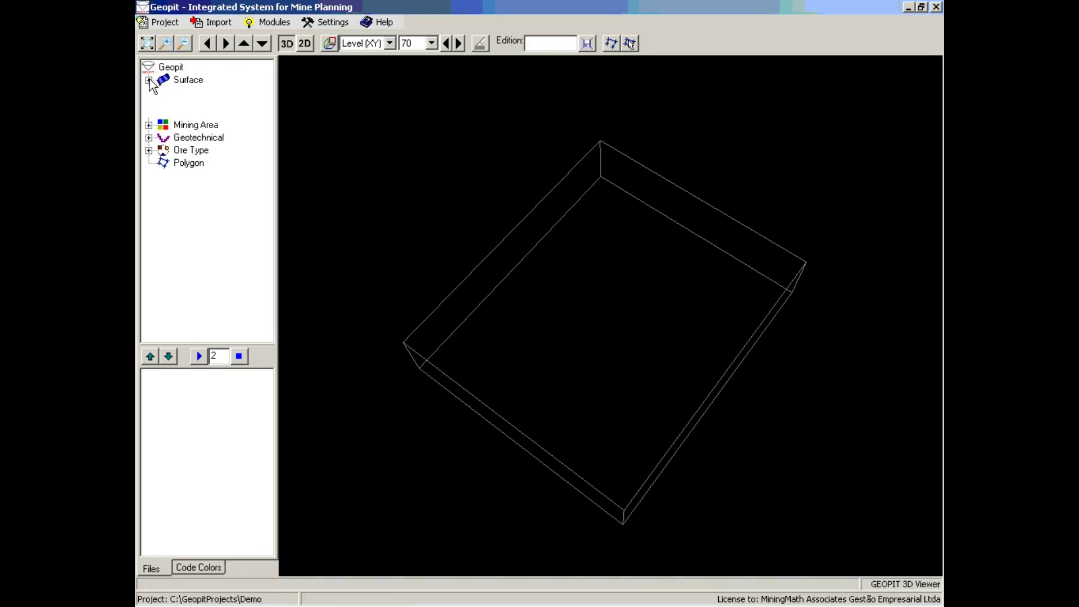
left_click(149, 80)
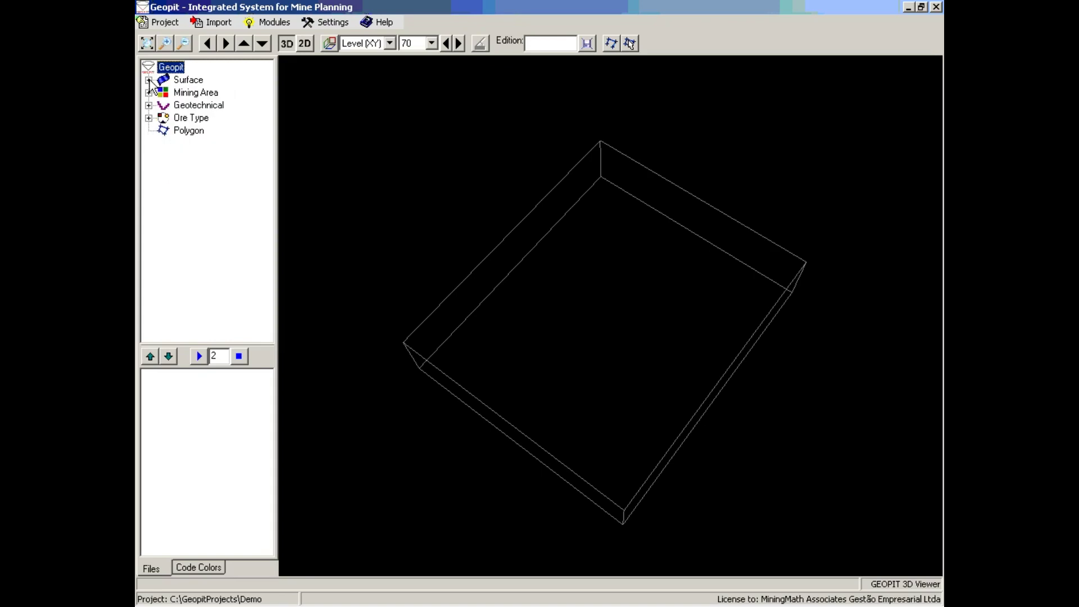
left_click(148, 93)
left_click(149, 93)
left_click(149, 106)
left_click(149, 106)
left_click(148, 118)
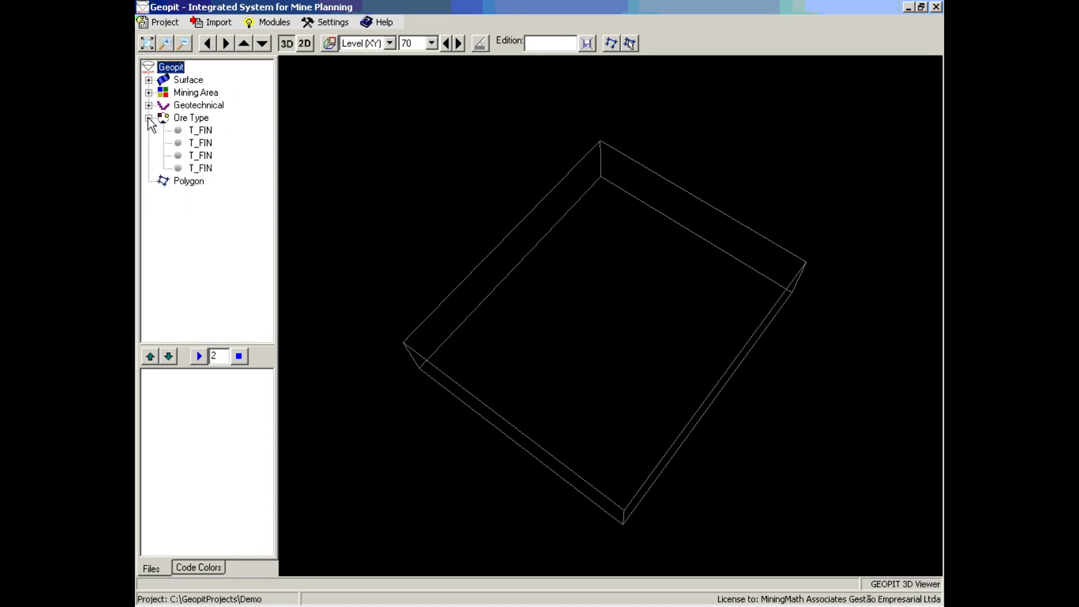
left_click(148, 118)
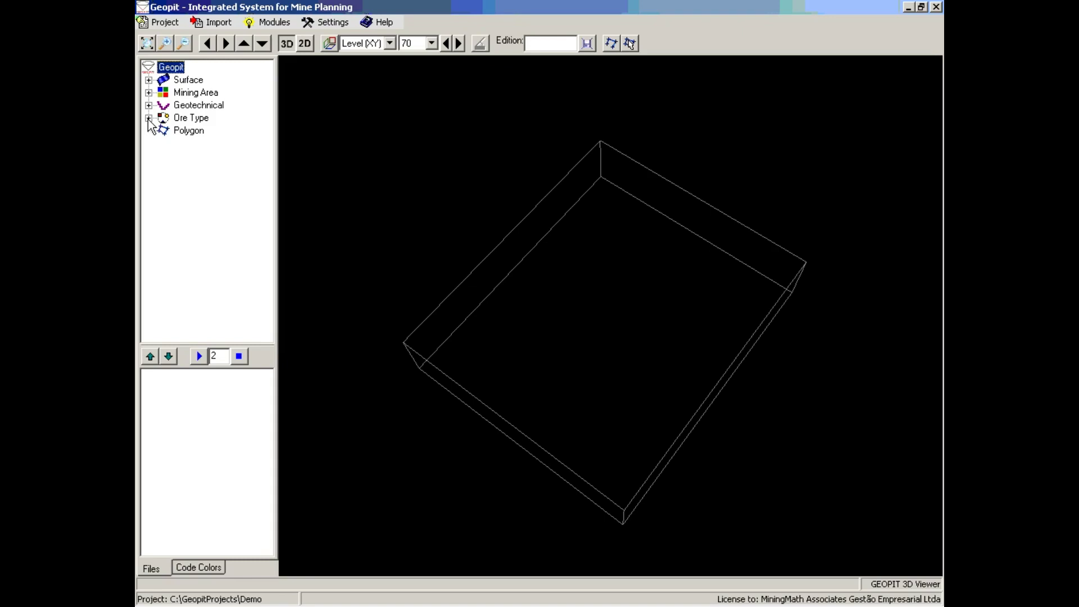
left_click(193, 132)
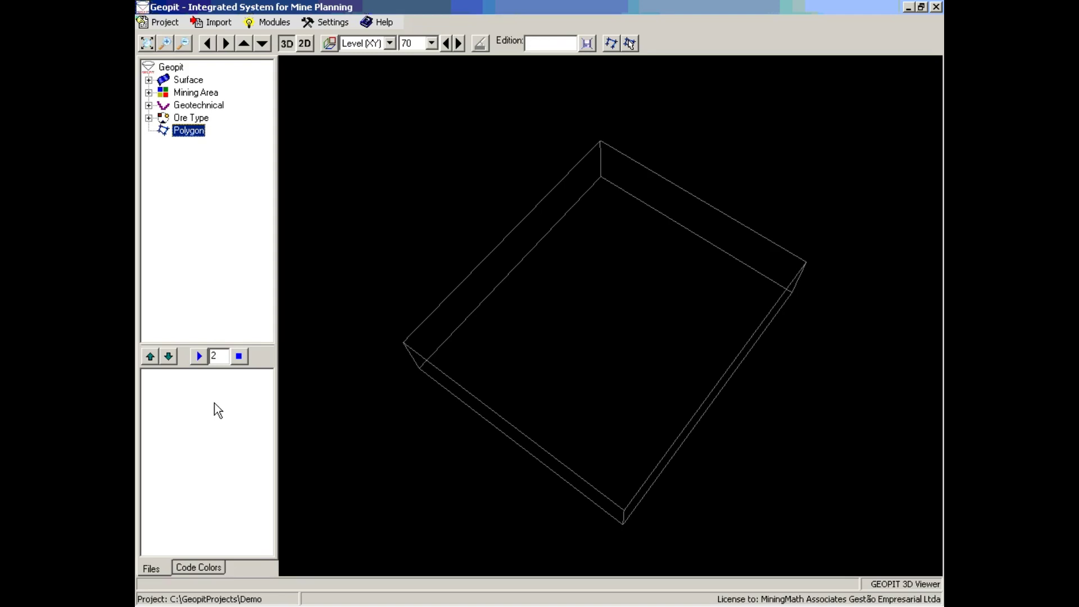
Step: Load the S_TOPO surface from the Surface group into the 3D view
left_click(149, 80)
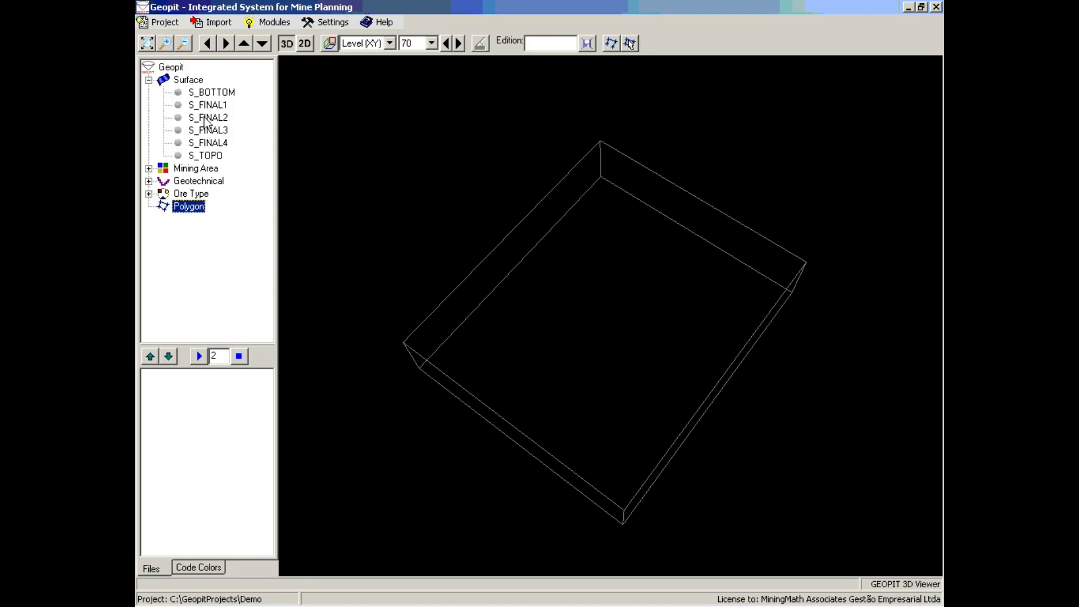
left_click(213, 156)
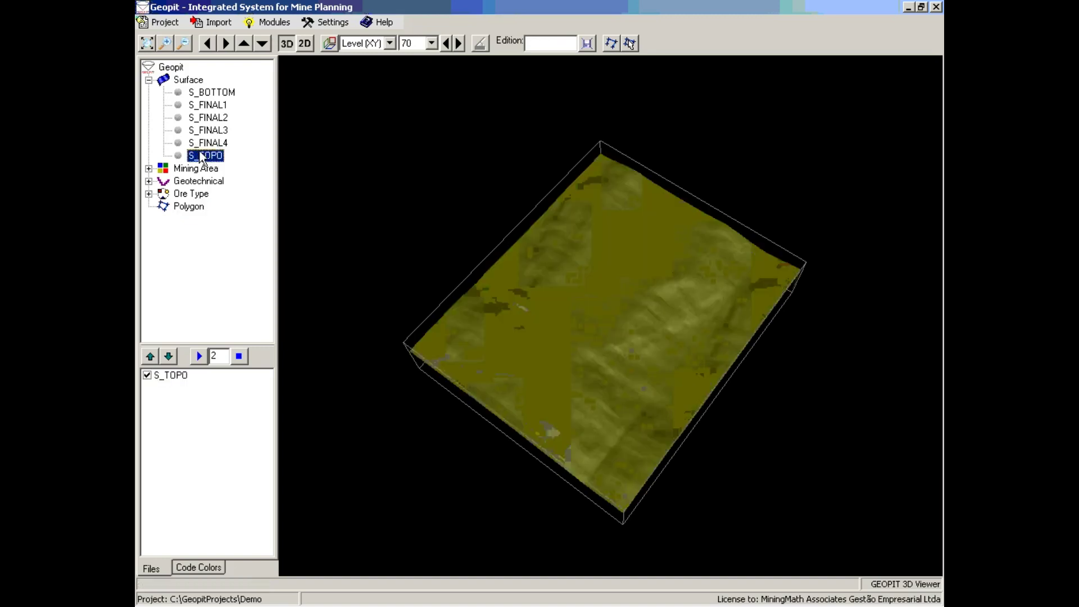
mouse_move(641, 345)
left_mouse_down()
mouse_move(583, 308)
mouse_move(622, 338)
mouse_move(632, 295)
mouse_move(639, 344)
left_mouse_up()
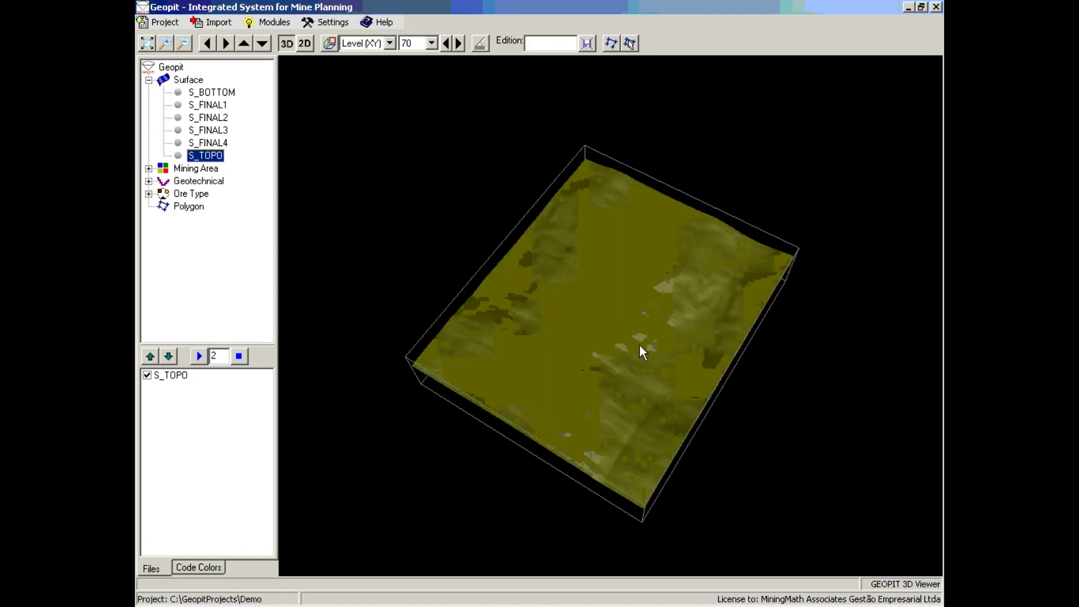
Step: Hide the loaded S_TOPO surface in the 3D view and show it again
left_click(187, 375)
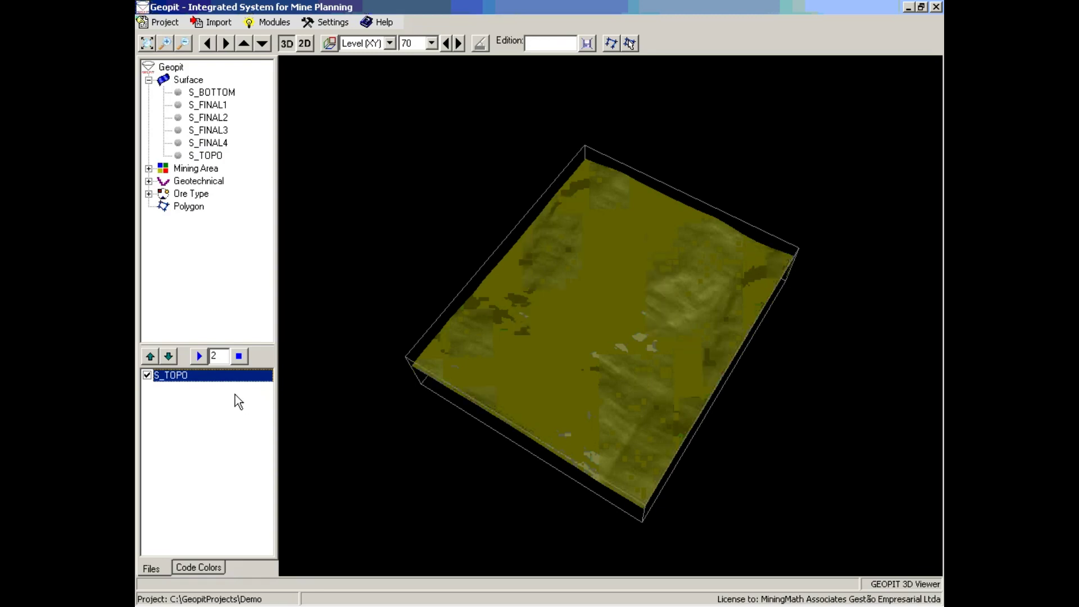
left_click(147, 375)
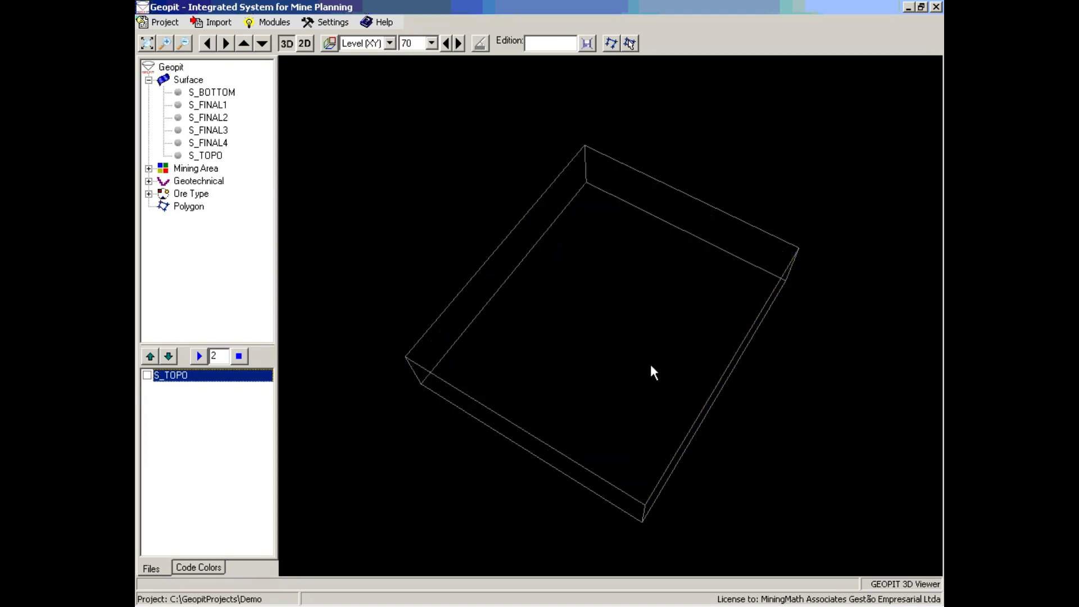
mouse_move(650, 369)
left_mouse_down()
mouse_move(624, 379)
mouse_move(561, 335)
mouse_move(582, 363)
mouse_move(662, 359)
mouse_move(664, 348)
mouse_move(653, 370)
mouse_move(602, 361)
mouse_move(638, 376)
mouse_move(643, 365)
left_mouse_up()
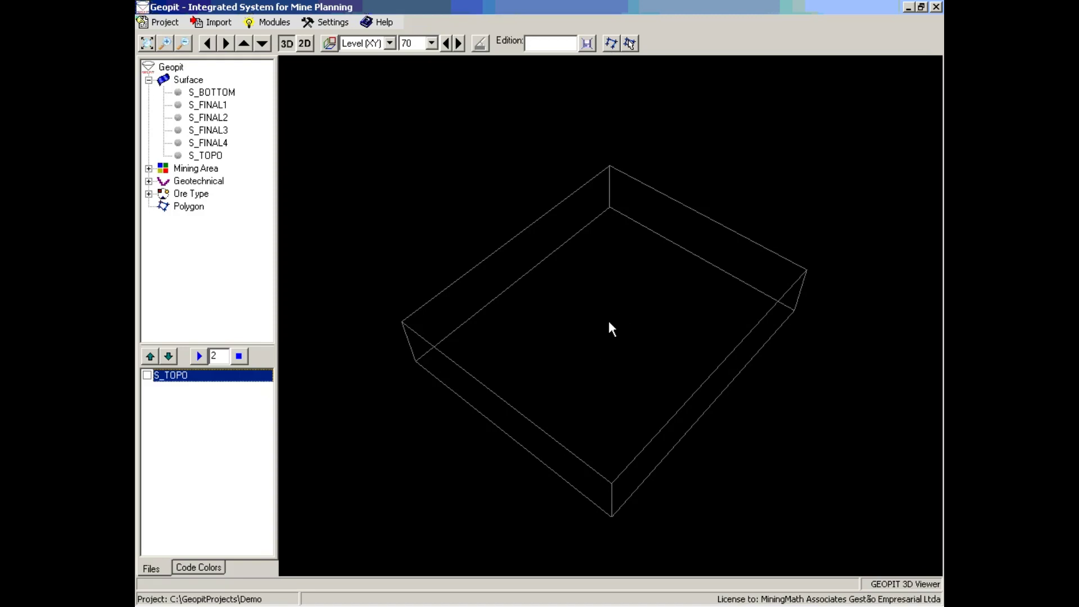
scroll(612, 331, "up", 1)
scroll(612, 332, "down", 4)
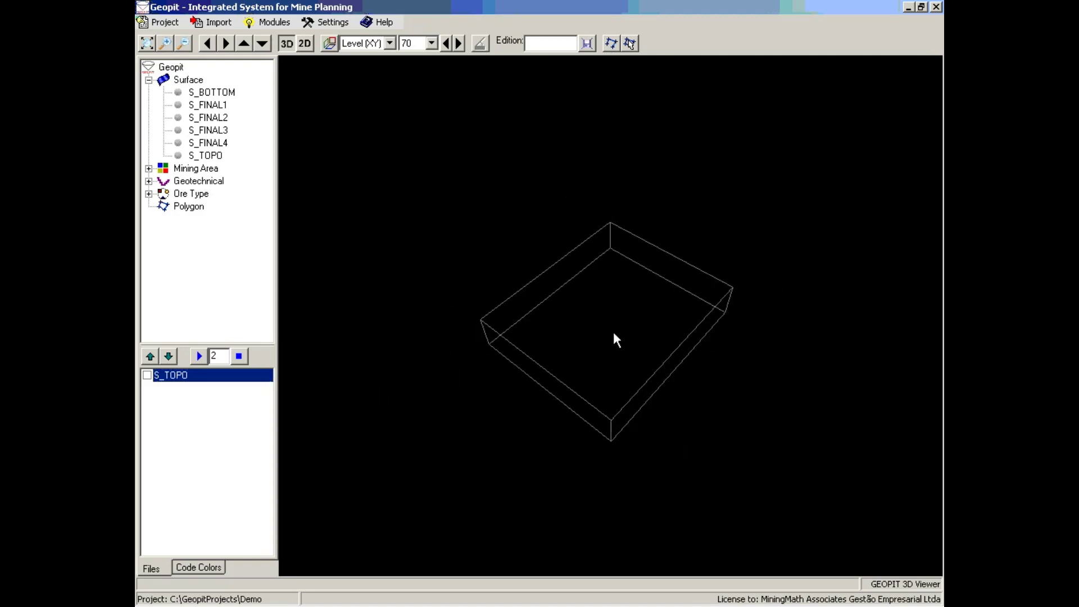
left_click(147, 375)
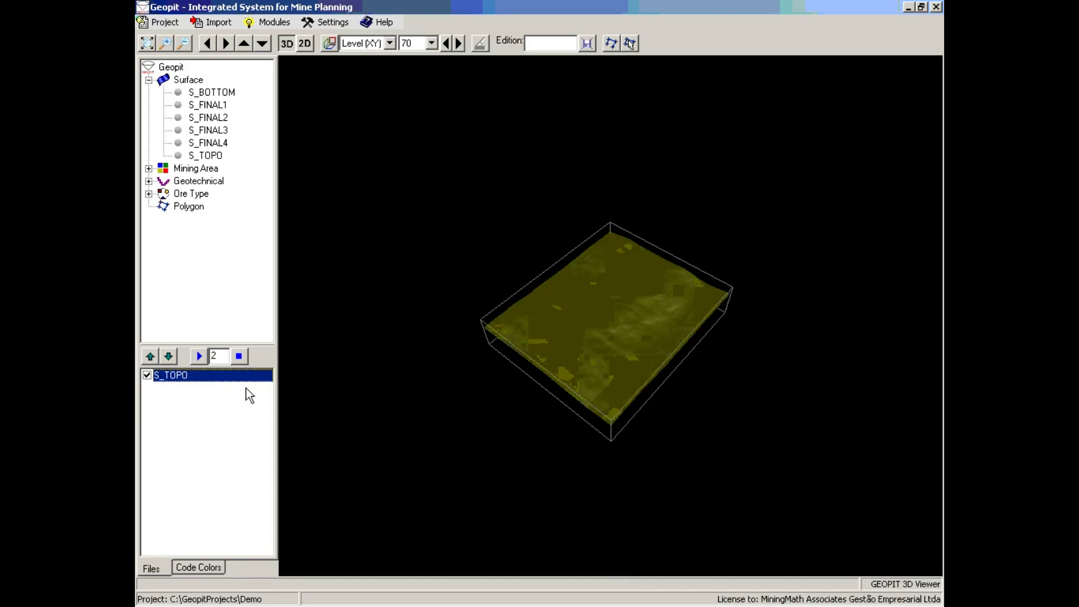
Step: Open the four surfaces S_FINAL1 through S_FINAL4 together in the 3D view
left_click(211, 105)
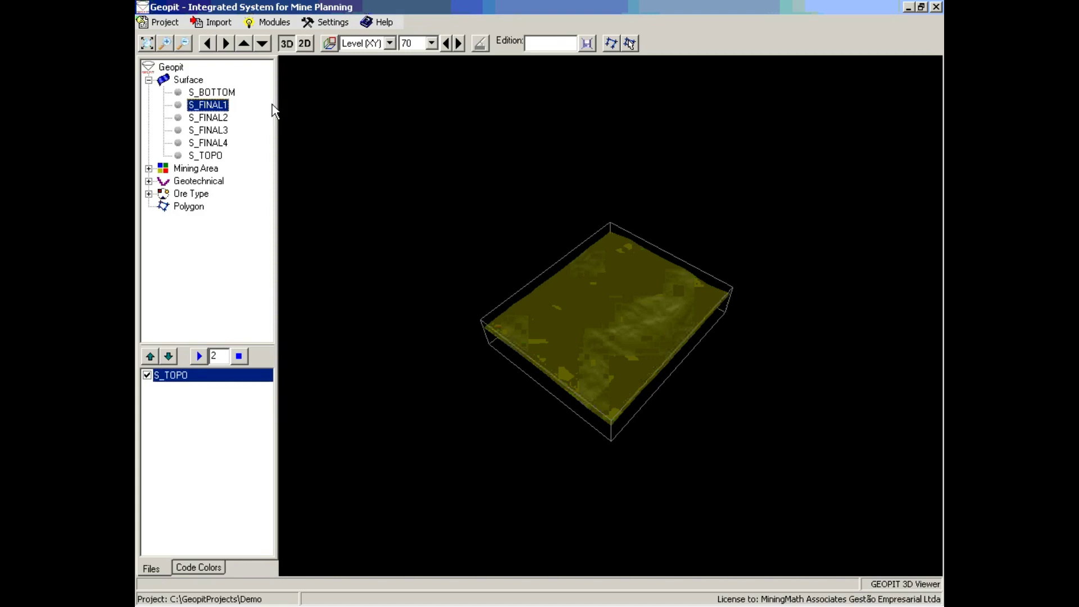
key("shift+Down")
key("shift+Down")
key("shift+Down")
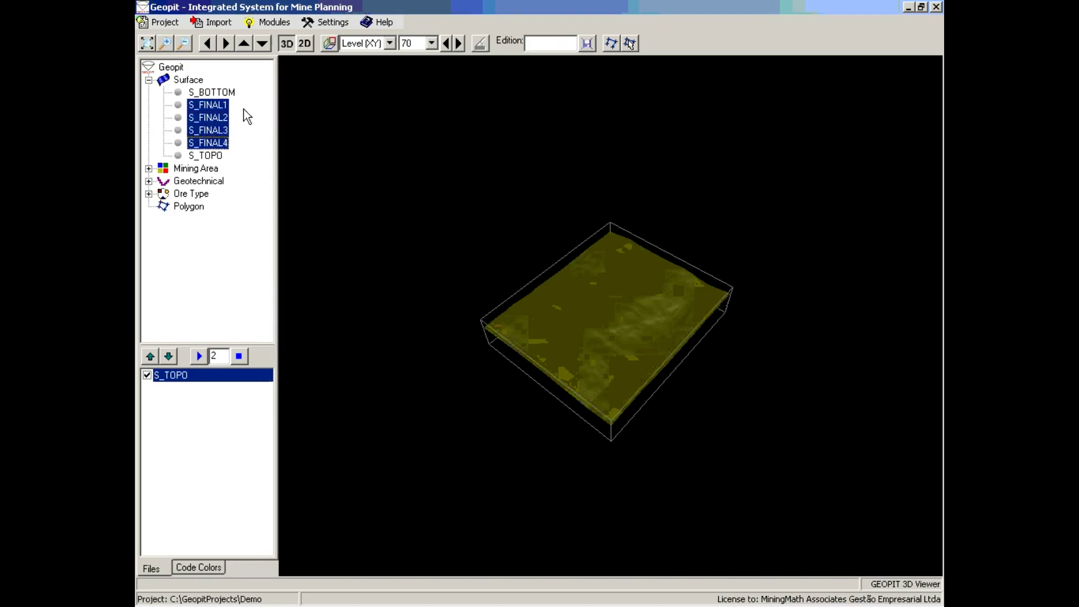
right_click(218, 118)
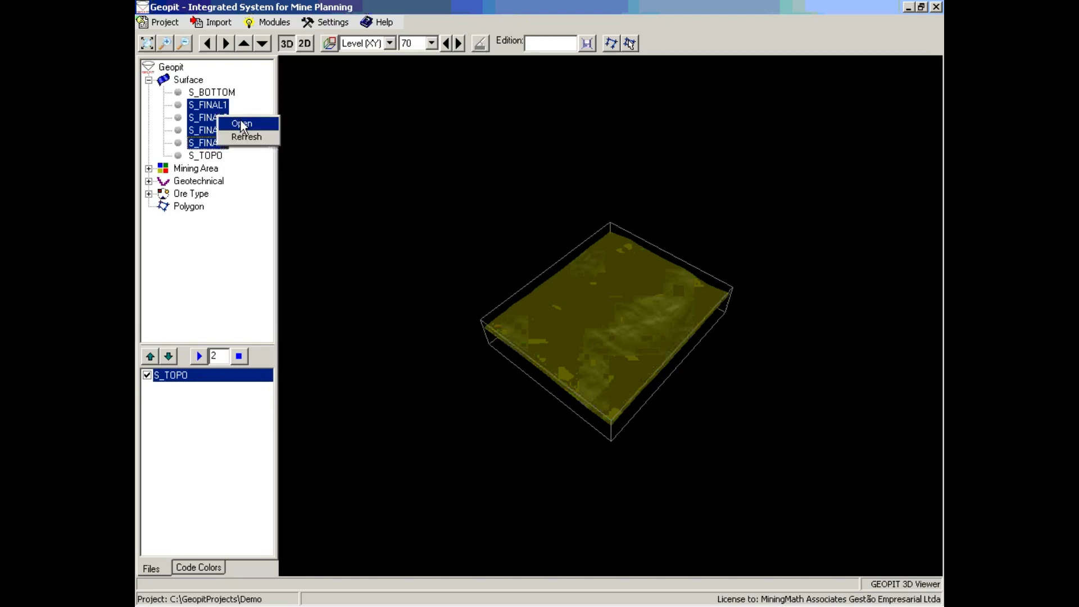
left_click(241, 120)
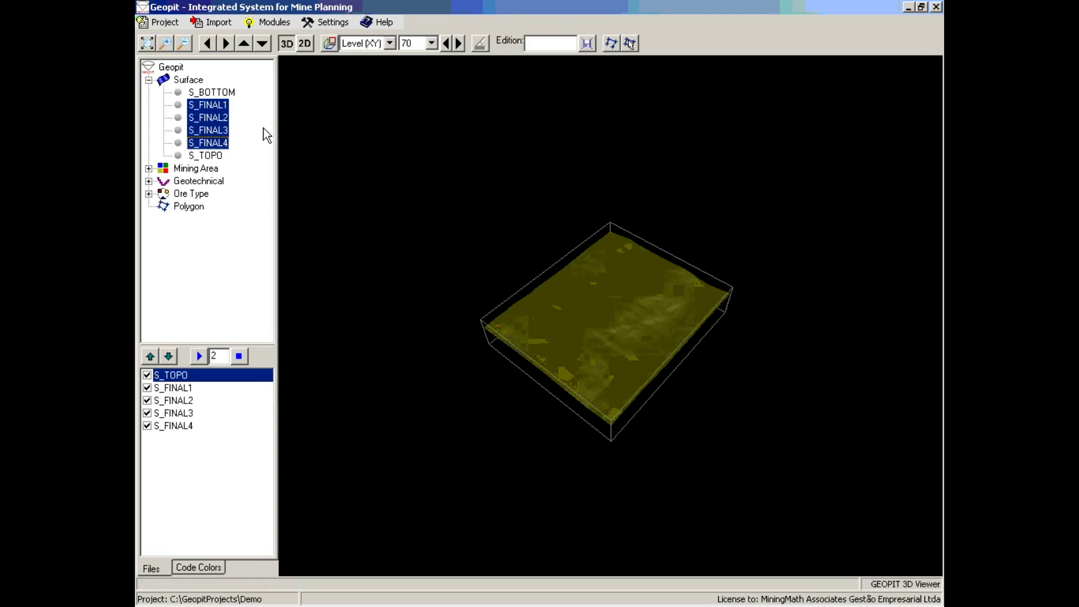
left_click_drag(631, 417, 651, 440)
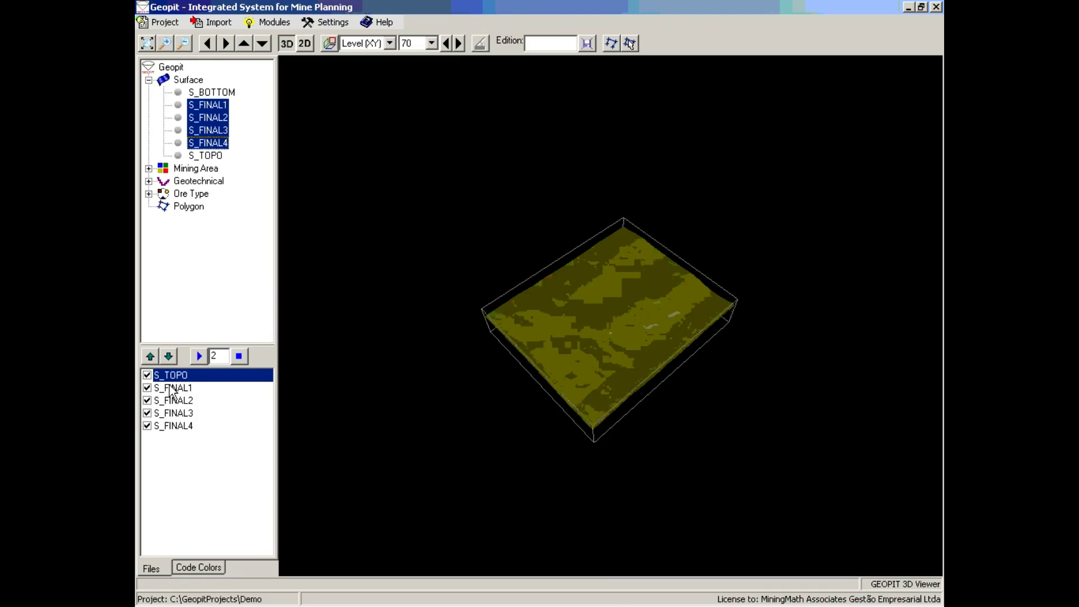
Step: Hide all loaded surfaces, S_TOPO and S_FINAL1 through S_FINAL4, leaving only the bounding box in view
left_click(147, 375)
left_click(147, 388)
left_click(148, 400)
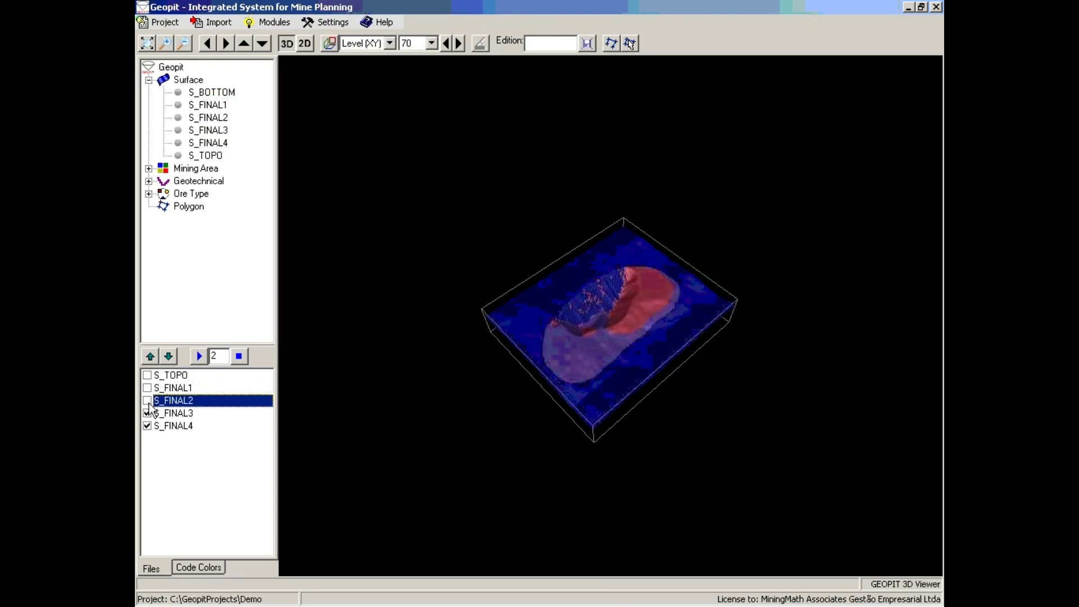
left_click(147, 414)
left_click(147, 426)
mouse_move(598, 349)
left_mouse_down()
mouse_move(636, 335)
mouse_move(621, 312)
mouse_move(605, 349)
left_mouse_up()
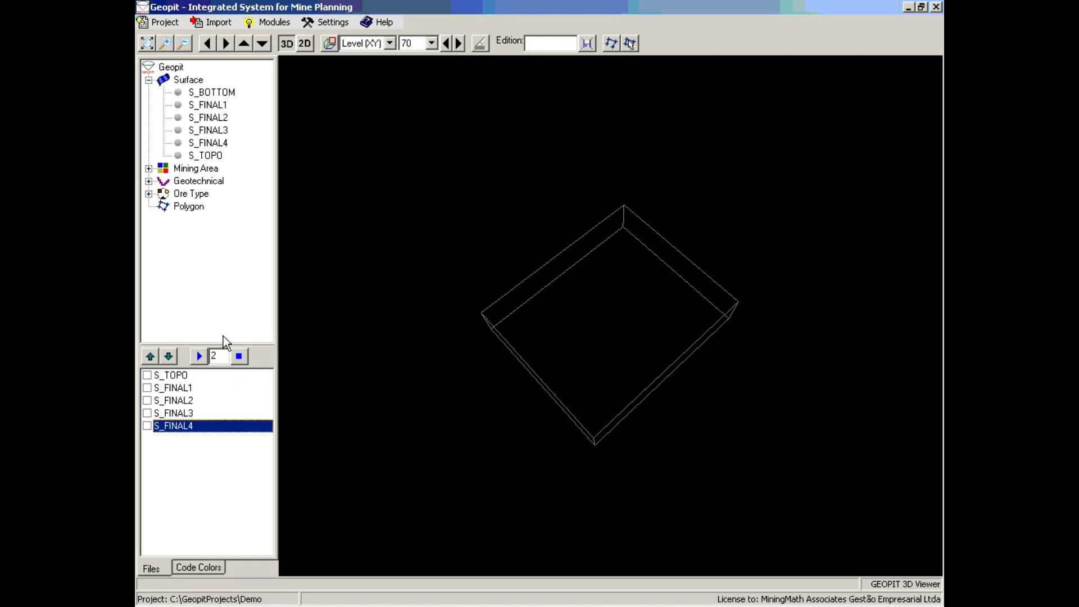
Step: Play the loaded surfaces as a sequence with a playback value of 2, then hide S_TOPO
left_click(224, 355)
left_click(199, 356)
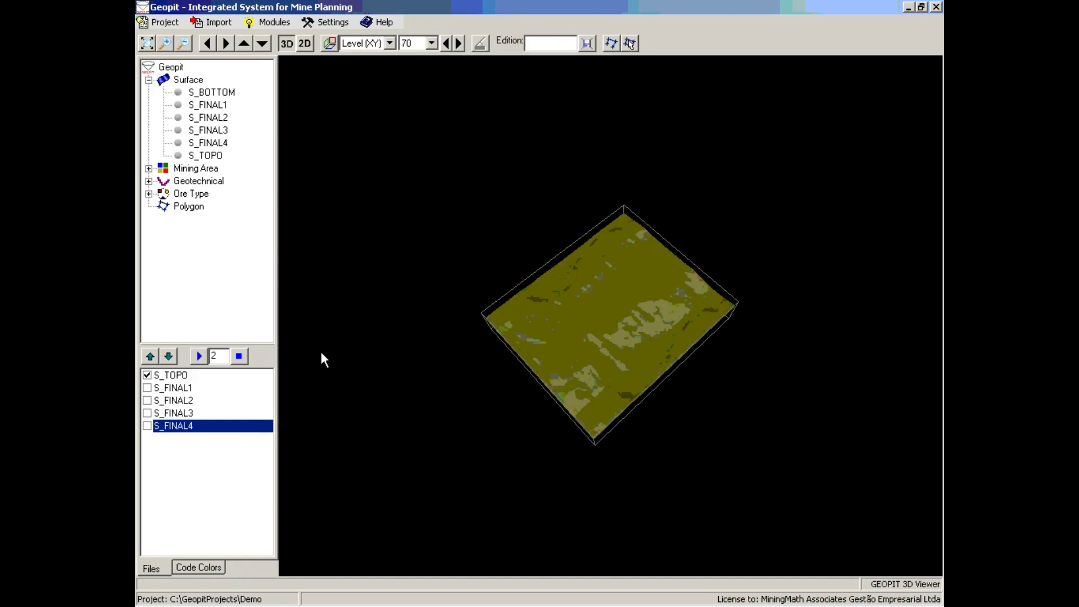
left_click(147, 374)
Step: Show the S_FINAL2 and S_FINAL3 surfaces together in the 3D view
left_click(147, 400)
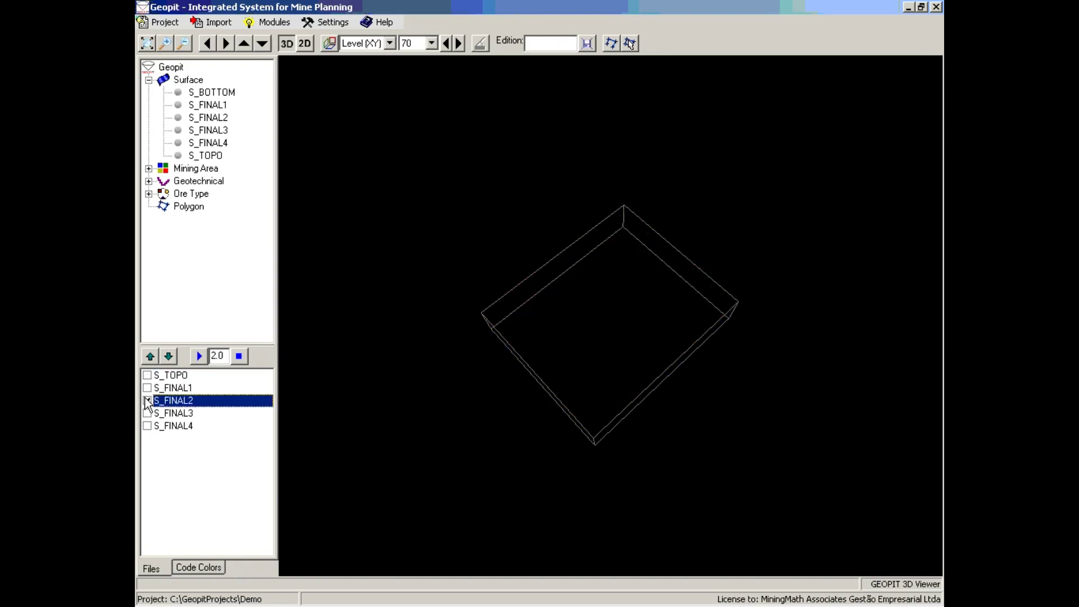
left_click(147, 413)
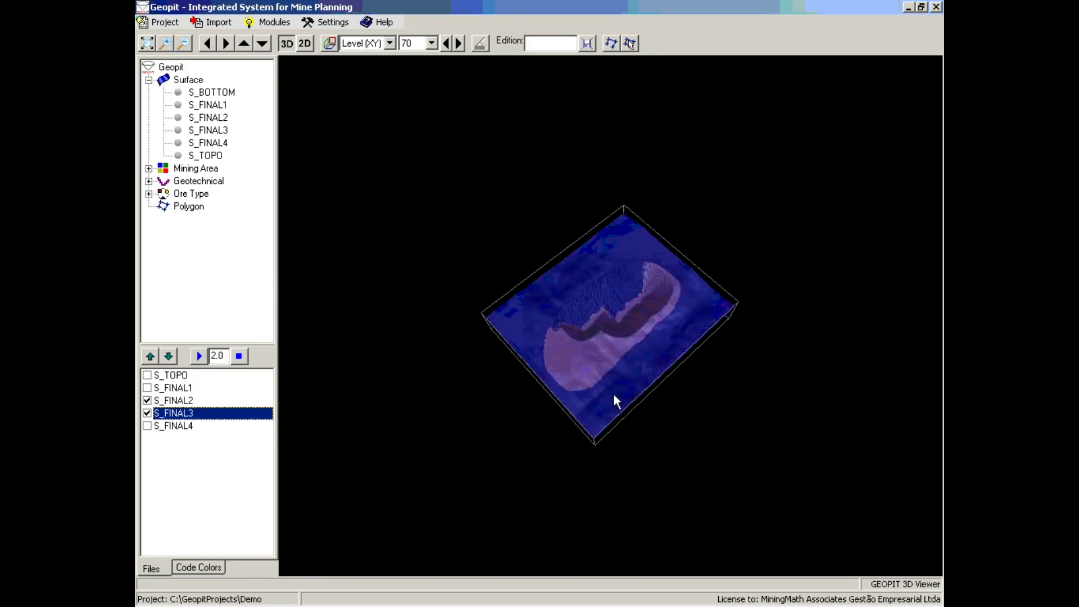
scroll(616, 385, "up", 3)
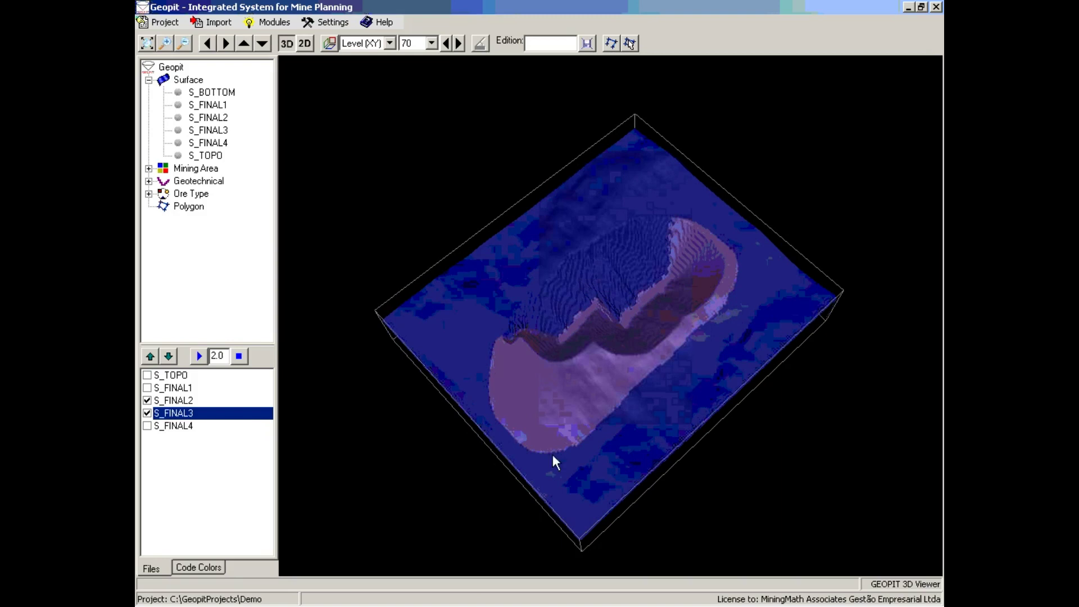
left_click_drag(625, 289, 570, 228)
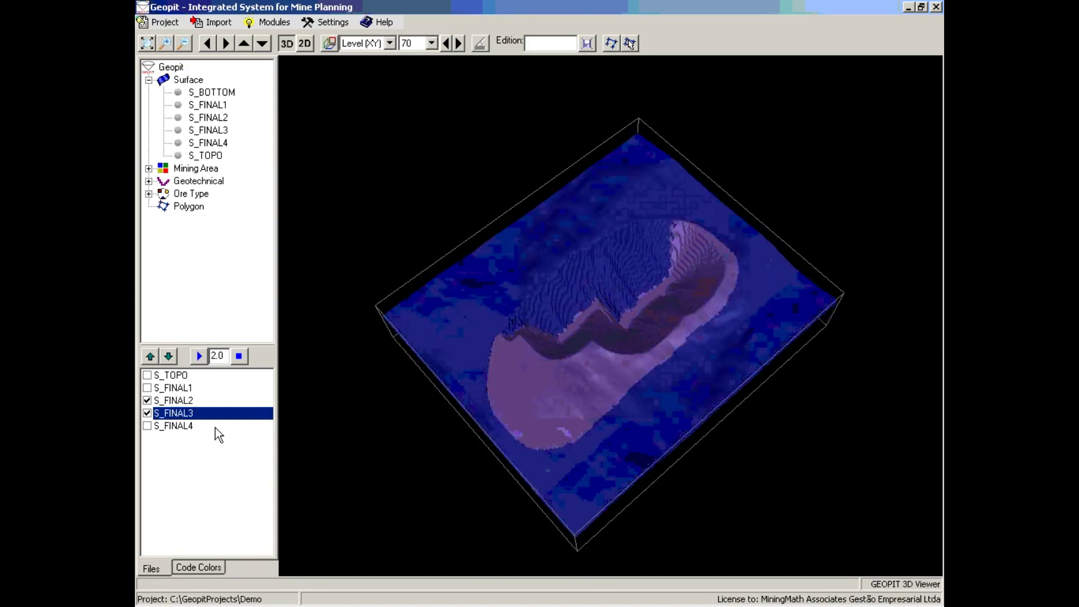
Step: Review the order of the loaded surfaces and examine how S_FINAL2 and S_FINAL3 overlap from a different angle
left_click(190, 375)
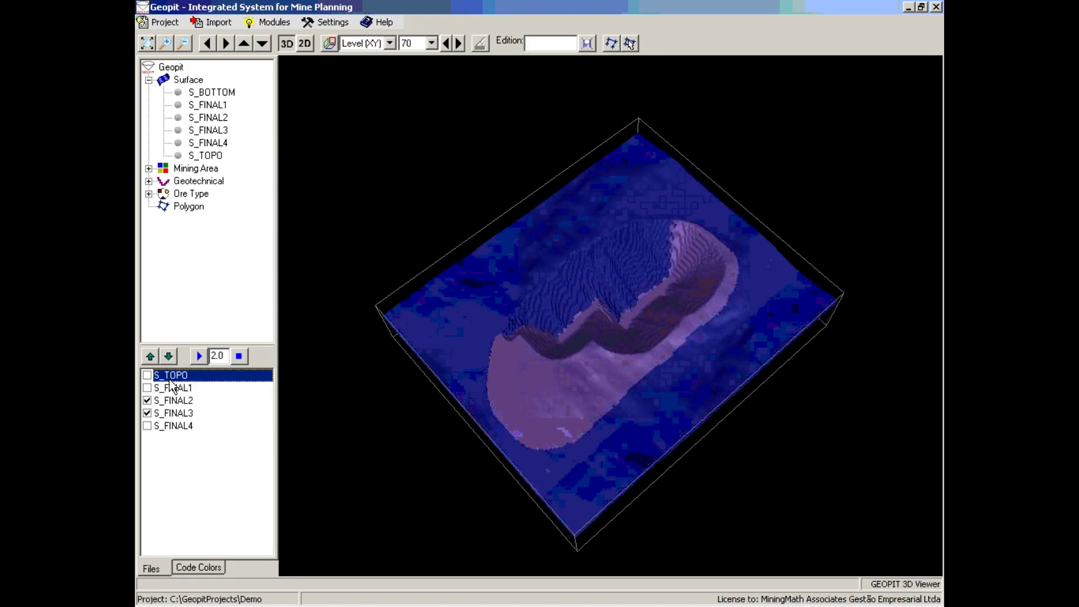
left_click(171, 389)
left_click(174, 401)
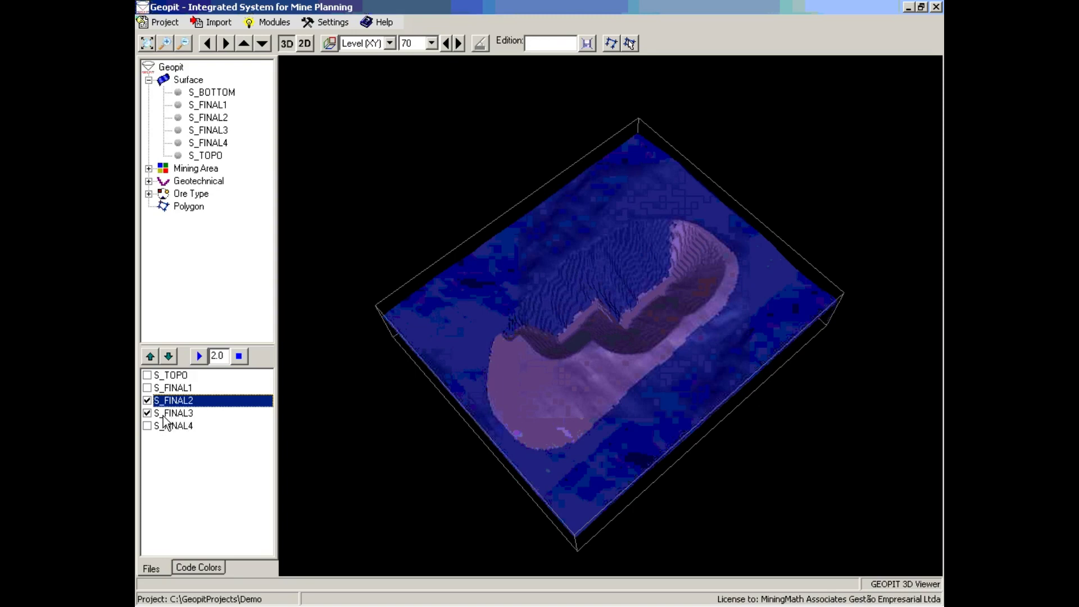
left_click_drag(356, 423, 590, 324)
left_click_drag(560, 355, 529, 400)
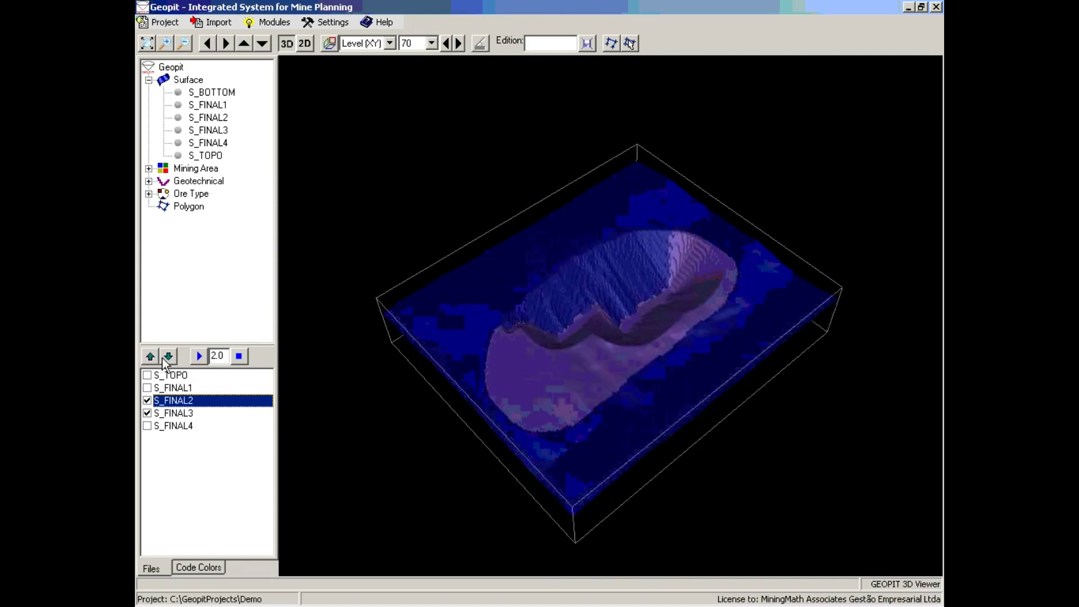
Step: Move S_FINAL3 above S_FINAL2 in the order of the loaded surfaces and inspect the pit from above
left_click(177, 414)
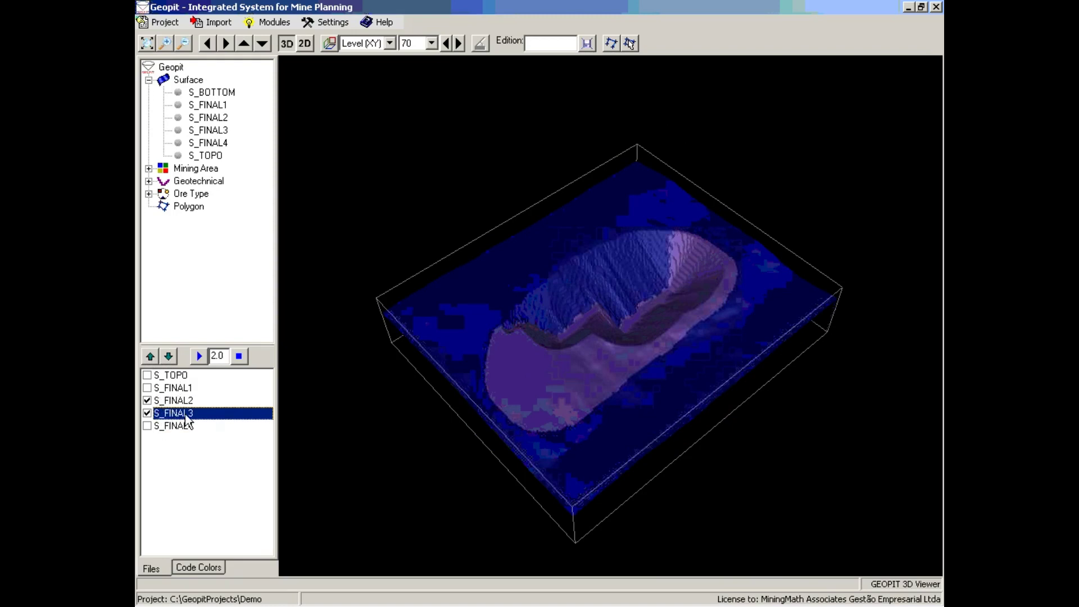
left_click(150, 356)
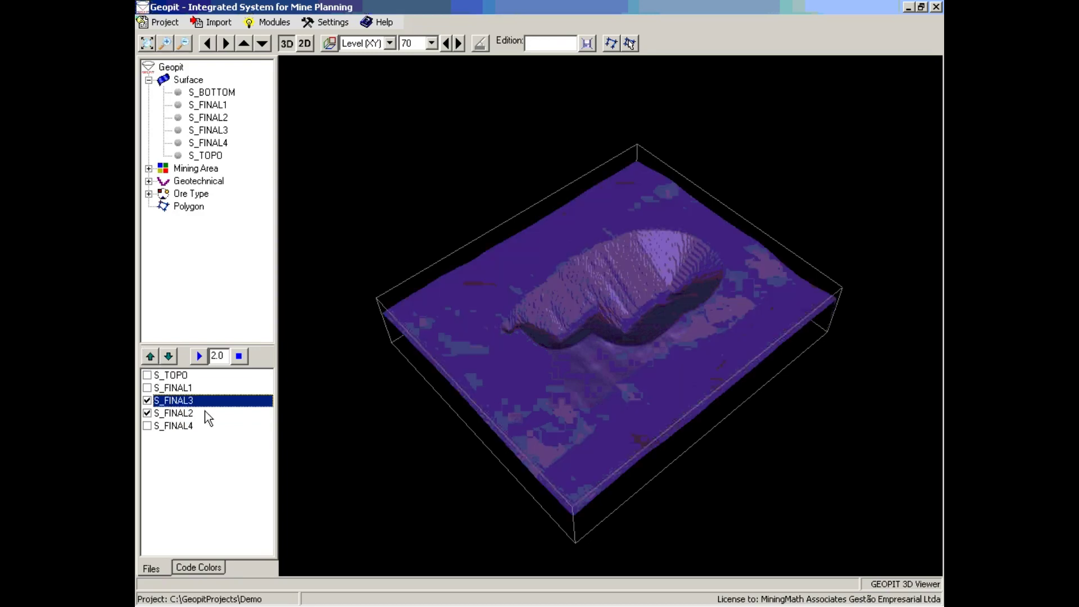
middle_click_drag(575, 301, 622, 266)
middle_click_drag(543, 334, 586, 320)
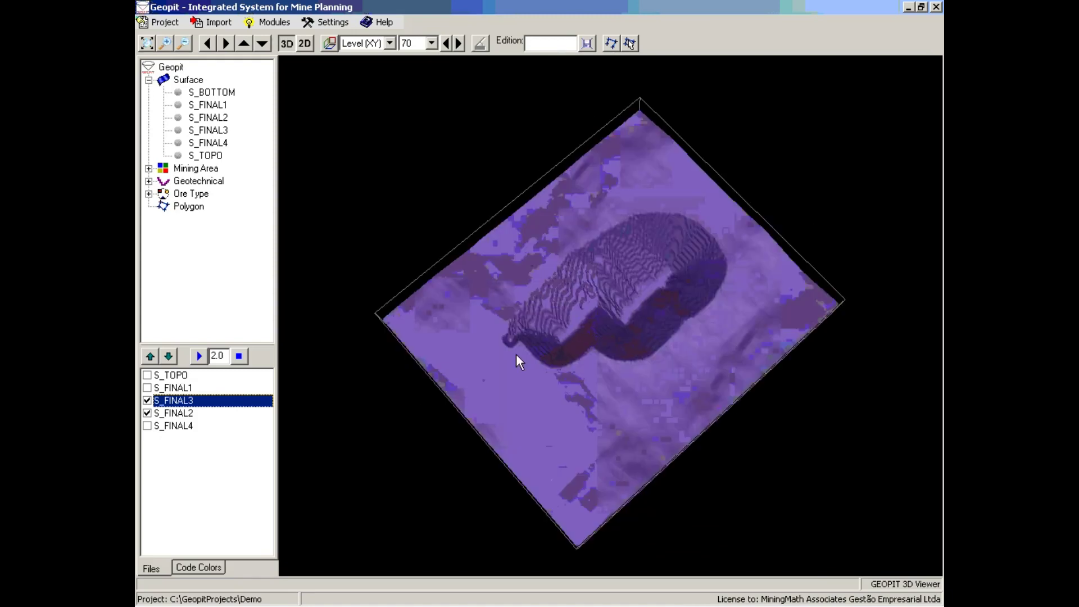
Step: Hide S_FINAL3 and S_FINAL2, and show the S_TOPO and S_FINAL1 surfaces instead
middle_click_drag(517, 355, 541, 256)
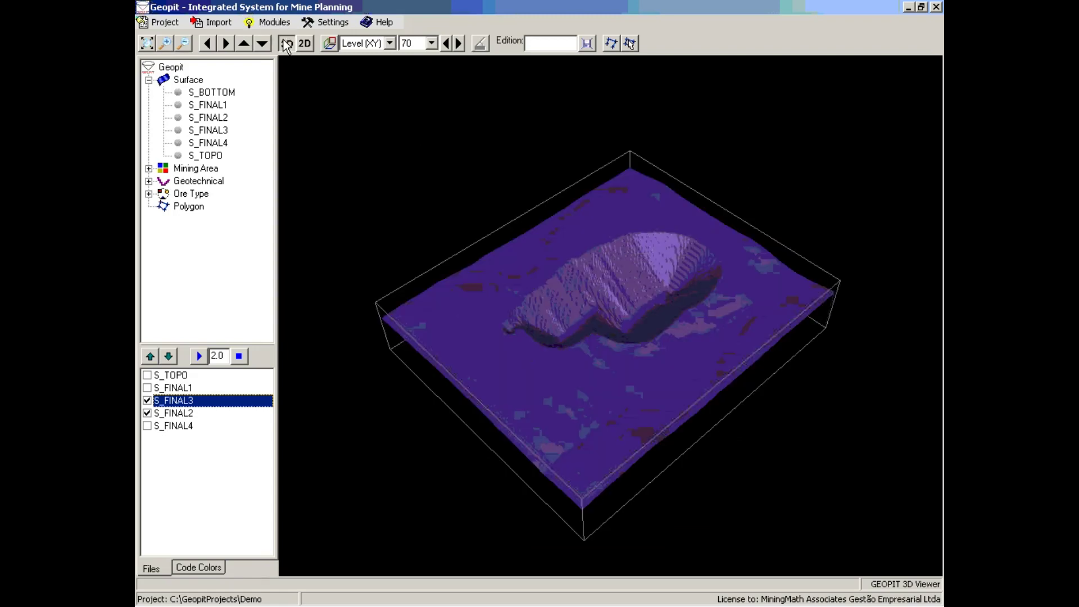
mouse_move(531, 281)
middle_mouse_down()
mouse_move(598, 298)
mouse_move(534, 256)
mouse_move(534, 225)
mouse_move(532, 276)
mouse_move(612, 277)
mouse_move(629, 250)
mouse_move(630, 267)
mouse_move(633, 226)
mouse_move(614, 269)
middle_mouse_up()
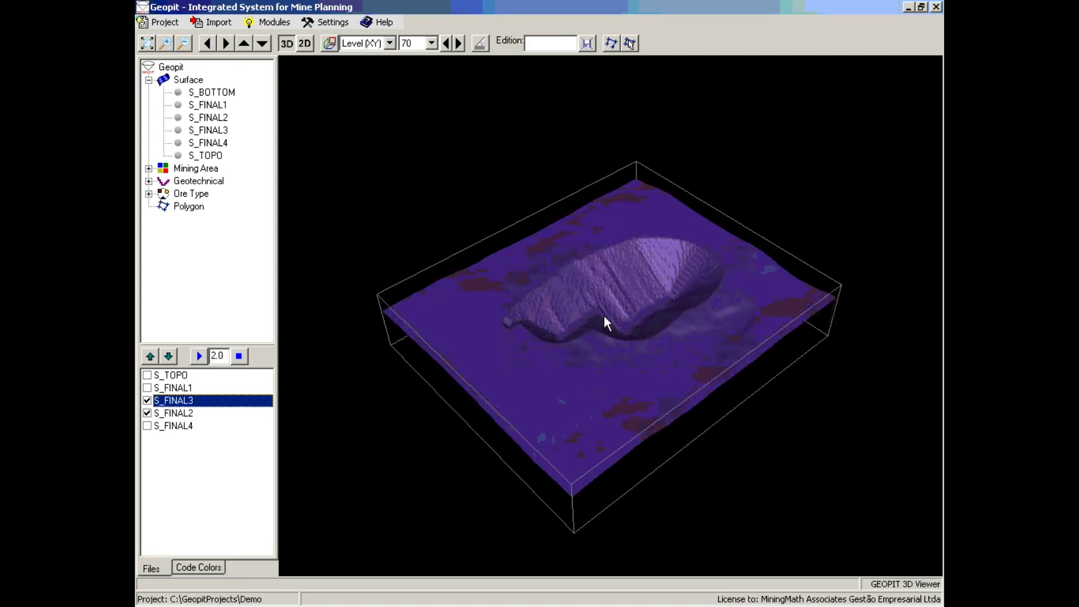
middle_click_drag(604, 317, 552, 356)
left_click(147, 401)
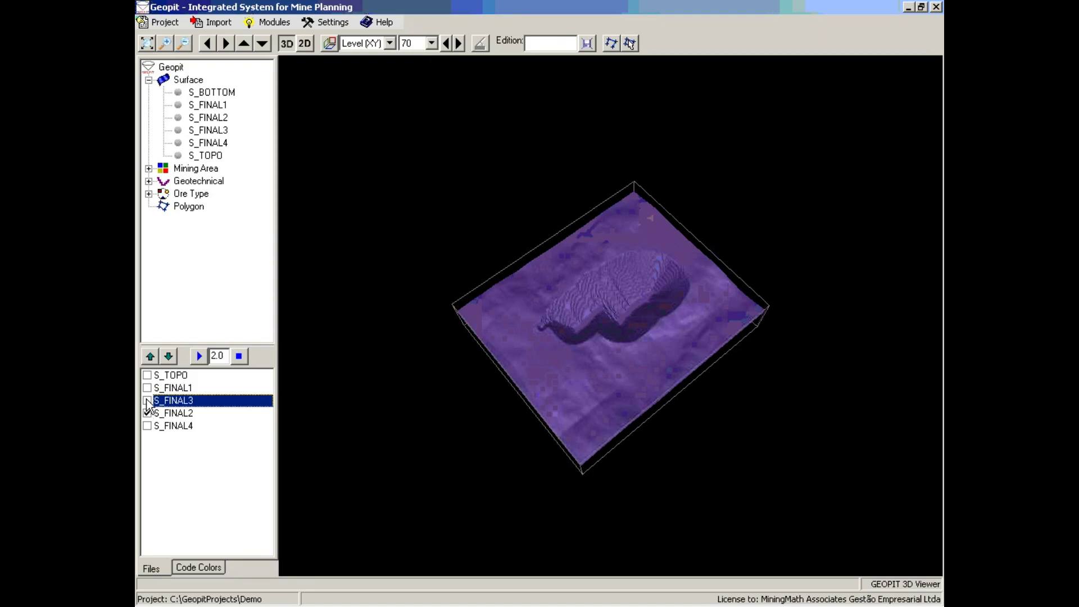
left_click(147, 413)
left_click(147, 375)
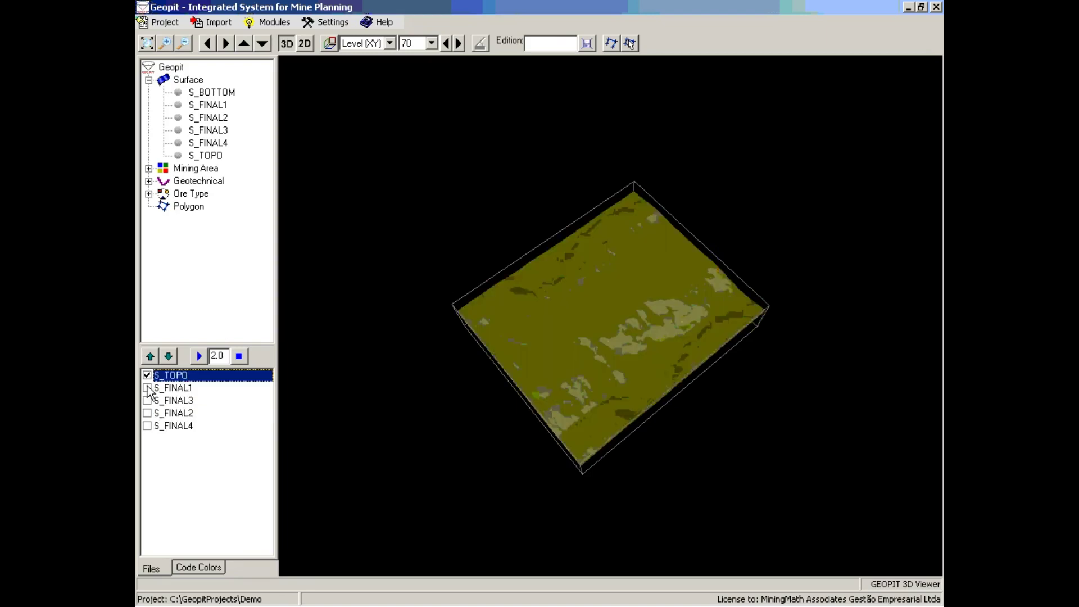
left_click(147, 388)
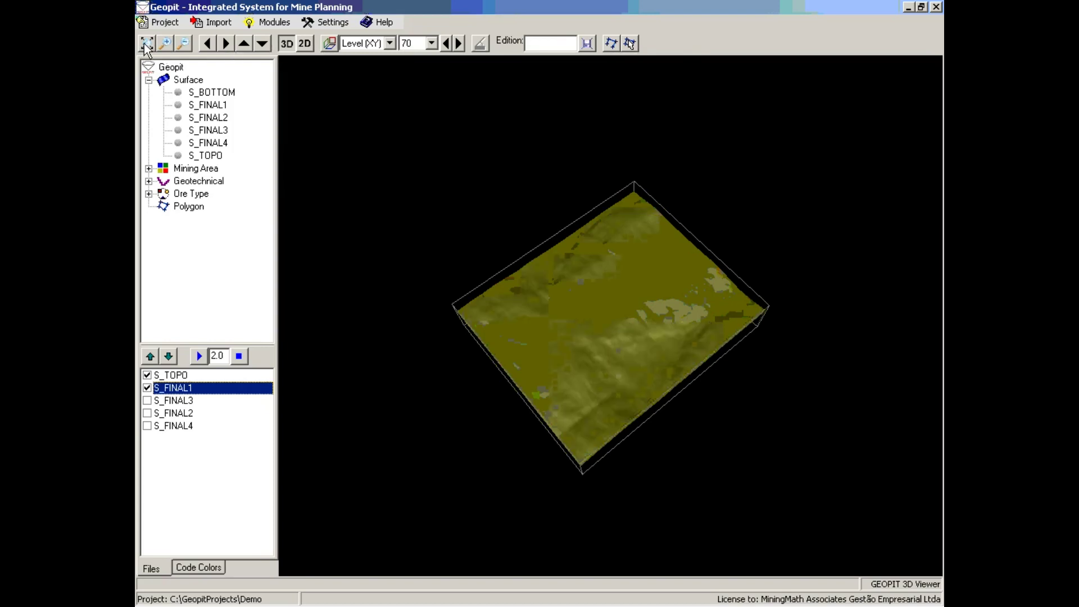
Step: Fit the surfaces in the view from above and tilt the model to an oblique angle
mouse_move(449, 235)
left_mouse_down()
mouse_move(491, 197)
mouse_move(459, 234)
left_mouse_up()
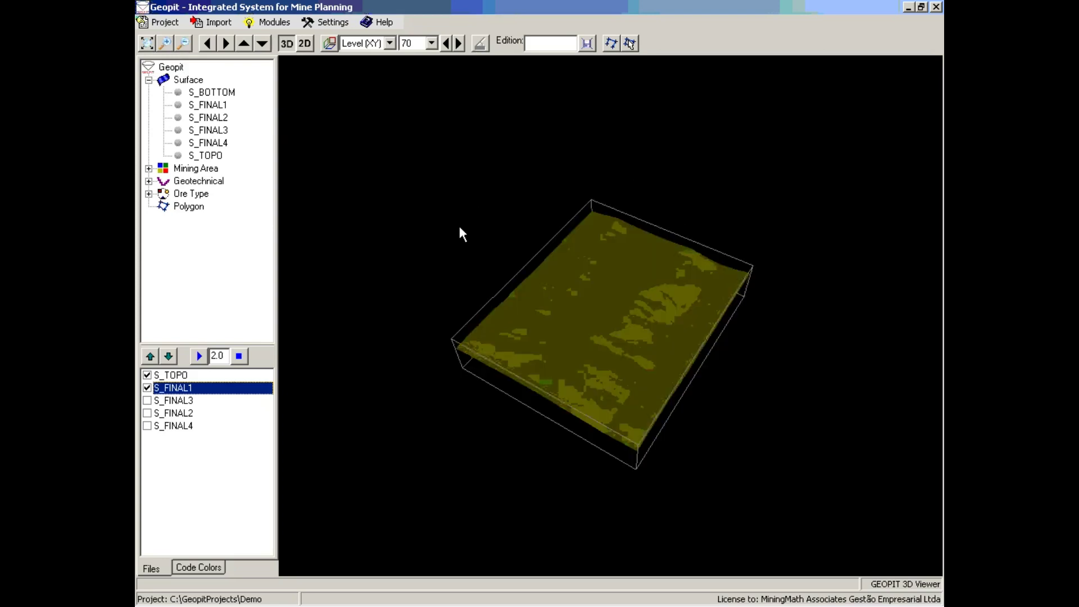
left_click(146, 43)
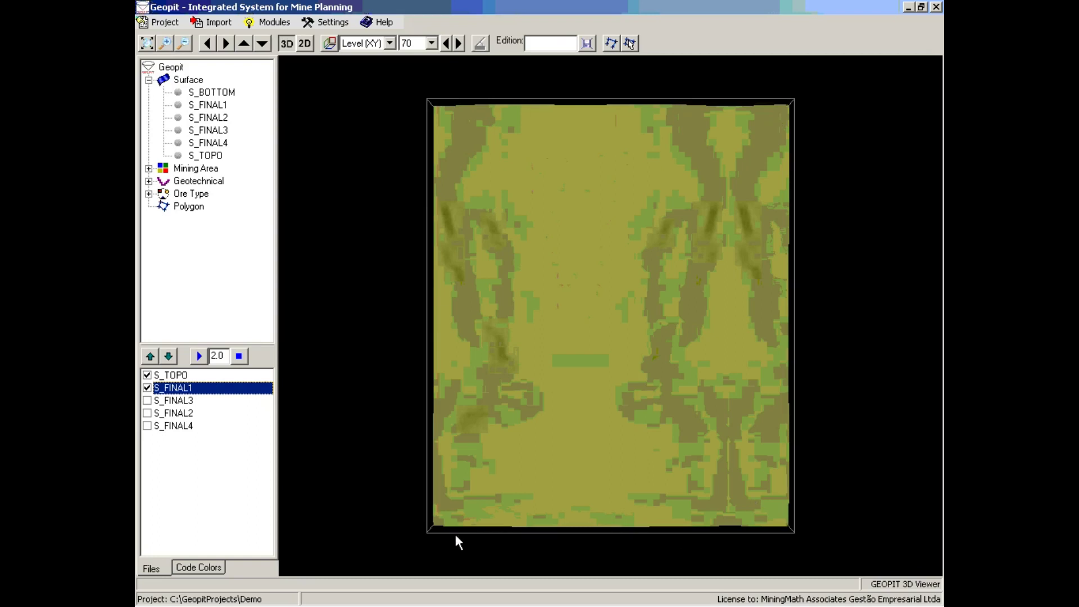
left_click_drag(580, 138, 695, 372)
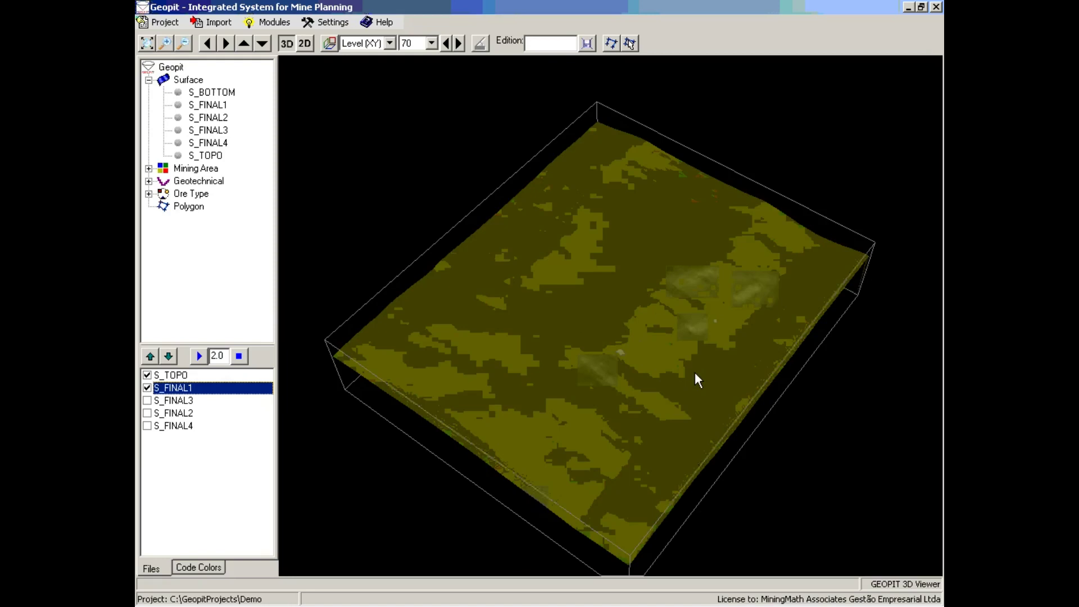
Step: Zoom in and out on the S_TOPO and S_FINAL1 surfaces to examine them at different scales
left_click(166, 45)
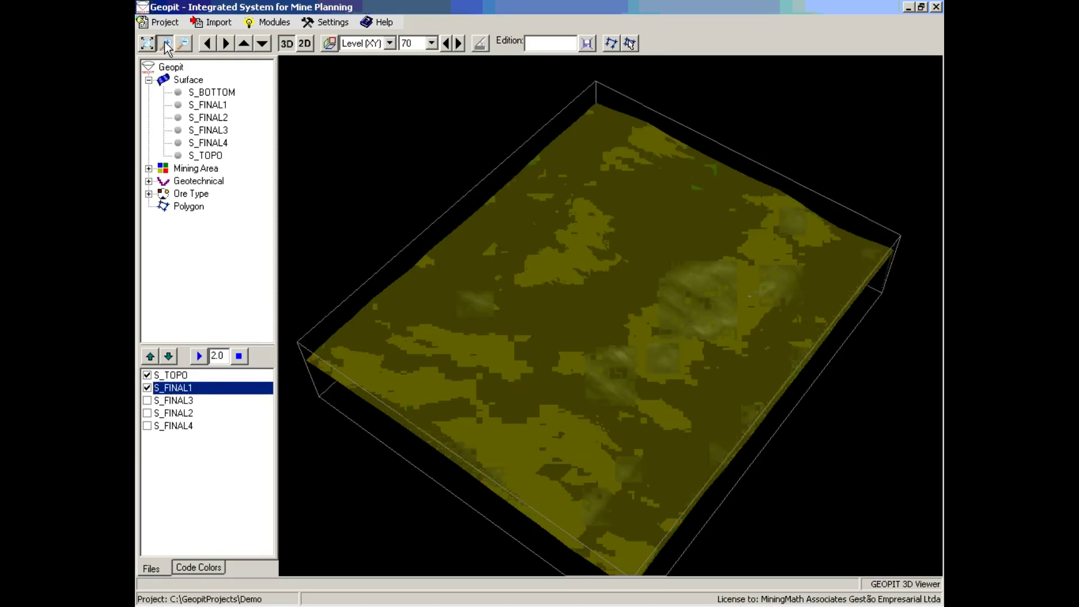
left_click(166, 45)
left_click(183, 43)
left_click(183, 43)
left_click(183, 44)
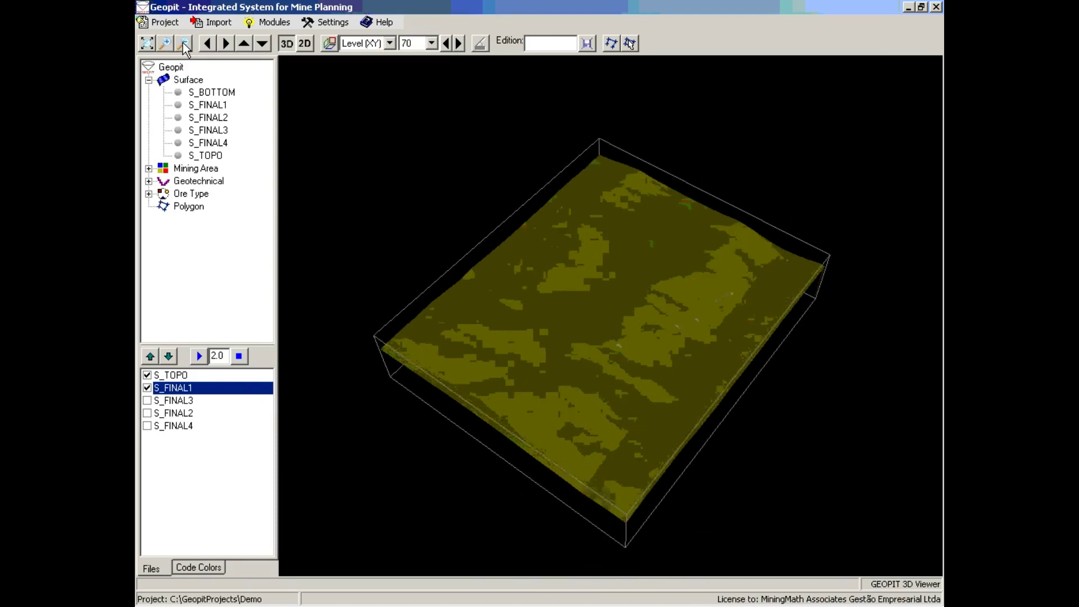
left_click(183, 43)
left_click(183, 43)
left_click(183, 43)
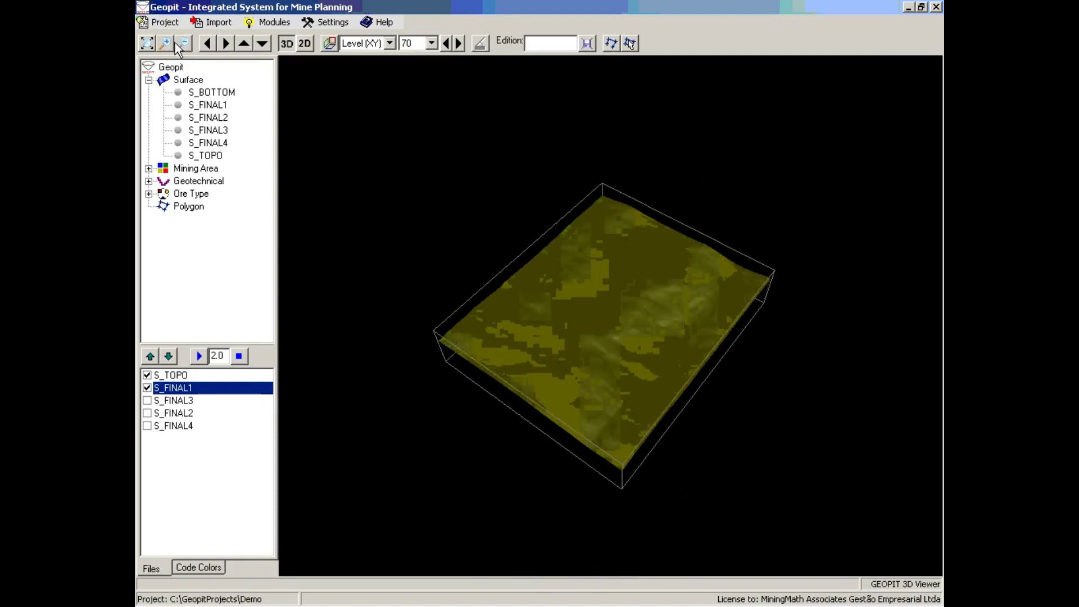
left_click(167, 43)
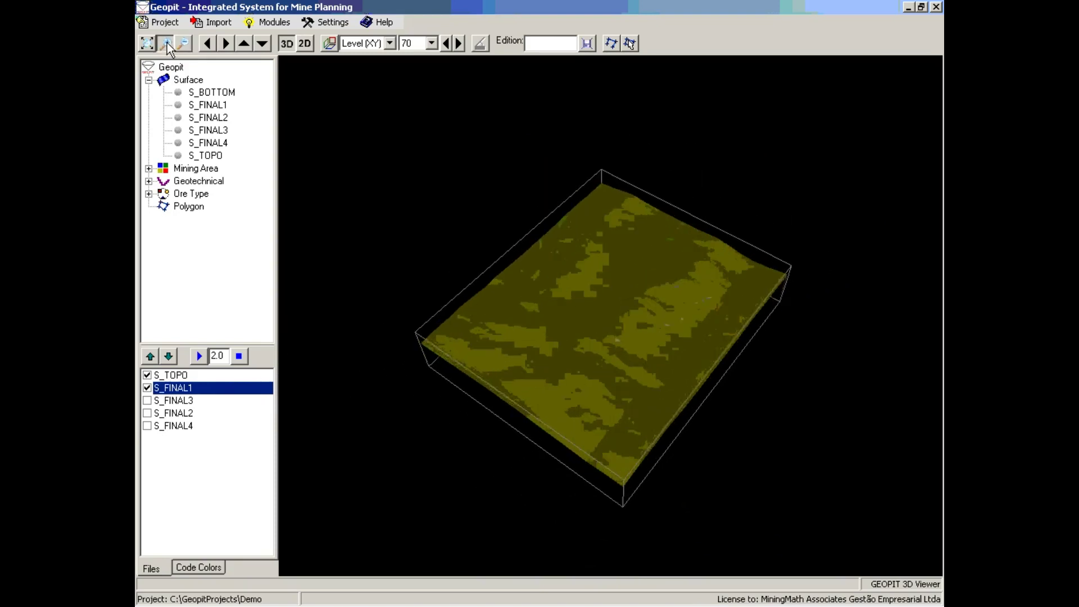
left_click(167, 43)
scroll(572, 290, "down", 3)
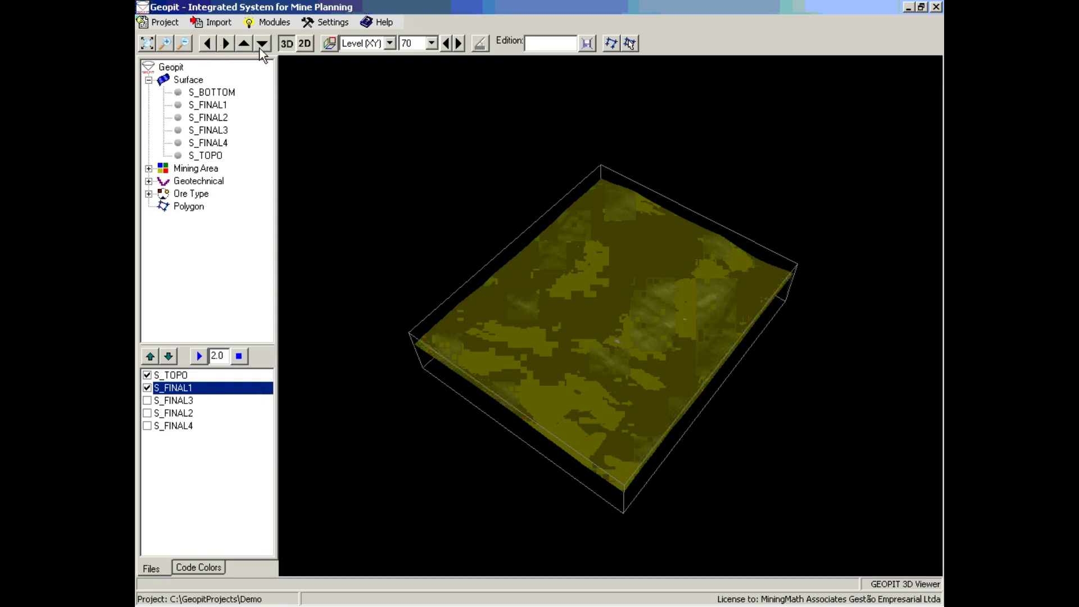
Step: Restore the fitted top view and pan the surfaces sideways, up and down
left_click(164, 43)
left_click(208, 42)
left_click(208, 43)
left_click(208, 42)
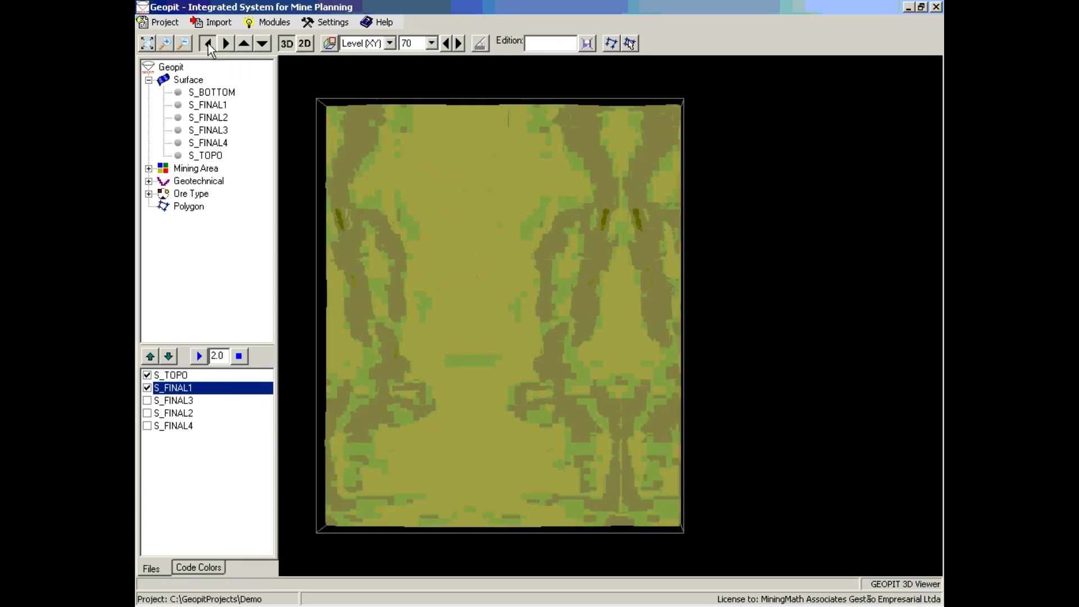
left_click(225, 43)
left_click(226, 43)
left_click(225, 43)
left_click(226, 43)
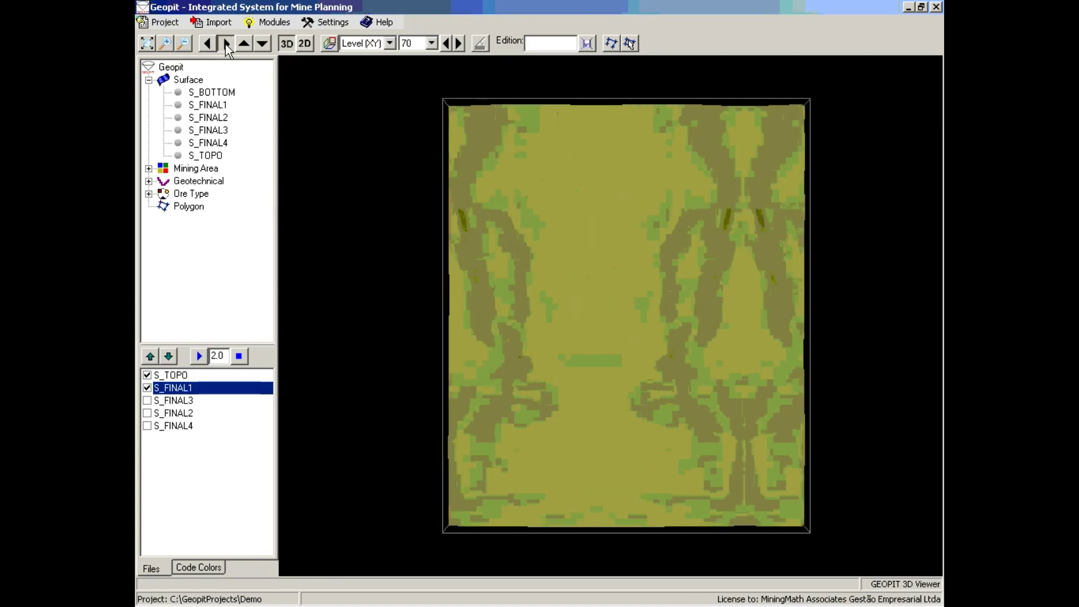
left_click(226, 43)
left_click(243, 43)
left_click(244, 43)
left_click(244, 43)
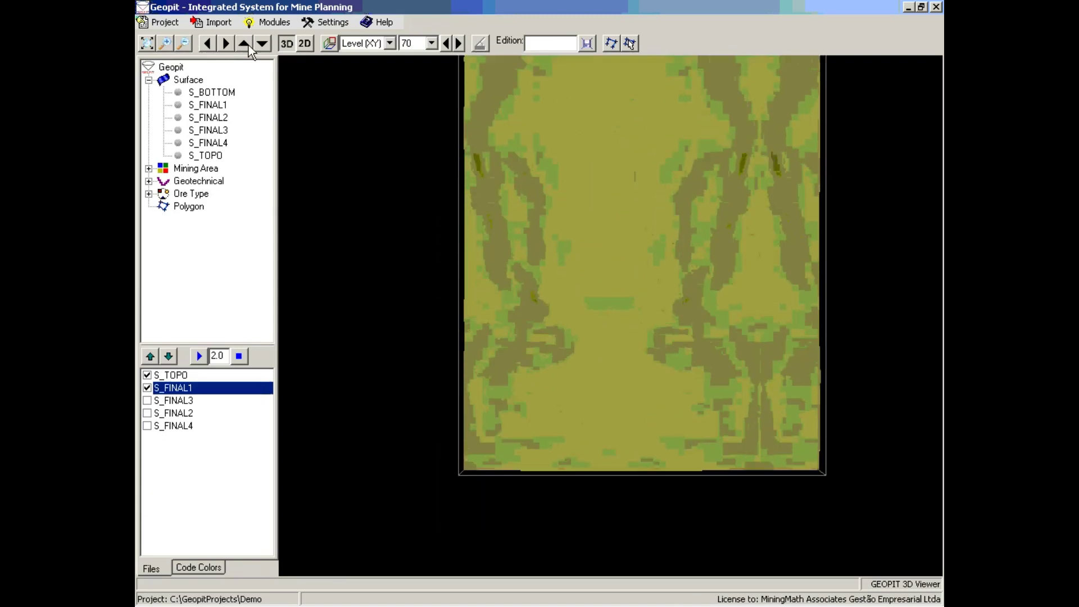
left_click(263, 43)
left_click(262, 43)
left_click(207, 43)
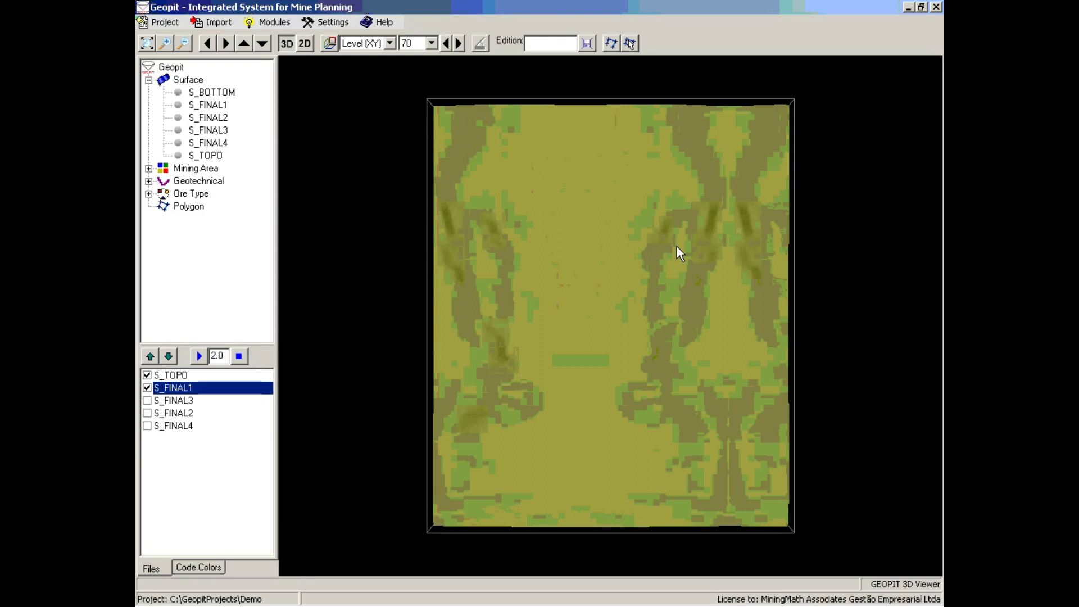
Step: Zoom out slightly, shift the model within the 3D view and rotate it to an oblique angle
scroll(677, 247, "down", 2)
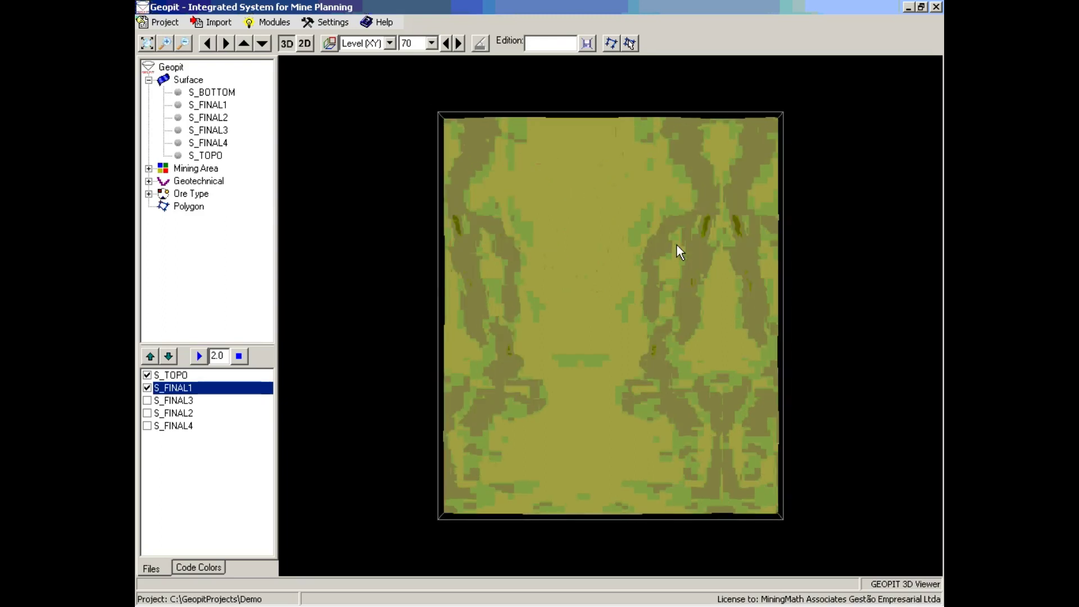
left_click_drag(677, 245, 558, 275)
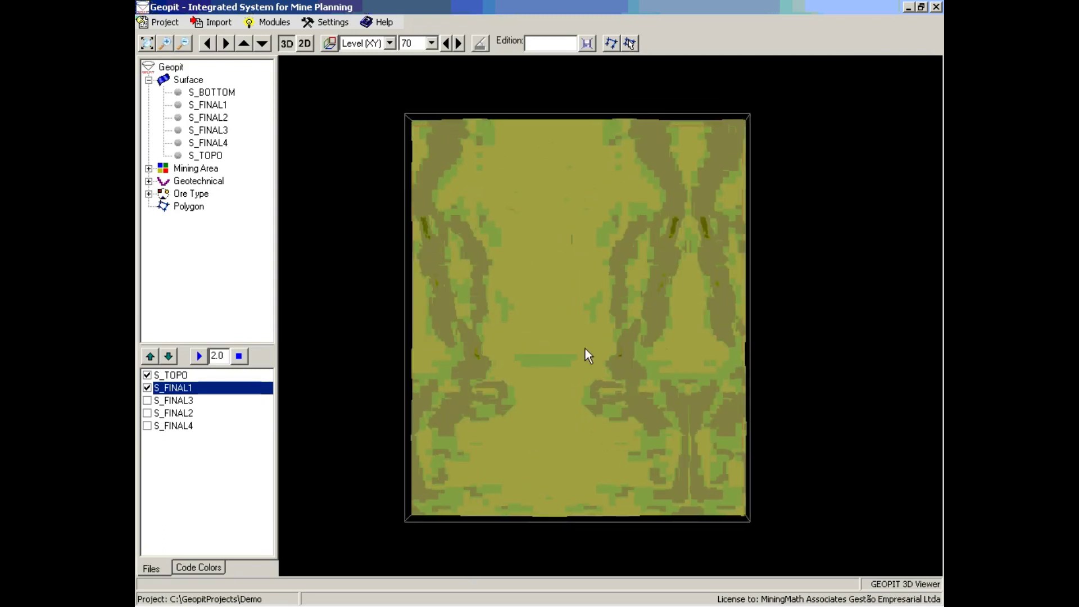
left_click_drag(576, 359, 540, 331)
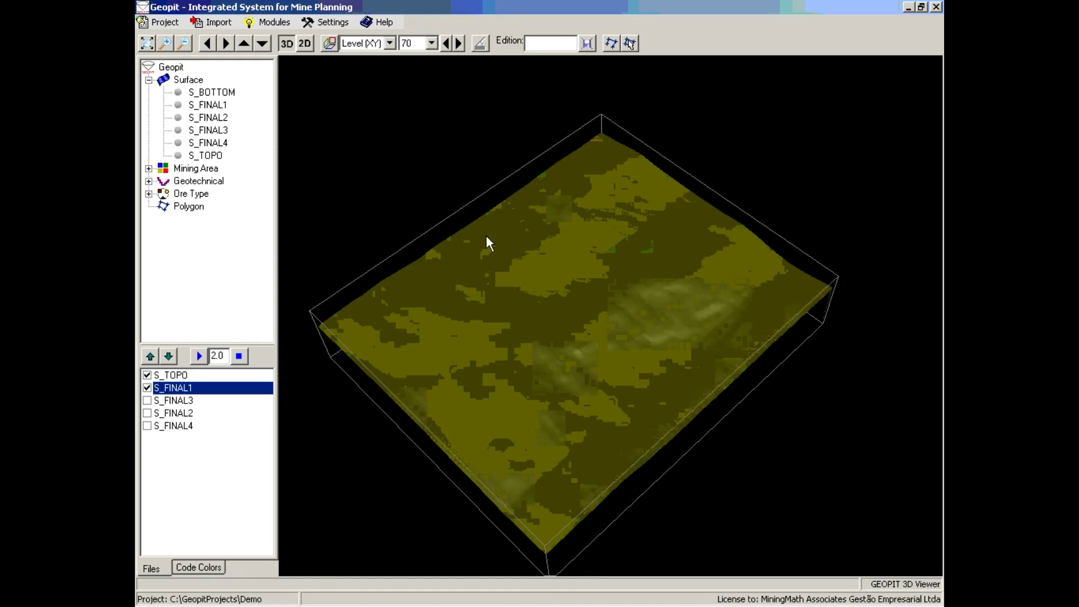
Step: Switch to the 2D plan view and zoom in and out on the surfaces
left_click(306, 44)
scroll(539, 242, "up", 3)
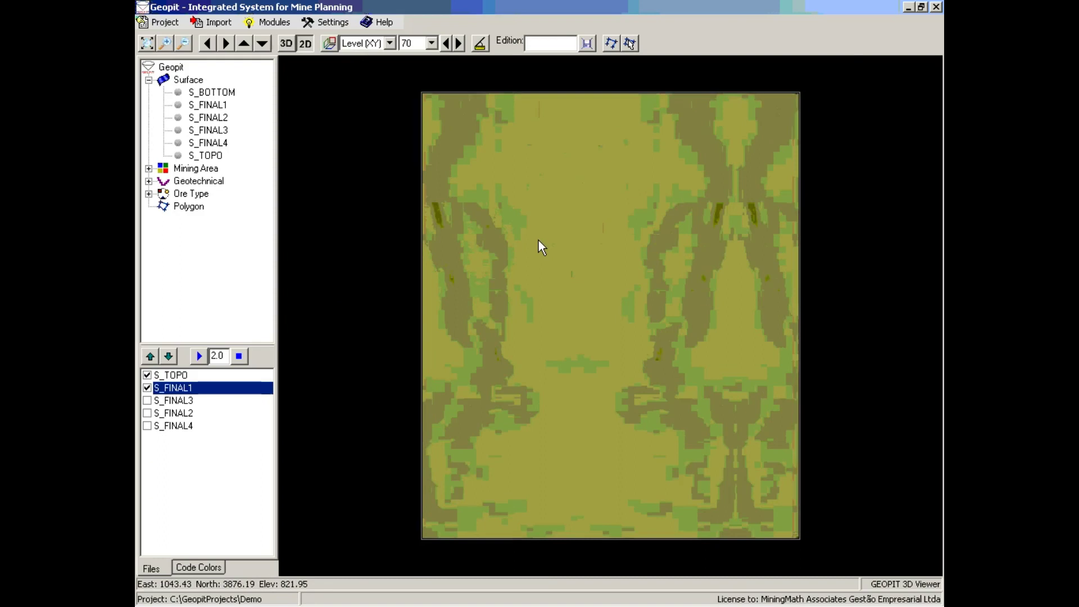
scroll(538, 242, "down", 4)
scroll(540, 243, "up", 2)
scroll(540, 243, "down", 3)
scroll(539, 243, "up", 3)
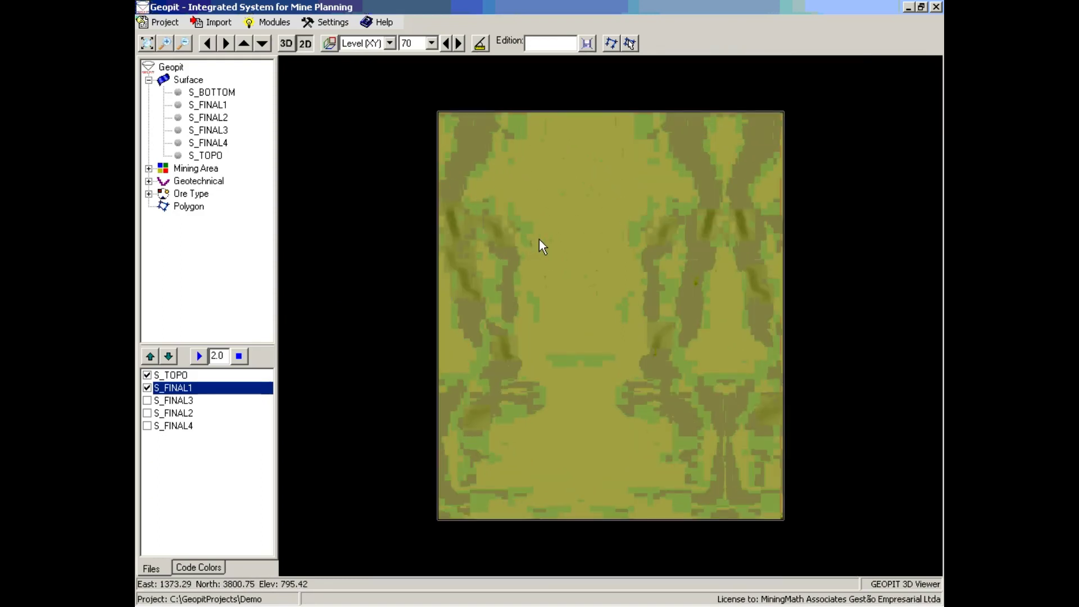
scroll(537, 241, "up", 1)
scroll(539, 248, "down", 1)
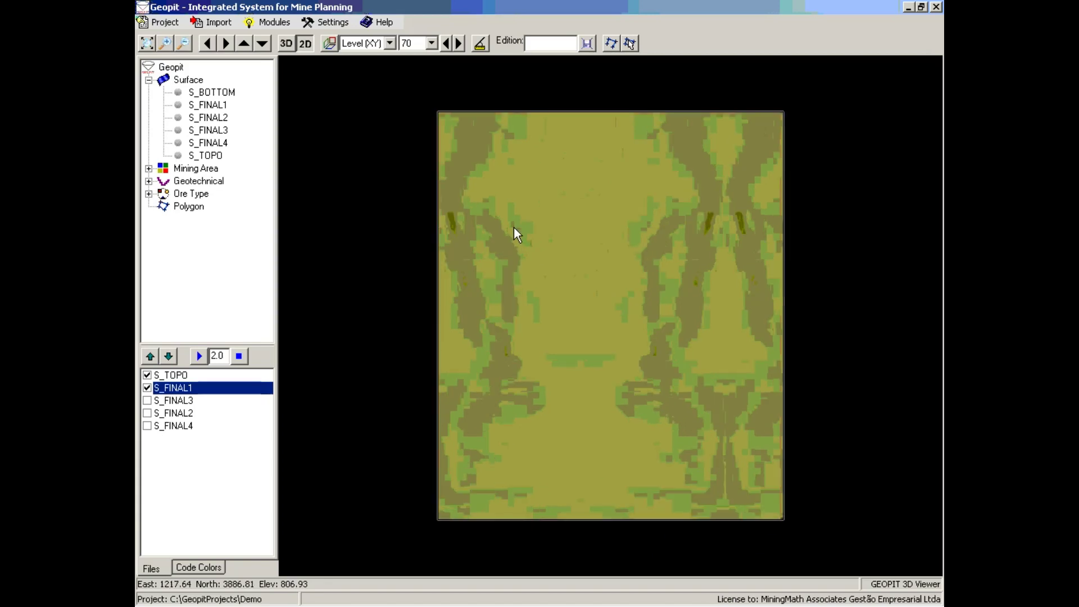
left_click(303, 44)
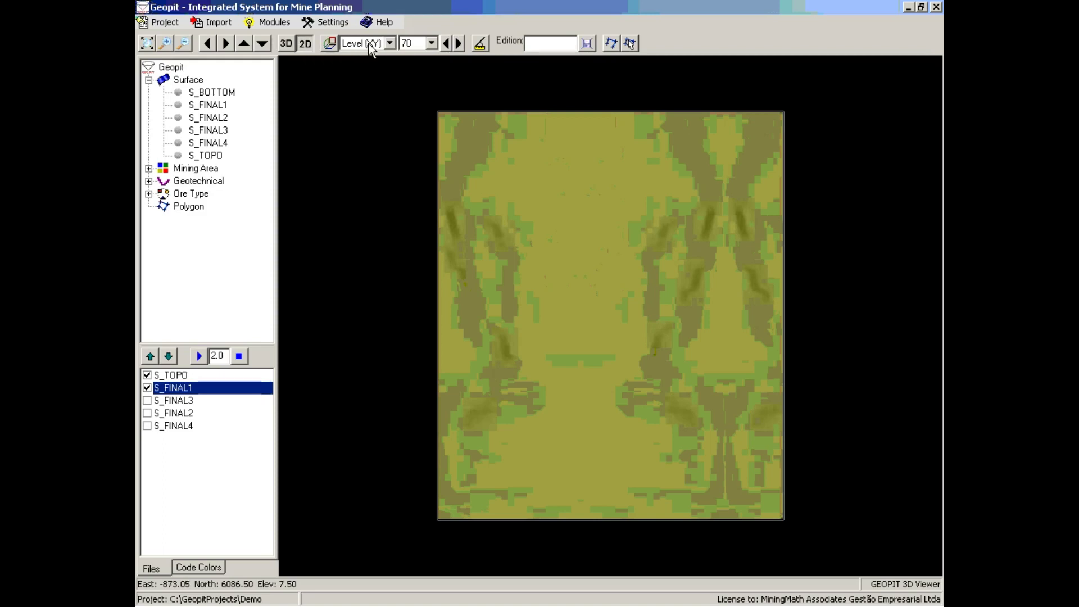
Step: Rotate the model in 3D, return to 2D and set the view plane to Row (XZ)
left_click(285, 43)
left_click_drag(497, 218, 589, 276)
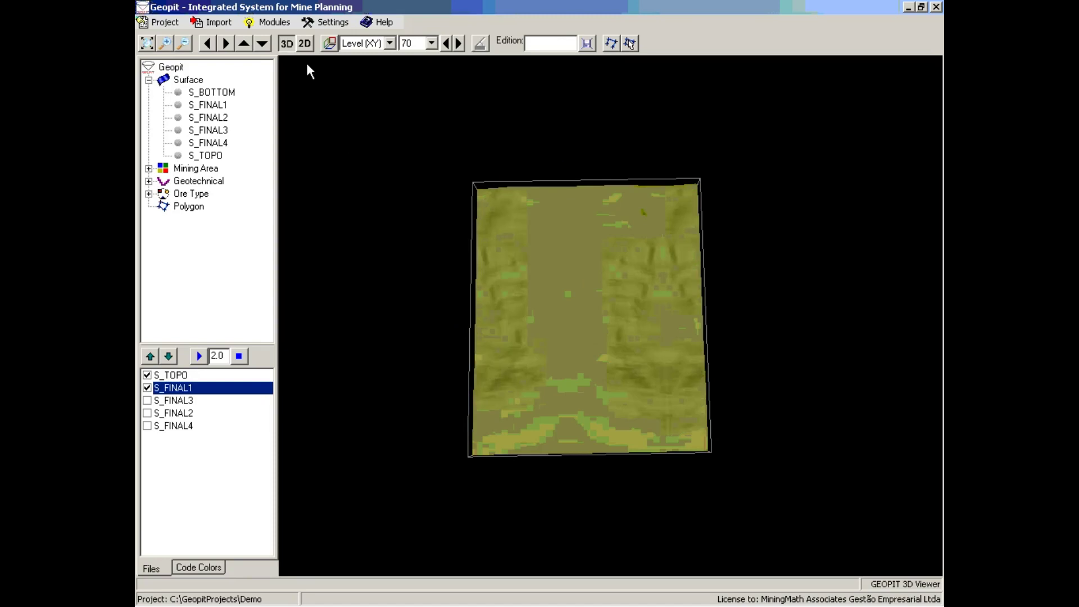
left_click(305, 43)
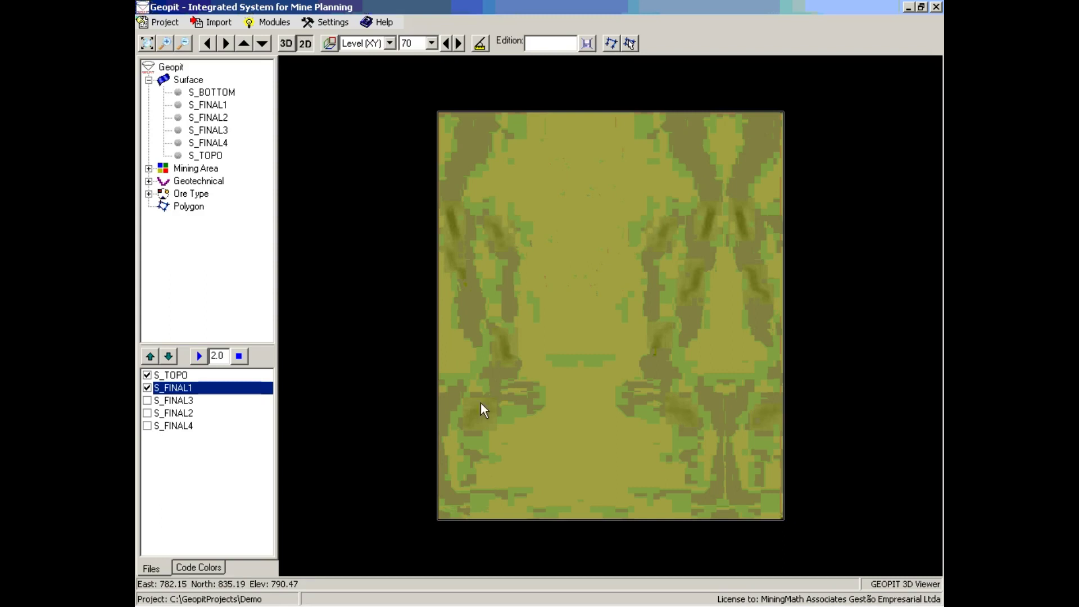
left_click(390, 44)
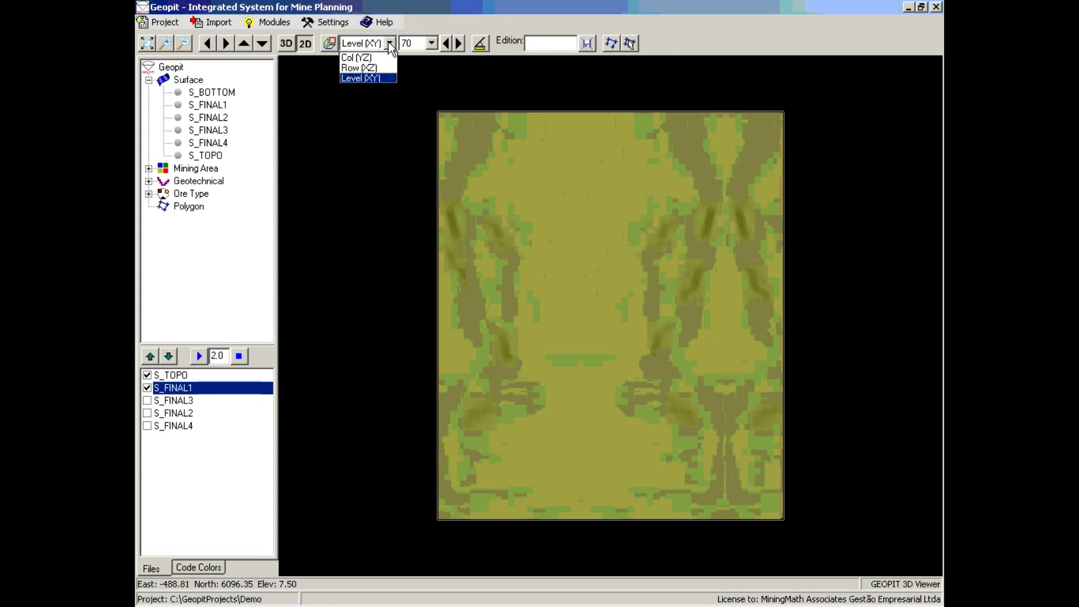
left_click(369, 68)
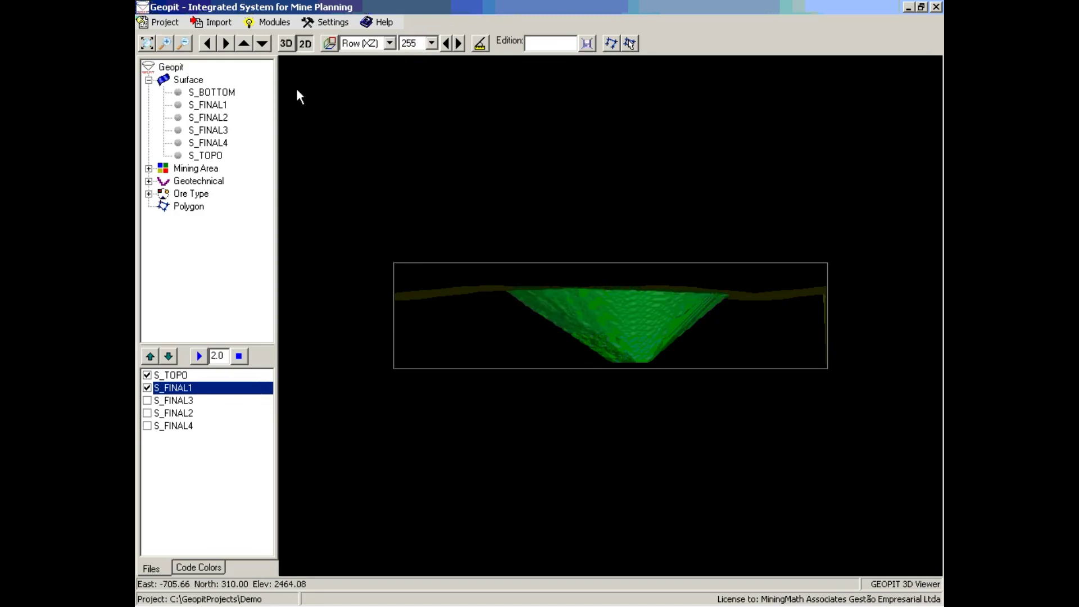
Step: Inspect the pit from the side in 3D, then examine its Row (XZ) view in 2D at different zoom levels
left_click(286, 43)
left_click_drag(598, 416, 602, 363)
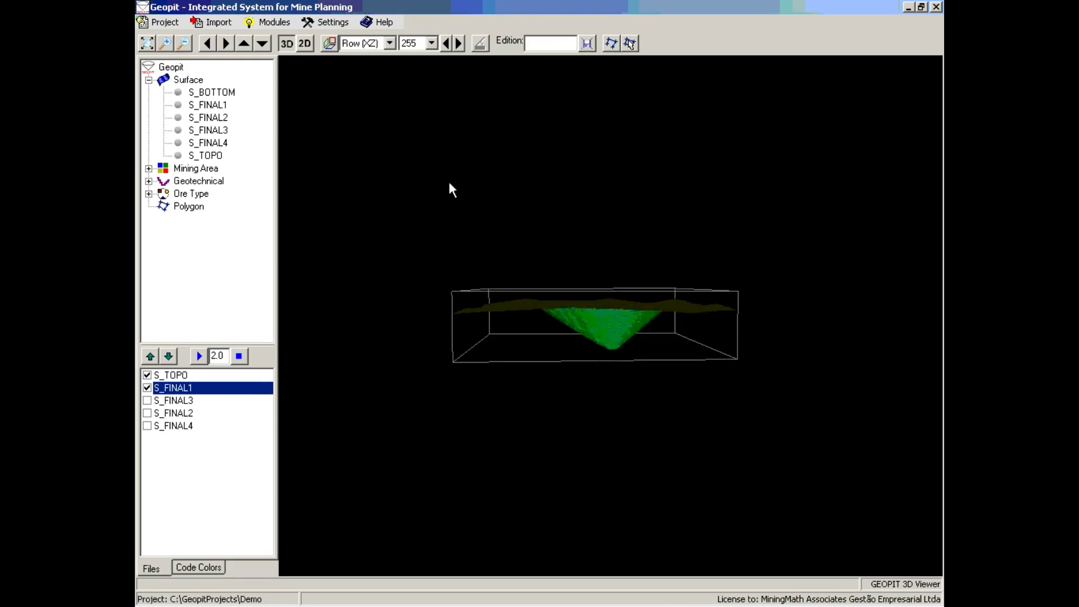
left_click(305, 44)
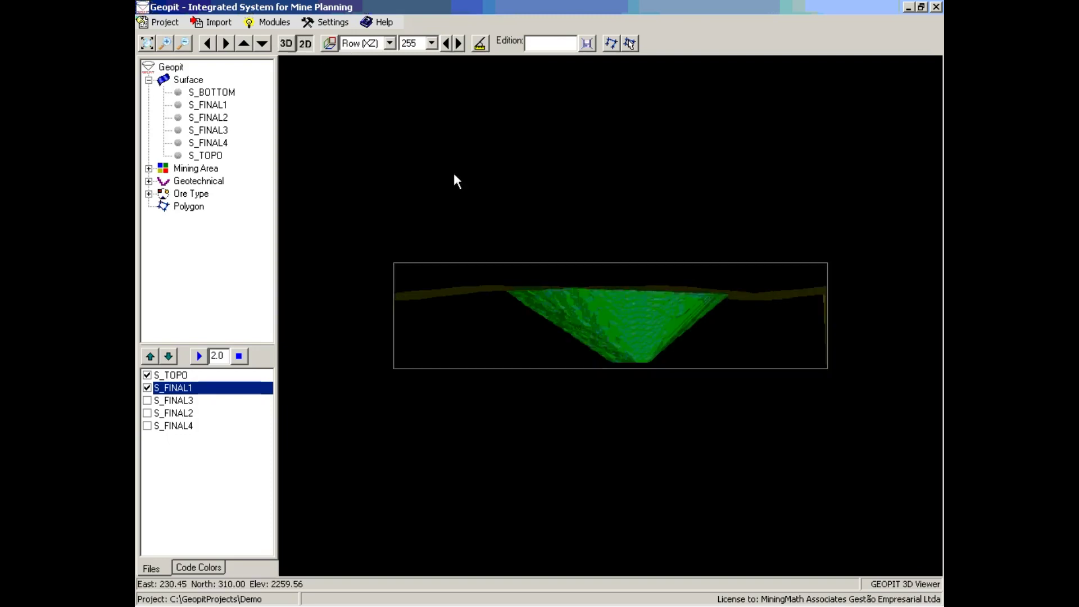
scroll(538, 295, "up", 2)
scroll(538, 296, "down", 1)
scroll(538, 298, "up", 1)
scroll(534, 303, "down", 2)
scroll(535, 309, "up", 2)
scroll(534, 311, "down", 1)
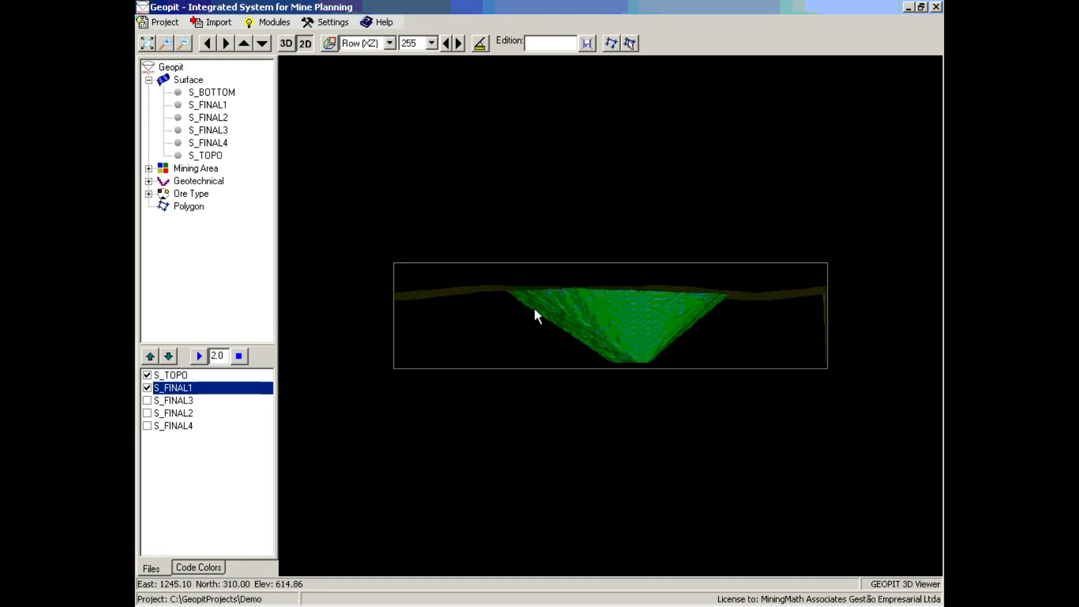
Step: Set the 2D view plane to Col (YZ) and rotate the 3D model to the corresponding side view
left_click(386, 47)
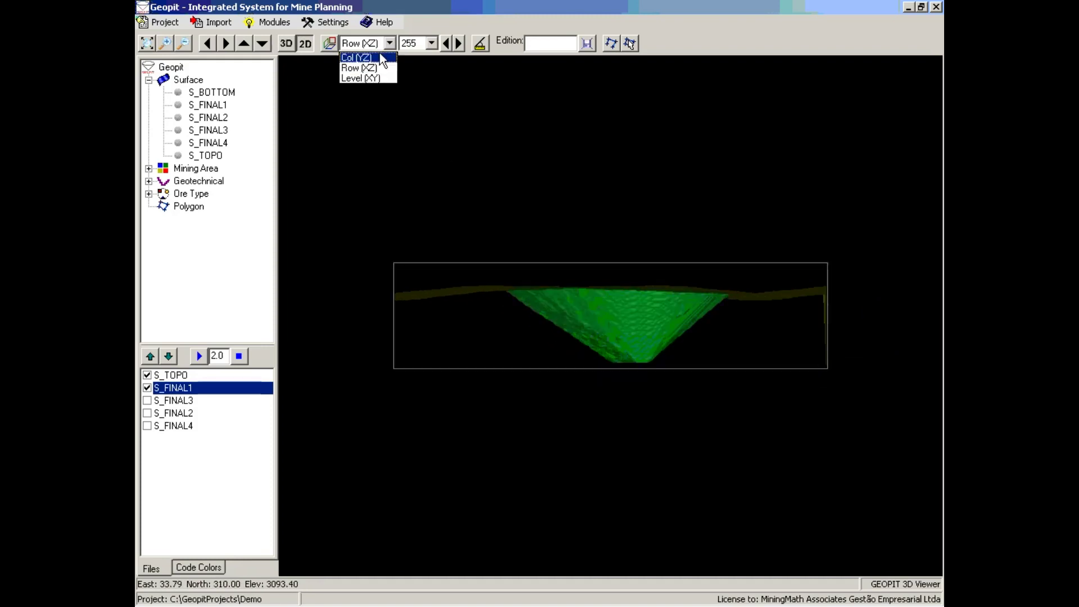
left_click(382, 58)
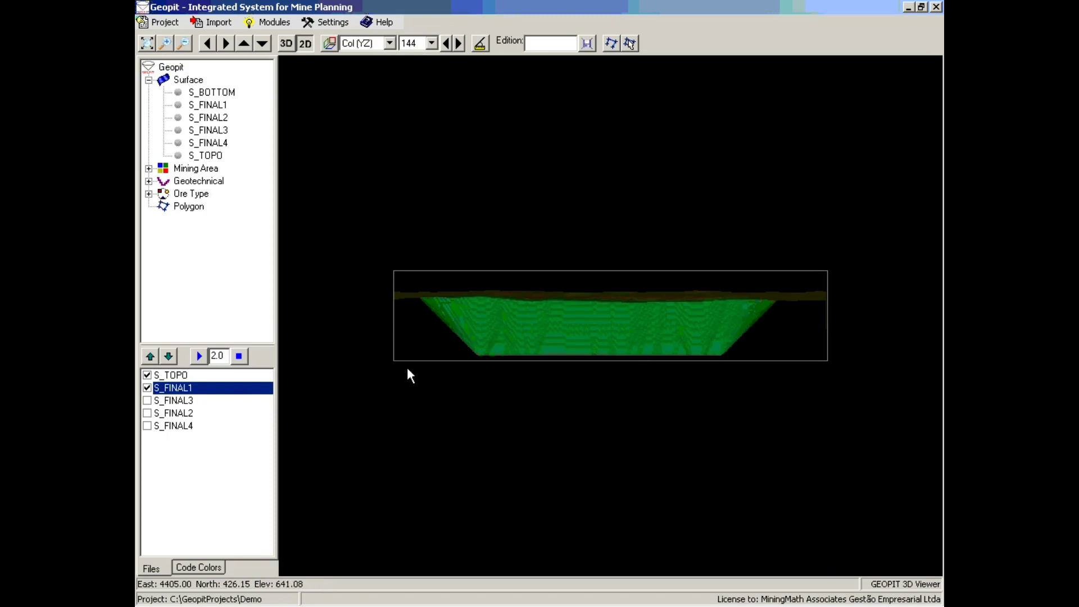
left_click(287, 44)
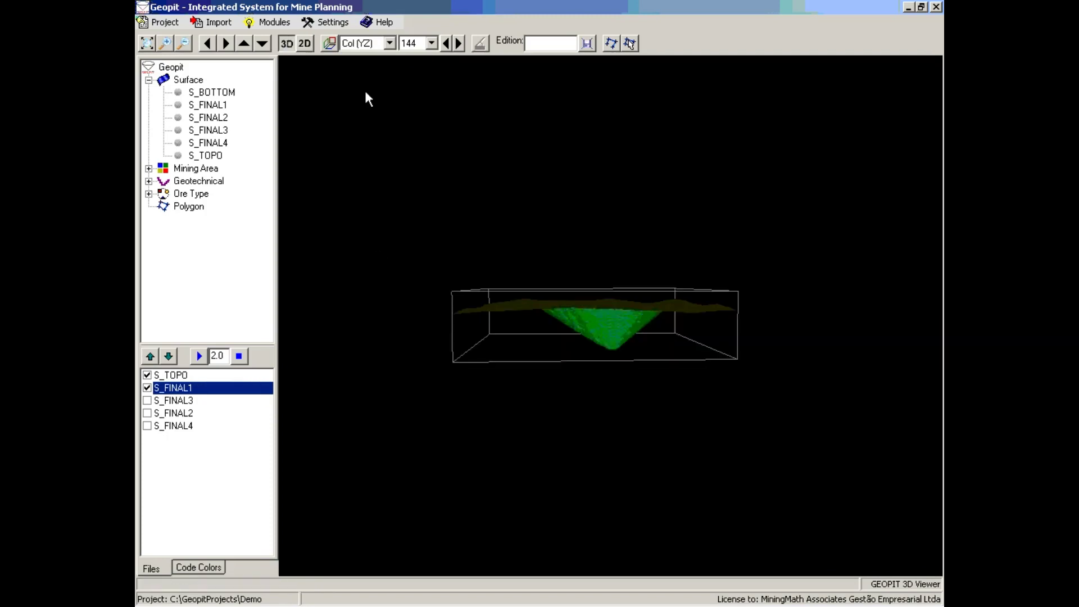
left_click_drag(567, 230, 503, 304)
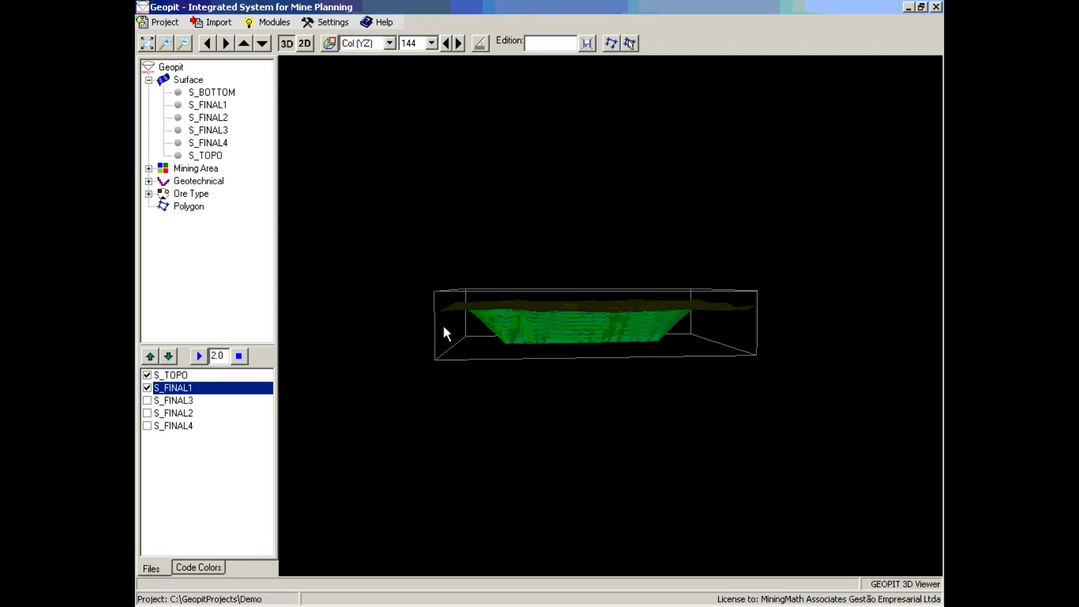
Step: Switch to the 2D view, set the view plane to Level (XY) and hide the S_TOPO surface
left_click_drag(405, 185, 343, 65)
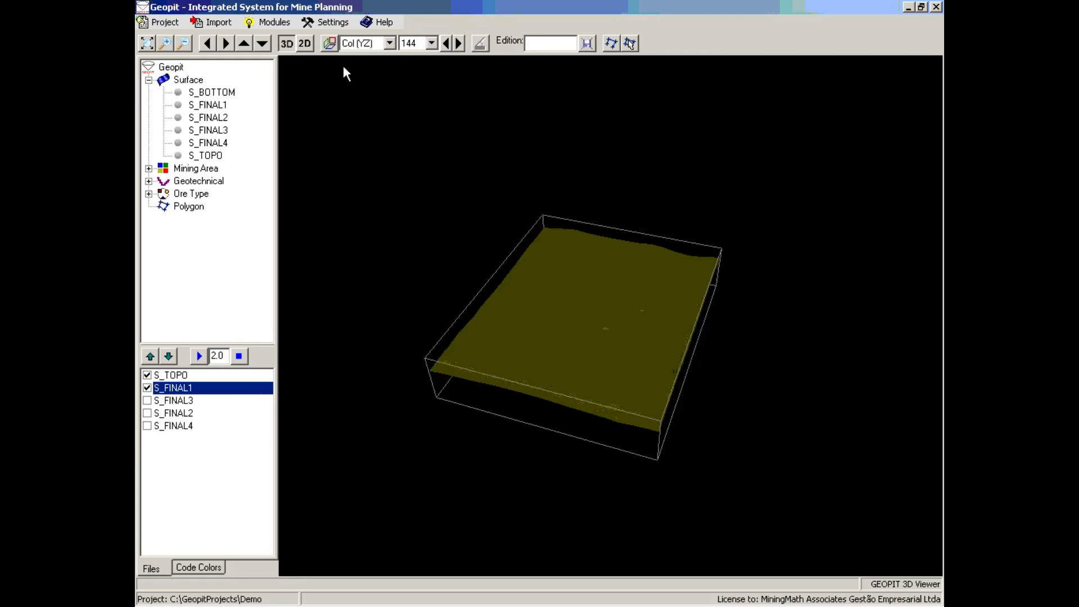
left_click(302, 44)
left_click(389, 43)
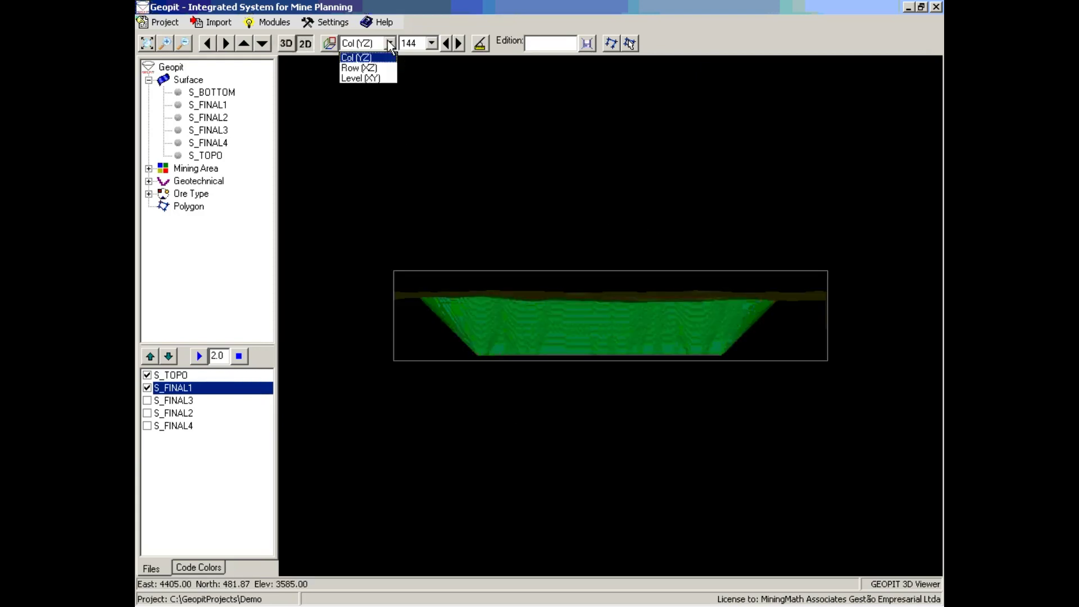
left_click(369, 78)
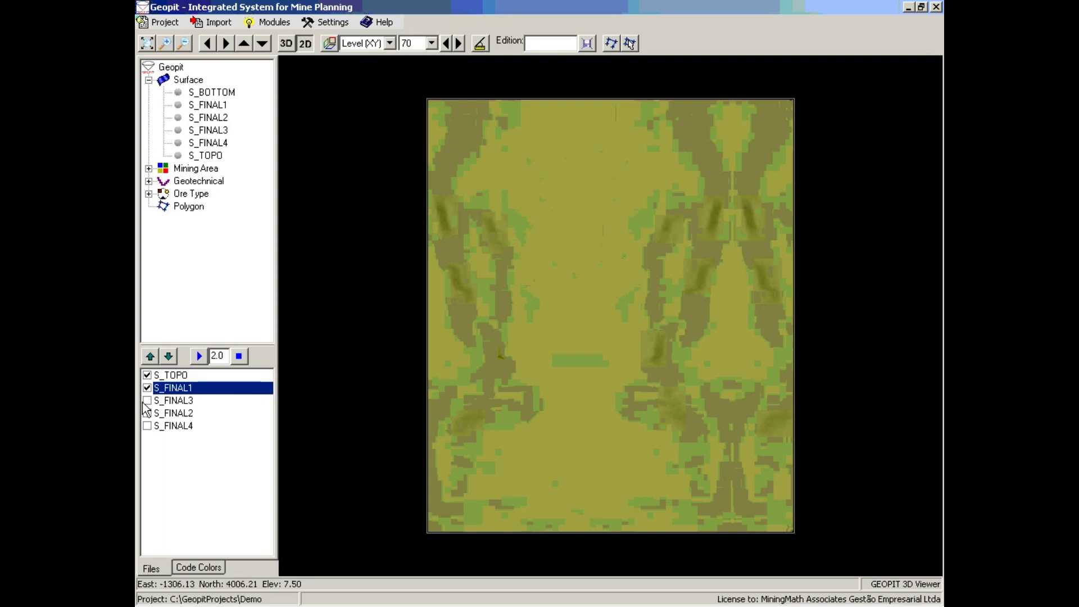
left_click(148, 375)
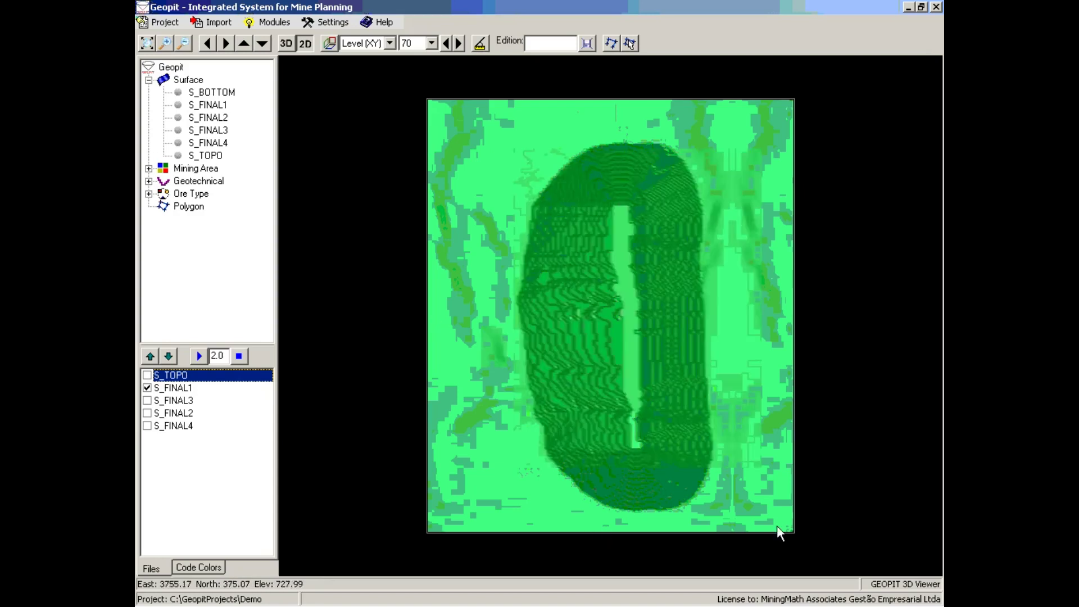
Step: Examine the S_FINAL1 pit in 2D in the Row (XZ) and Col (YZ) planes, returning to Level (XY)
left_click(390, 44)
left_click(380, 68)
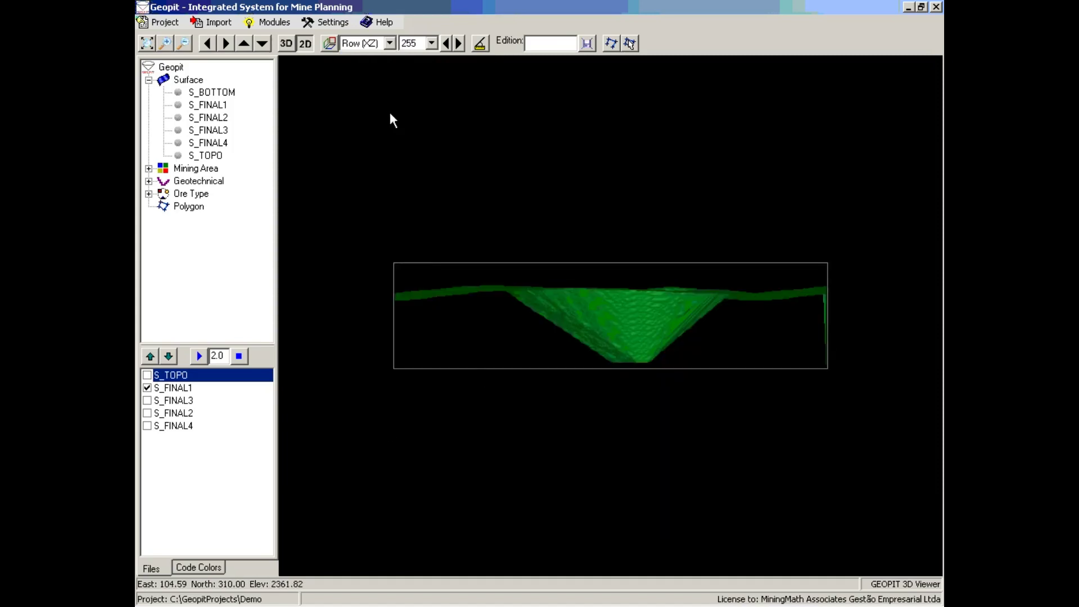
left_click(389, 47)
left_click(368, 57)
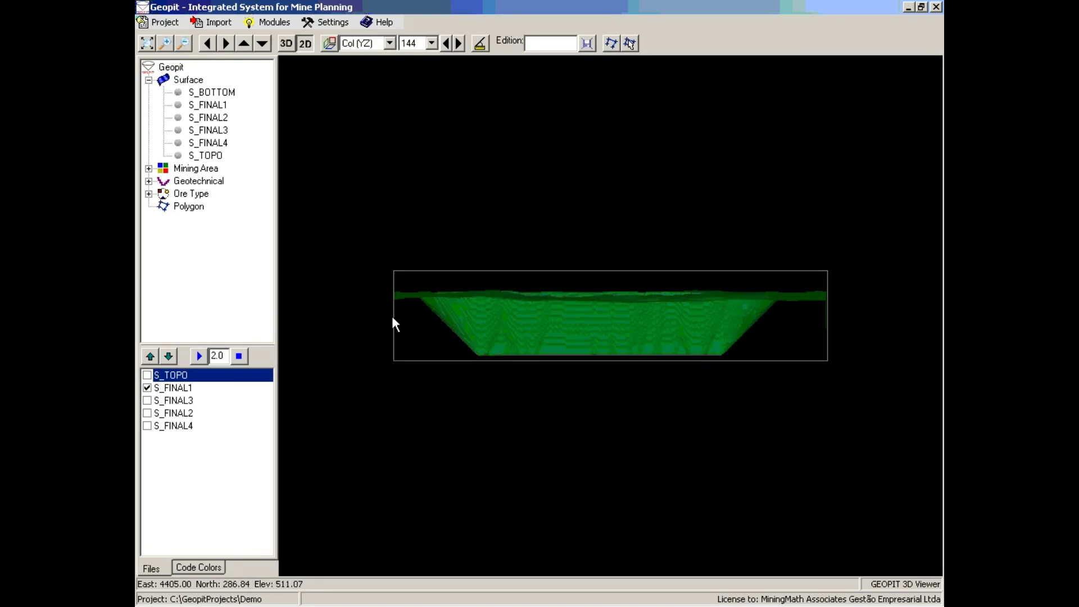
left_click(389, 44)
left_click(380, 78)
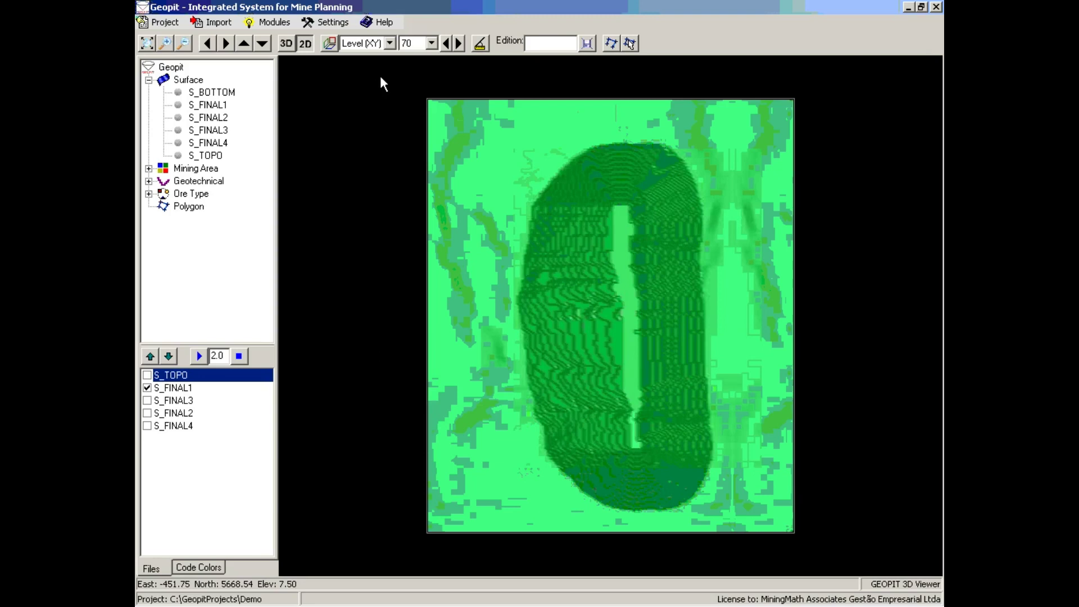
Step: Review the S_FINAL1 pit once more by cycling the 2D view plane through Row (XZ), Col (YZ) and Level (XY)
left_click(480, 44)
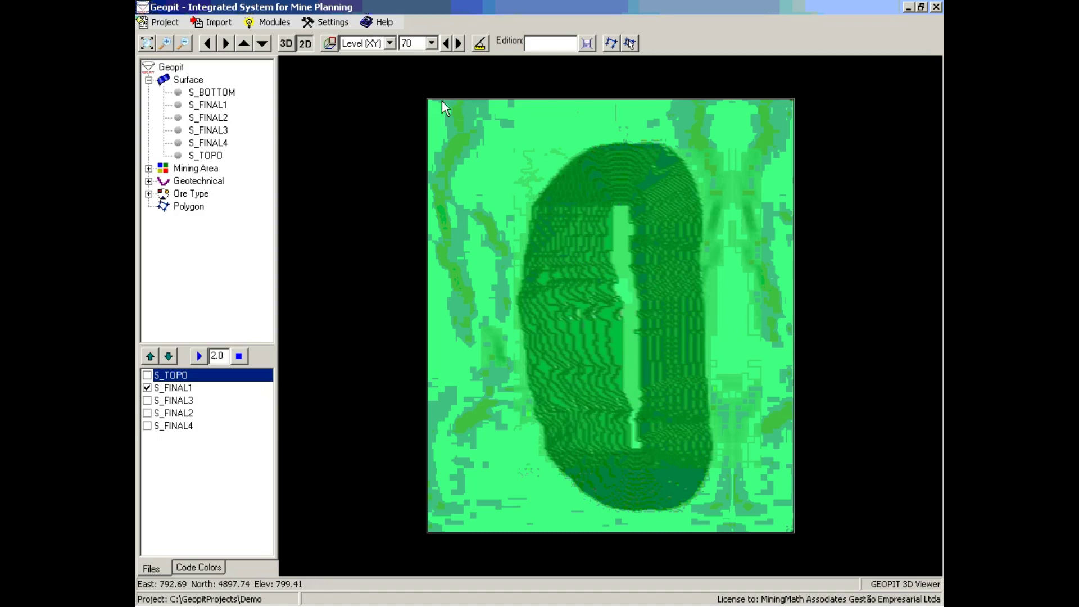
left_click(390, 44)
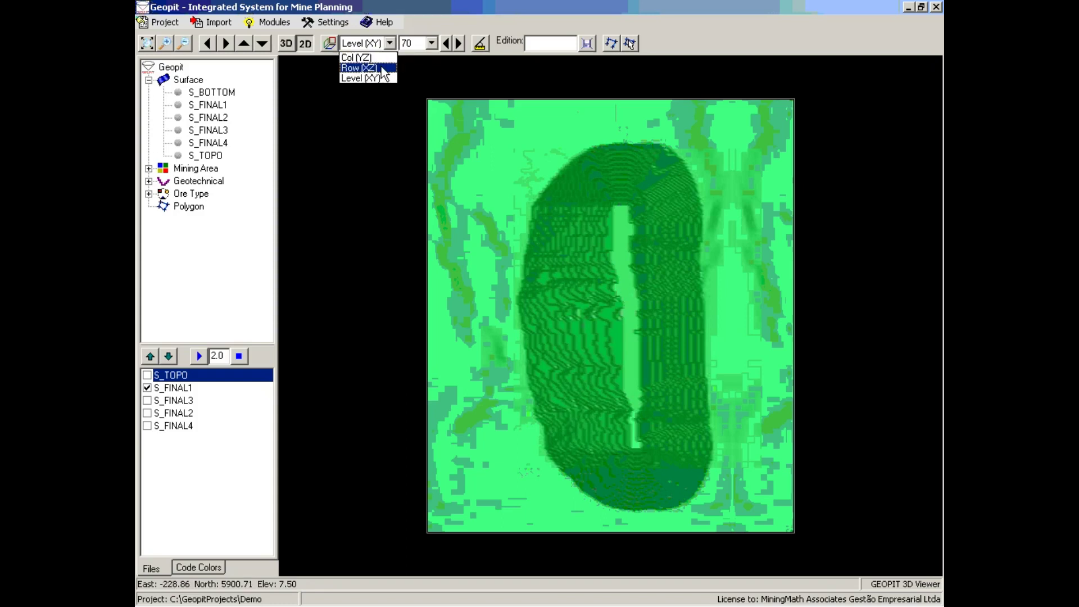
left_click(383, 69)
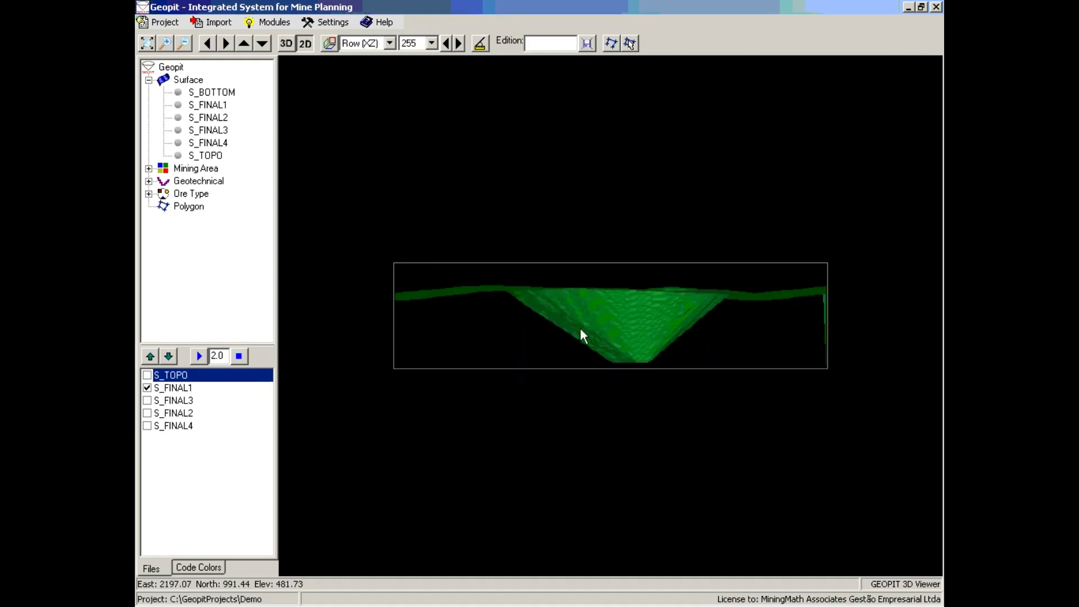
left_click(389, 44)
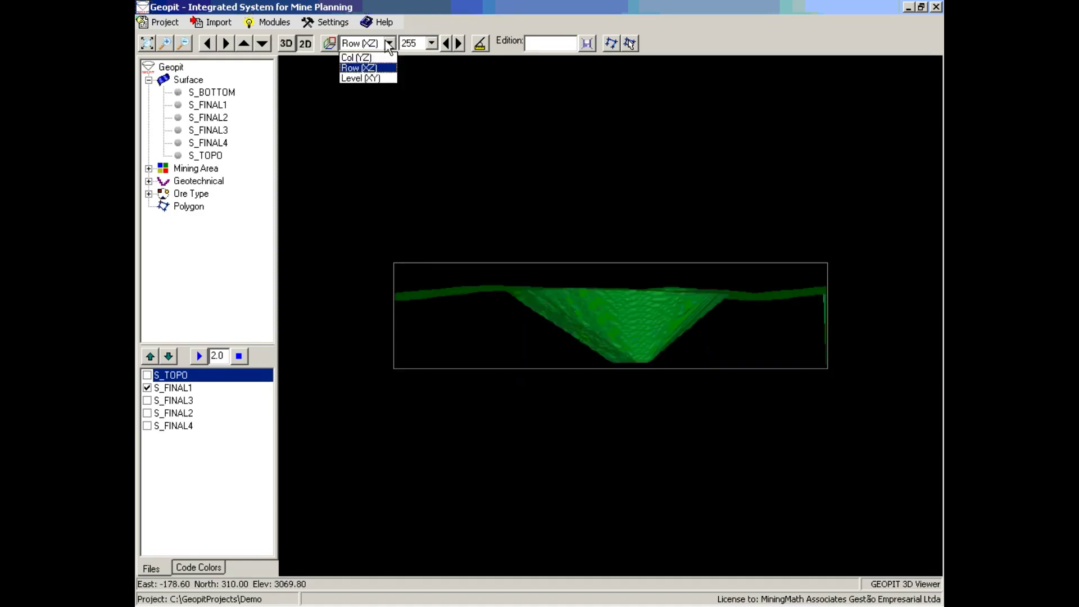
left_click(372, 57)
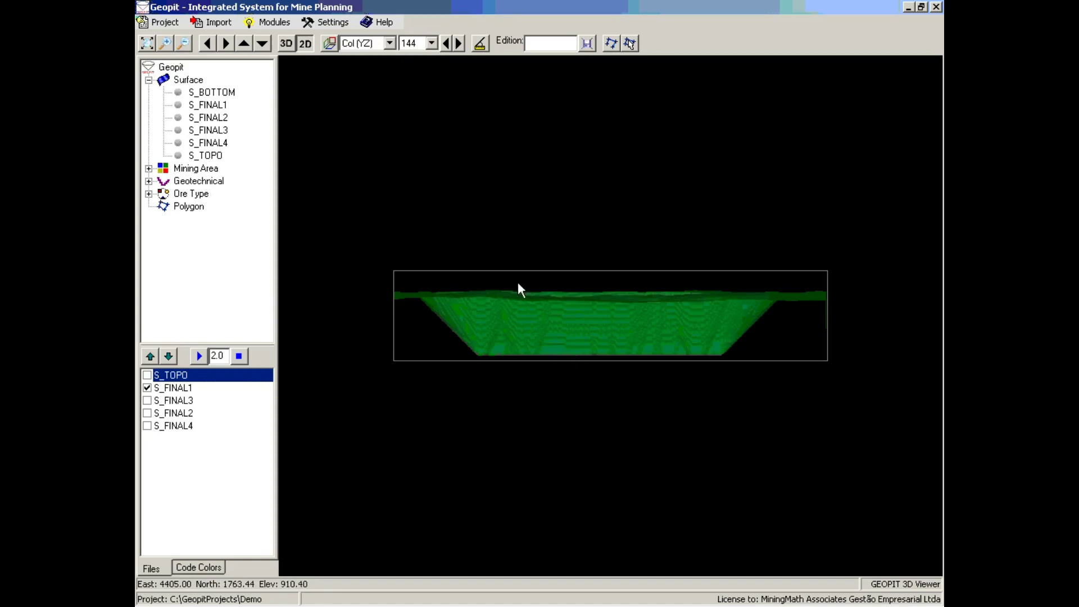
left_click(379, 44)
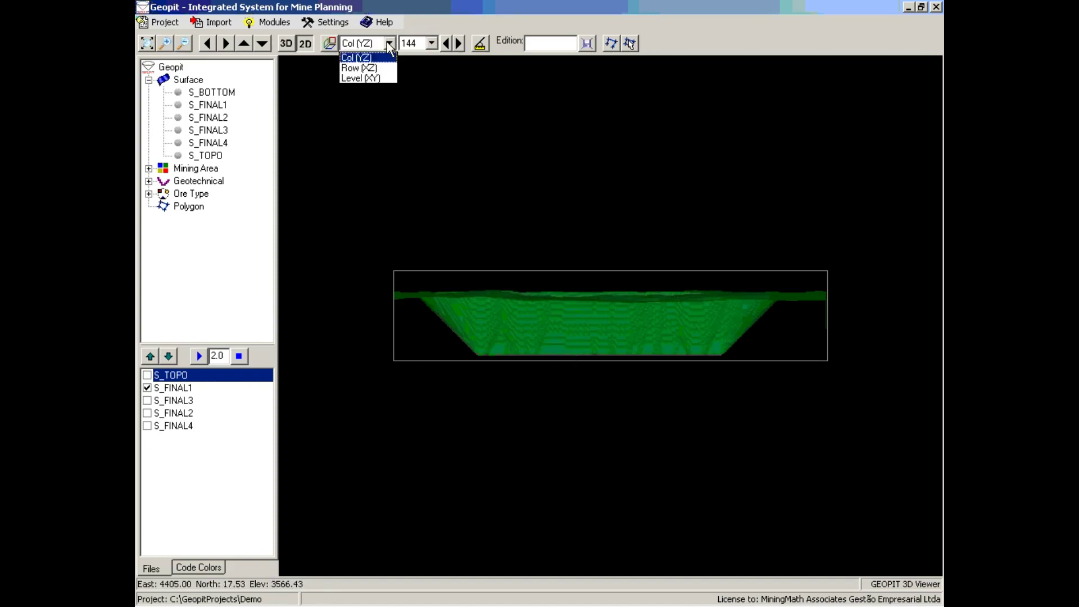
left_click(379, 78)
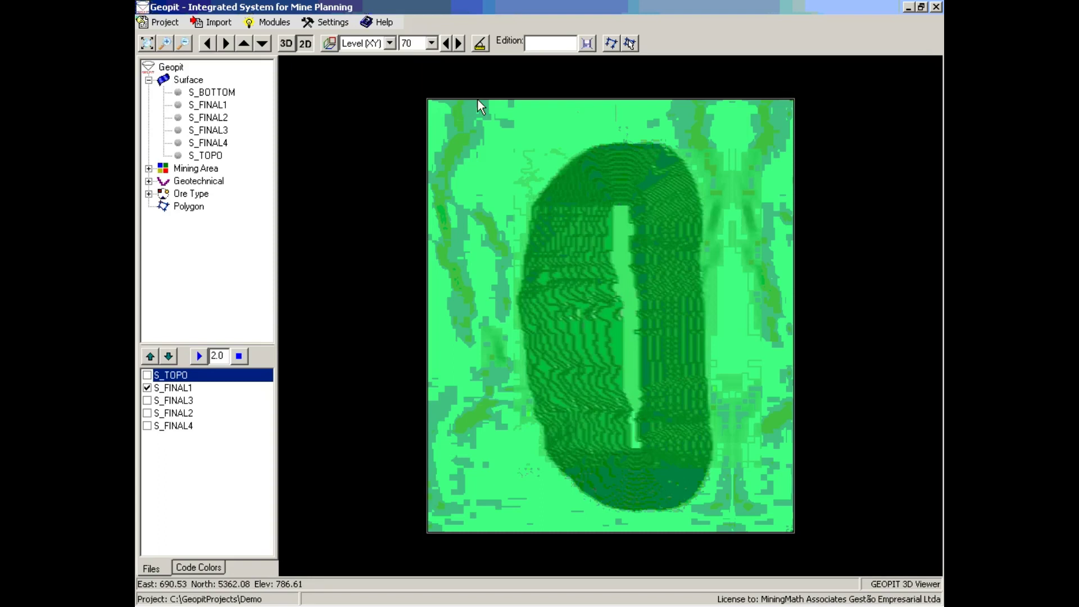
Step: Measure distances and angles from the terrain outside the pit to its floor in the Level (XY) view
left_click(480, 50)
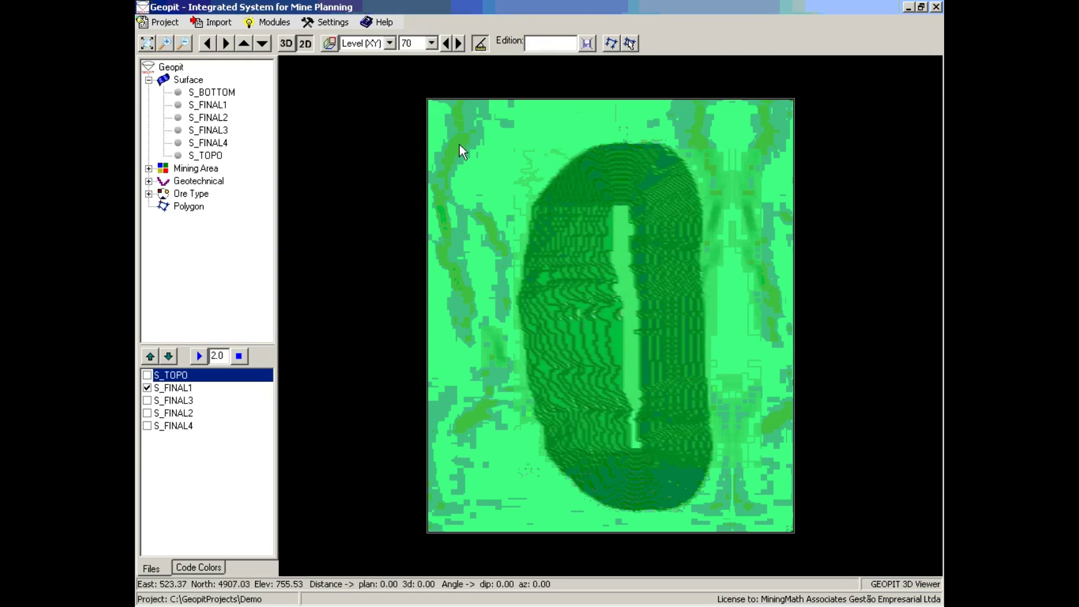
left_click(467, 162)
left_click(497, 166)
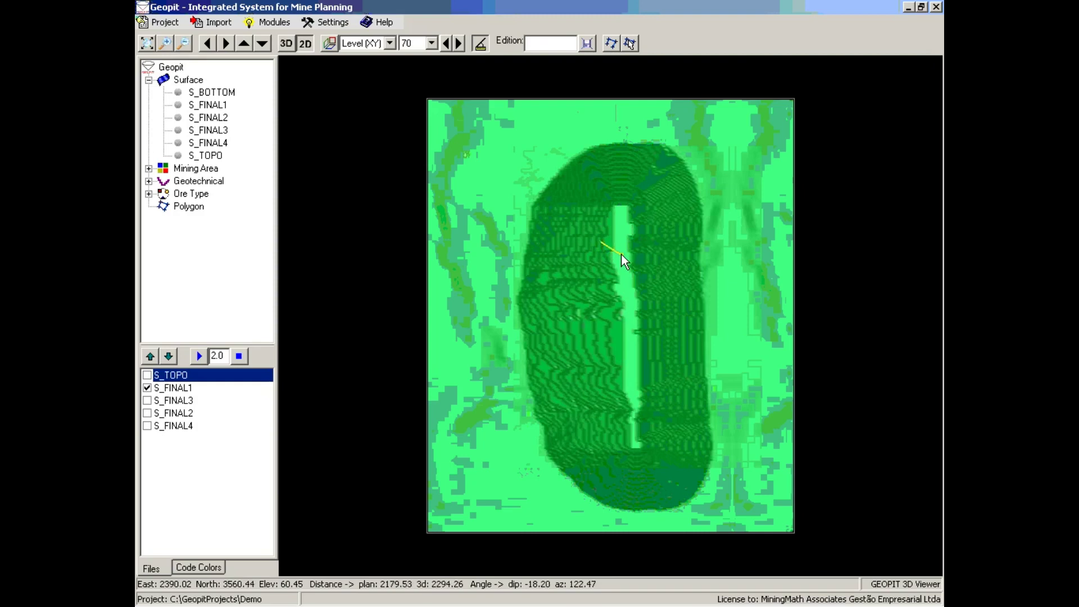
left_click(618, 222)
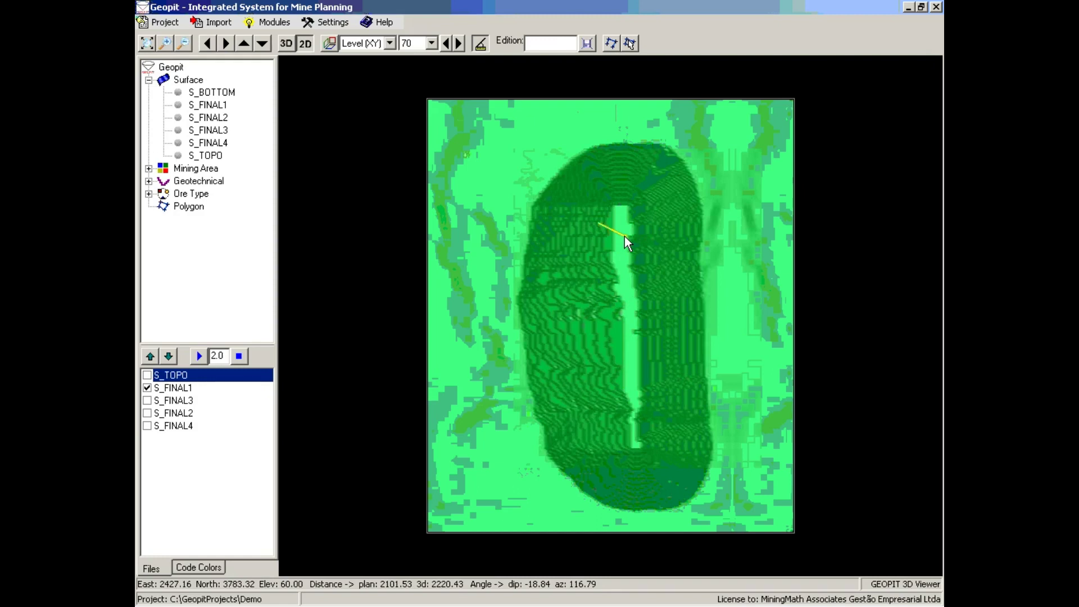
left_click(626, 235)
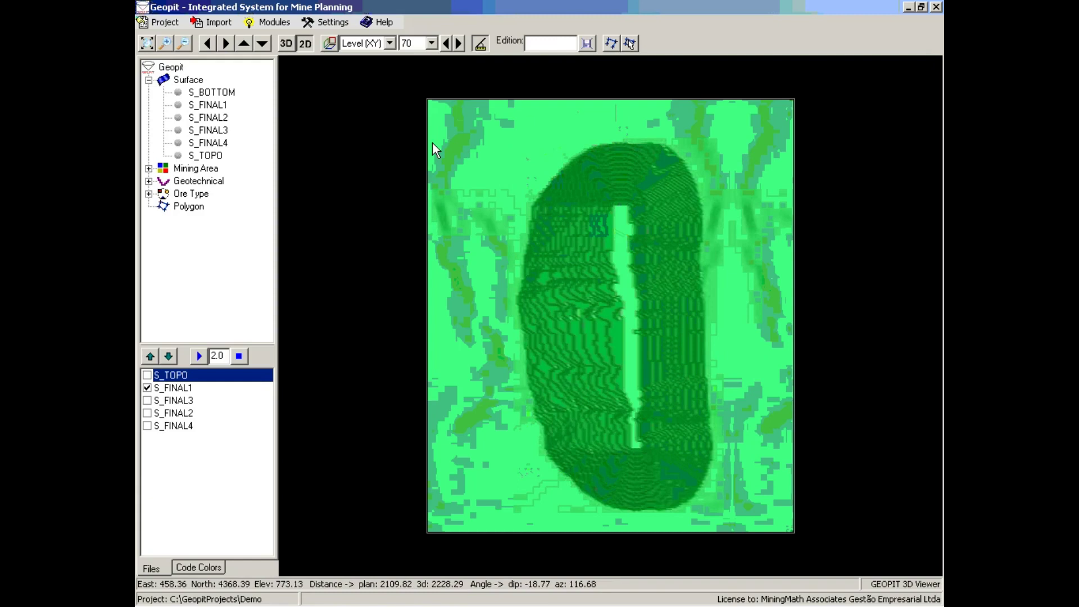
left_click(481, 40)
Step: Compare the S_FINAL1 pit in 3D and 2D at different zoom levels, then rotate it in 3D
left_click(286, 44)
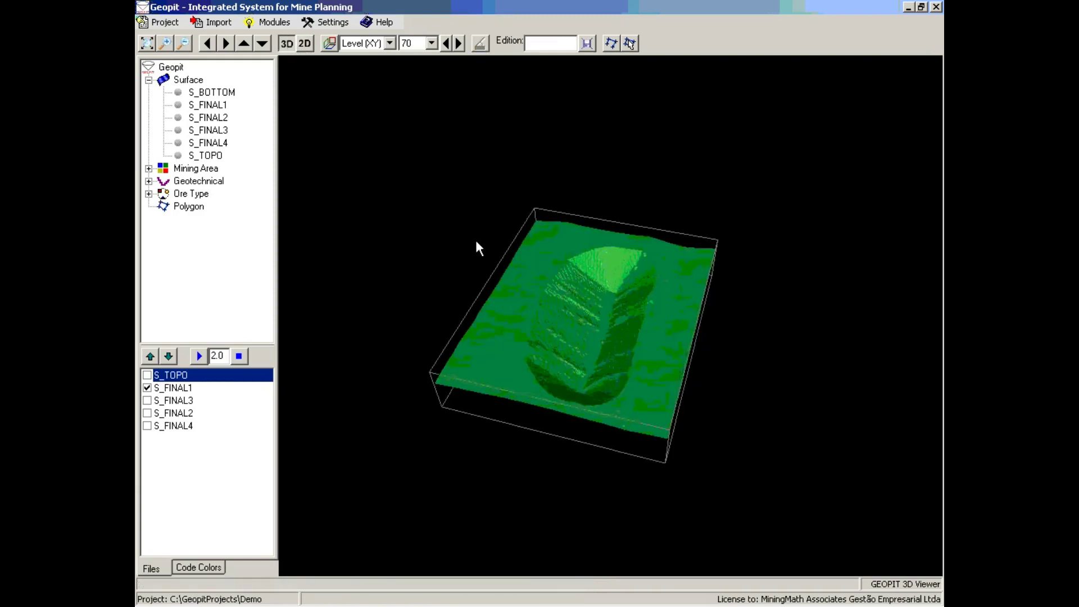
left_click(306, 44)
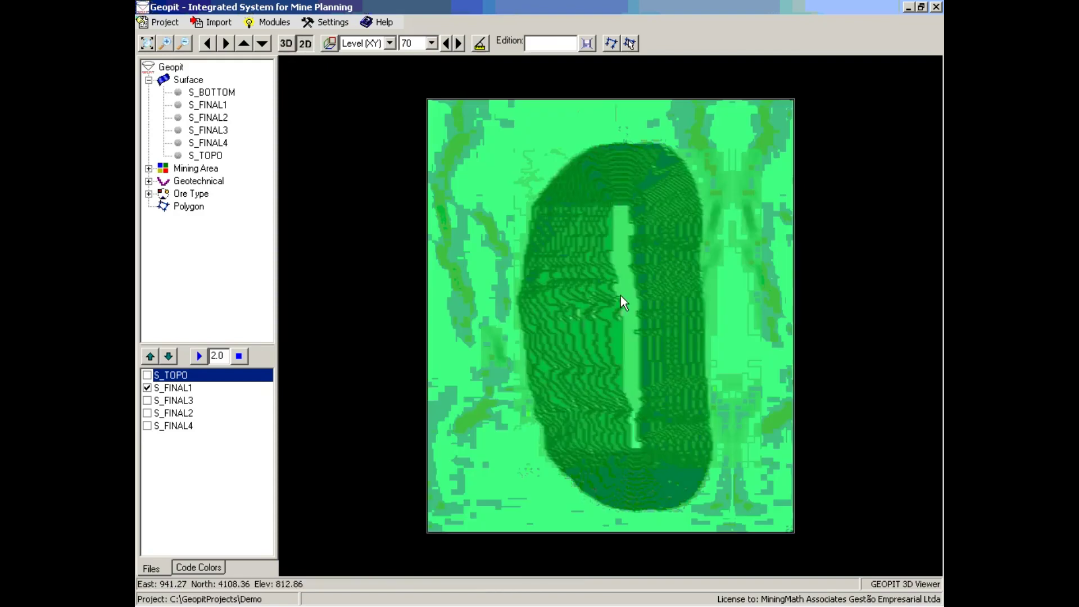
scroll(636, 323, "down", 3)
scroll(635, 321, "up", 3)
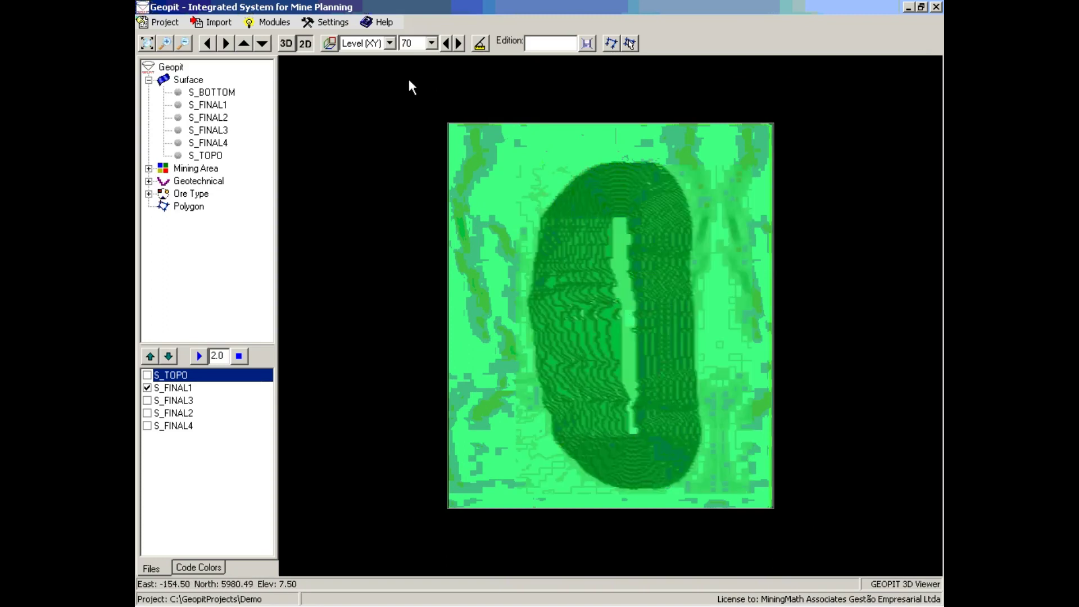
left_click(286, 43)
left_click_drag(632, 244, 602, 240)
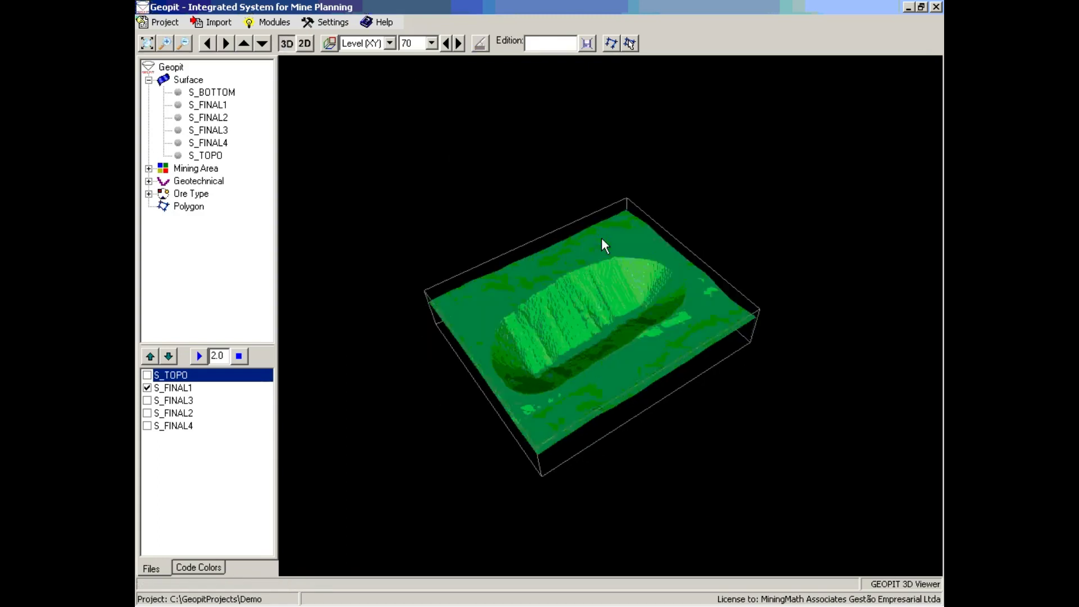
Step: Turn on the section plane in the 3D view and step the Level (XY) section back to level 60
left_click(329, 41)
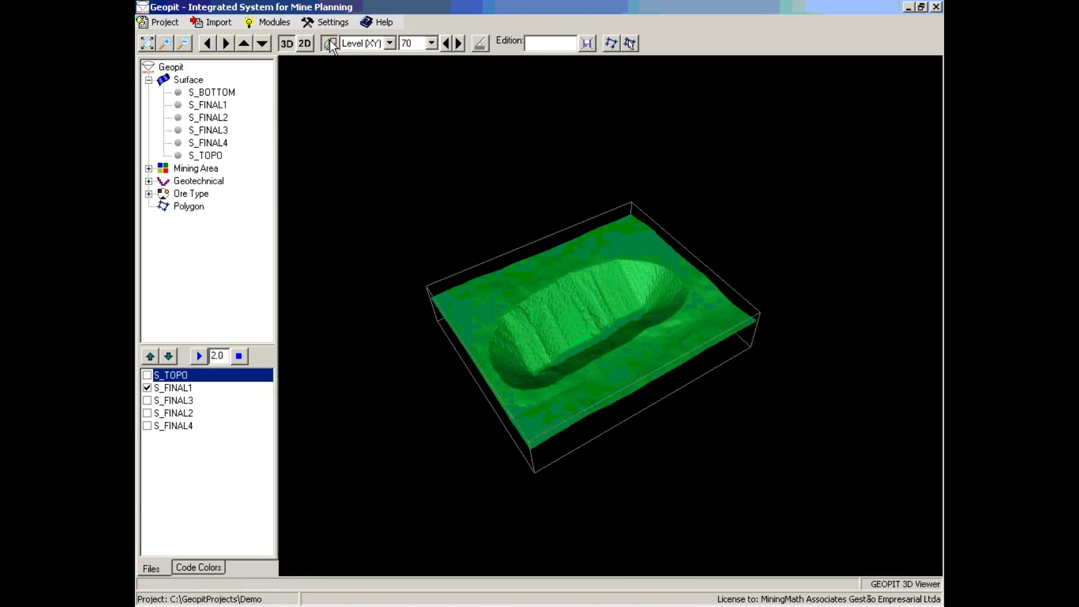
left_click_drag(585, 310, 596, 286)
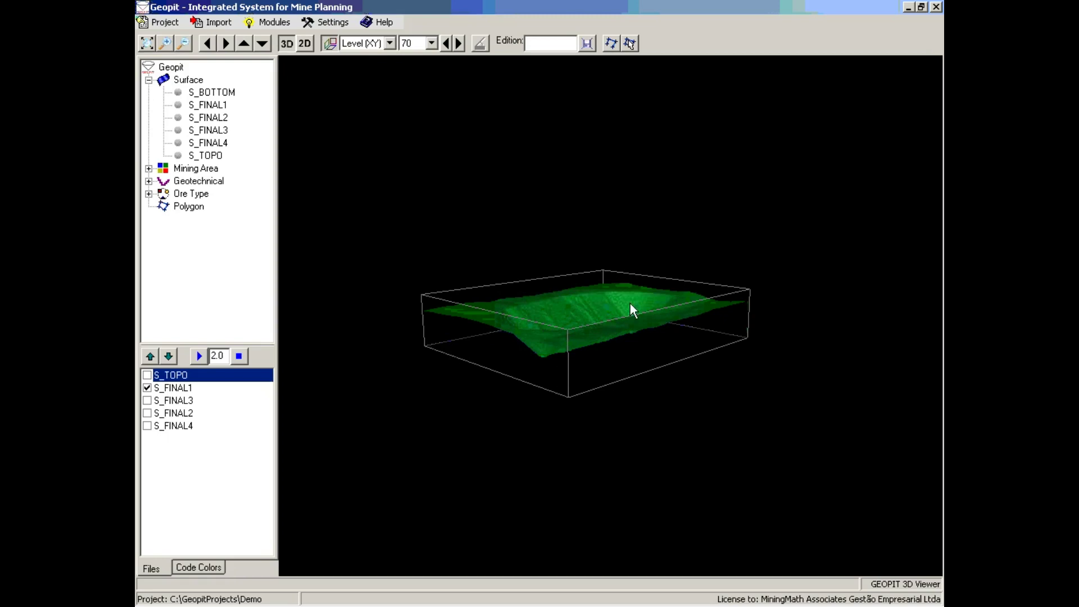
left_click(432, 44)
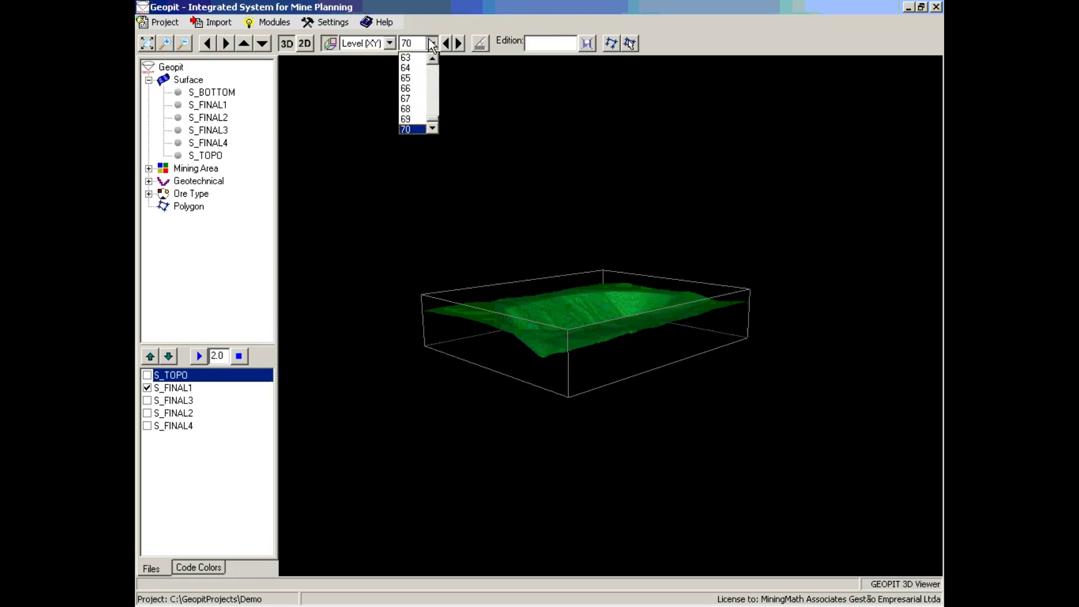
scroll(436, 123, "up", 1)
scroll(437, 112, "down", 1)
left_click(432, 44)
left_click(444, 42)
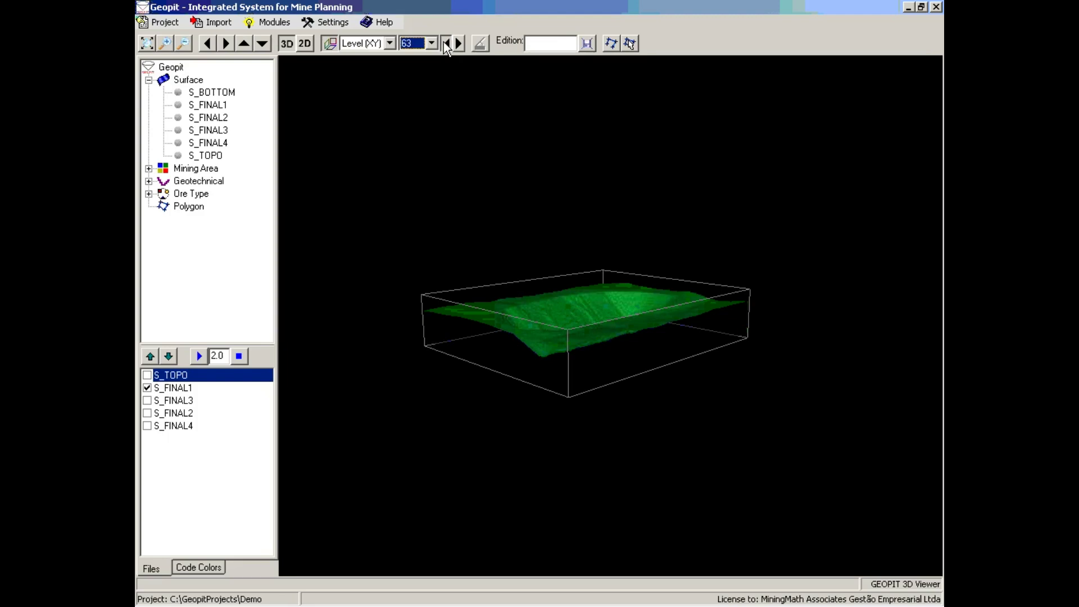
left_click(446, 43)
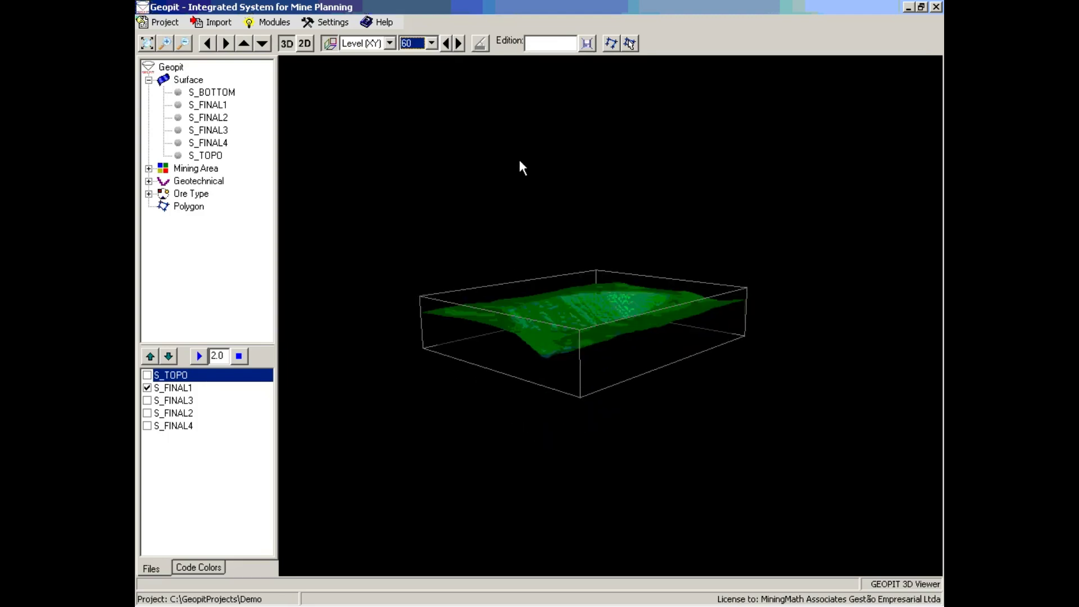
Step: Step the Level (XY) section plane through the pit to level 29
left_click(447, 43)
left_click(446, 43)
left_click(447, 43)
left_click(446, 43)
left_click(446, 43)
left_click(446, 43)
left_click(446, 43)
left_click(446, 43)
left_click(446, 43)
left_click(446, 44)
left_click(446, 44)
left_click(446, 43)
left_click(447, 43)
left_click(446, 44)
left_click(446, 43)
left_click(446, 43)
left_click(447, 43)
left_click(446, 43)
left_click(446, 43)
left_click(447, 43)
left_click(446, 44)
left_click(447, 44)
left_click(447, 44)
left_click(446, 44)
left_click(446, 44)
left_click(446, 43)
left_click(446, 43)
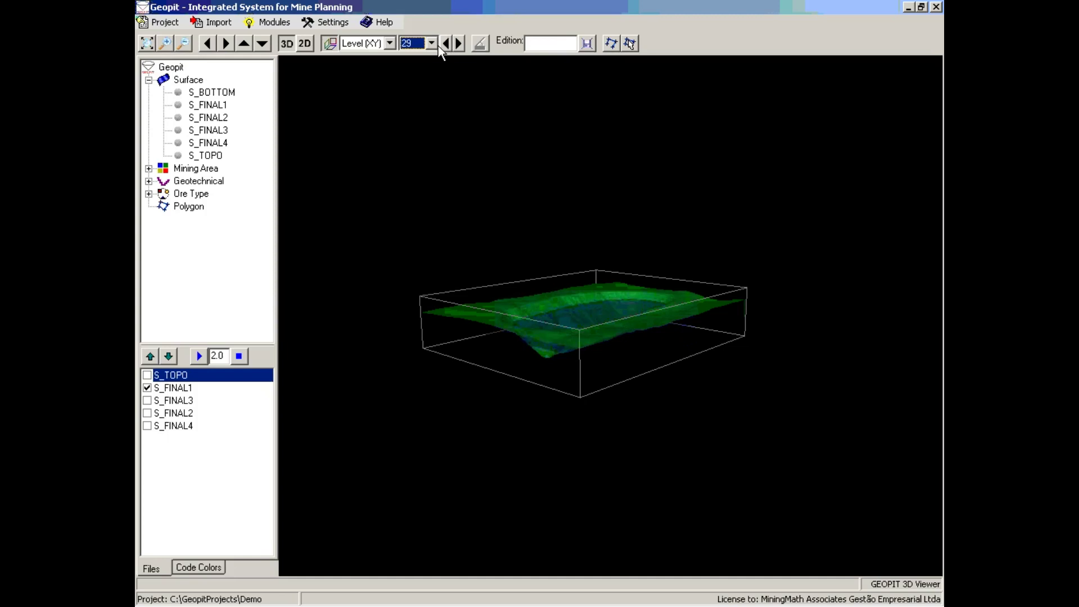
Step: Set the Level (XY) section plane to level 1 and rotate the 3D model to inspect it from above
left_click(432, 43)
left_click_drag(434, 99, 433, 61)
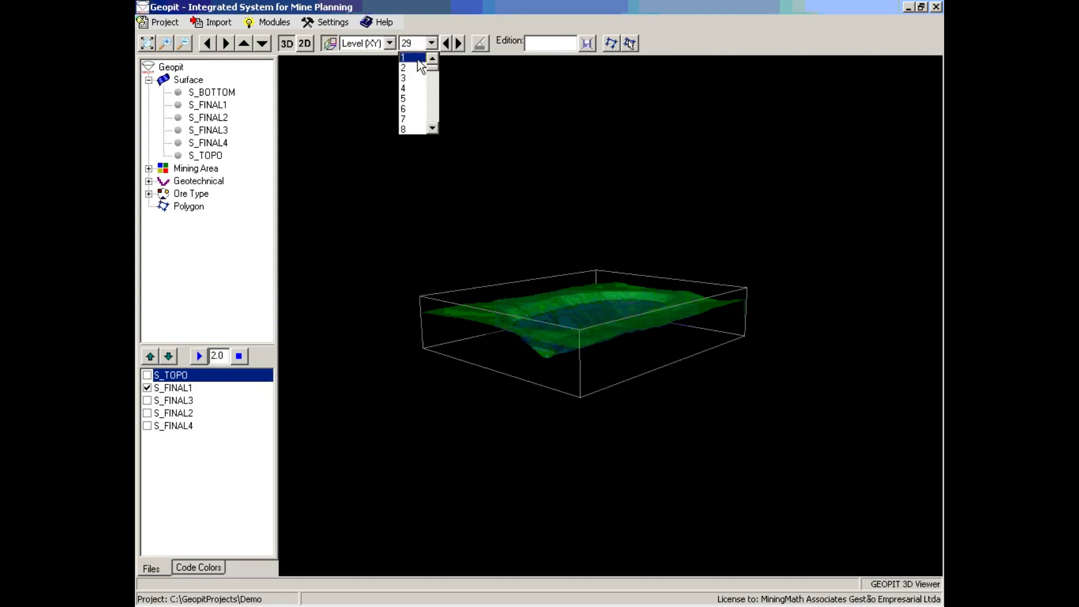
left_click(405, 58)
mouse_move(647, 248)
middle_mouse_down()
mouse_move(701, 212)
mouse_move(701, 229)
mouse_move(646, 261)
mouse_move(601, 215)
mouse_move(610, 241)
mouse_move(636, 243)
middle_mouse_up()
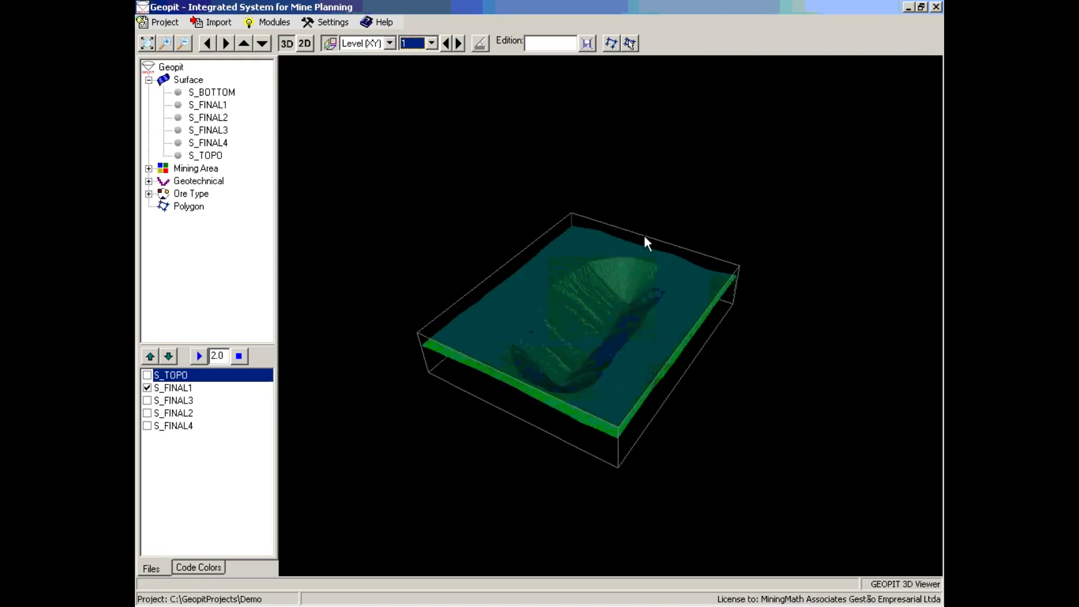
Step: Switch the section plane to Row (XZ) and step it back through the pit to row 222
left_click(389, 44)
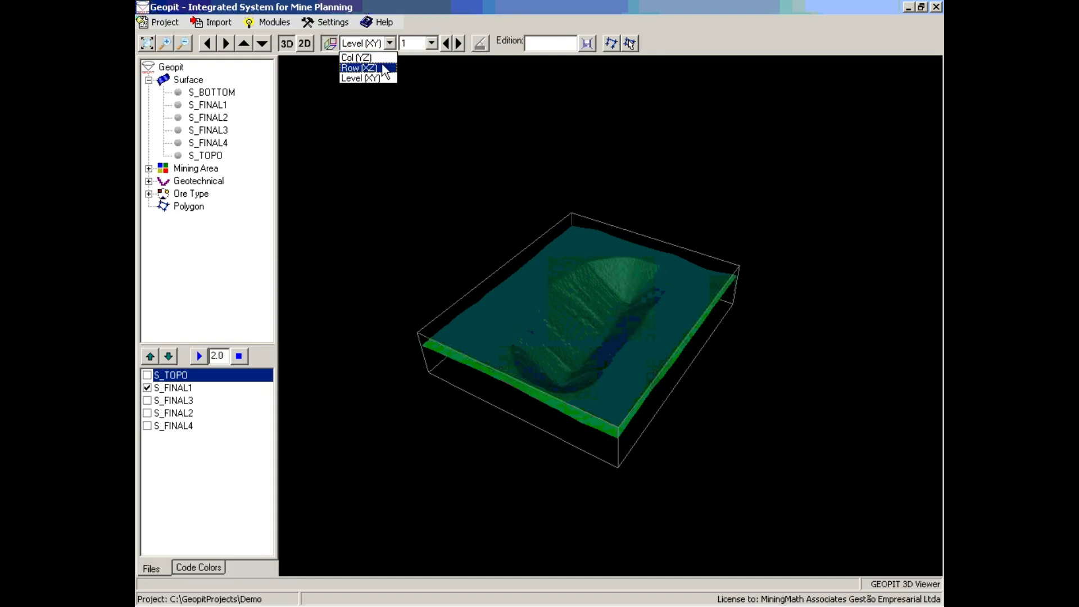
left_click(360, 68)
middle_click_drag(630, 240, 611, 311)
left_click(432, 42)
left_click(432, 43)
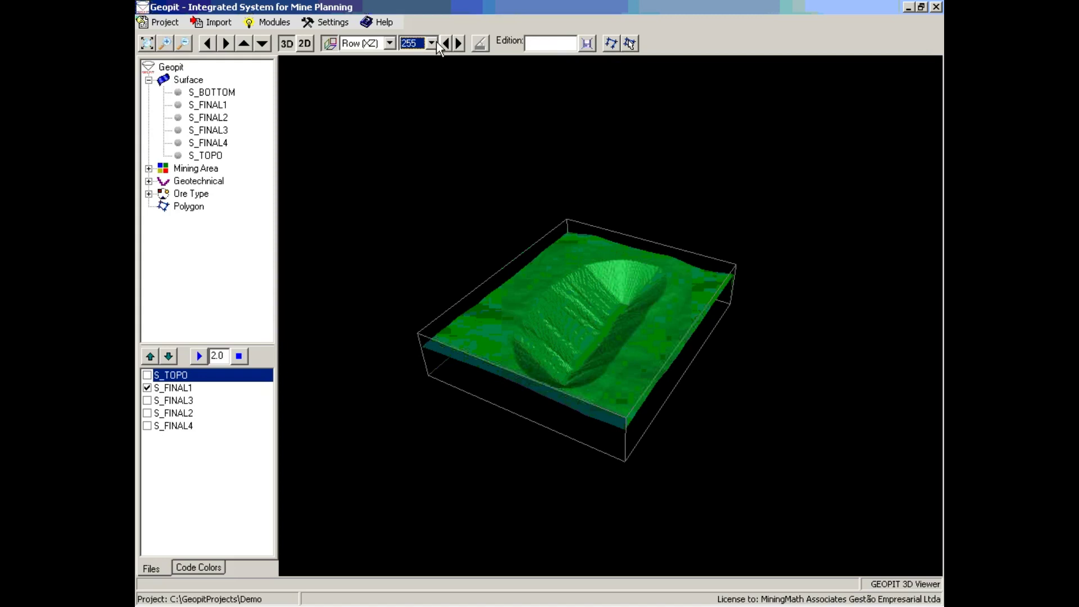
left_click(443, 43)
left_click(443, 43)
left_click(443, 43)
left_click(443, 43)
left_click(443, 42)
left_click_drag(562, 169, 590, 201)
left_click(445, 43)
left_click(444, 44)
left_click(445, 44)
left_click(444, 44)
left_click(445, 44)
left_click(445, 44)
left_click(444, 44)
left_click(445, 44)
left_click(446, 44)
left_click(445, 43)
left_click(446, 43)
left_click(446, 44)
left_click(446, 44)
left_click(445, 44)
left_click(446, 44)
left_click(446, 44)
left_click(446, 45)
left_click(447, 45)
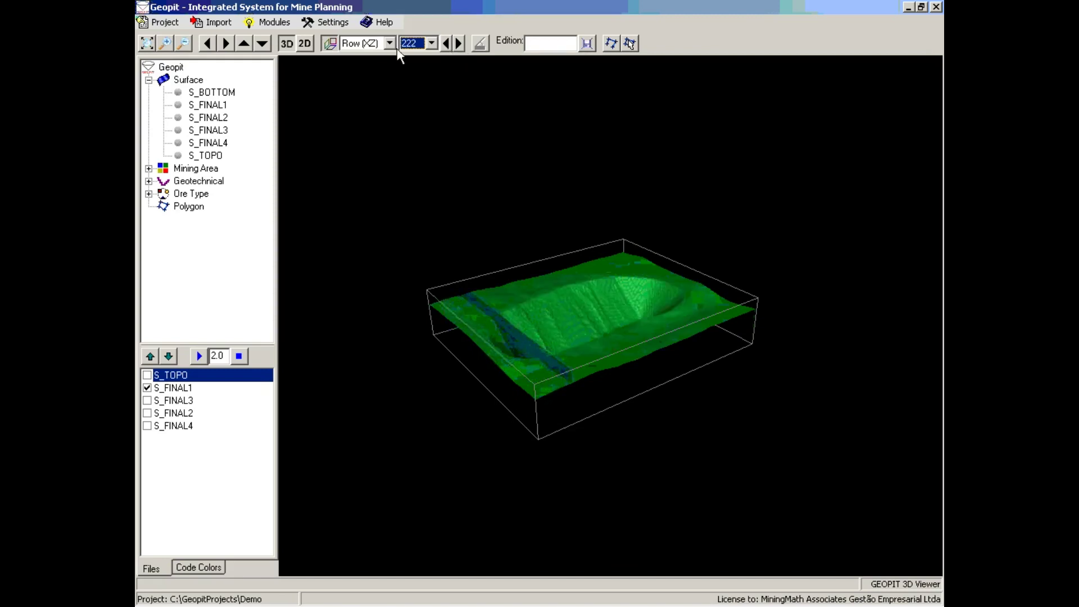
Step: Switch the section plane to Col (YZ) and step it back through the pit to column 88
left_click(390, 44)
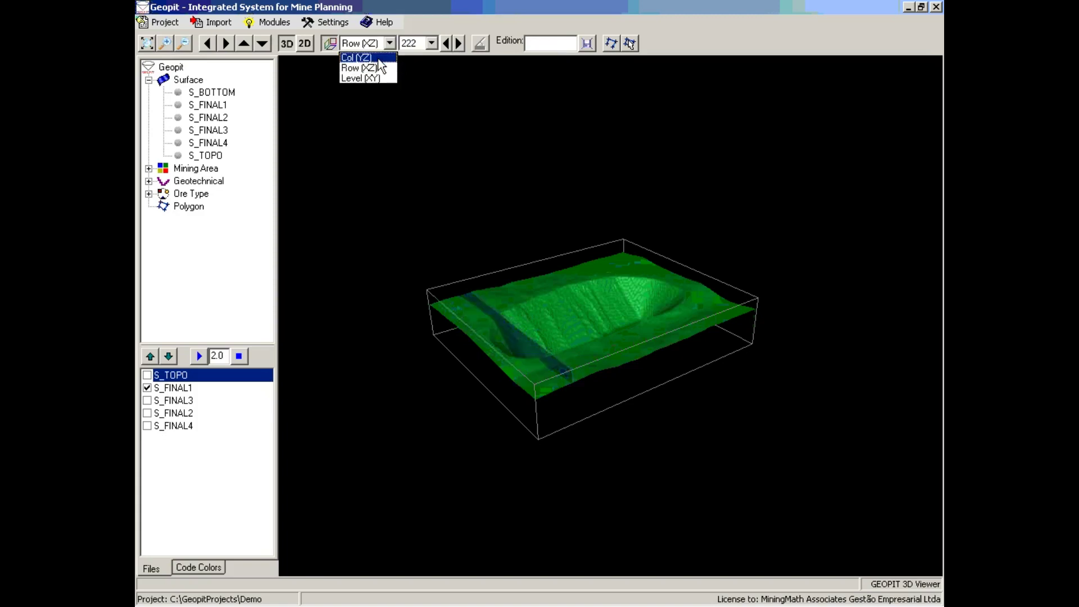
left_click(356, 57)
left_click_drag(592, 227, 617, 236)
left_click(446, 43)
left_click(446, 44)
left_click(446, 43)
left_click(446, 43)
left_click(446, 44)
left_click(446, 43)
left_click(447, 44)
left_click(446, 44)
left_click(447, 43)
left_click(446, 44)
left_click(446, 44)
left_click(446, 43)
left_click(447, 43)
left_click(446, 44)
left_click(446, 43)
mouse_move(541, 178)
left_mouse_down()
mouse_move(555, 214)
mouse_move(568, 208)
mouse_move(557, 185)
left_mouse_up()
left_click(446, 43)
left_click(446, 43)
left_click(446, 43)
left_click(446, 43)
left_click(446, 43)
left_click(447, 43)
left_click(446, 43)
left_click(447, 44)
left_click(446, 44)
left_click(446, 43)
left_click(447, 43)
left_click(446, 44)
left_click(446, 43)
left_click(447, 43)
left_click(446, 44)
left_click(446, 44)
left_click(447, 44)
left_click(446, 44)
left_click(446, 44)
left_click(446, 43)
left_click(446, 43)
left_click(445, 44)
left_click(445, 44)
left_click(445, 44)
left_click(446, 44)
left_click(446, 44)
left_click(446, 44)
left_click(446, 44)
left_click(446, 44)
left_click(446, 44)
mouse_move(630, 255)
left_mouse_down()
mouse_move(710, 274)
mouse_move(735, 256)
mouse_move(663, 296)
mouse_move(611, 272)
mouse_move(649, 258)
mouse_move(622, 254)
mouse_move(640, 238)
mouse_move(636, 264)
mouse_move(614, 268)
mouse_move(597, 289)
mouse_move(637, 240)
mouse_move(655, 240)
mouse_move(617, 279)
mouse_move(652, 277)
mouse_move(660, 262)
mouse_move(629, 258)
mouse_move(629, 237)
mouse_move(632, 265)
left_mouse_up()
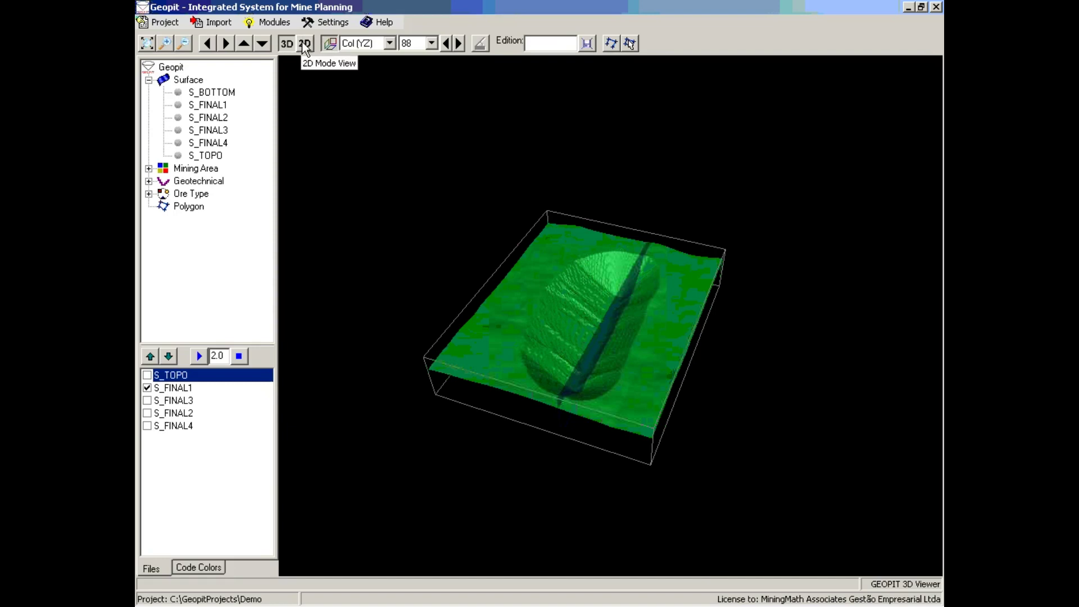
Step: Show the column 88 section in 2D and display the S_TOPO surface together with S_FINAL1
left_click_drag(591, 248, 577, 310)
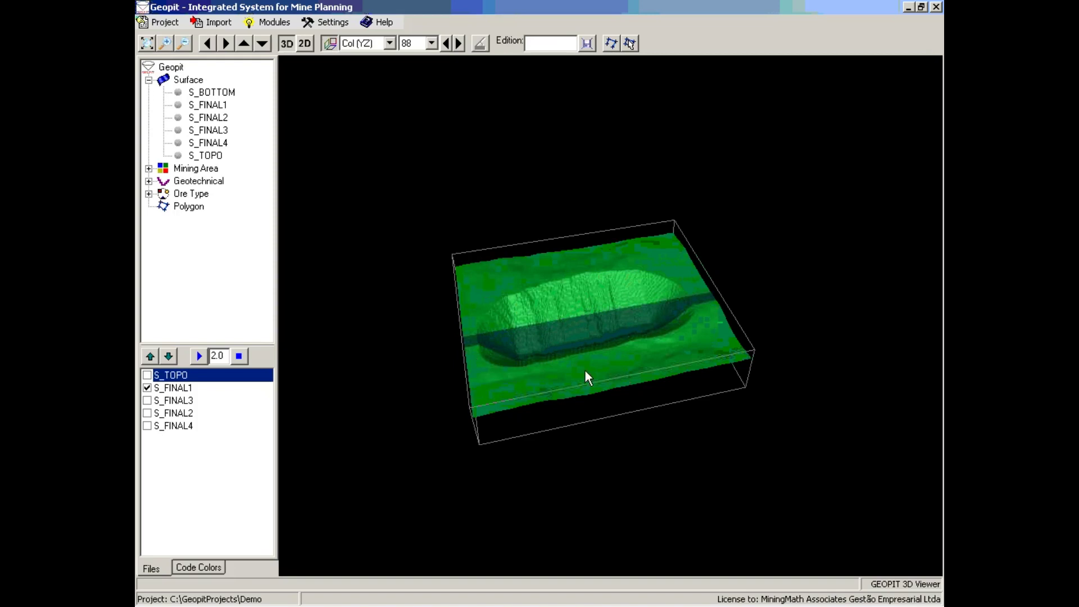
left_click_drag(617, 343, 488, 364)
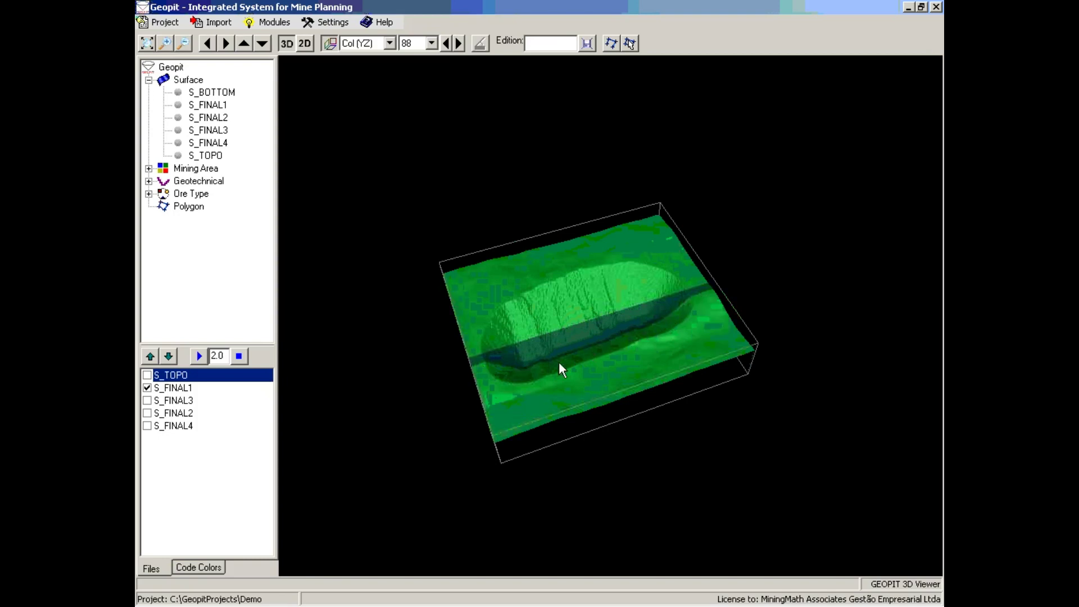
left_click(304, 44)
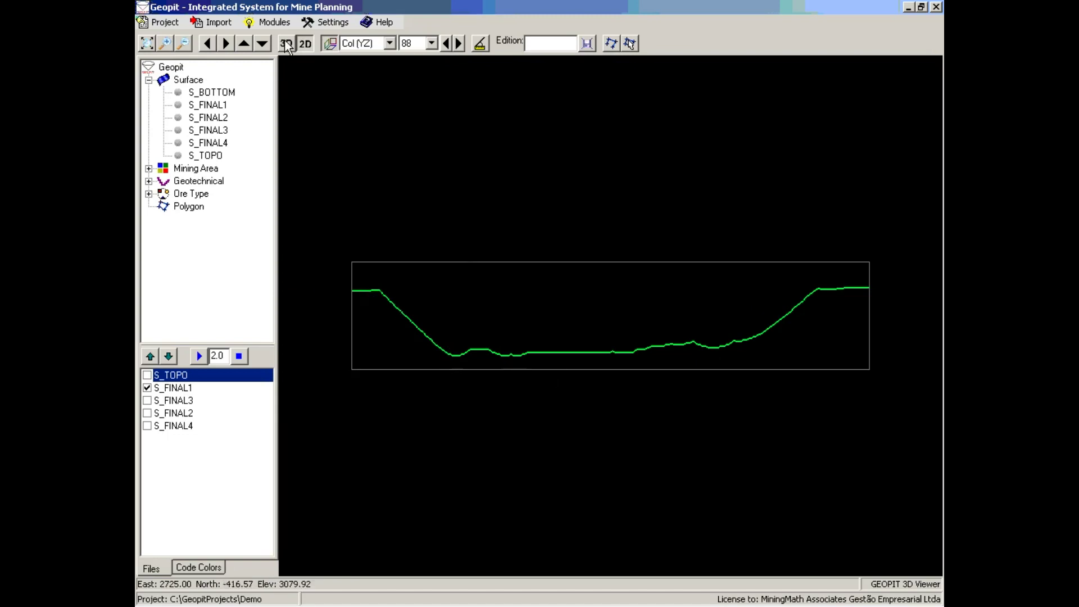
left_click(147, 375)
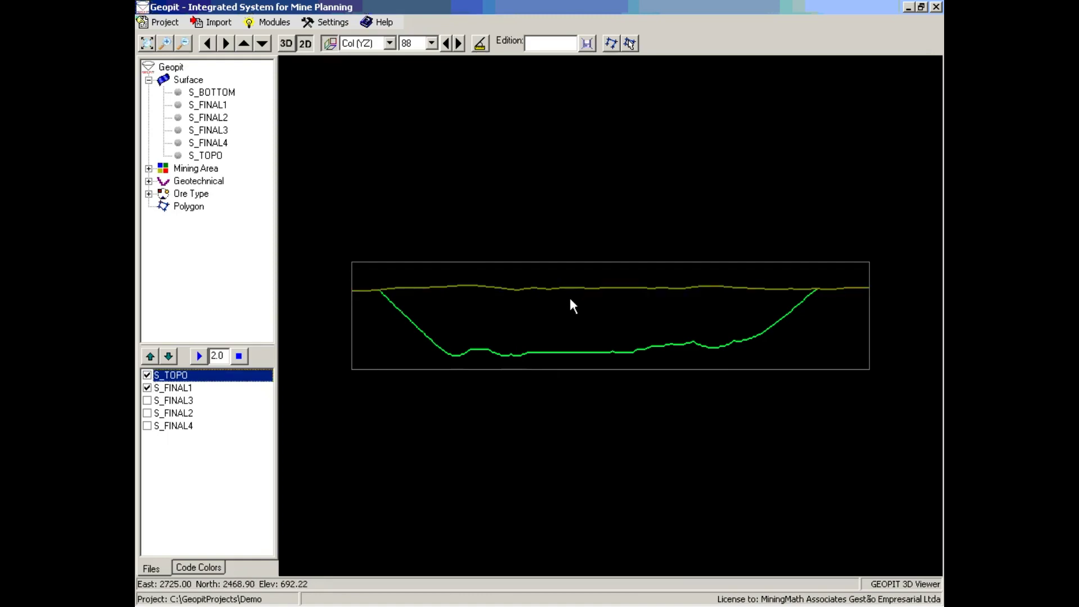
Step: Return to the 3D view and place a Row (XZ) section plane at row 114
left_click(287, 44)
mouse_move(637, 313)
left_mouse_down()
mouse_move(650, 260)
mouse_move(634, 296)
left_mouse_up()
left_click(389, 43)
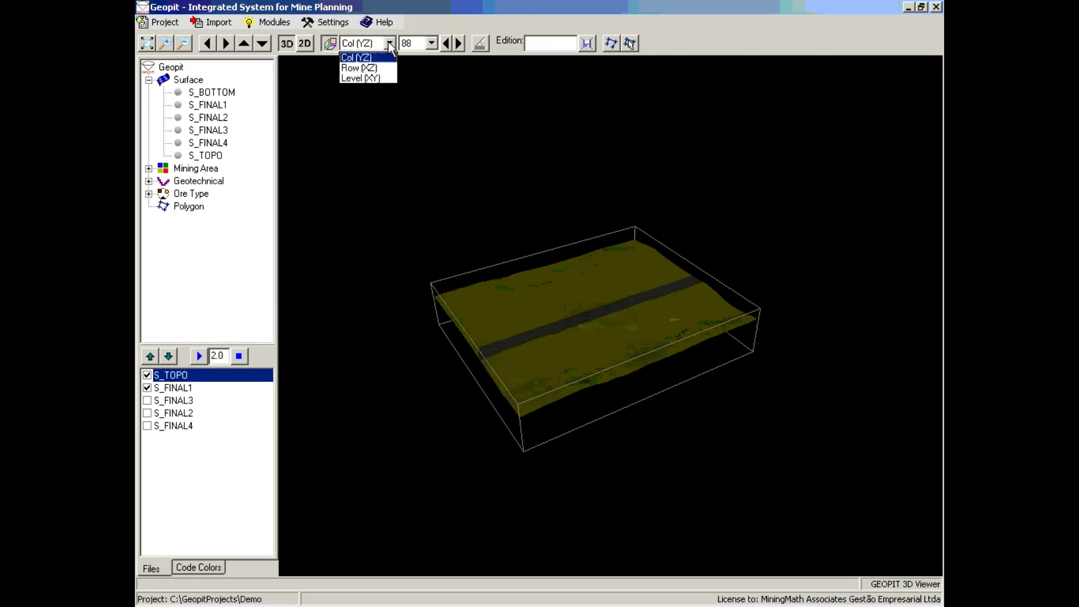
left_click(373, 69)
left_click(432, 43)
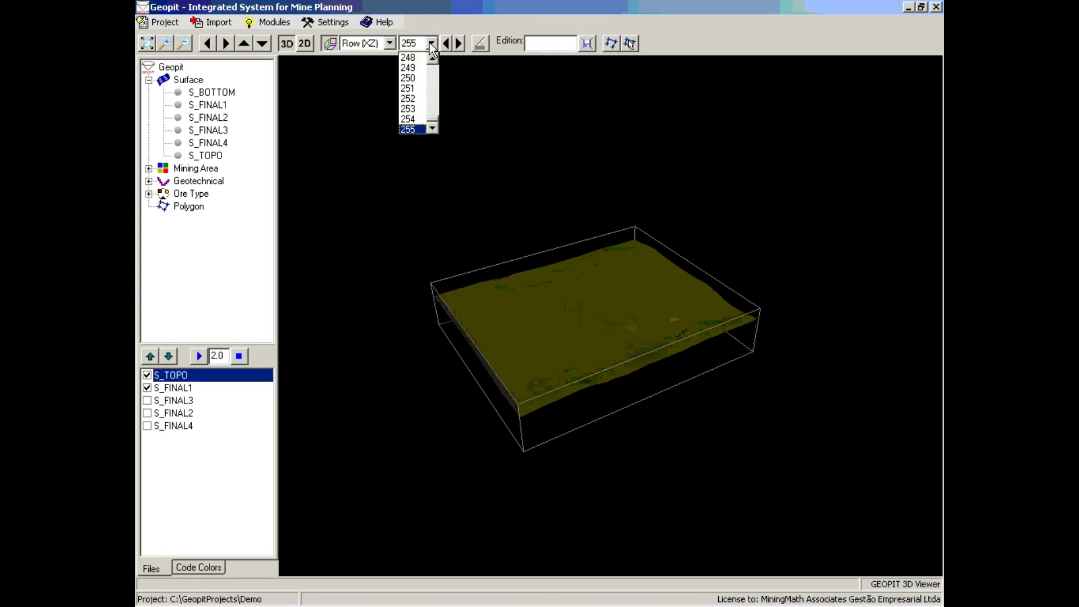
left_click_drag(432, 98, 434, 84)
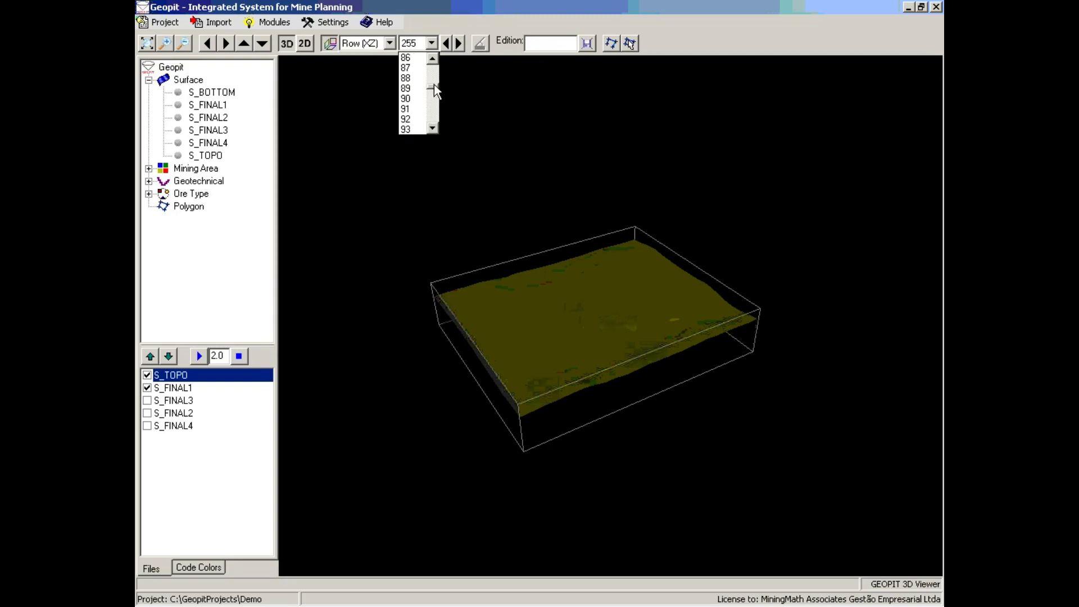
left_click(409, 89)
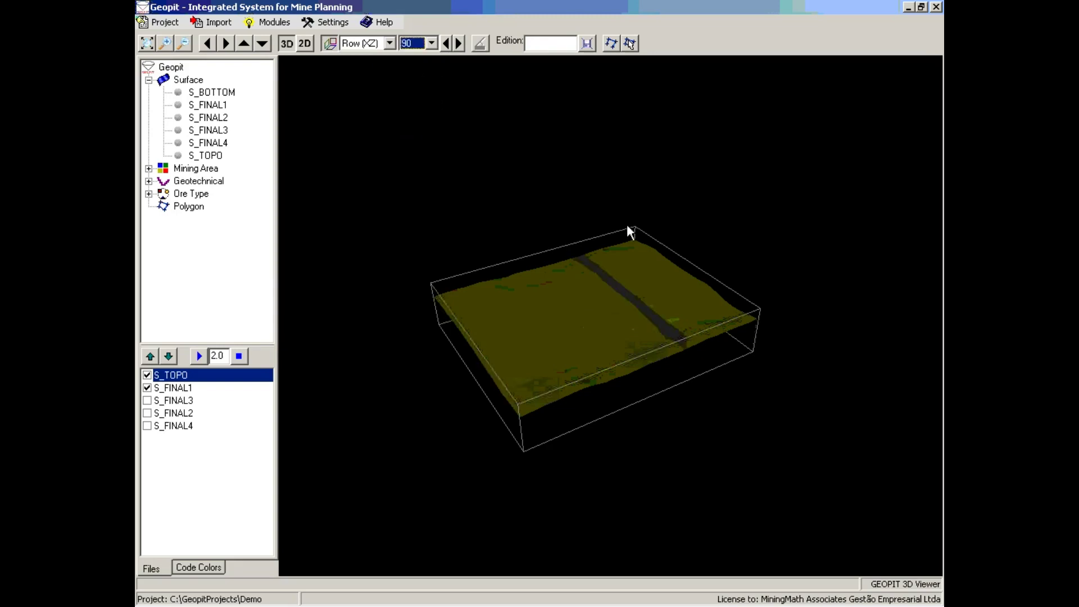
left_click(432, 43)
left_click_drag(432, 77, 430, 94)
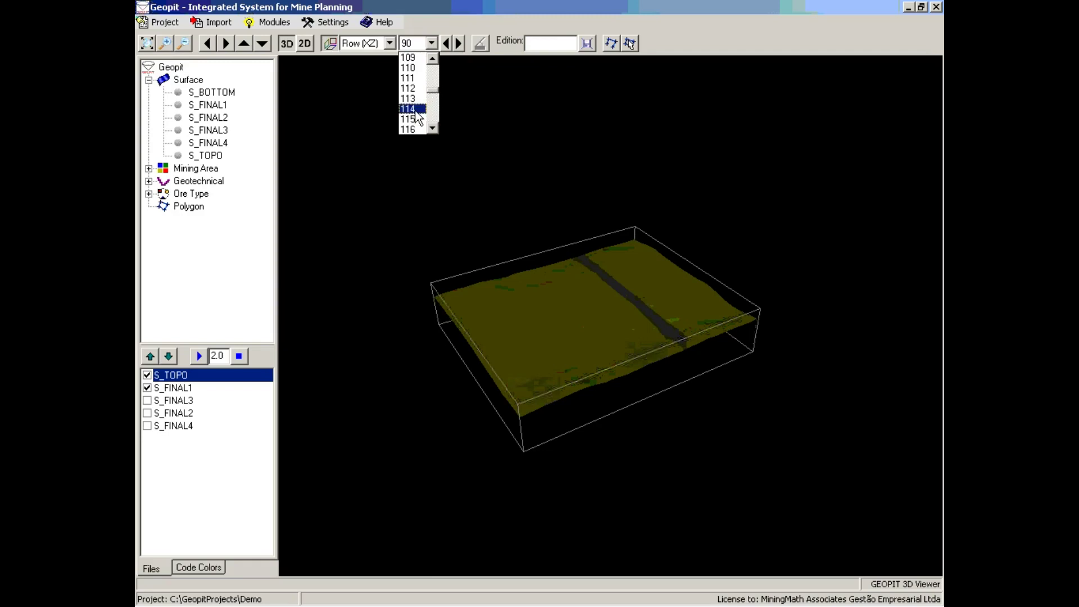
left_click(408, 108)
mouse_move(588, 252)
left_mouse_down()
mouse_move(603, 288)
mouse_move(590, 227)
mouse_move(568, 234)
mouse_move(585, 268)
mouse_move(611, 275)
mouse_move(625, 233)
mouse_move(554, 231)
mouse_move(561, 239)
mouse_move(564, 221)
mouse_move(559, 260)
mouse_move(607, 251)
mouse_move(586, 242)
left_mouse_up()
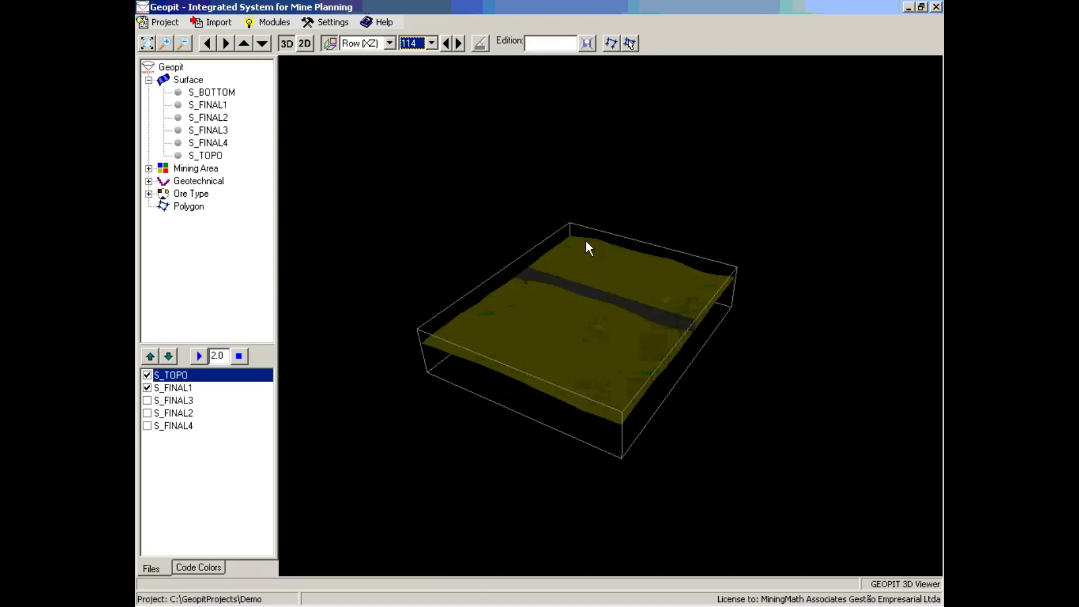
Step: Show the Row (XZ) section in 2D and advance it to row 115
left_click(304, 43)
key("Up")
key("Return")
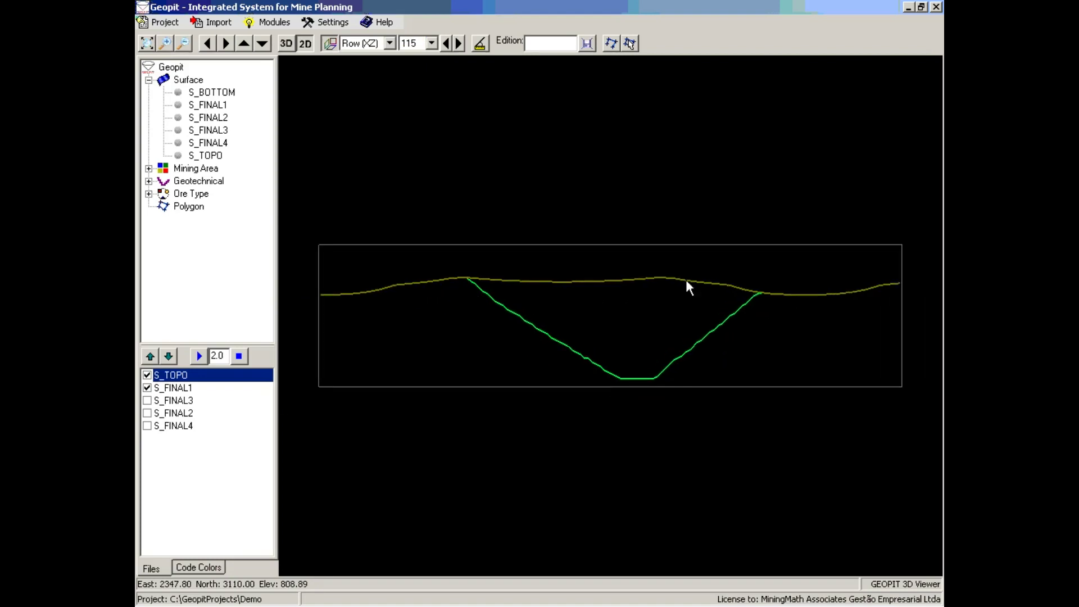
Step: Measure the distance and angle of the S_FINAL1 pit wall from the east end of the pit floor up to the topography
left_click(484, 43)
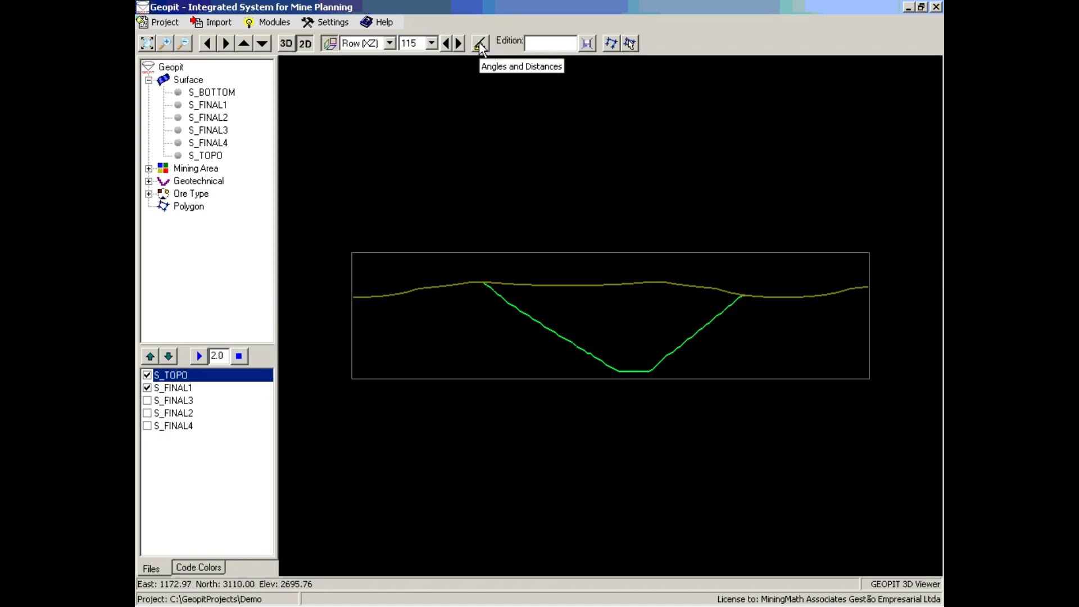
left_click(479, 42)
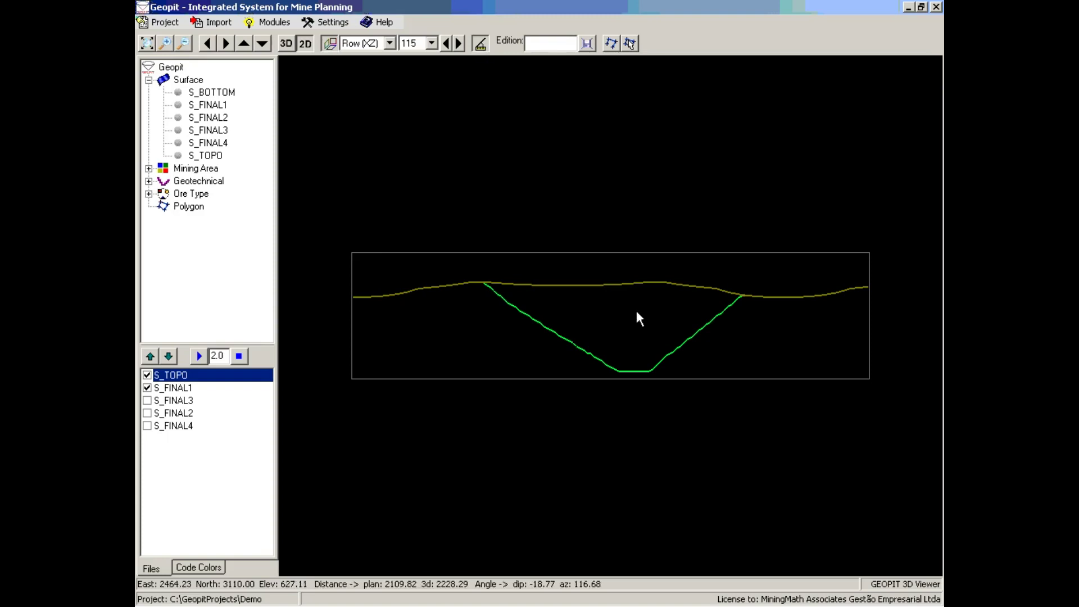
scroll(656, 372, "up", 1)
scroll(644, 364, "up", 1)
scroll(734, 385, "up", 3)
scroll(737, 400, "up", 1)
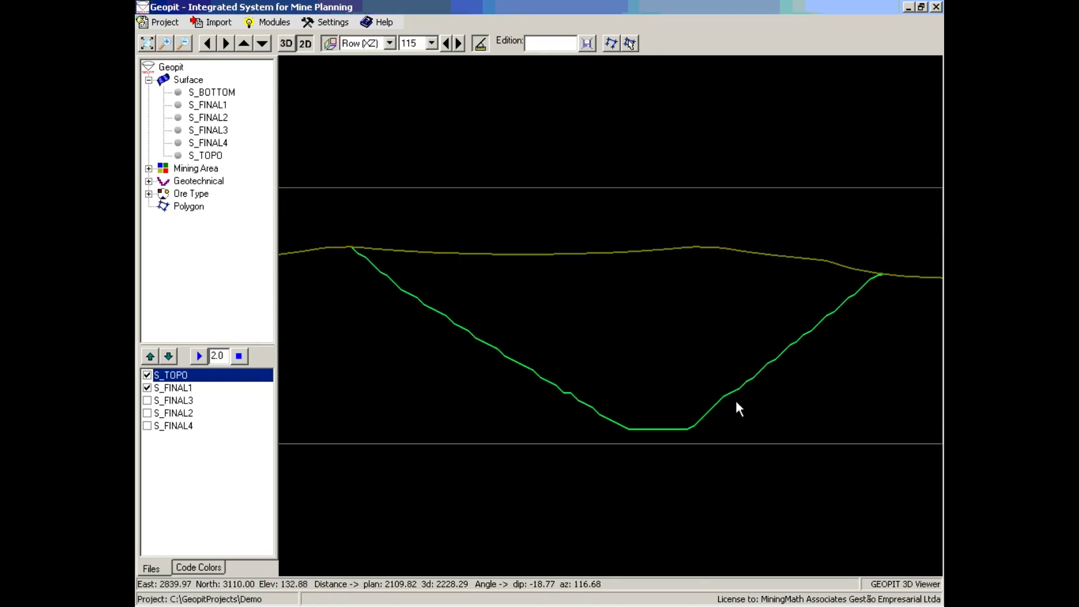
left_click(481, 44)
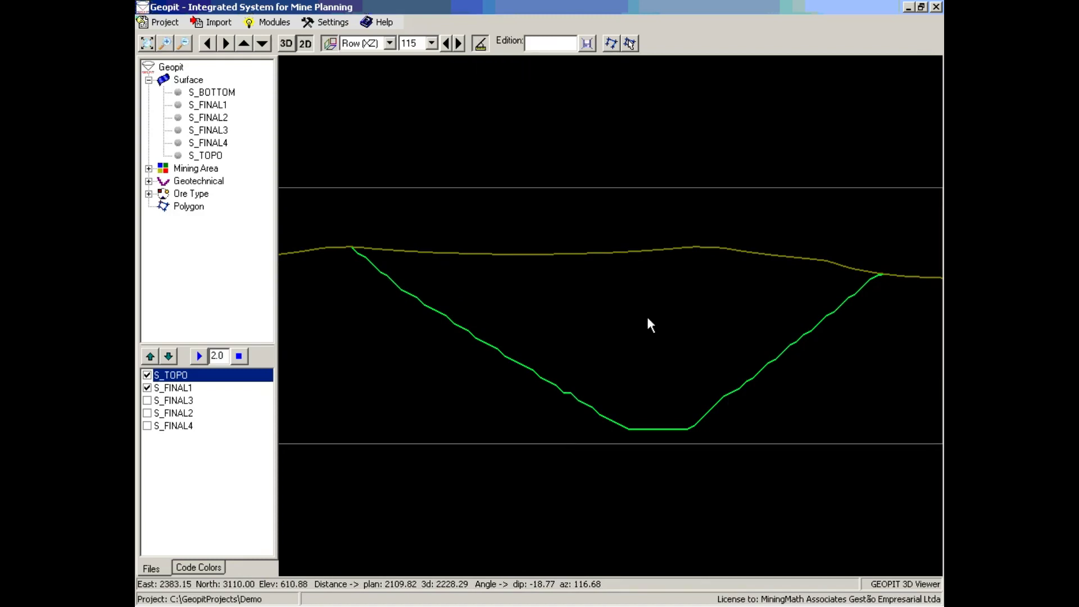
left_click(687, 429)
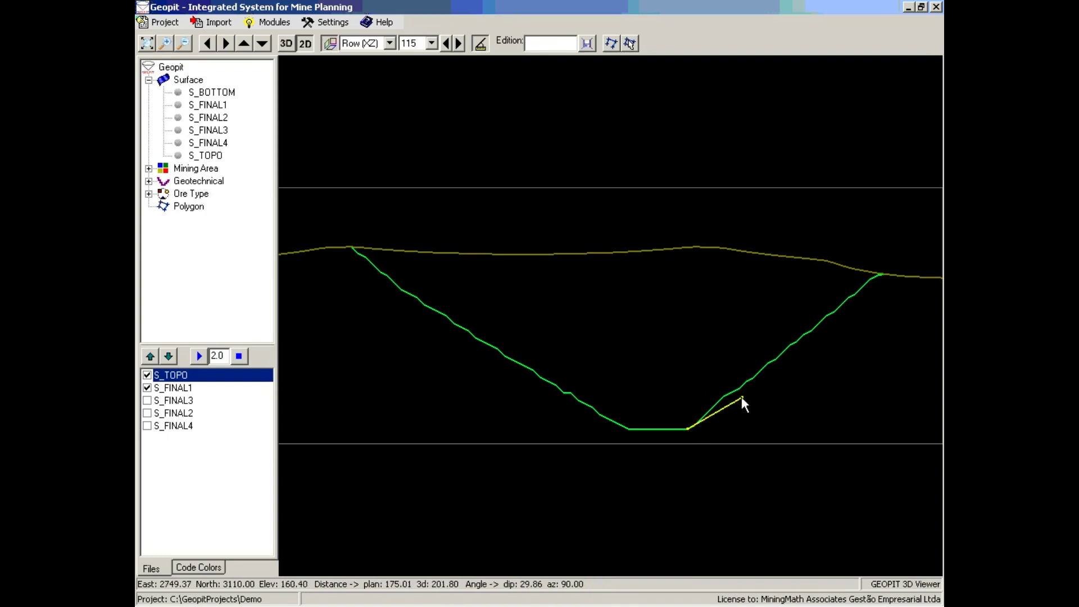
left_click(880, 273)
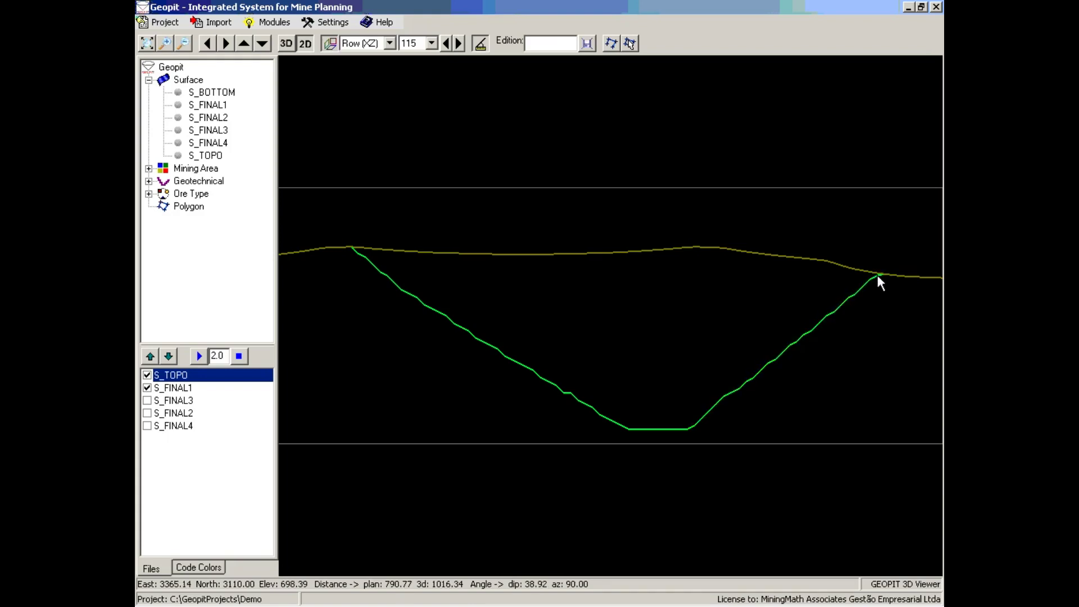
scroll(714, 337, "up", 1)
scroll(646, 354, "down", 2)
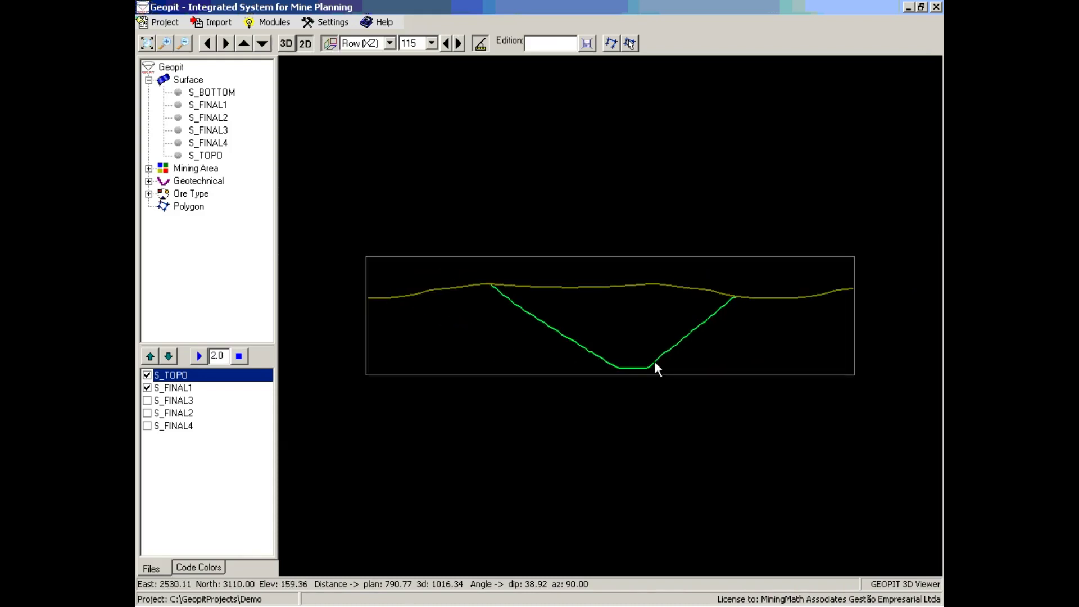
Step: Return to the 3D view and place a Level (XY) section plane at level 33
left_click(286, 44)
mouse_move(653, 244)
left_mouse_down()
mouse_move(642, 281)
mouse_move(623, 234)
mouse_move(641, 234)
left_mouse_up()
left_click(389, 43)
left_click(371, 76)
mouse_move(568, 331)
left_mouse_down()
mouse_move(591, 303)
mouse_move(566, 330)
left_mouse_up()
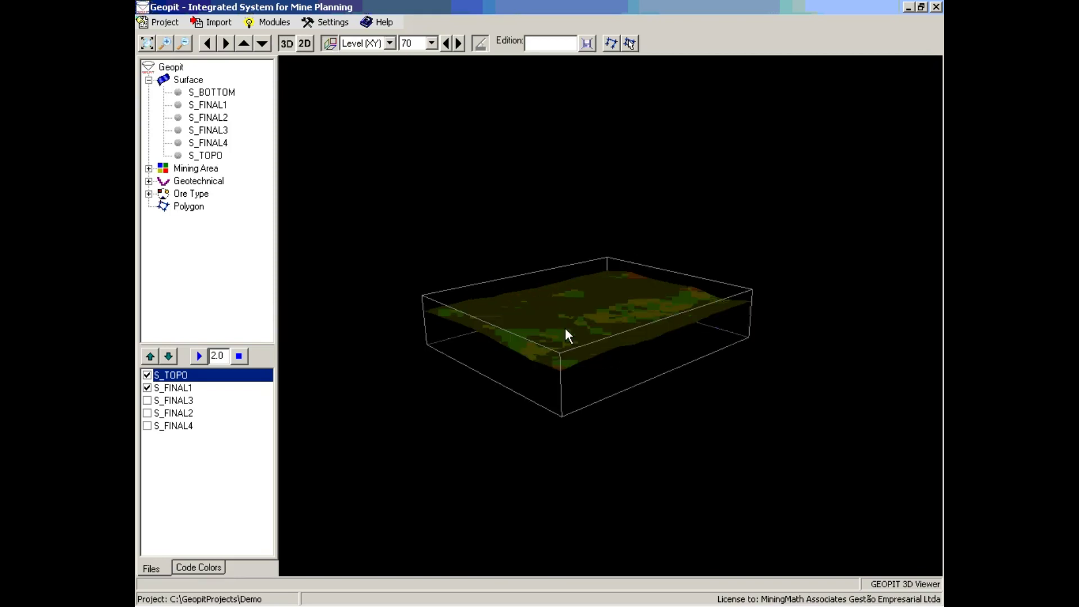
left_click(390, 43)
left_click(389, 43)
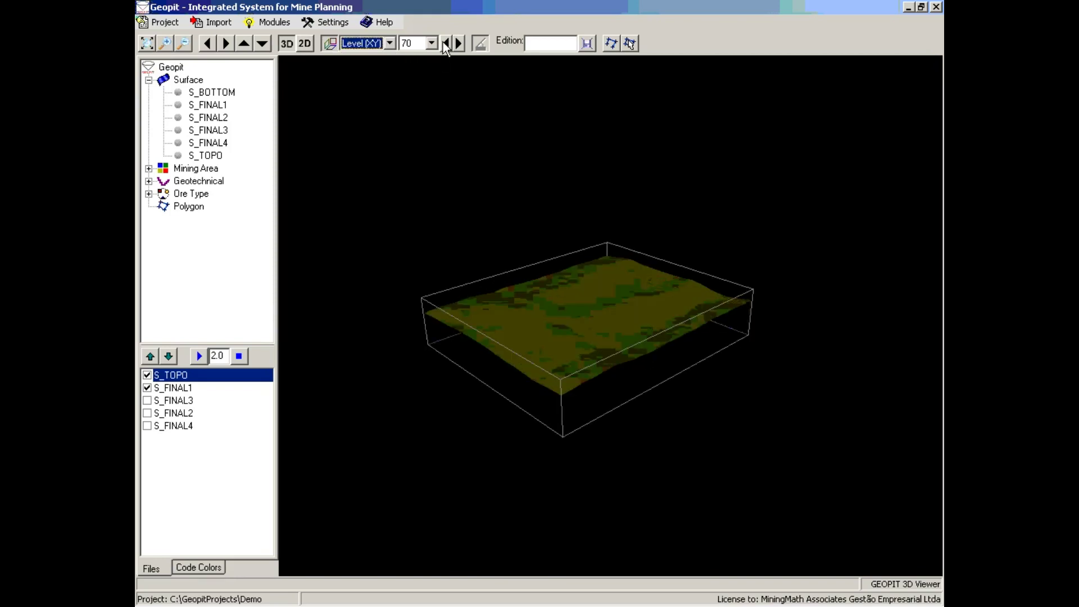
left_click(432, 43)
left_click_drag(433, 116, 432, 91)
left_click(413, 99)
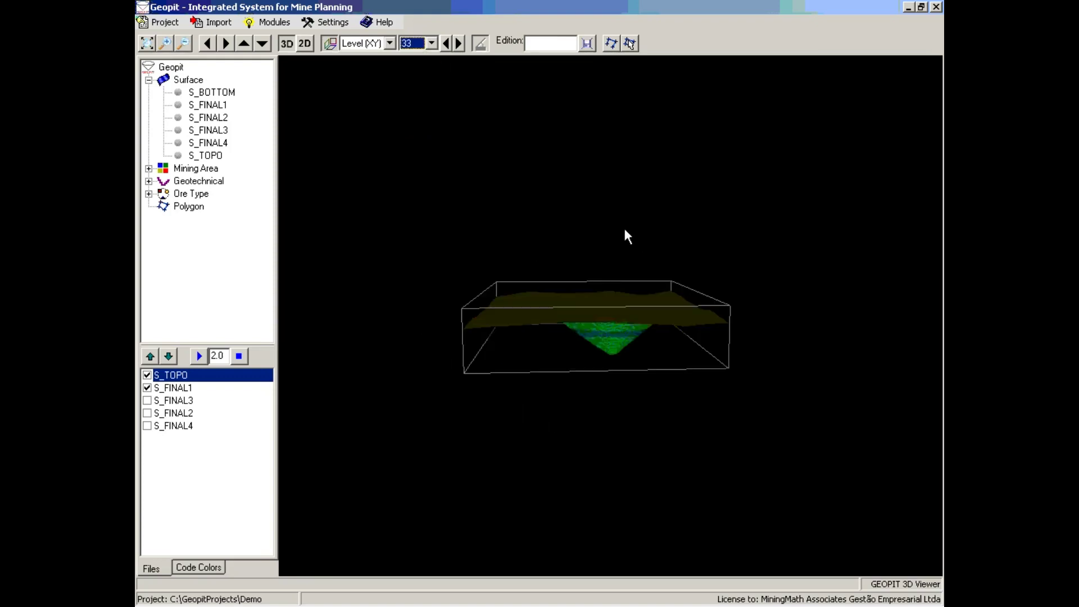
left_click_drag(664, 228, 596, 242)
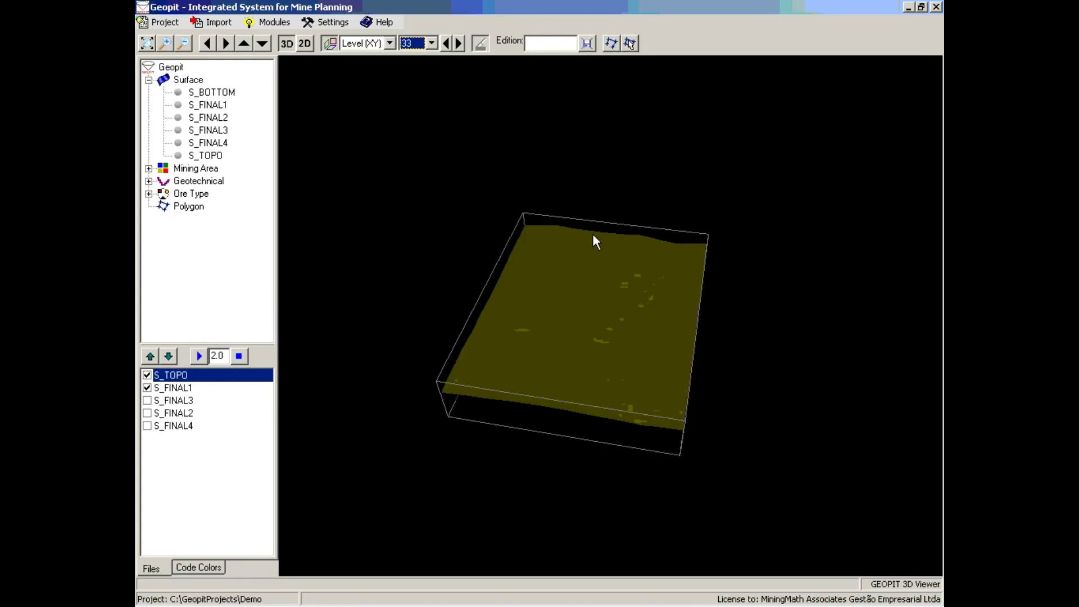
Step: Show the Level (XY) section in 2D and step it back to level 24
left_click(305, 42)
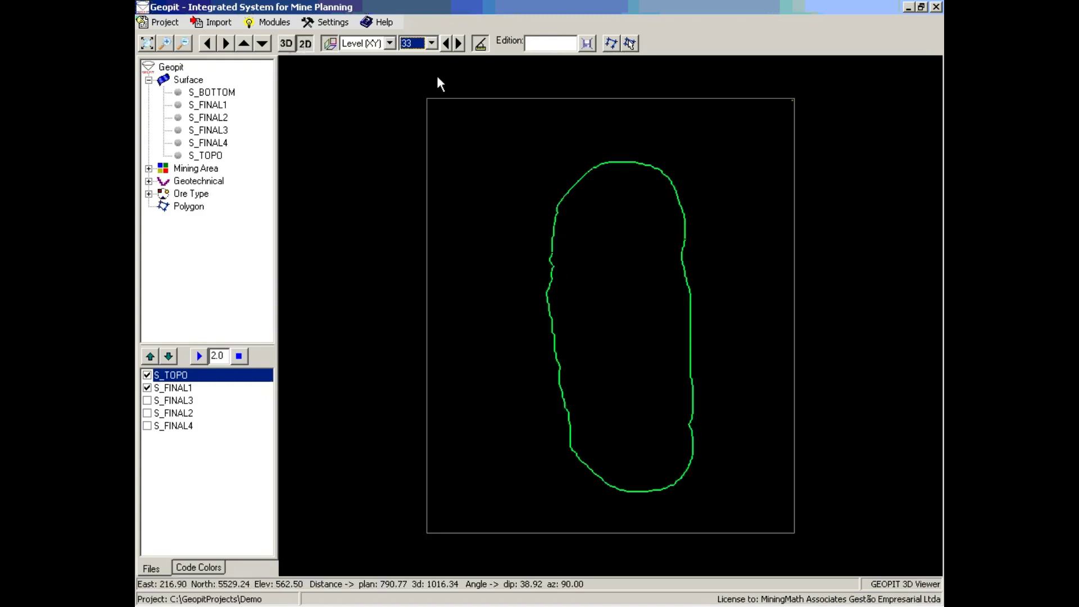
left_click(446, 43)
left_click(446, 44)
left_click(446, 44)
left_click(446, 44)
left_click(446, 44)
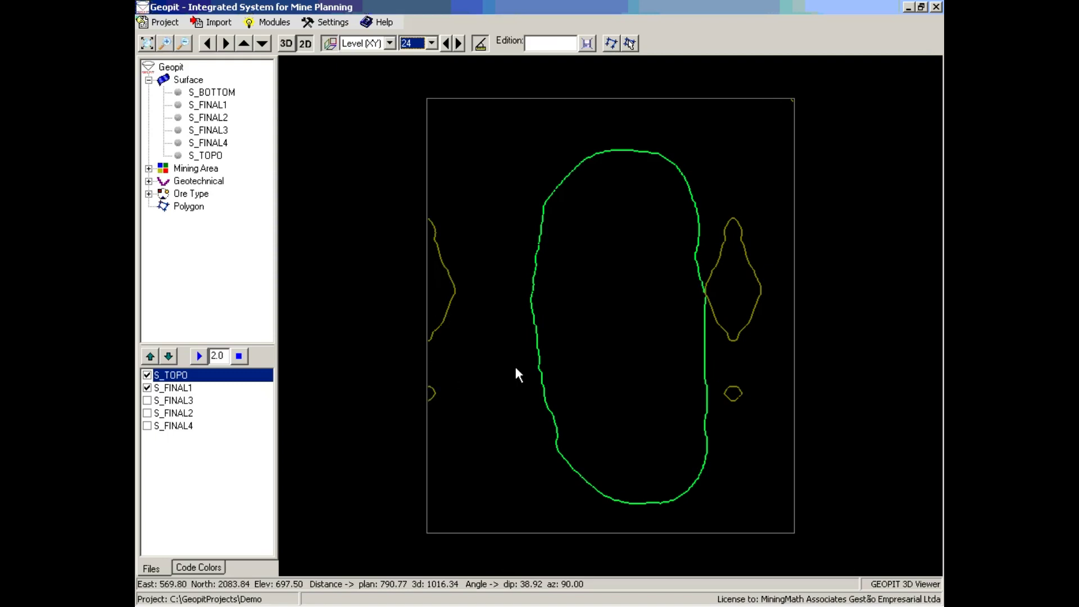
Step: Inspect where the level 24 plane cuts the topography in 3D, and return to the 2D section
left_click(286, 43)
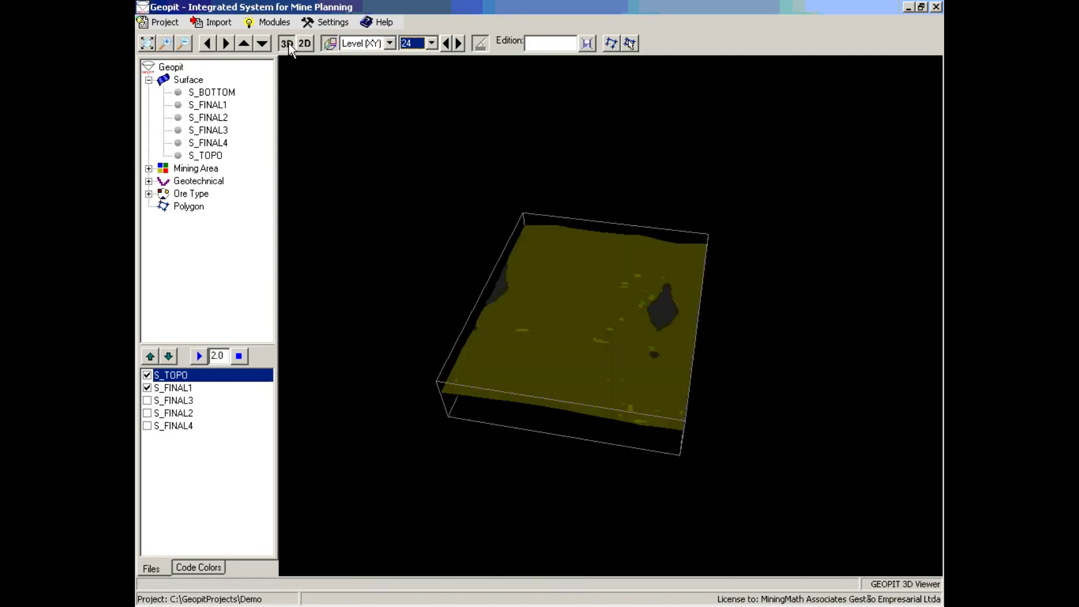
left_click_drag(662, 305, 647, 348)
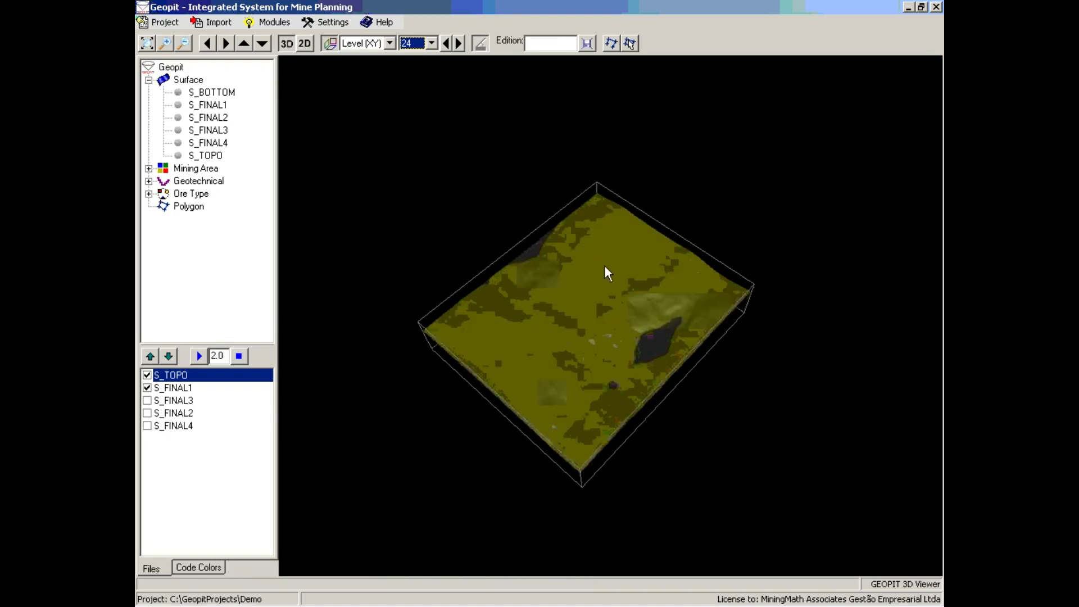
left_click(305, 43)
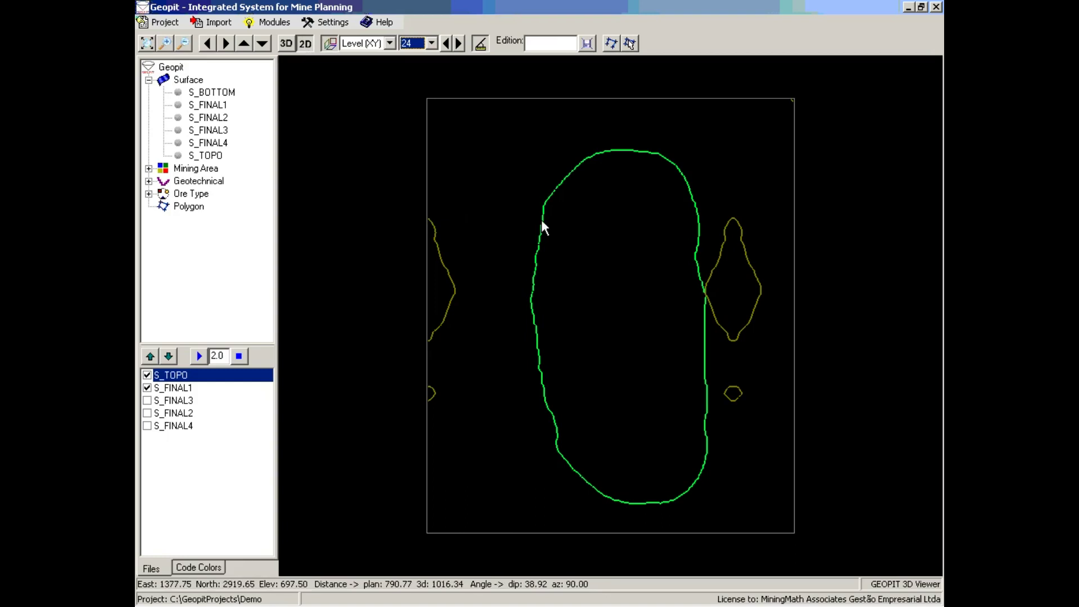
Step: Step the Level (XY) section through neighbouring levels to level 19, and turn off angle and distance measurement
left_click(447, 44)
left_click(447, 44)
left_click(447, 44)
left_click(447, 44)
left_click(448, 44)
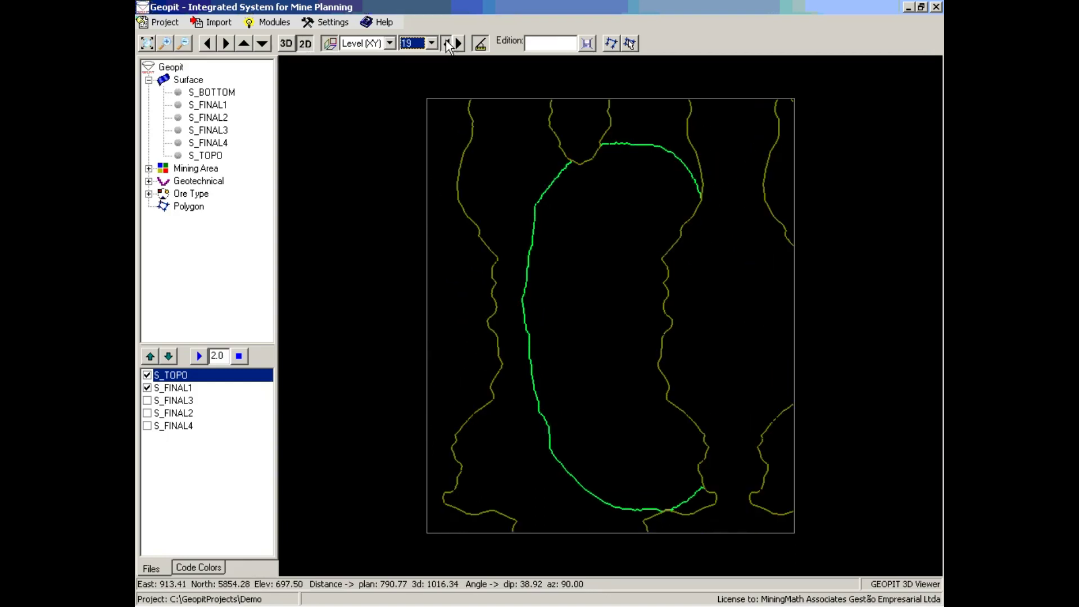
left_click(447, 44)
left_click(448, 44)
left_click(459, 43)
left_click(459, 43)
left_click(460, 44)
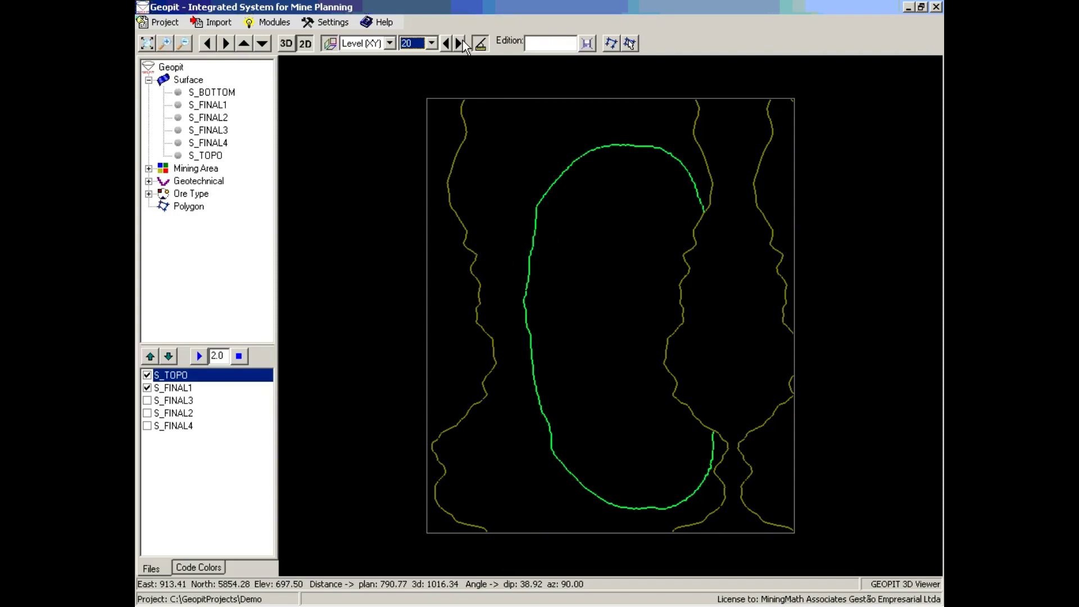
left_click(481, 44)
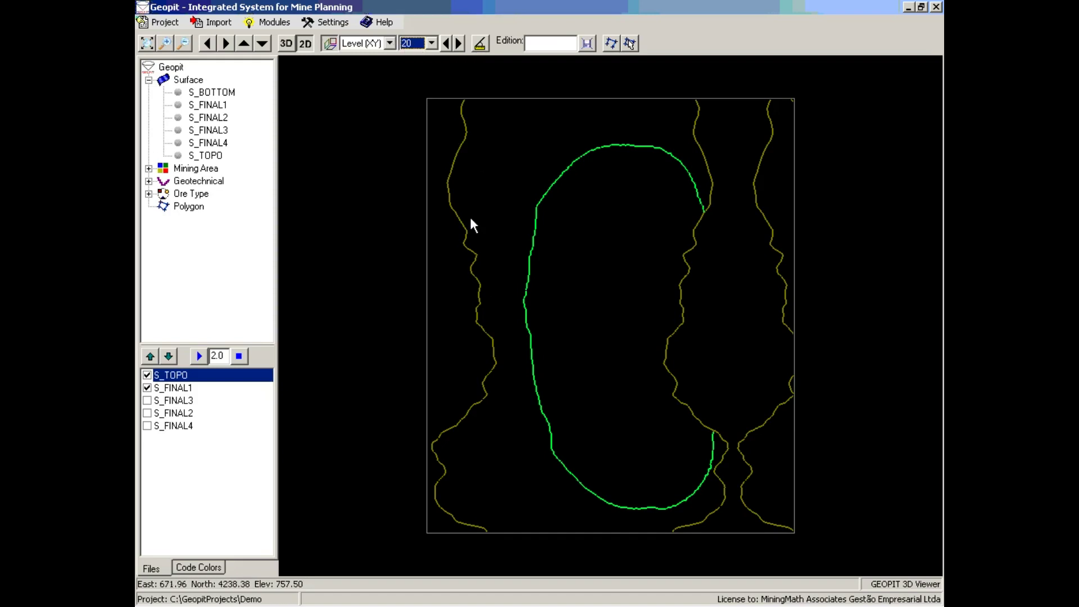
scroll(481, 280, "down", 1)
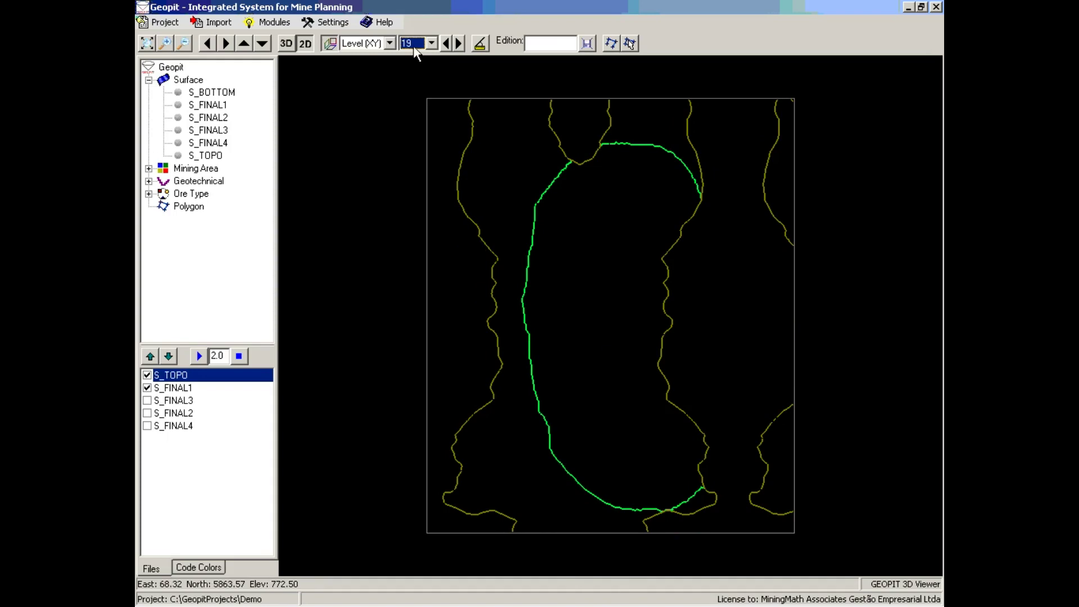
Step: Switch the 2D section to Row (XZ) and set it to row 139
left_click(389, 43)
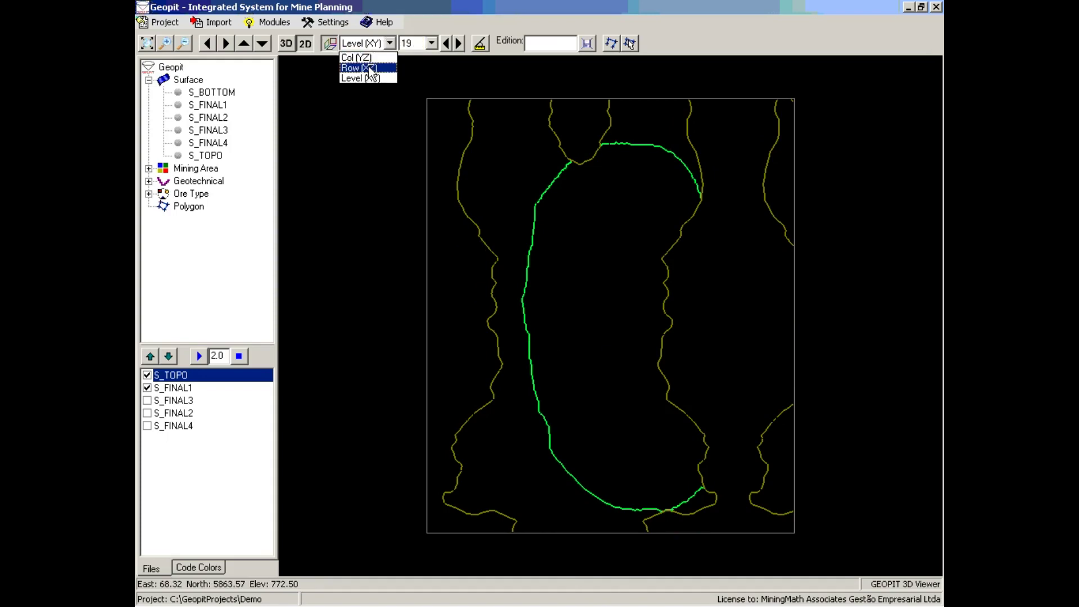
left_click(369, 67)
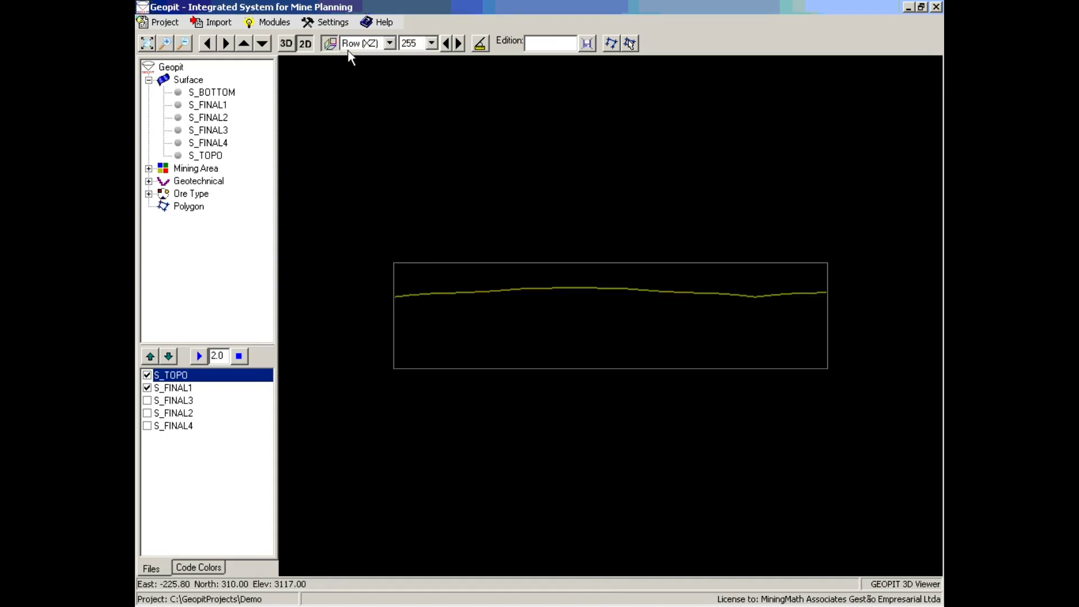
left_click(431, 43)
left_click_drag(432, 124, 433, 90)
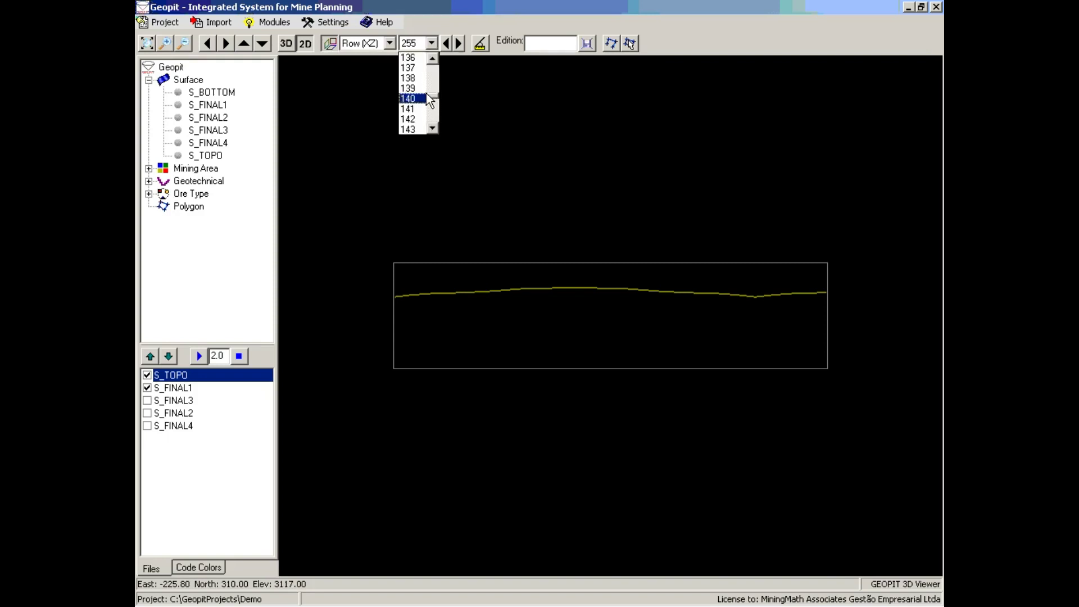
left_click(411, 98)
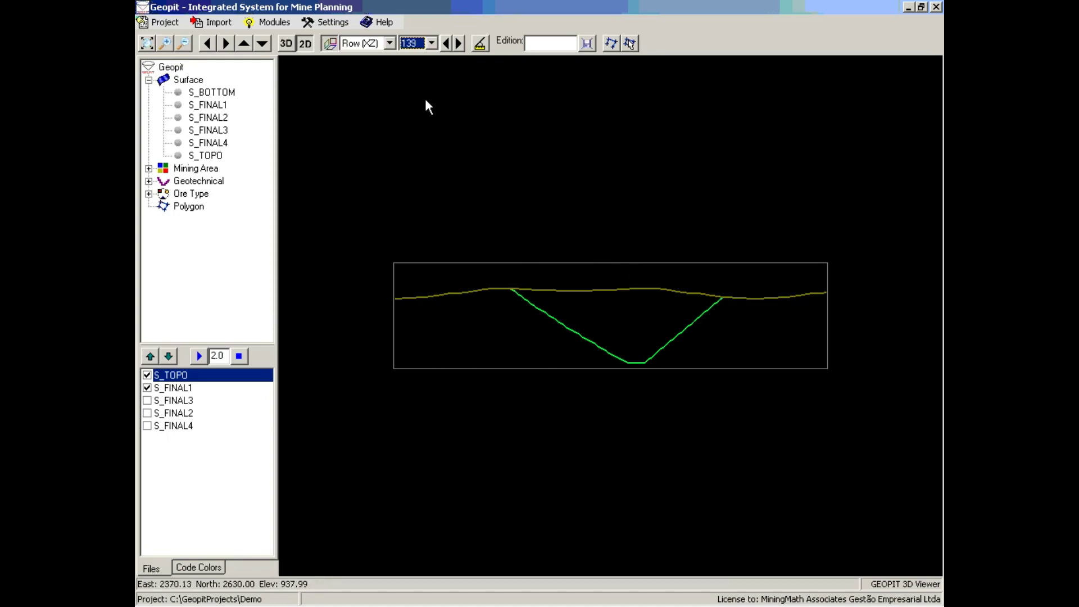
Step: Switch the 2D section to Col (YZ) and set it to column 55
left_click(385, 45)
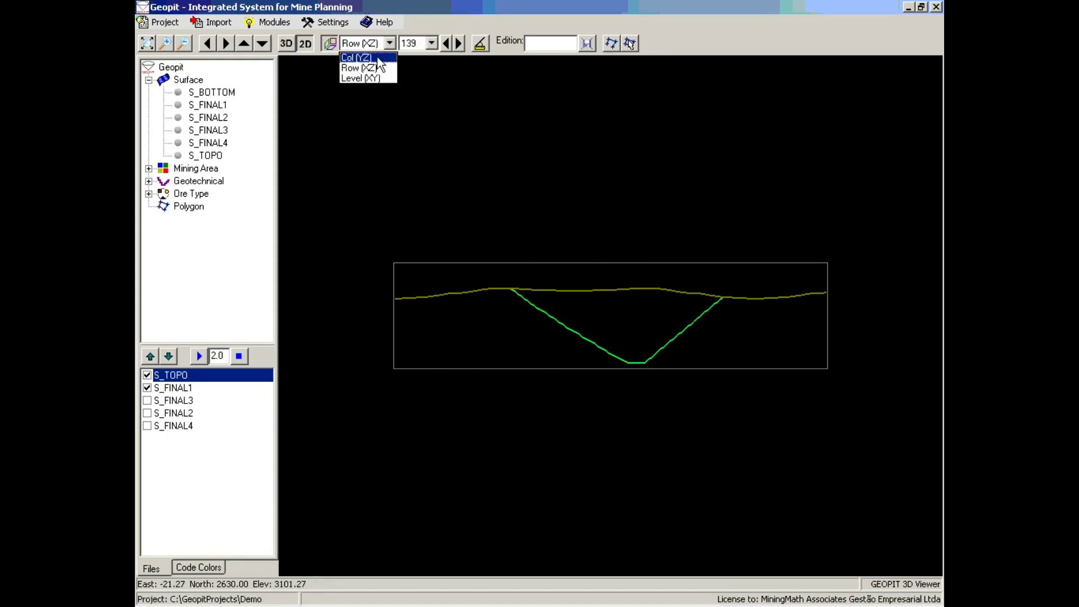
left_click(375, 58)
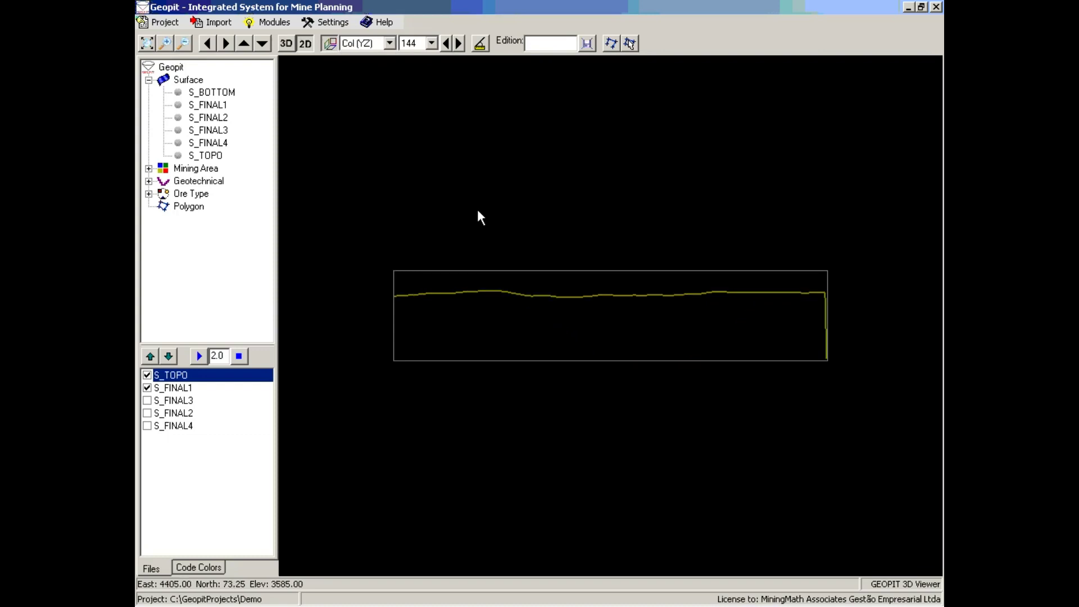
left_click(431, 44)
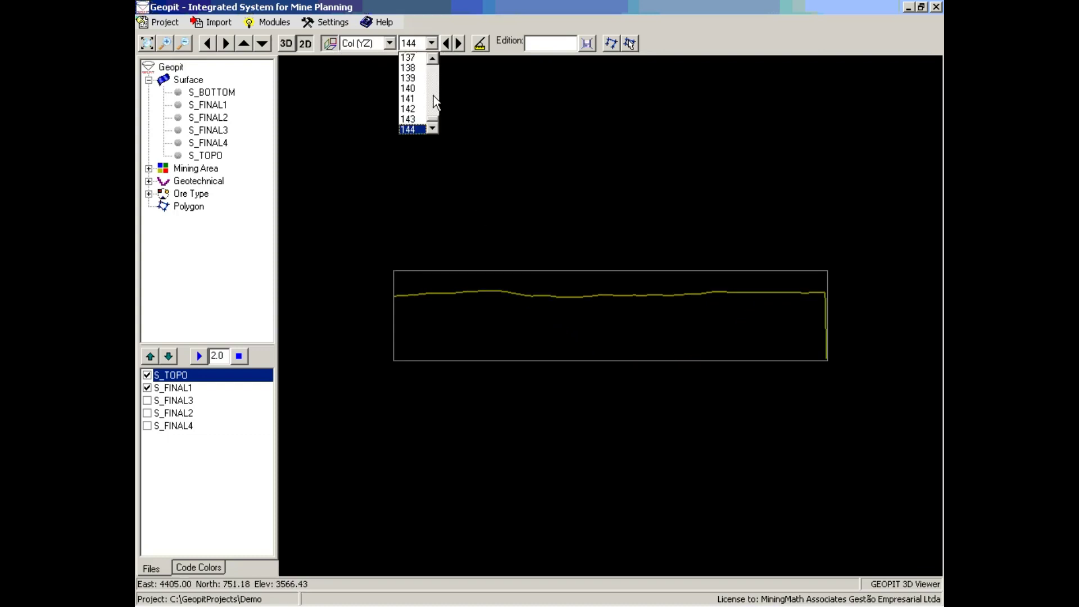
left_click_drag(433, 117, 433, 85)
left_click(409, 89)
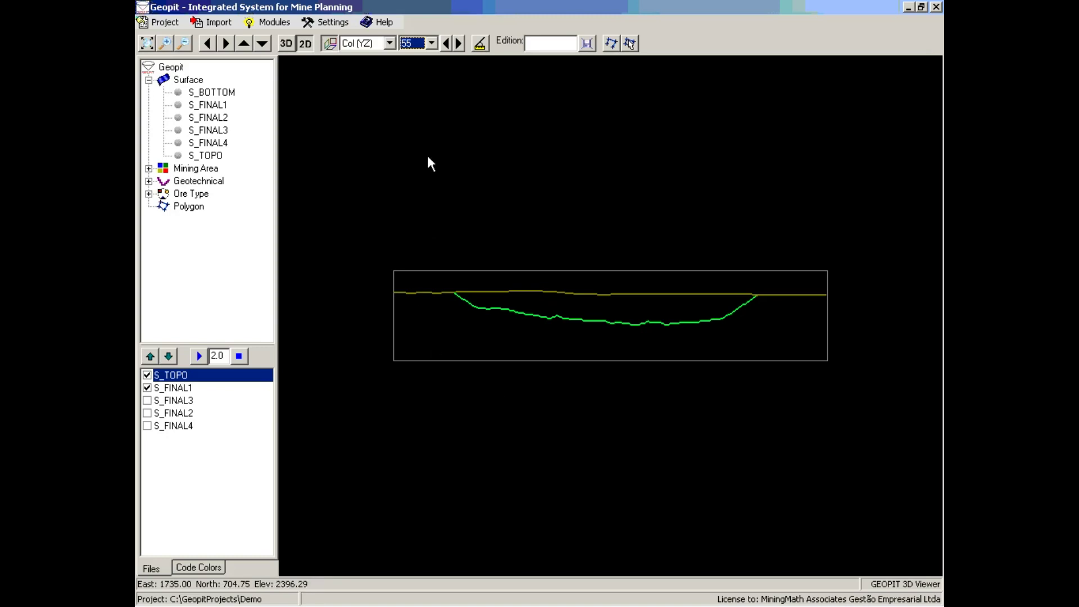
left_click(389, 43)
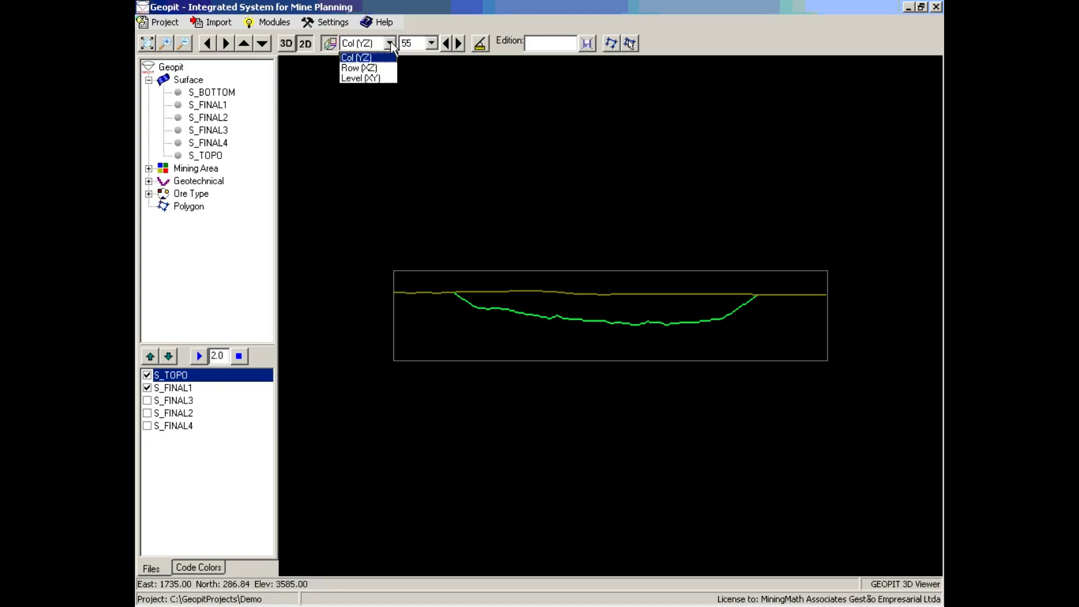
left_click(391, 44)
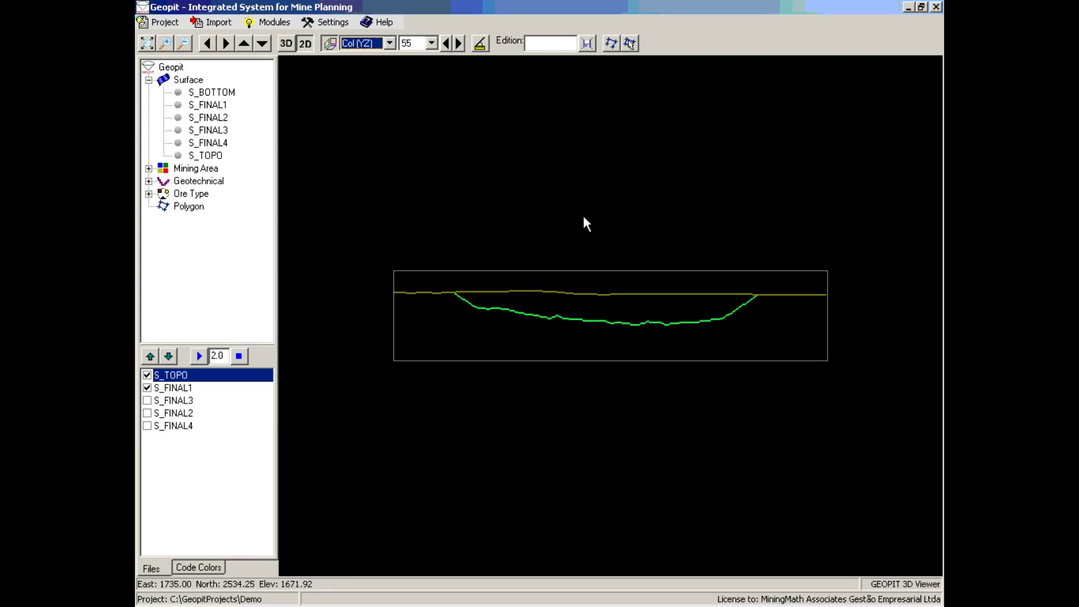
Step: Show the surfaces in 3D with the section turned off, and hide S_TOPO to expose the S_FINAL1 pit
left_click(288, 44)
left_click_drag(328, 78, 406, 137)
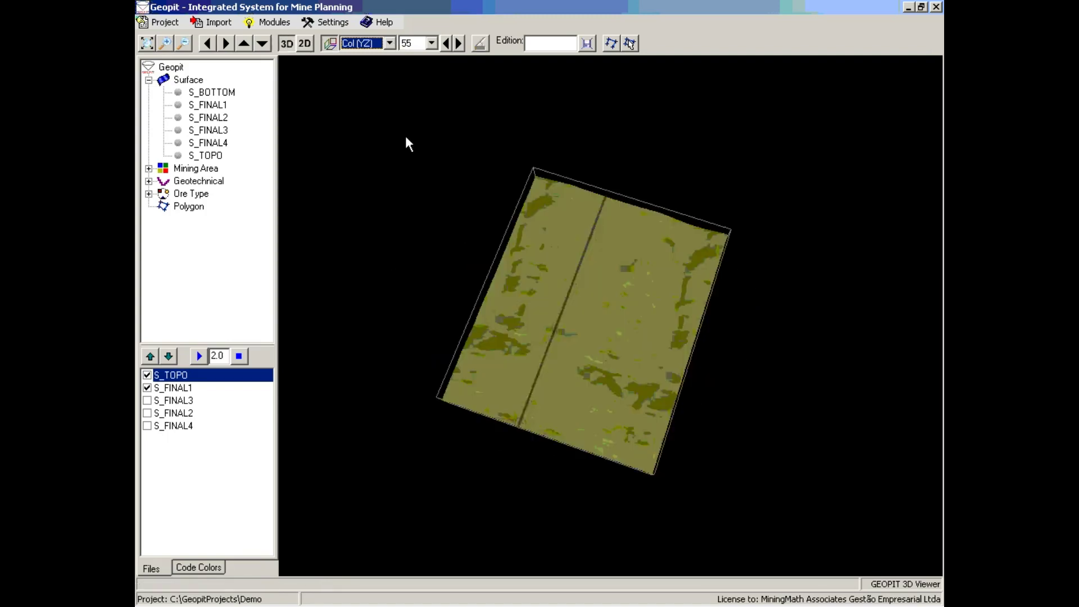
left_click_drag(712, 338, 561, 236)
left_click(292, 44)
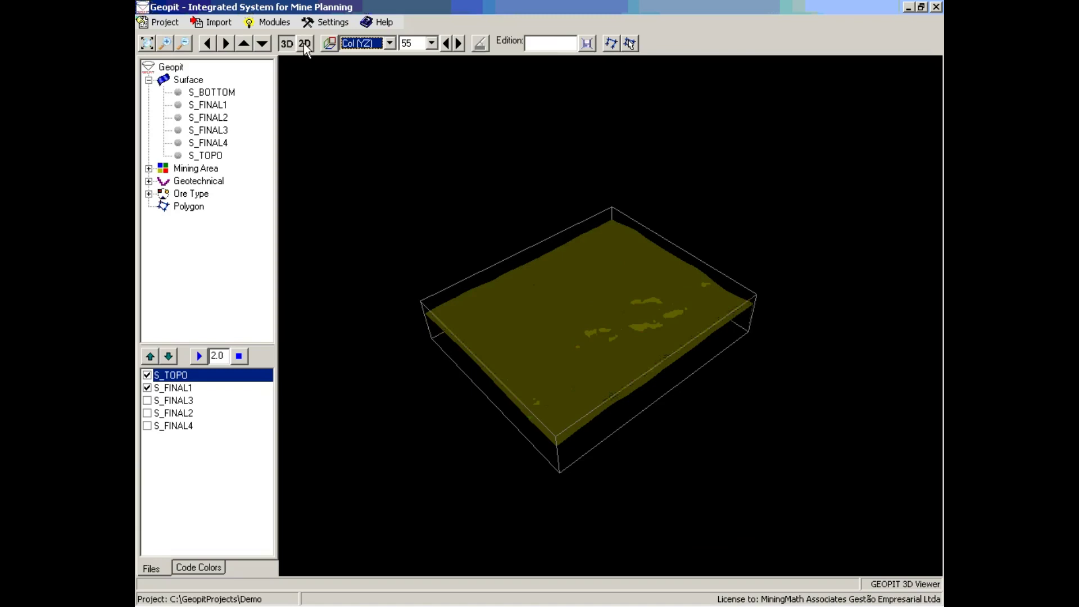
left_click(147, 375)
left_click_drag(376, 152, 387, 182)
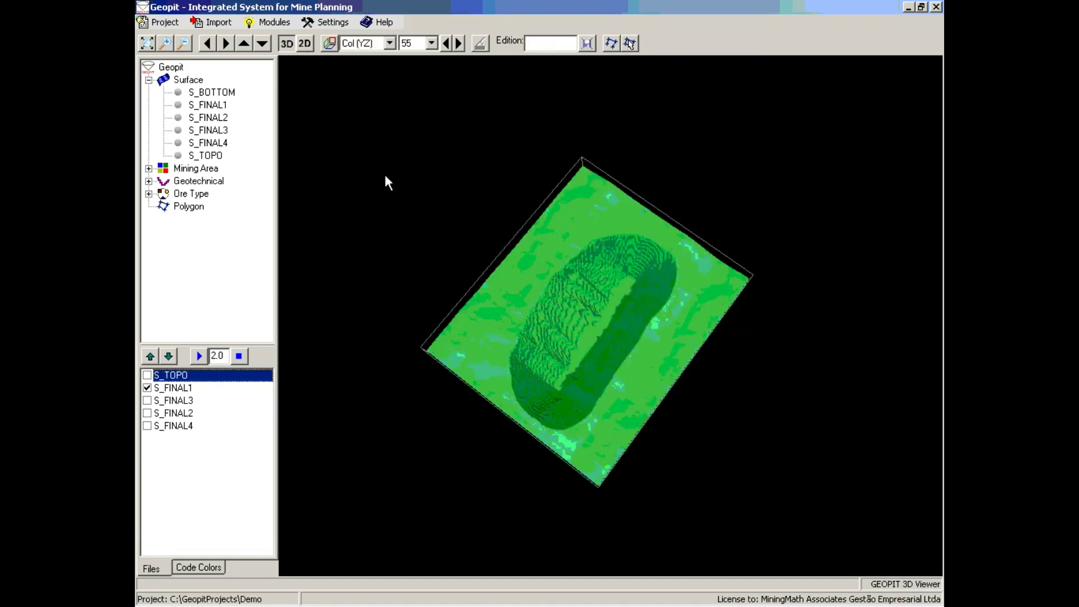
Step: Show the whole S_FINAL1 surface in 2D in the Level (XY) orientation
left_click(304, 43)
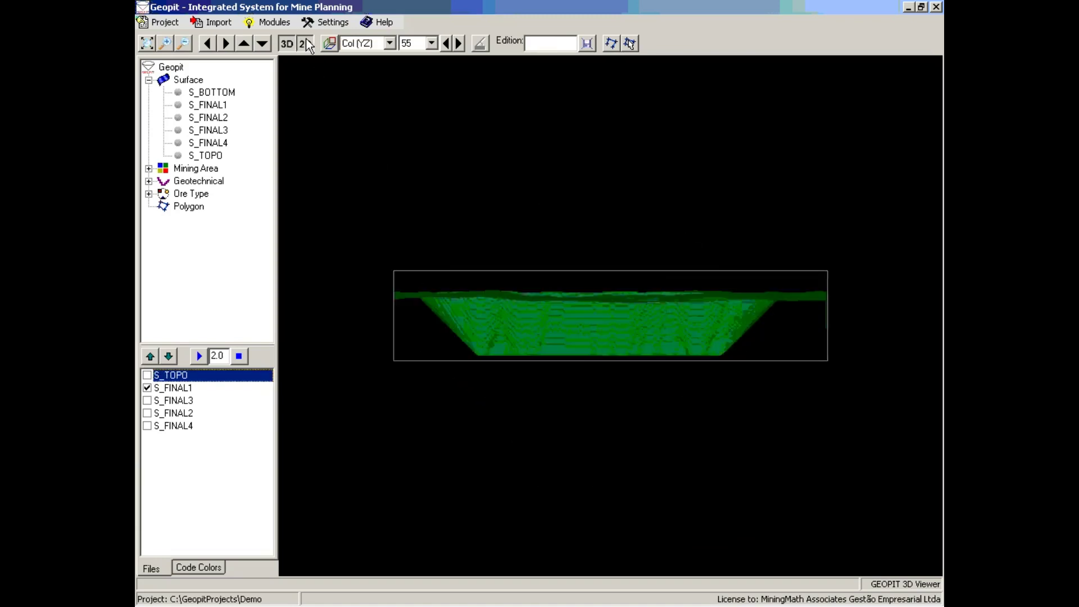
left_click(389, 44)
left_click(360, 78)
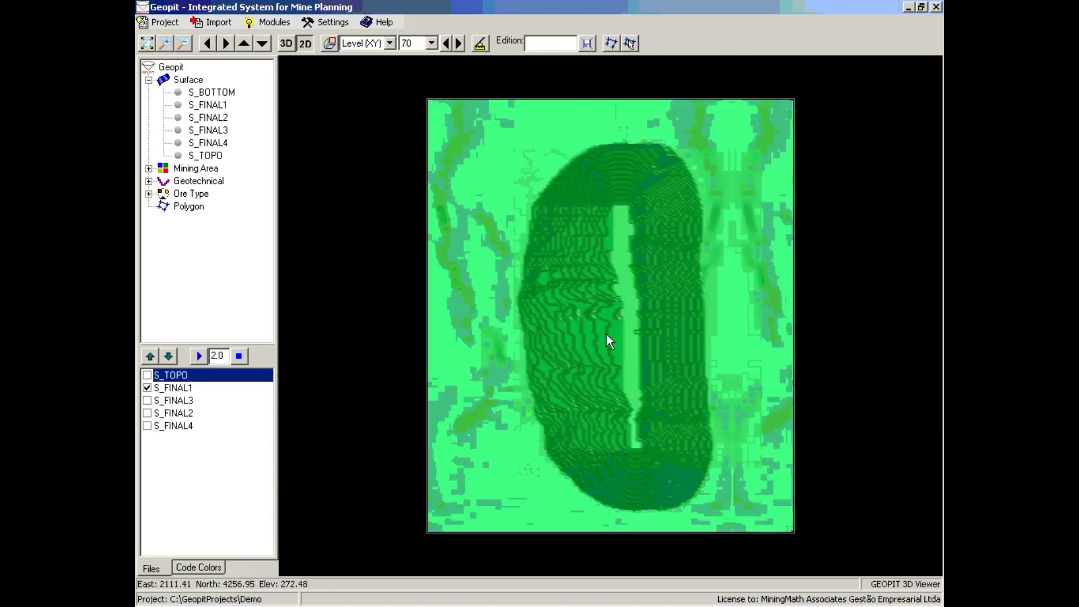
scroll(590, 339, "down", 2)
scroll(590, 344, "up", 2)
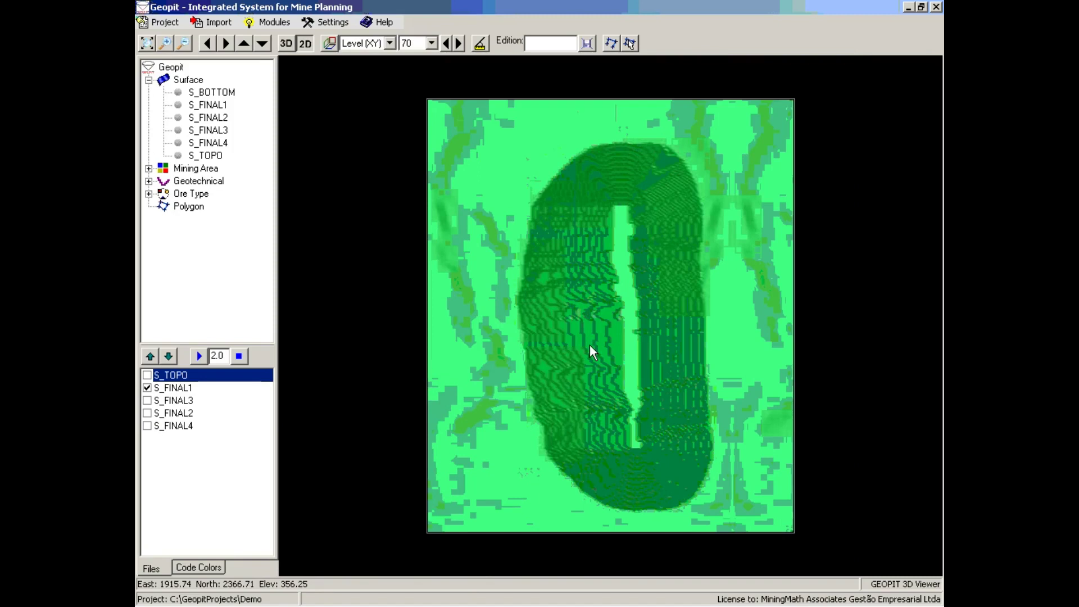
Step: Turn on the Level (XY) section, set it to level 31, and step it on to level 34
left_click(328, 43)
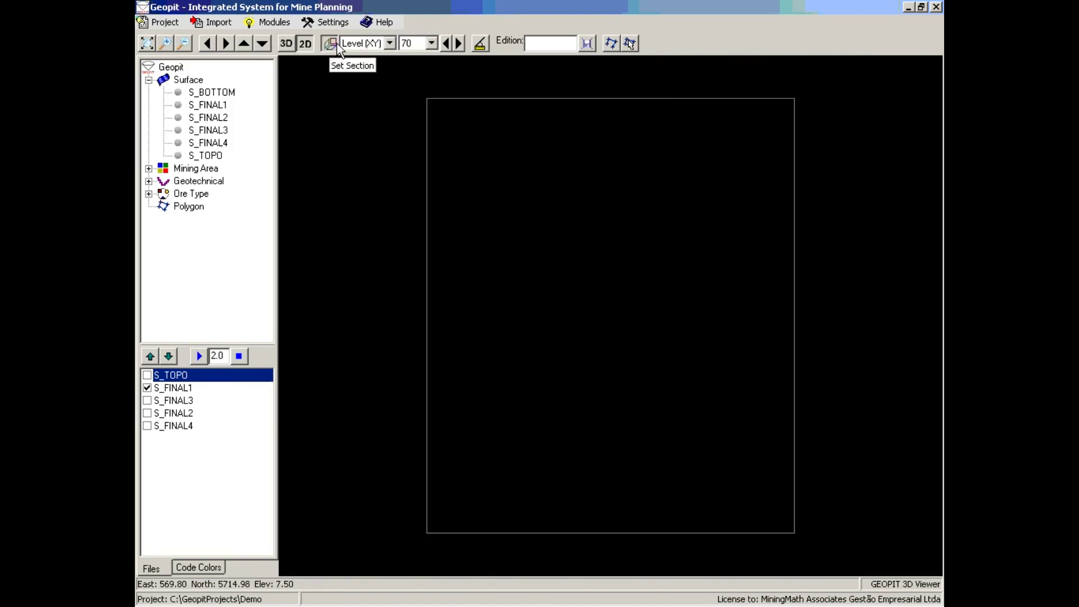
left_click(432, 44)
left_click_drag(434, 117, 424, 82)
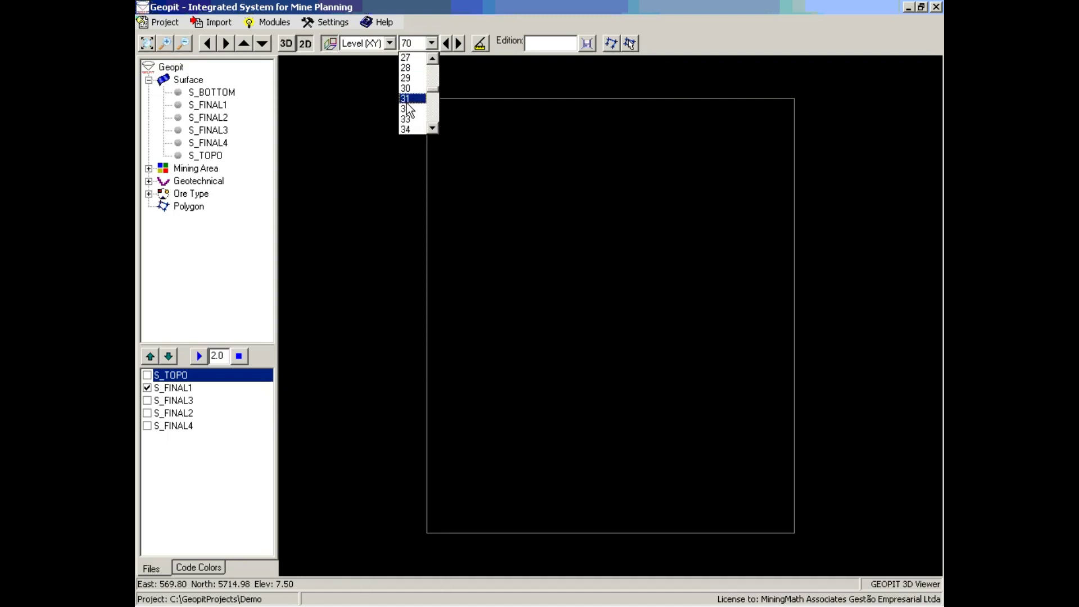
left_click(411, 99)
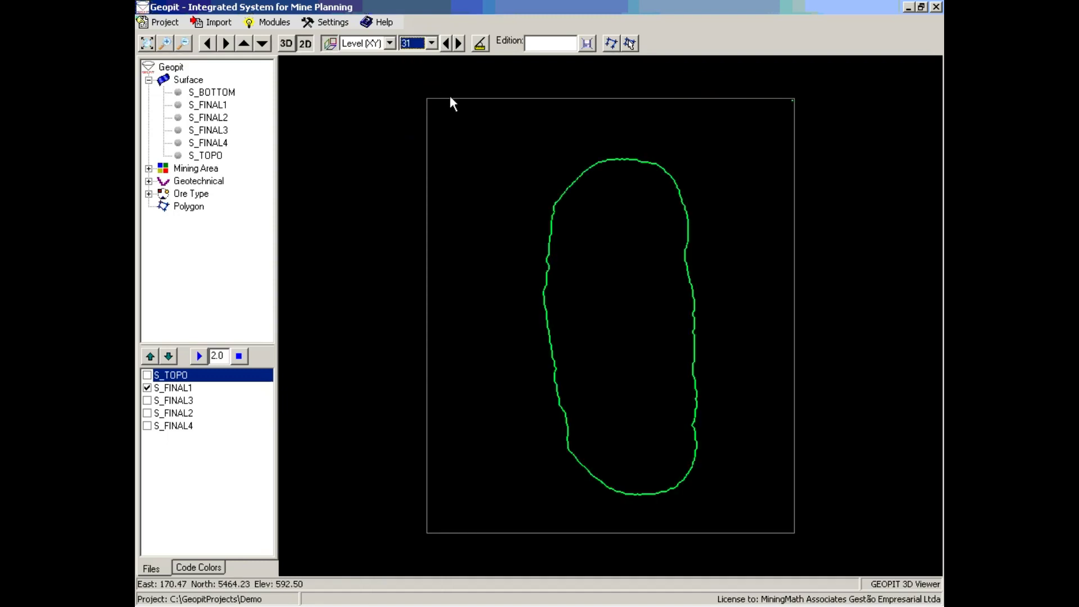
key("Down")
key("Down")
key("Down")
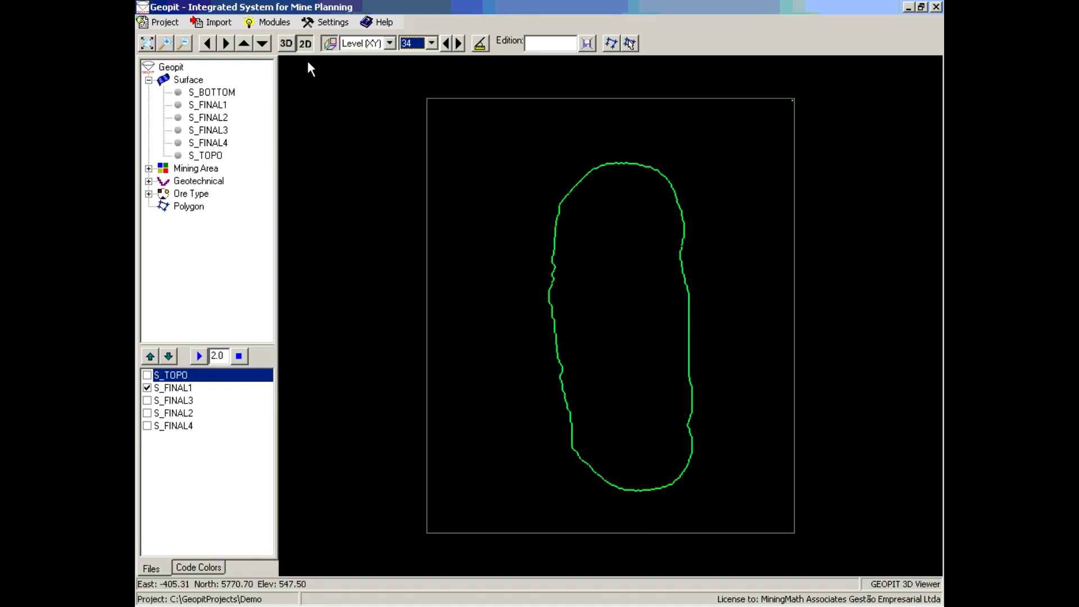
Step: Return to the 3D view and turn off the section to display the complete S_FINAL1 surface
left_click(286, 43)
mouse_move(529, 254)
left_mouse_down()
mouse_move(554, 253)
mouse_move(397, 161)
left_mouse_up()
left_click(330, 44)
mouse_move(545, 231)
left_mouse_down()
mouse_move(562, 204)
mouse_move(520, 207)
mouse_move(534, 205)
mouse_move(525, 231)
mouse_move(506, 205)
mouse_move(480, 230)
left_mouse_up()
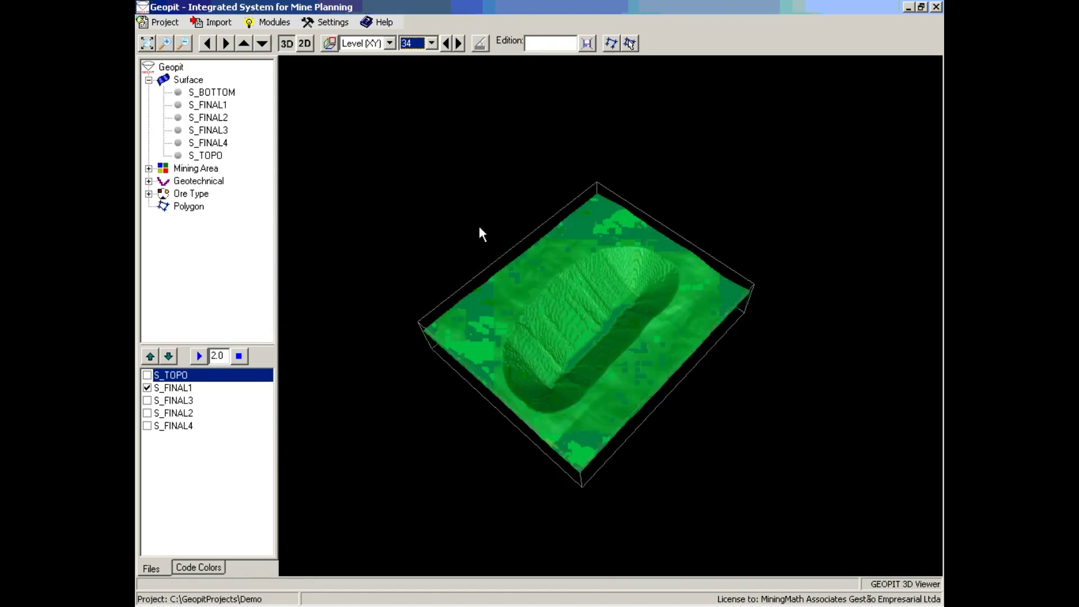
Step: Hide S_FINAL1, toggle S_TOPO's visibility on and off, and look at S_TOPO's display options
left_click(148, 388)
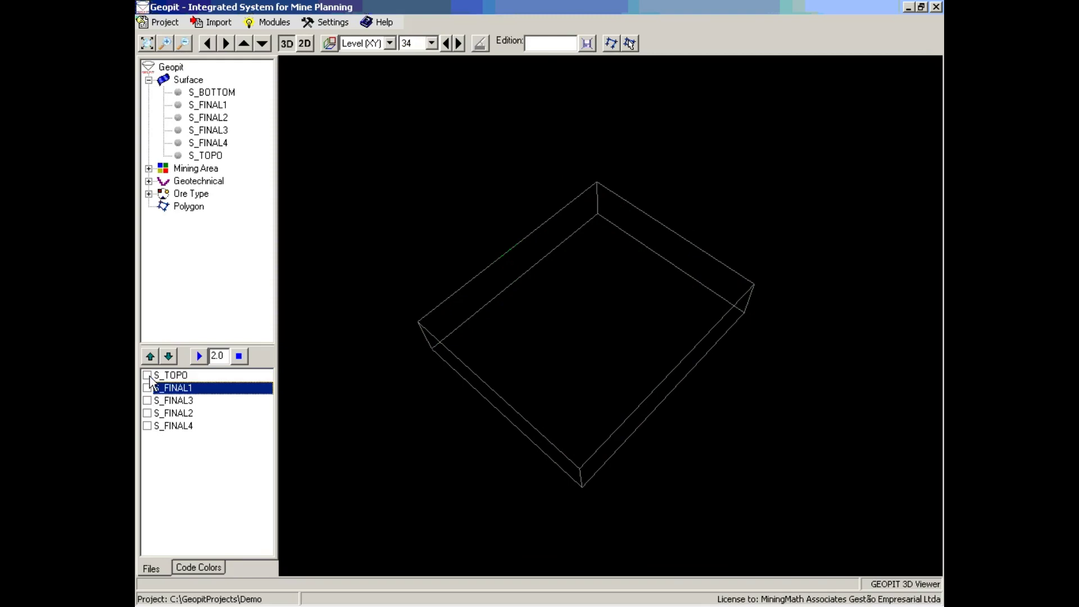
left_click(148, 376)
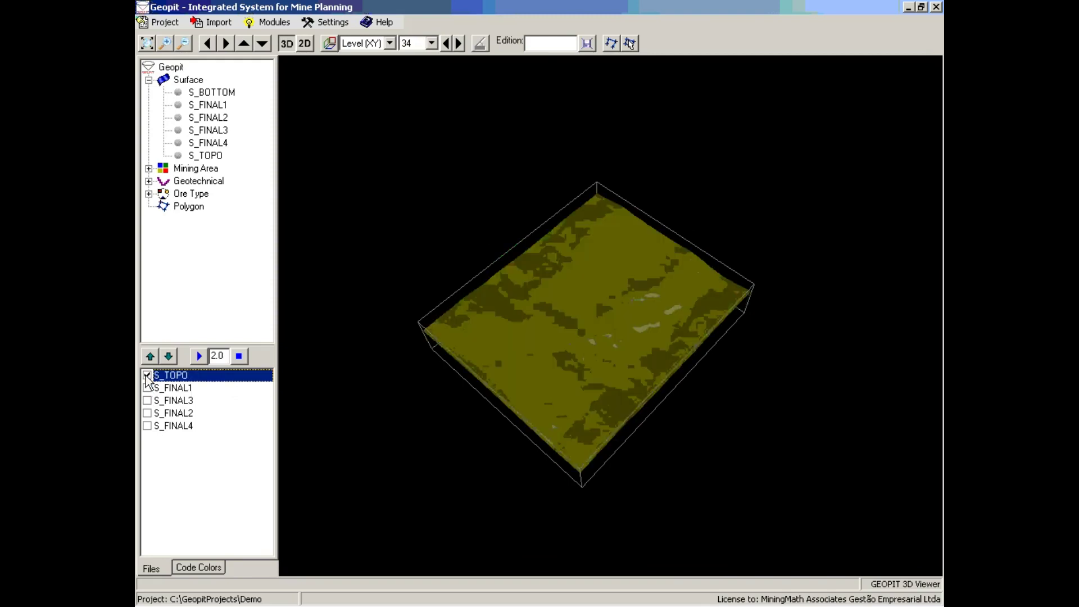
left_click(147, 375)
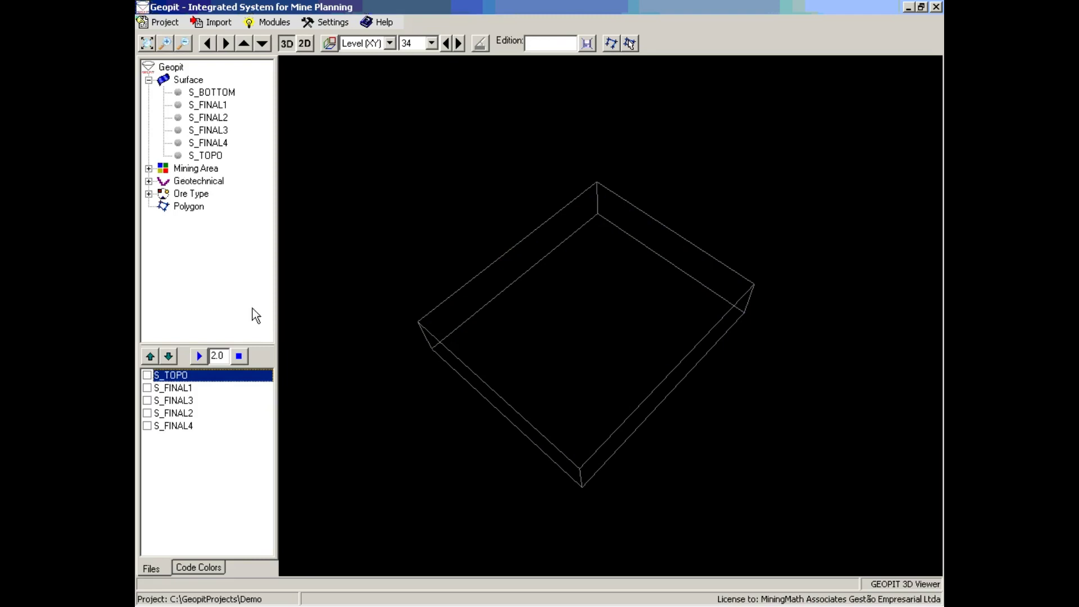
left_click(147, 375)
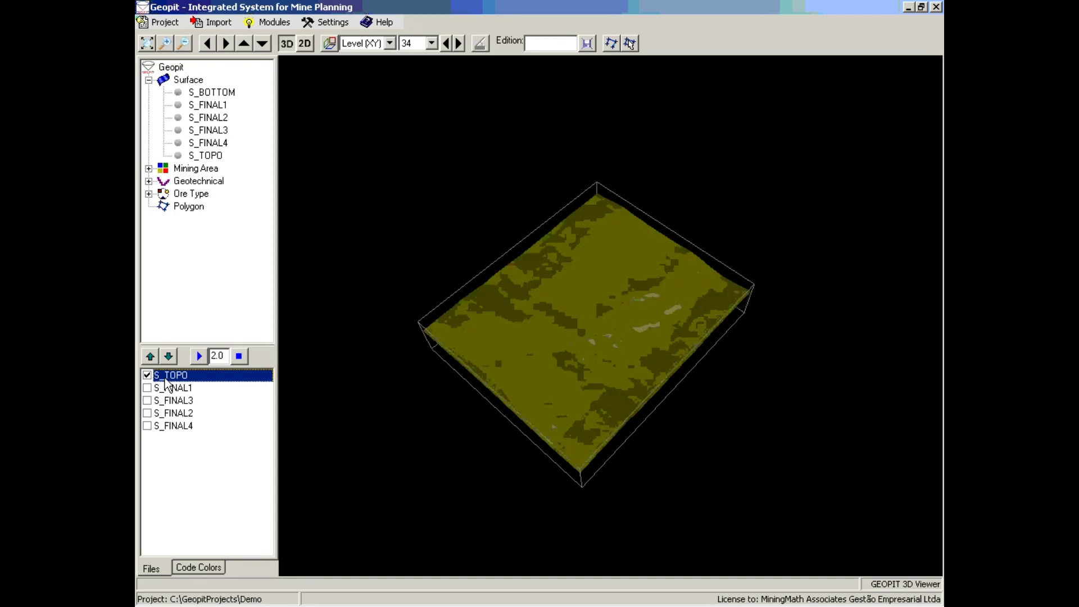
right_click(186, 379)
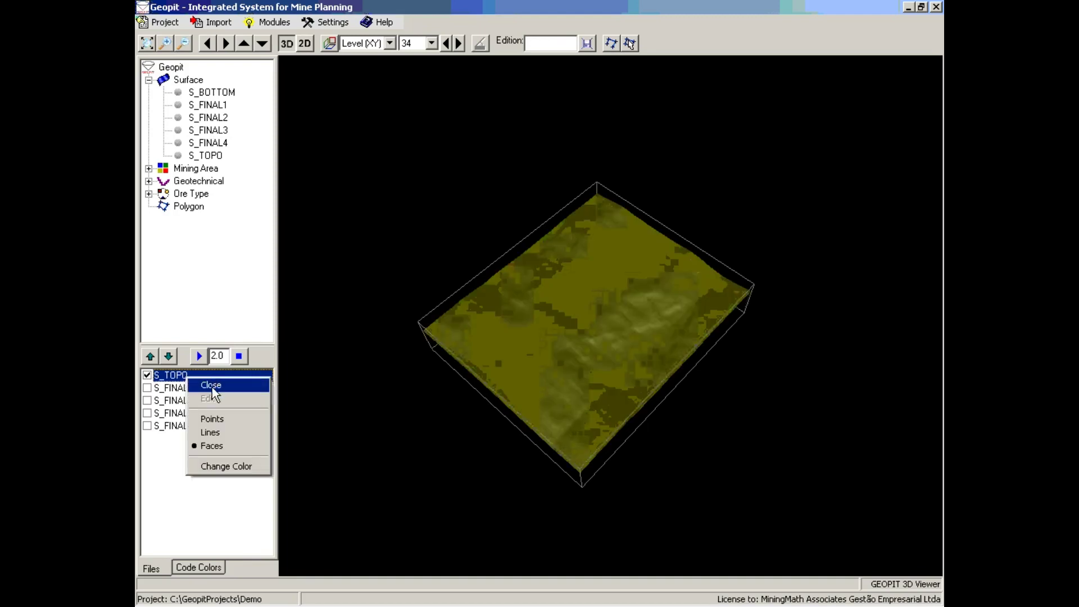
left_click(167, 384)
left_click(147, 375)
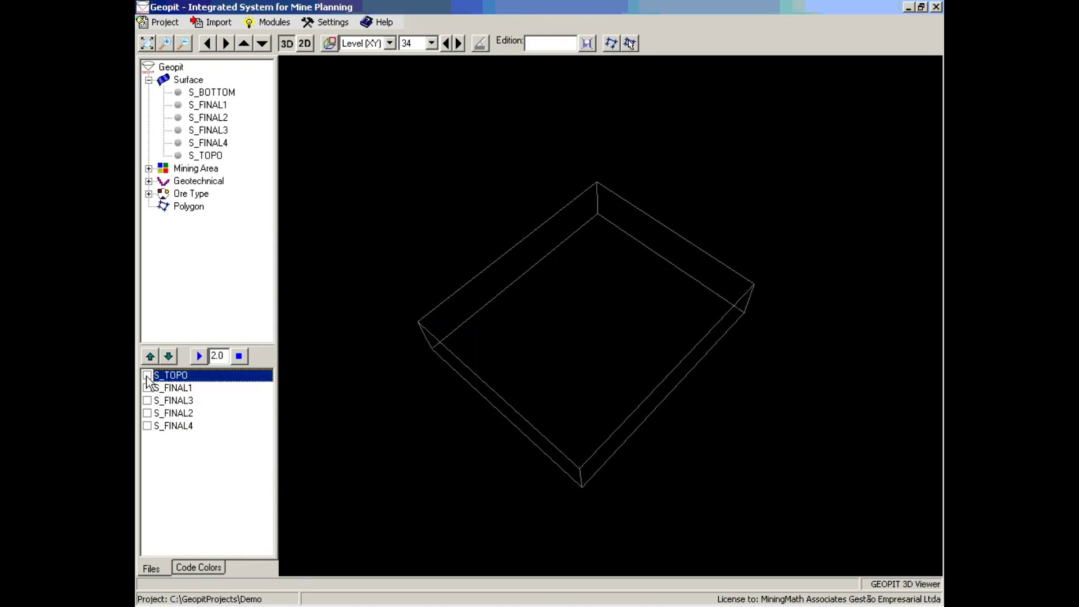
Step: Show S_FINAL1 again and change its display style to Lines
left_click(147, 388)
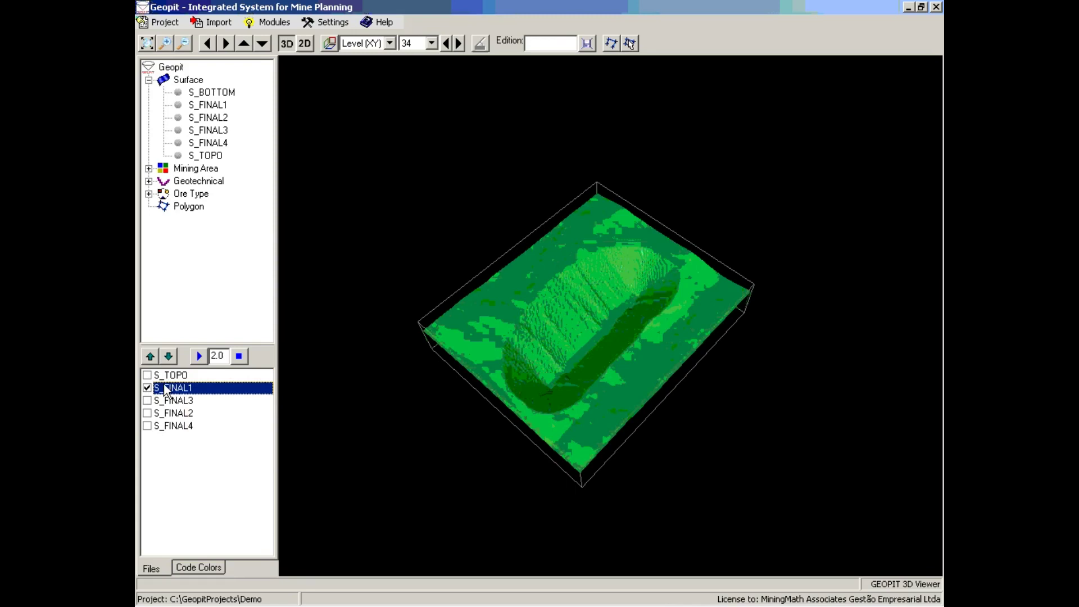
right_click(188, 388)
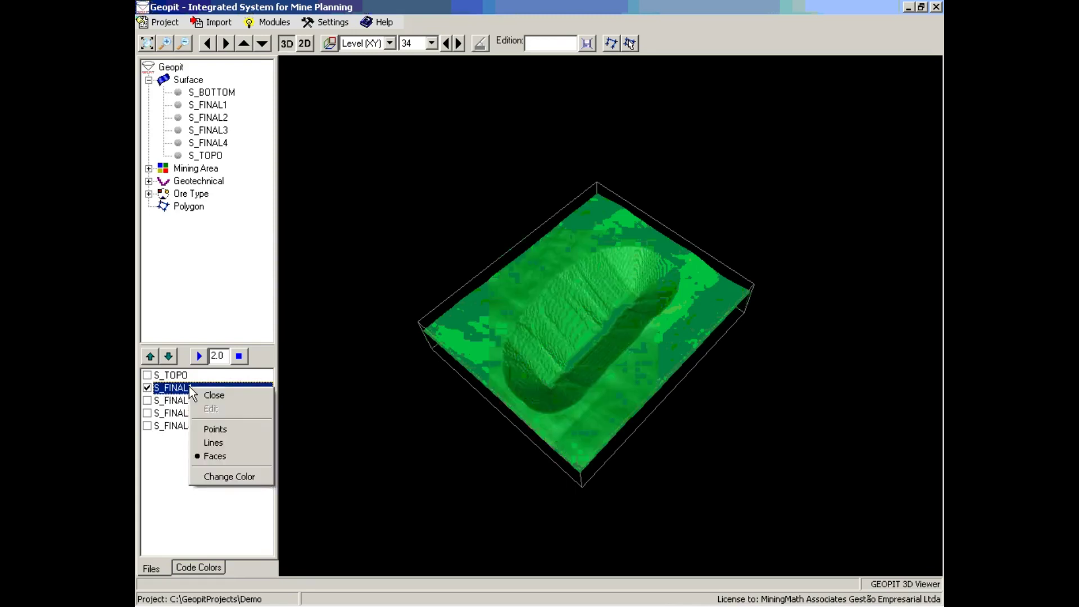
left_click(233, 458)
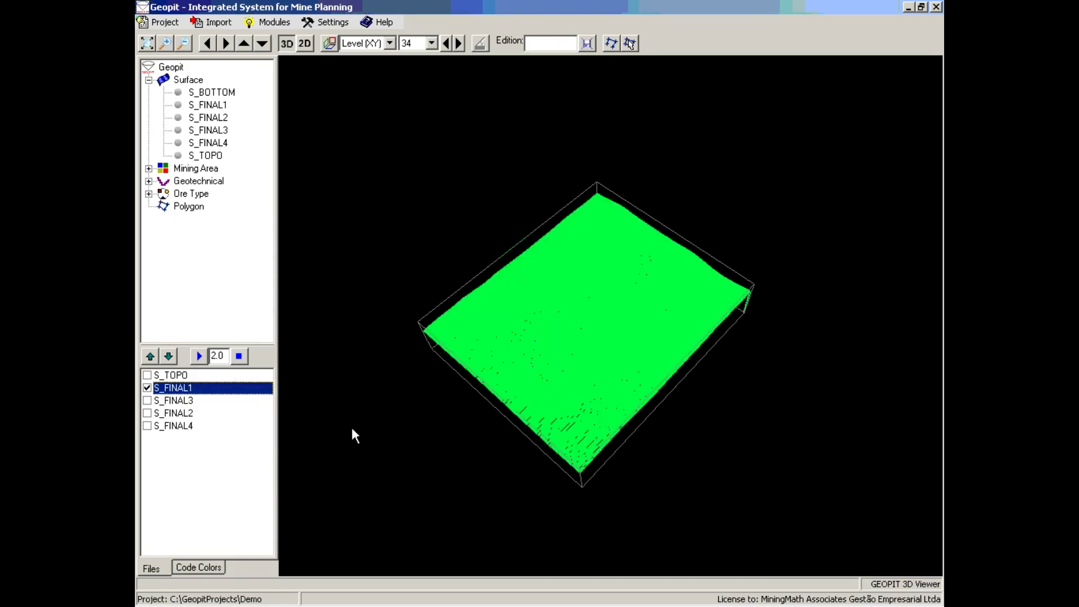
Step: Examine the S_FINAL1 line mesh around the pit walls and floor, both close up and from farther away
left_click(165, 43)
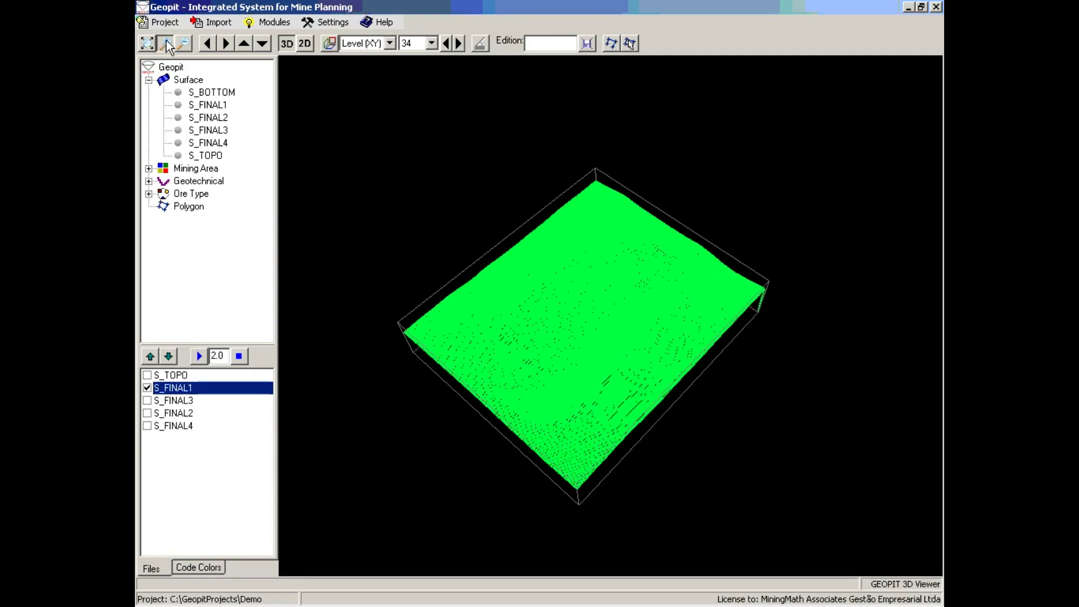
scroll(511, 247, "up", 4)
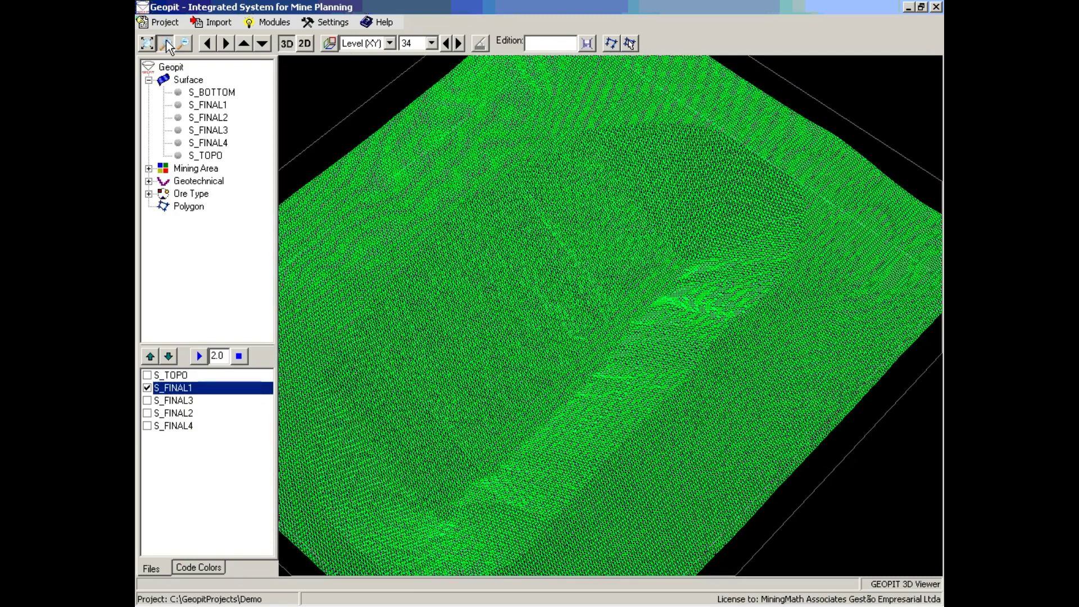
scroll(511, 247, "up", 5)
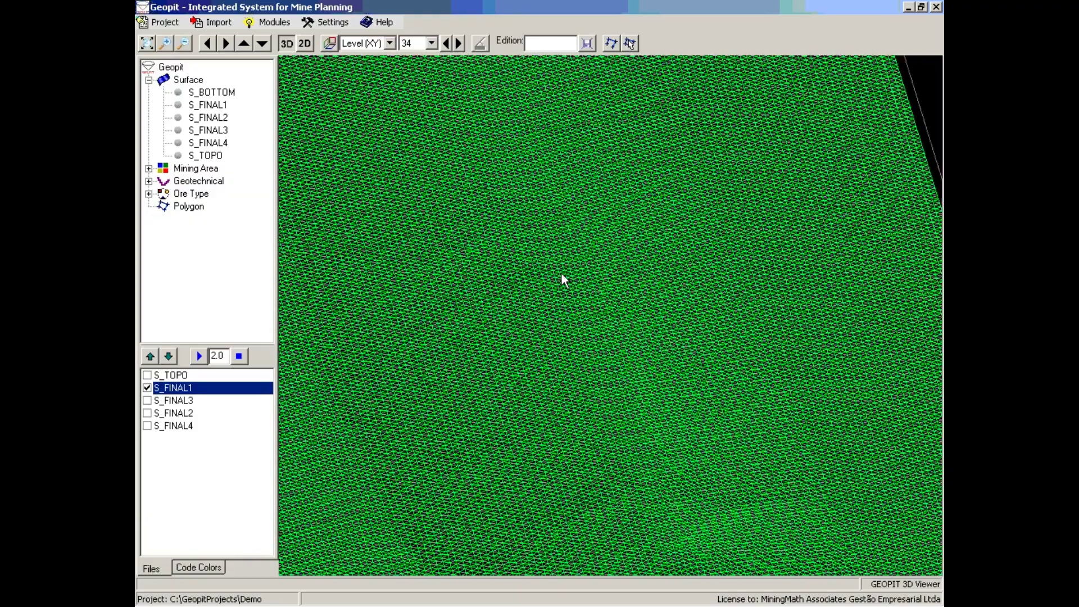
scroll(545, 230, "down", 8)
scroll(534, 224, "up", 5)
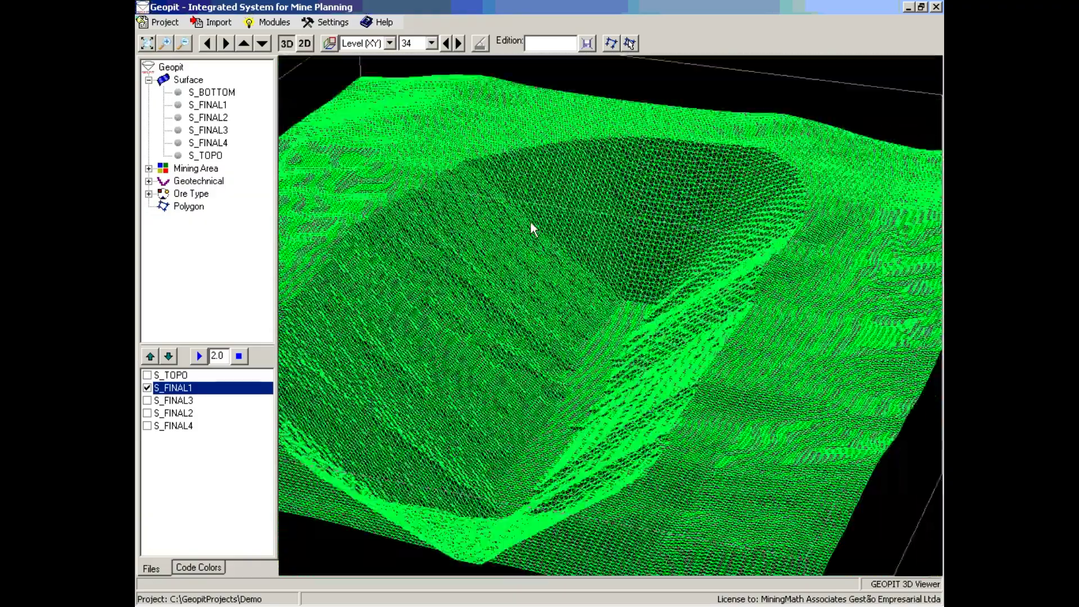
scroll(535, 262, "down", 6)
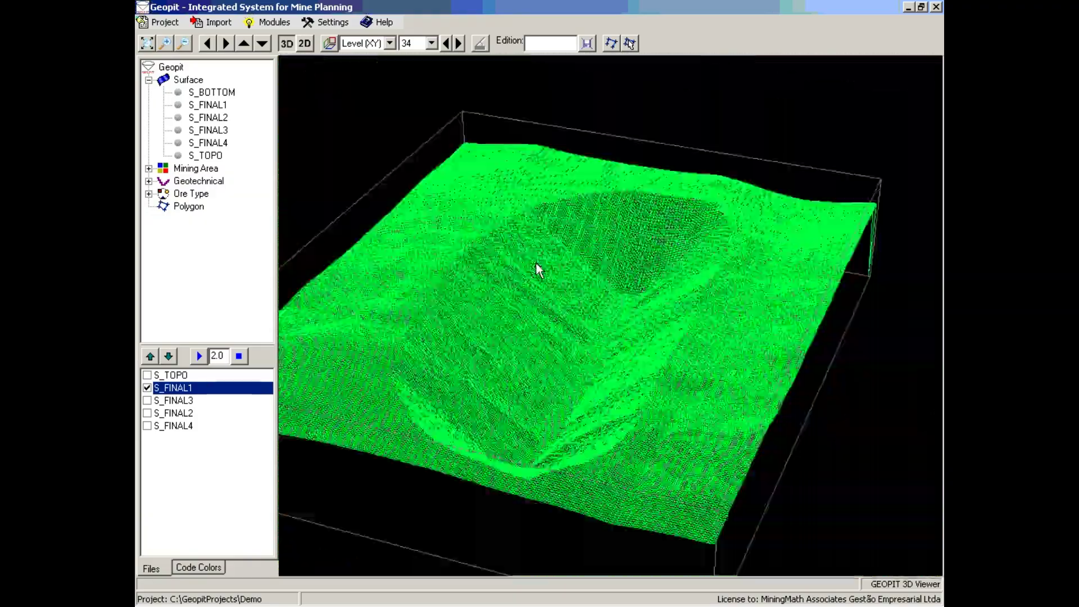
scroll(548, 275, "up", 3)
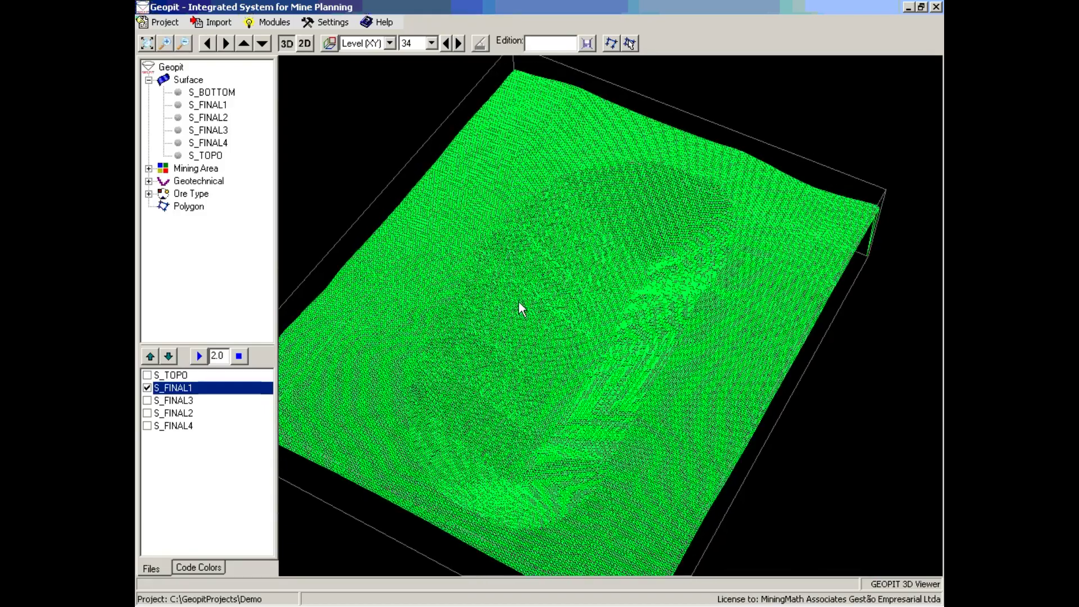
scroll(518, 301, "up", 4)
scroll(518, 304, "down", 4)
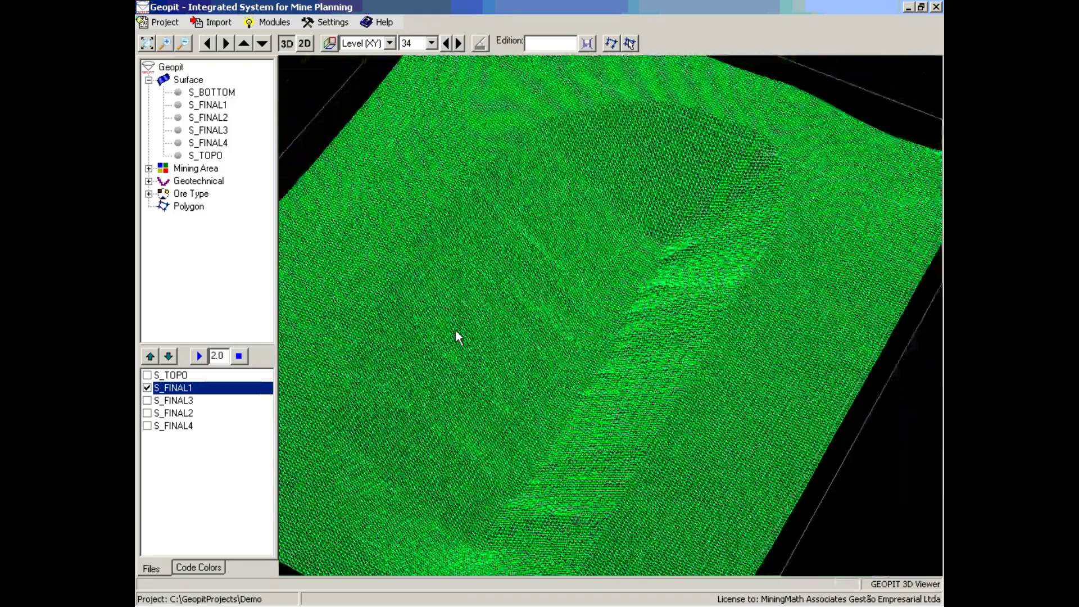
Step: Change the display style of S_FINAL1 to Points
right_click(168, 392)
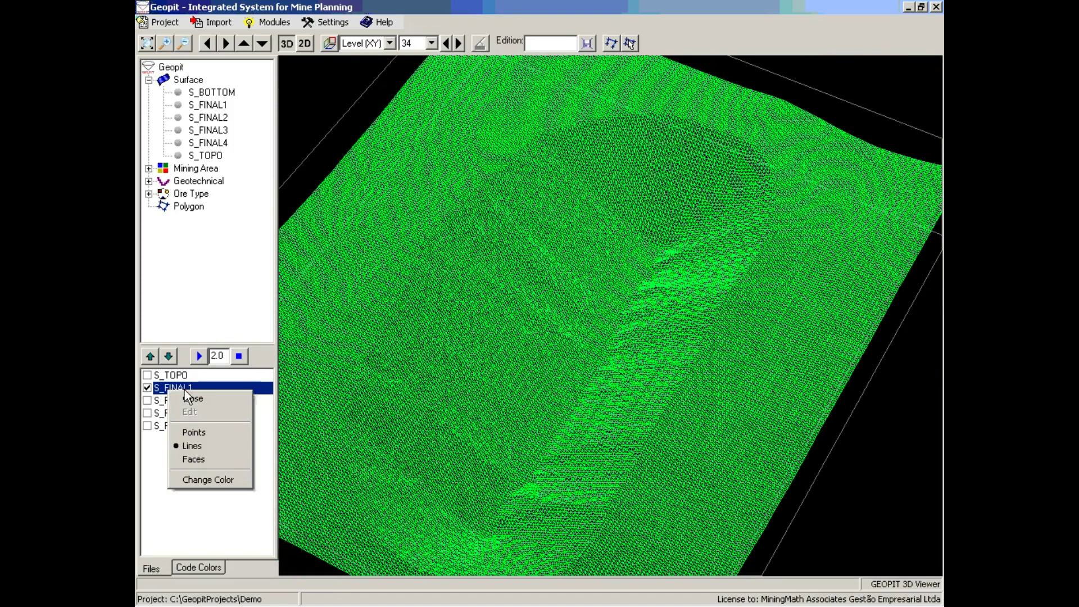
left_click(202, 432)
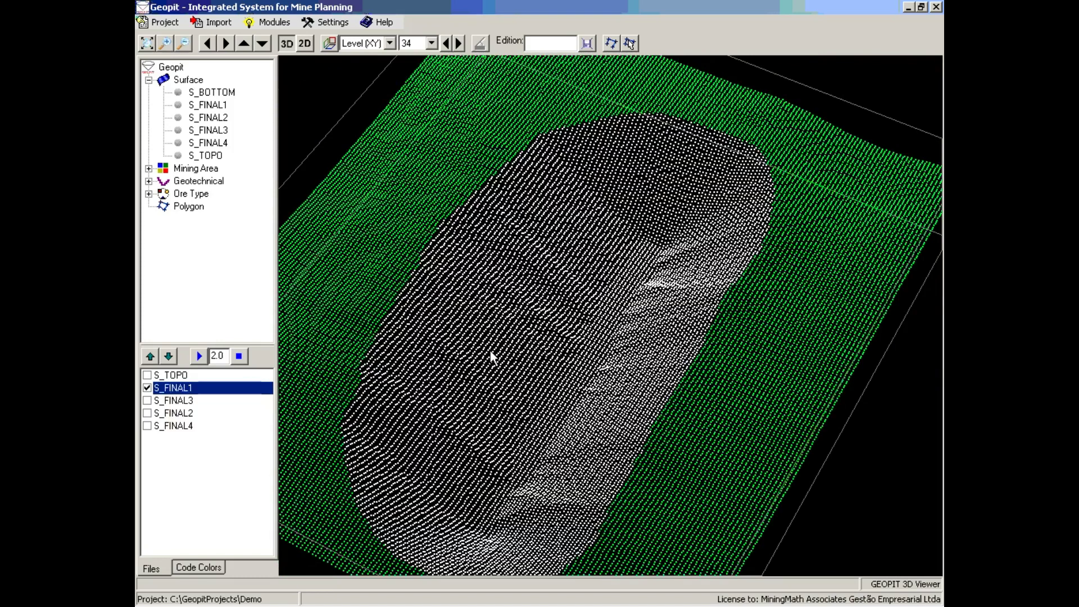
Step: Examine the S_FINAL1 point display of the pit from several angles and distances
scroll(534, 319, "down", 5)
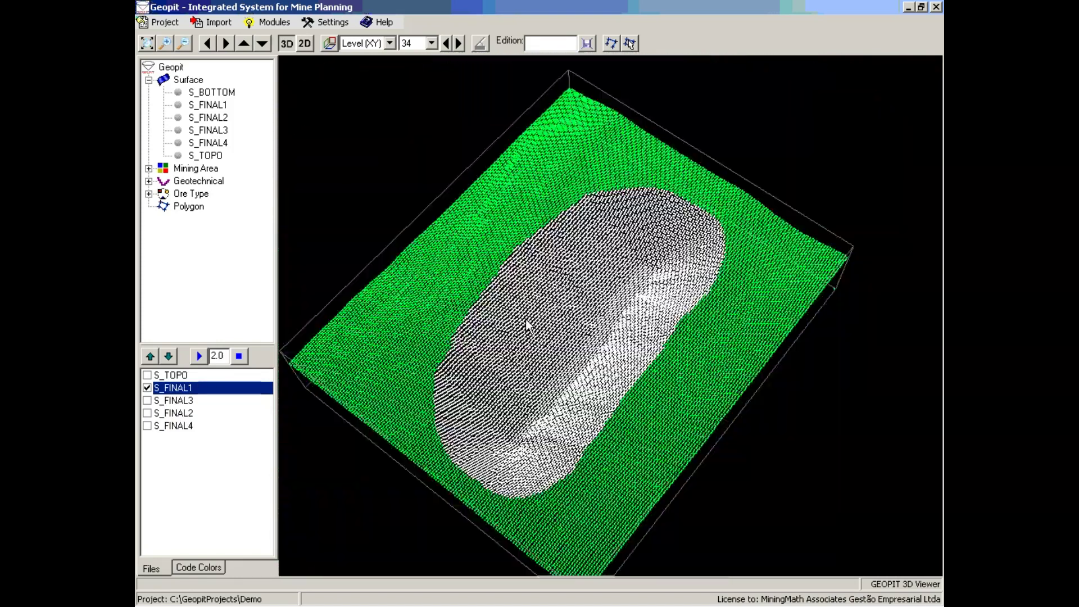
mouse_move(528, 325)
left_mouse_down()
mouse_move(538, 341)
mouse_move(551, 312)
mouse_move(562, 320)
mouse_move(531, 336)
mouse_move(539, 323)
mouse_move(520, 315)
mouse_move(515, 336)
mouse_move(551, 309)
mouse_move(544, 285)
mouse_move(543, 319)
mouse_move(532, 332)
mouse_move(513, 326)
left_mouse_up()
scroll(544, 358, "up", 2)
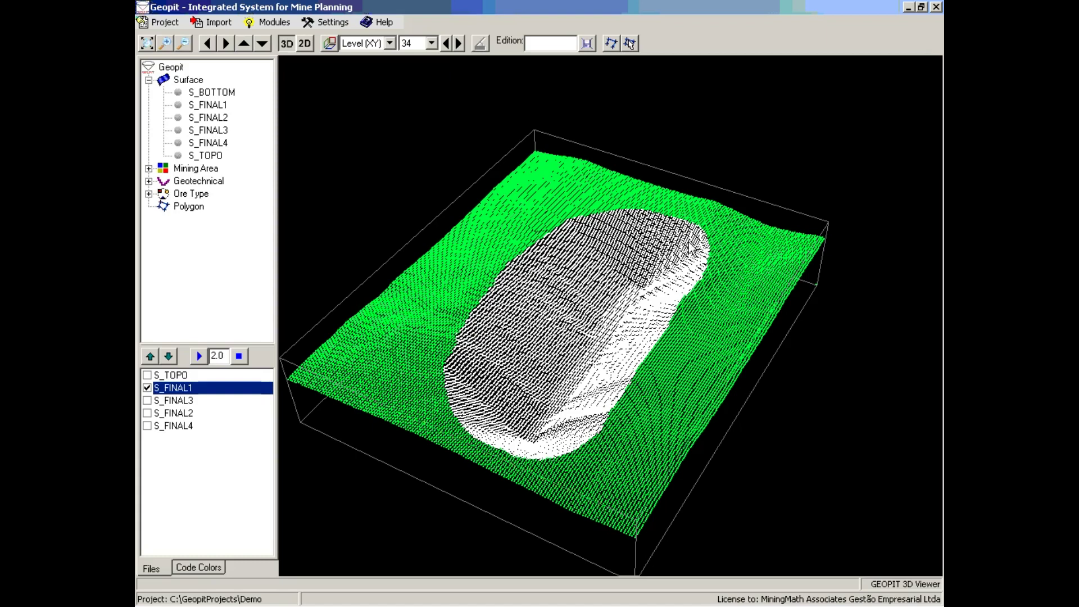
left_click_drag(596, 281, 499, 403)
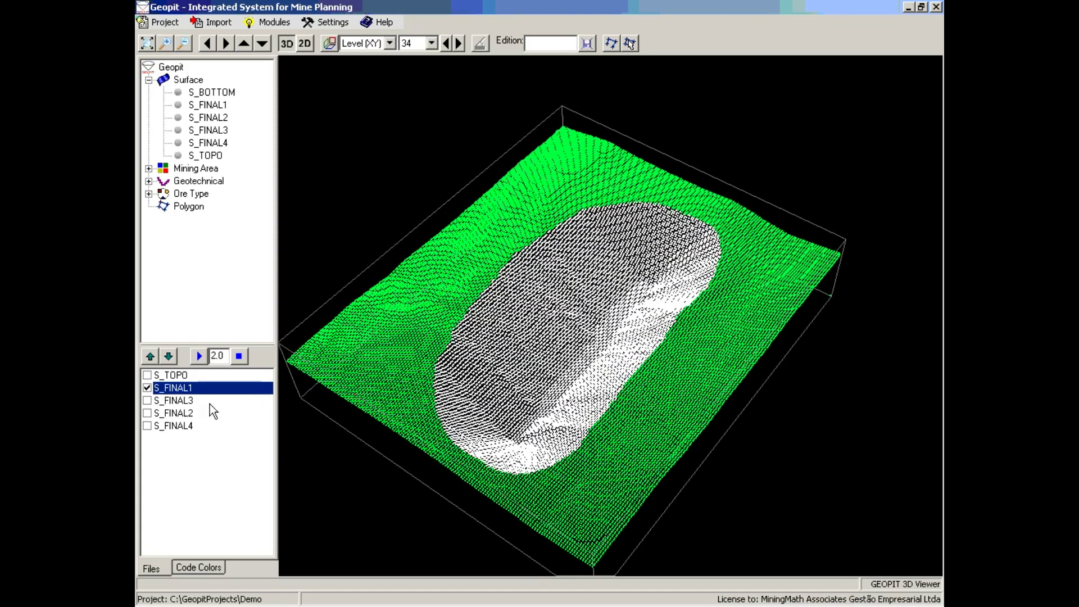
Step: Hide S_FINAL1, reselect its Points display style, and show the surface again
left_click(147, 388)
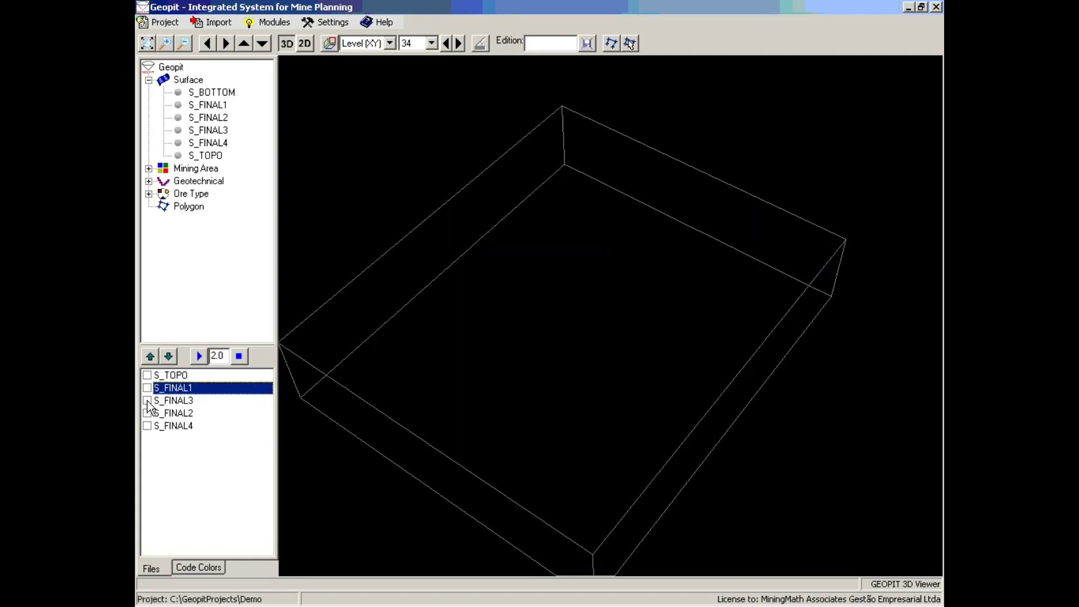
left_click(148, 400)
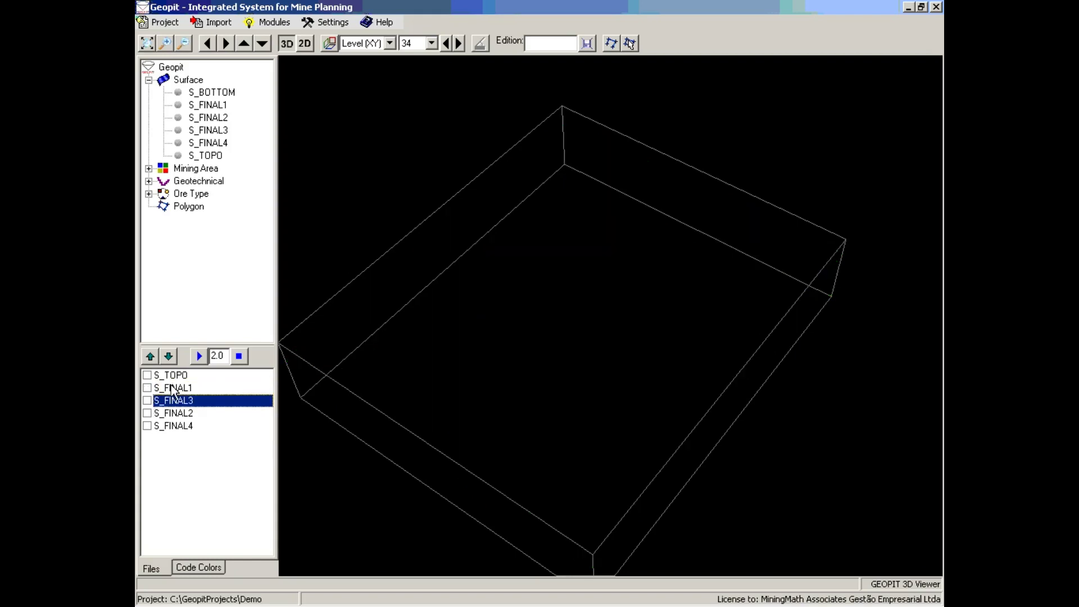
right_click(170, 387)
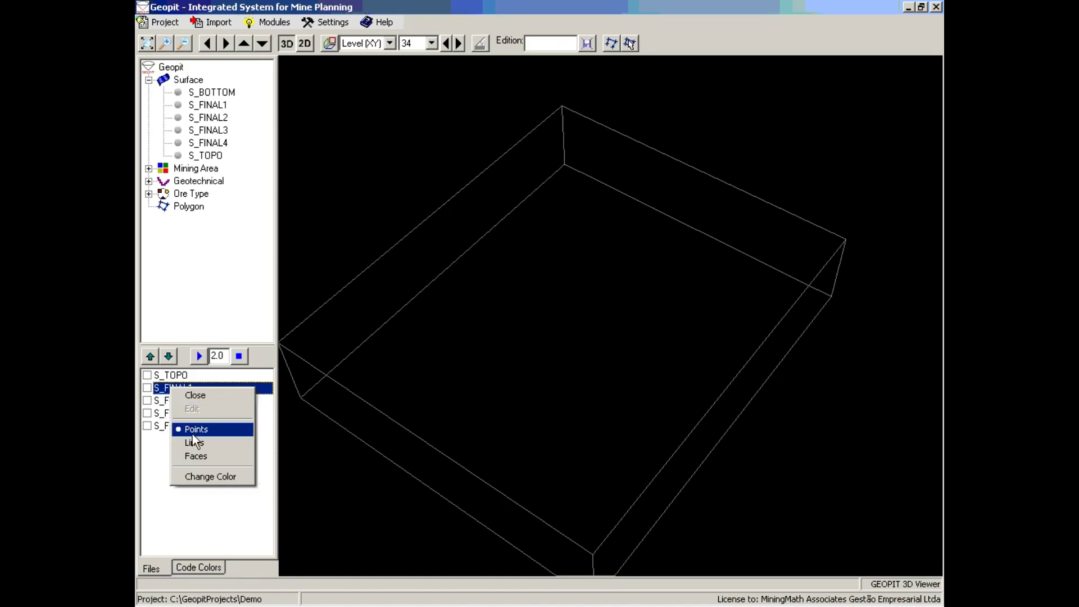
left_click(200, 428)
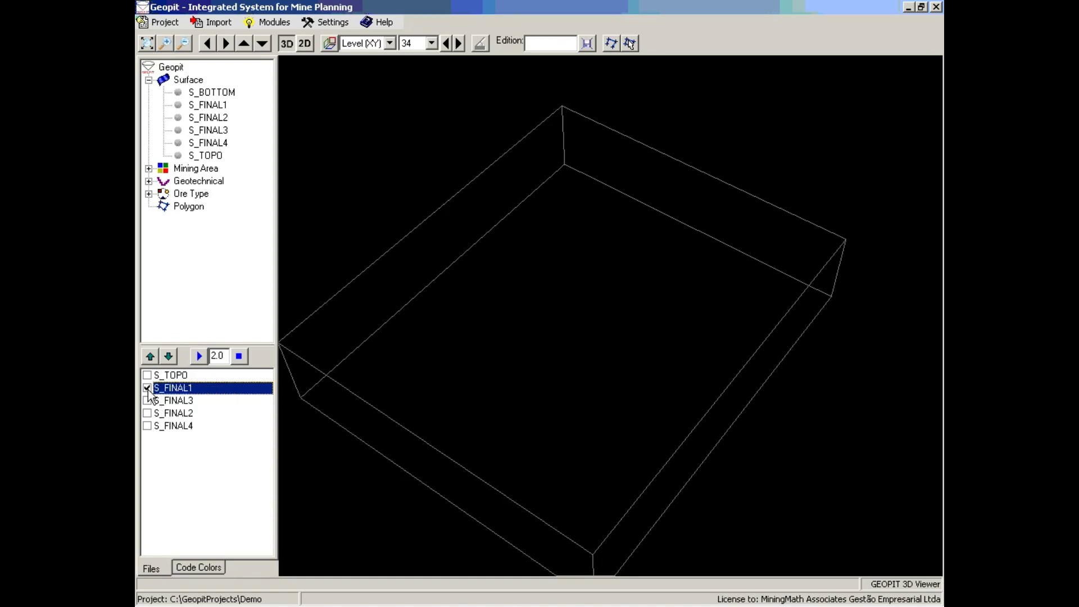
left_click(147, 388)
Step: Change the display style of S_FINAL1 to Faces and its color to orange
right_click(168, 389)
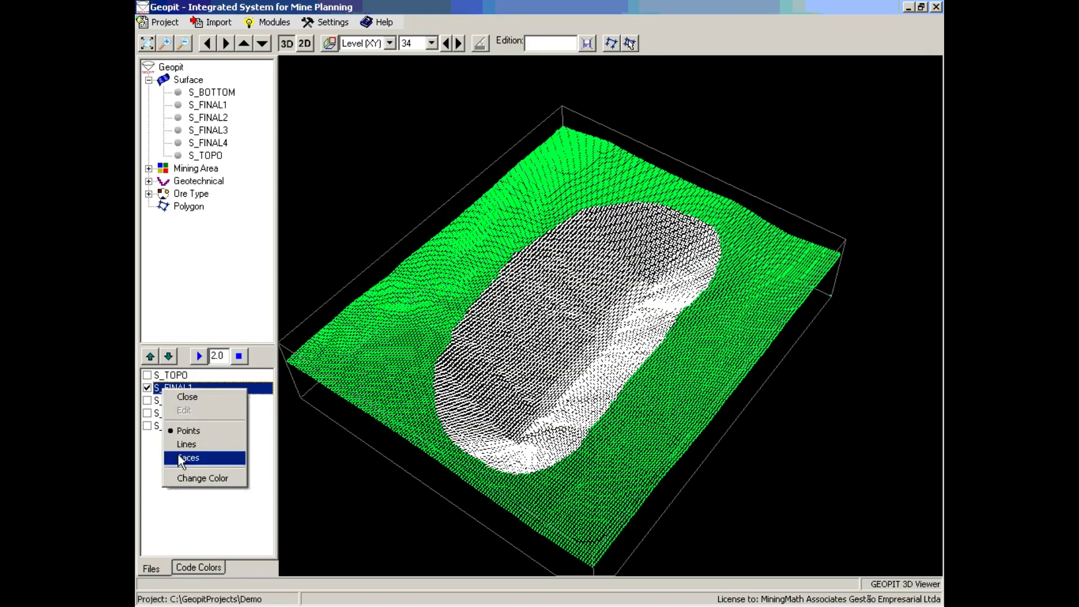
left_click(179, 454)
right_click(173, 392)
left_click(214, 476)
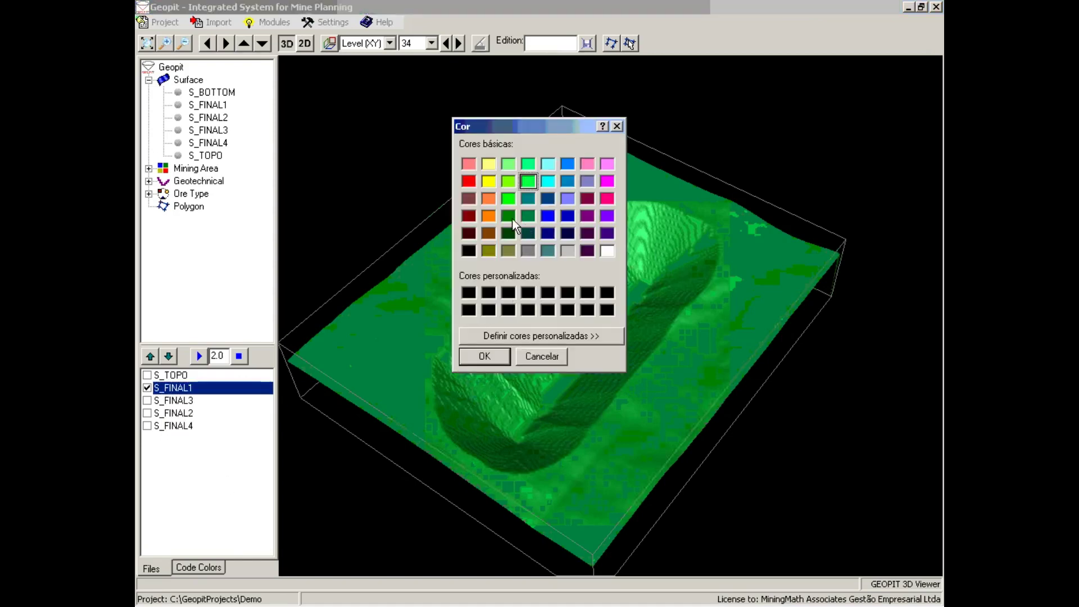
left_click(488, 216)
left_click(485, 355)
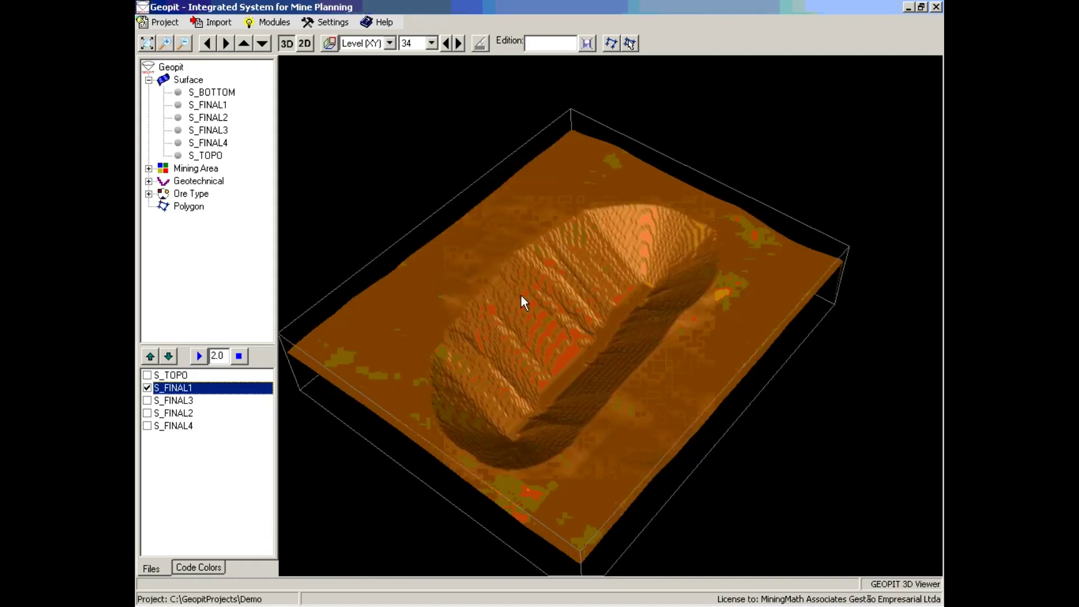
Step: Close S_FINAL1 and open it again from the project's surfaces
right_click(211, 390)
left_click(237, 403)
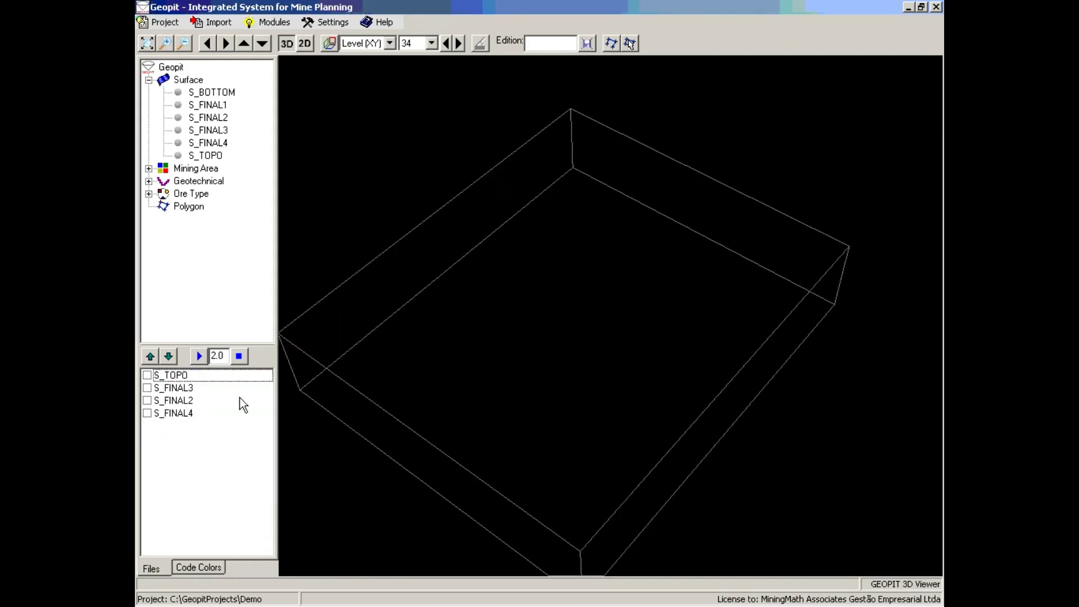
left_click_drag(210, 145, 212, 105)
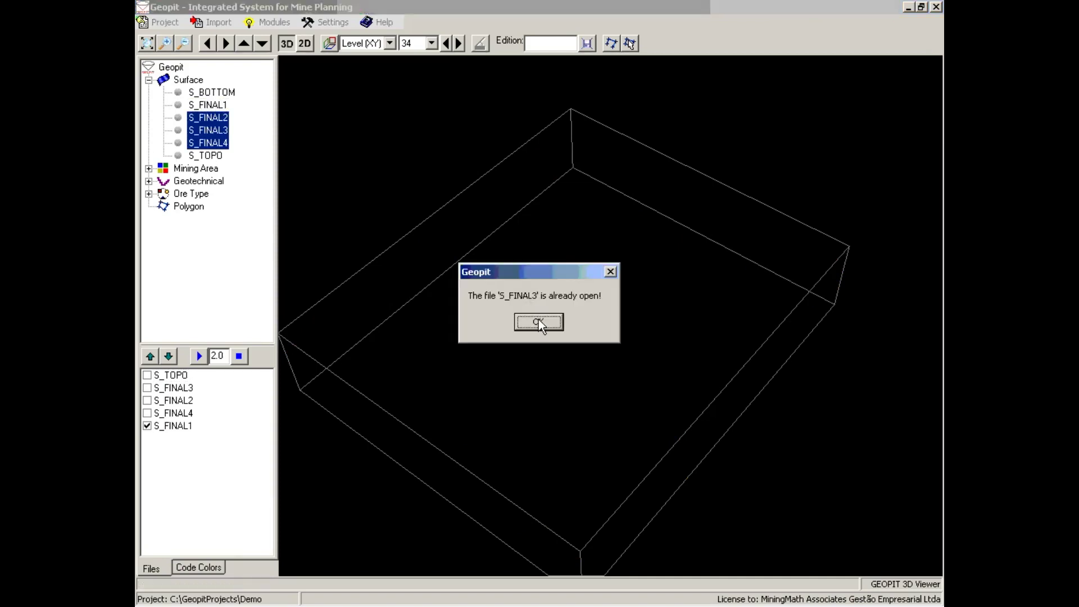
left_click(538, 320)
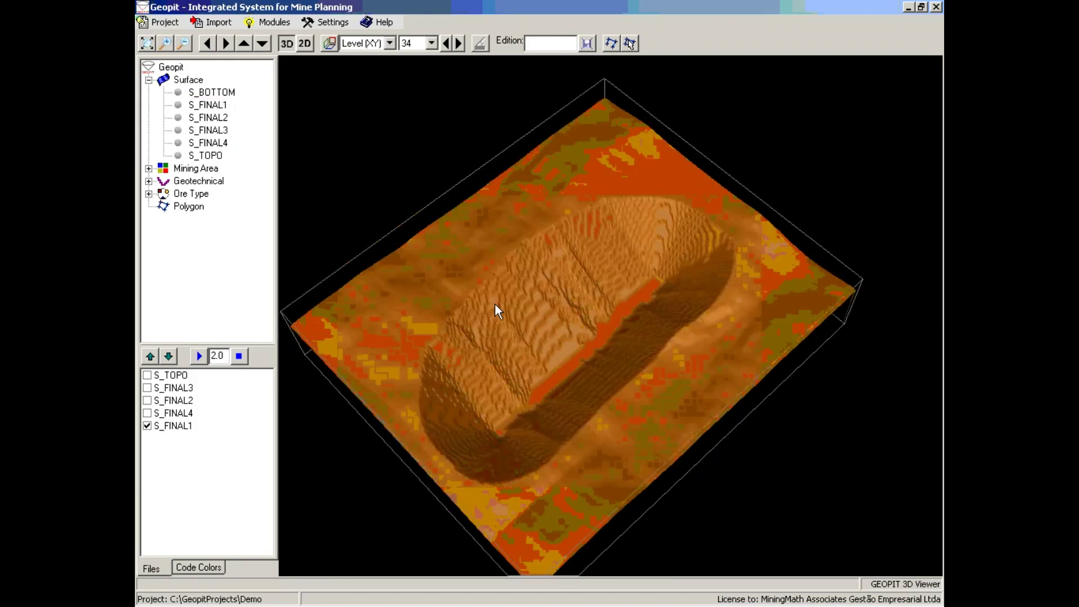
scroll(511, 298, "down", 2)
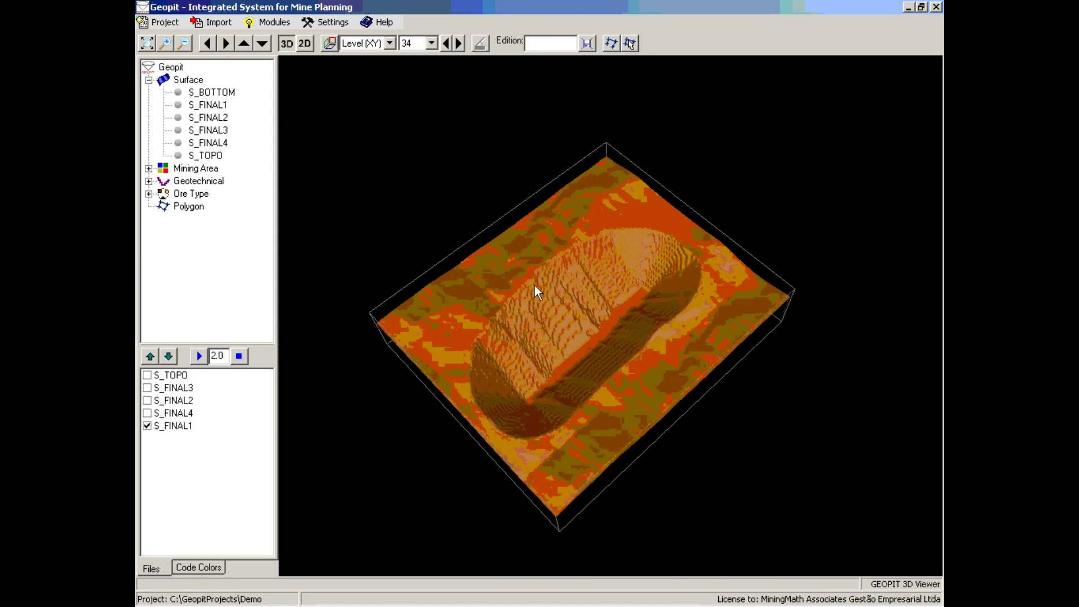
left_click_drag(527, 300, 531, 273)
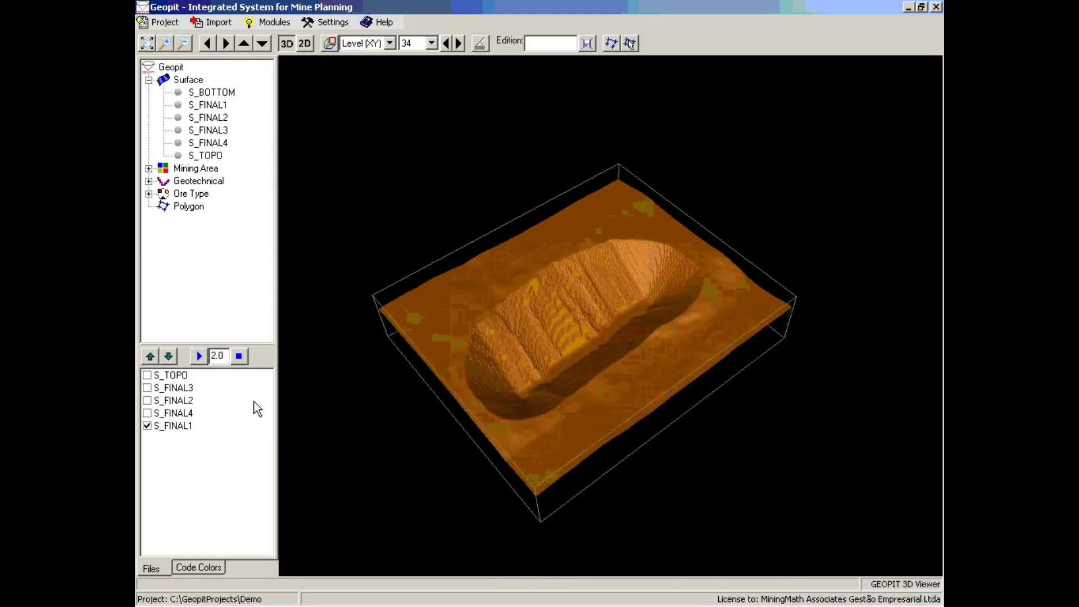
Step: Move S_FINAL1 up the order of open files to directly below S_TOPO
left_click(179, 426)
left_click(150, 356)
left_click(151, 356)
left_click(150, 357)
Step: Change the color of S_FINAL1 to dark blue and hide the surface after viewing it
right_click(206, 389)
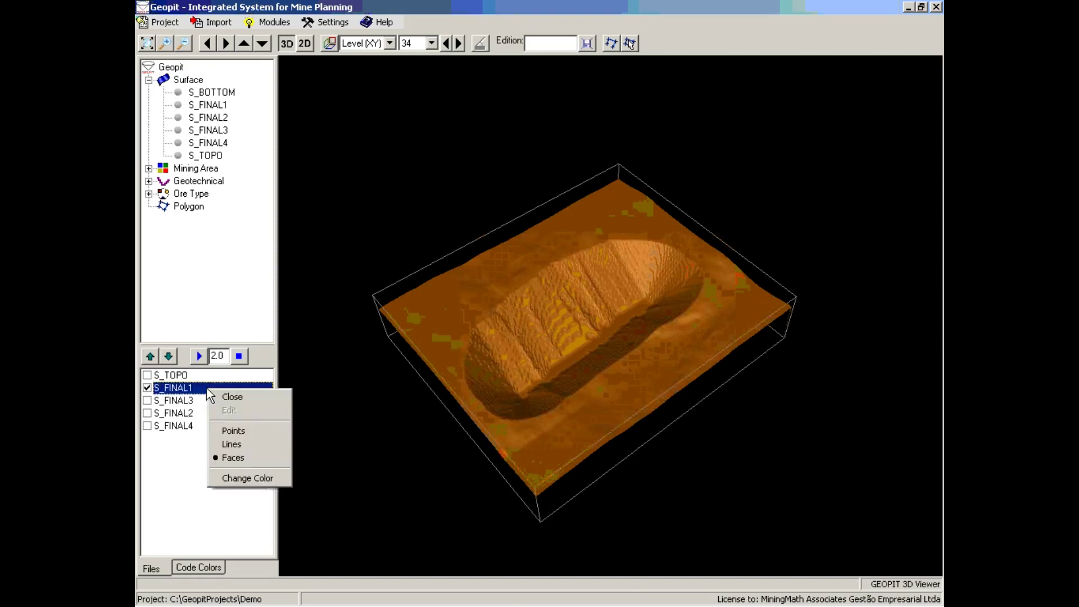
left_click(250, 478)
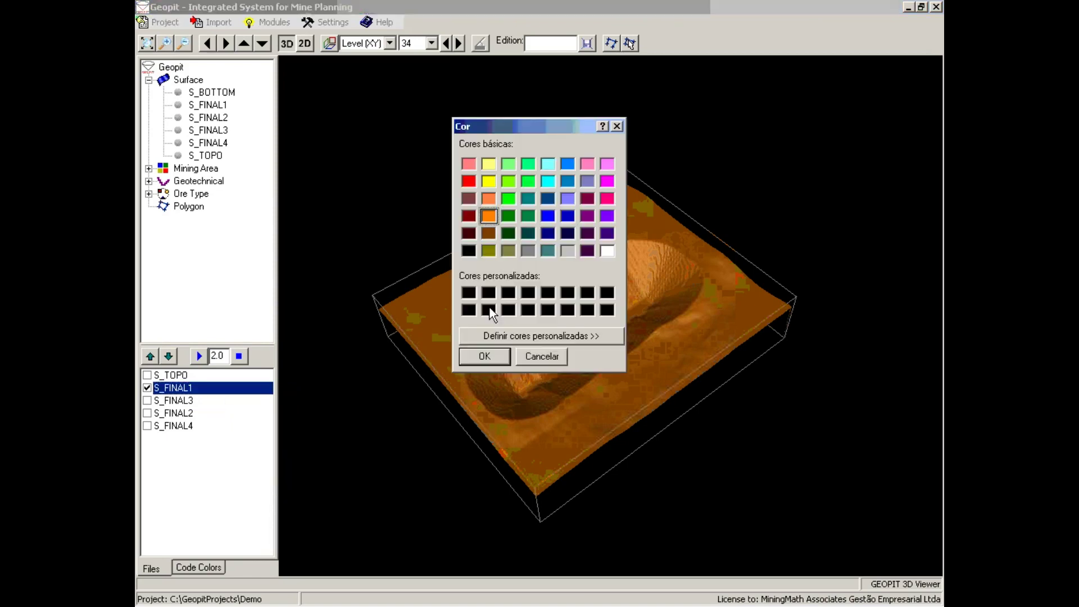
left_click(548, 233)
left_click(484, 356)
left_click_drag(490, 362, 511, 284)
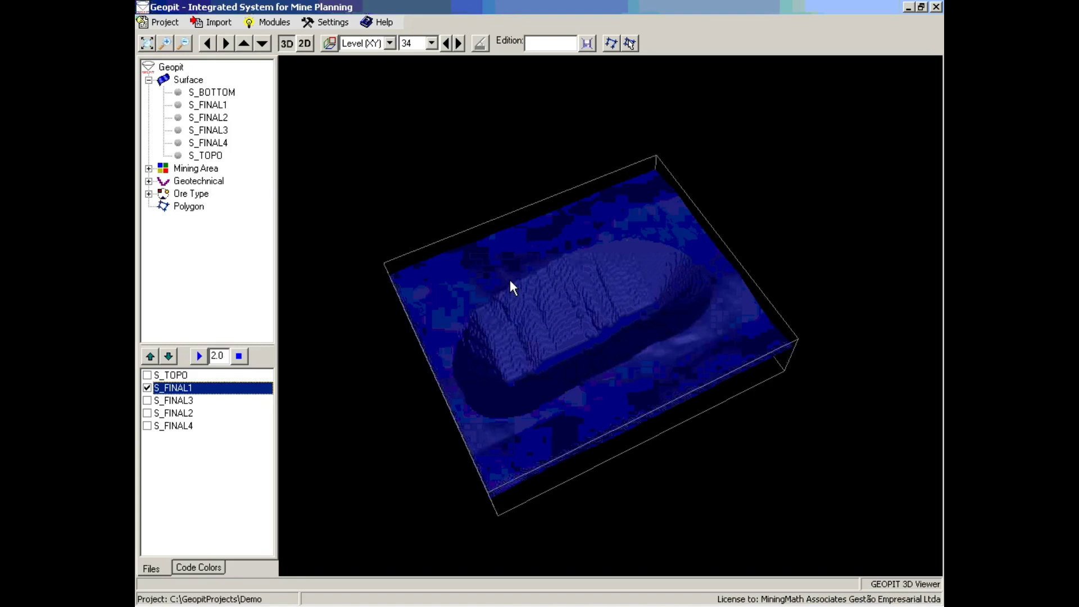
left_click_drag(455, 270, 492, 334)
left_click(147, 388)
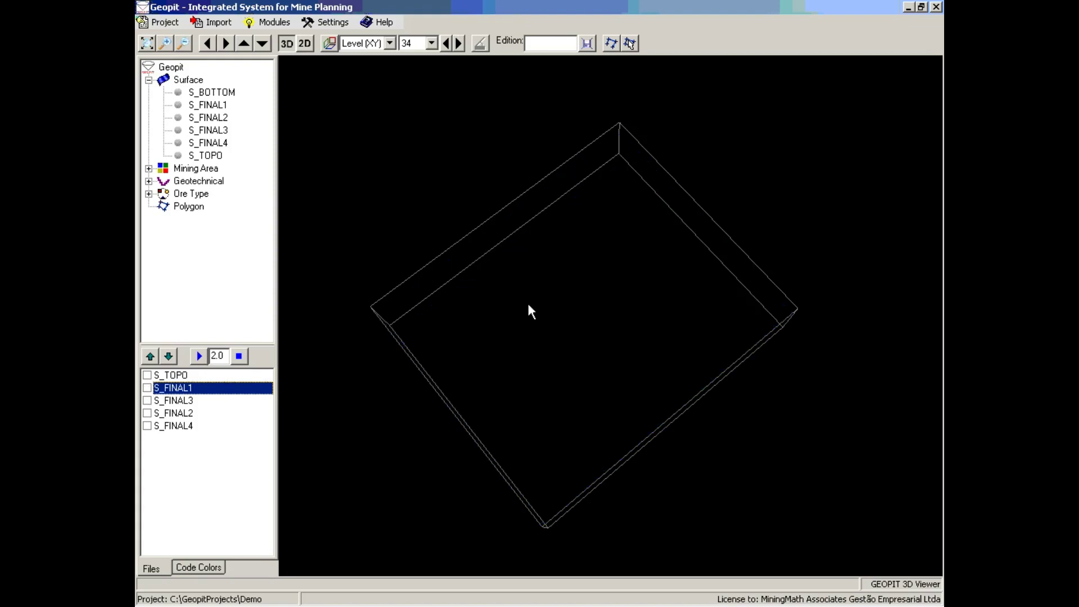
left_click_drag(528, 305, 532, 281)
Step: Collapse the Surface group and expand the Mining Area, Geotechnical and Ore Type groups in the project tree
left_click(149, 80)
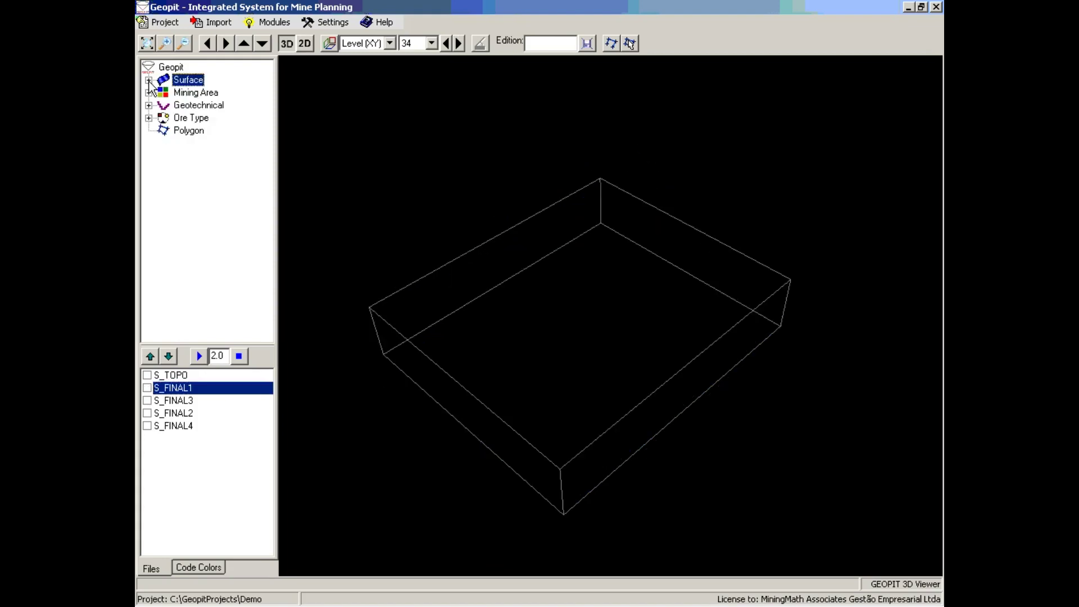
left_click(148, 92)
left_click(148, 93)
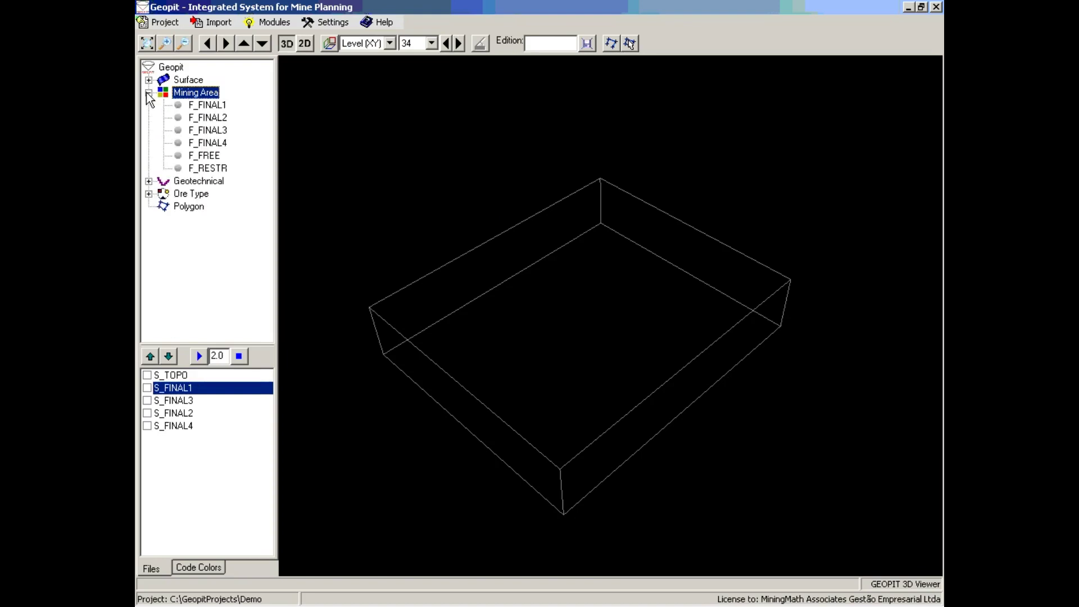
left_click(149, 181)
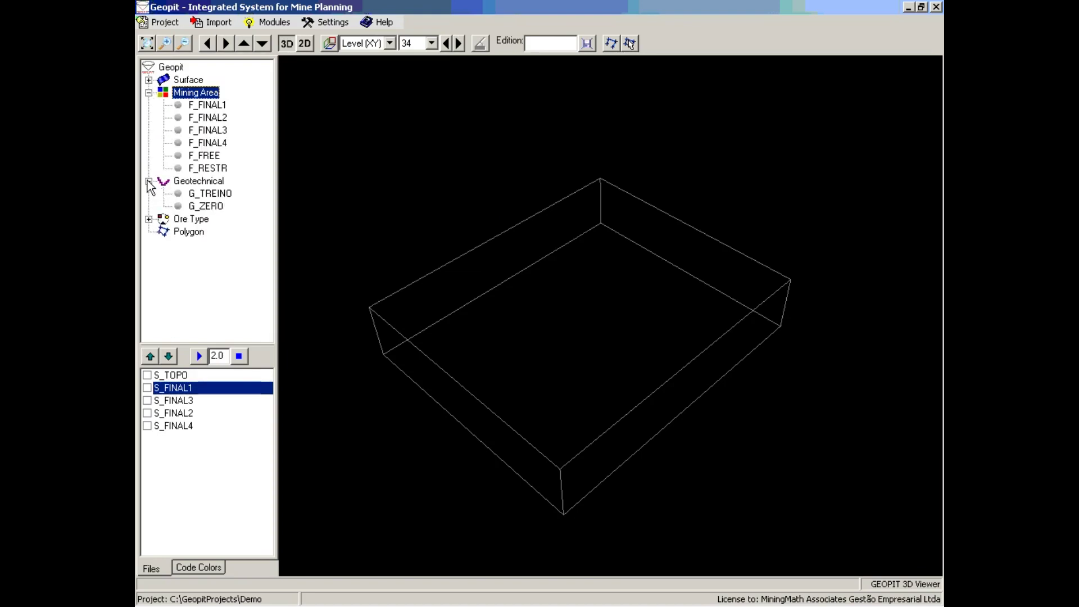
left_click(148, 219)
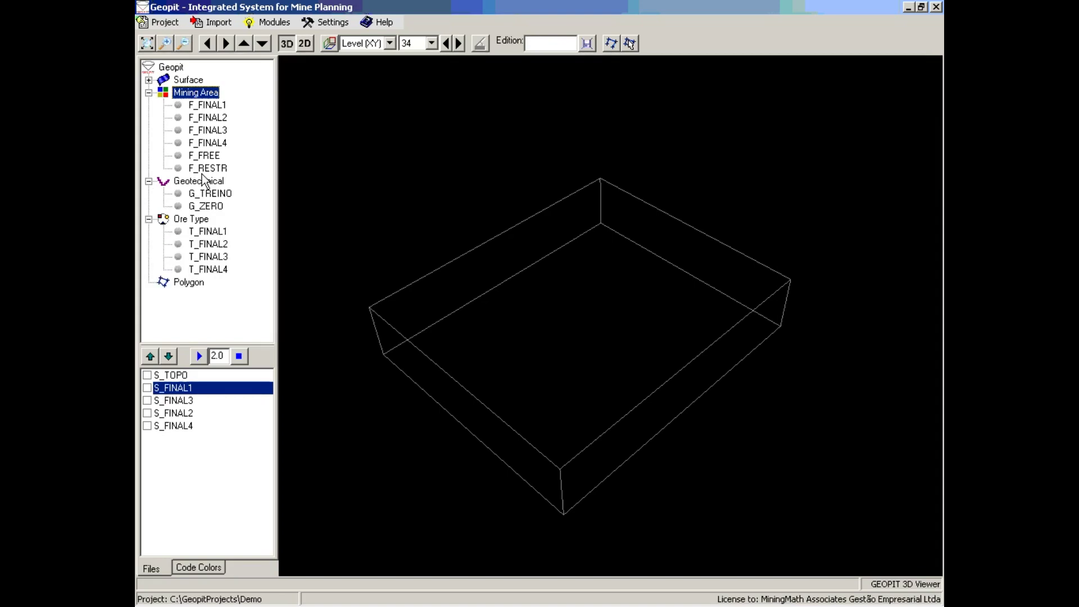
left_click(201, 181)
left_click(192, 219)
left_click(186, 91)
left_click(186, 181)
left_click(187, 219)
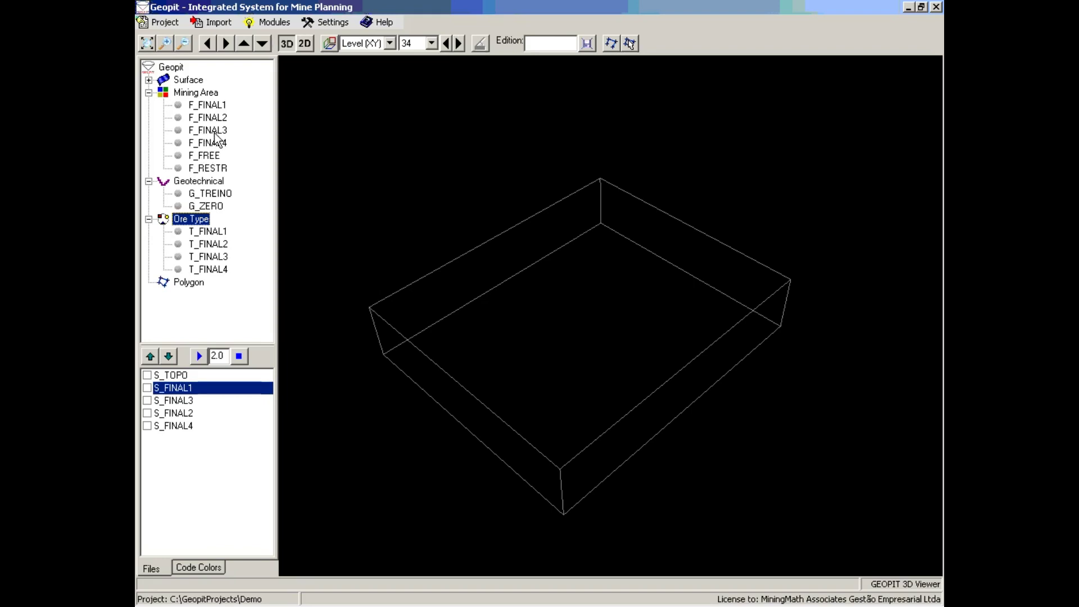
Step: Open the F_RESTR mining area and look at its level section in 3D
left_click(207, 169)
double_click(213, 168)
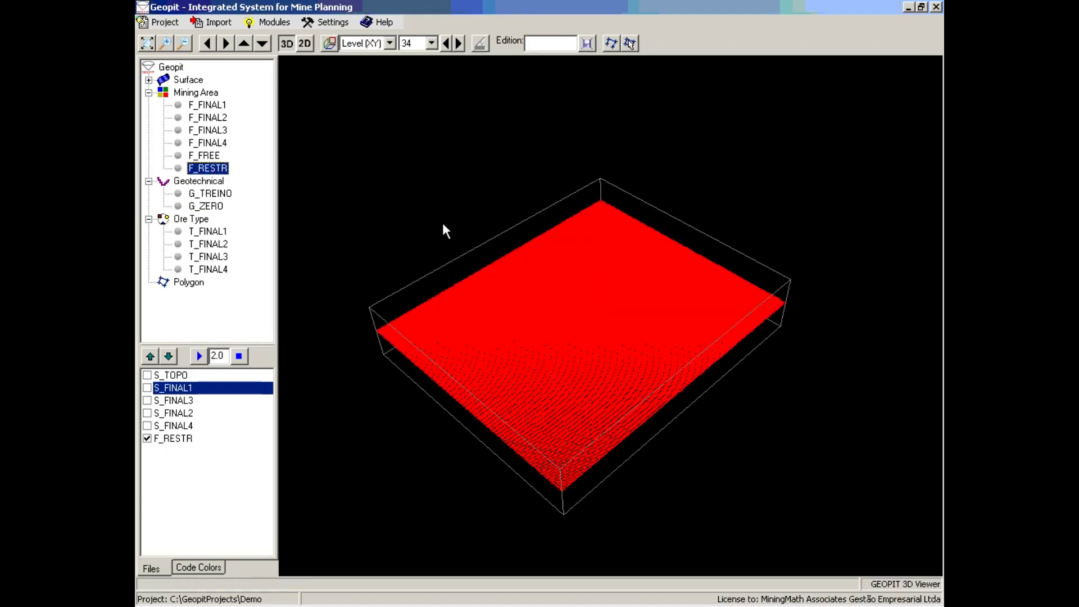
left_click_drag(493, 225, 517, 247)
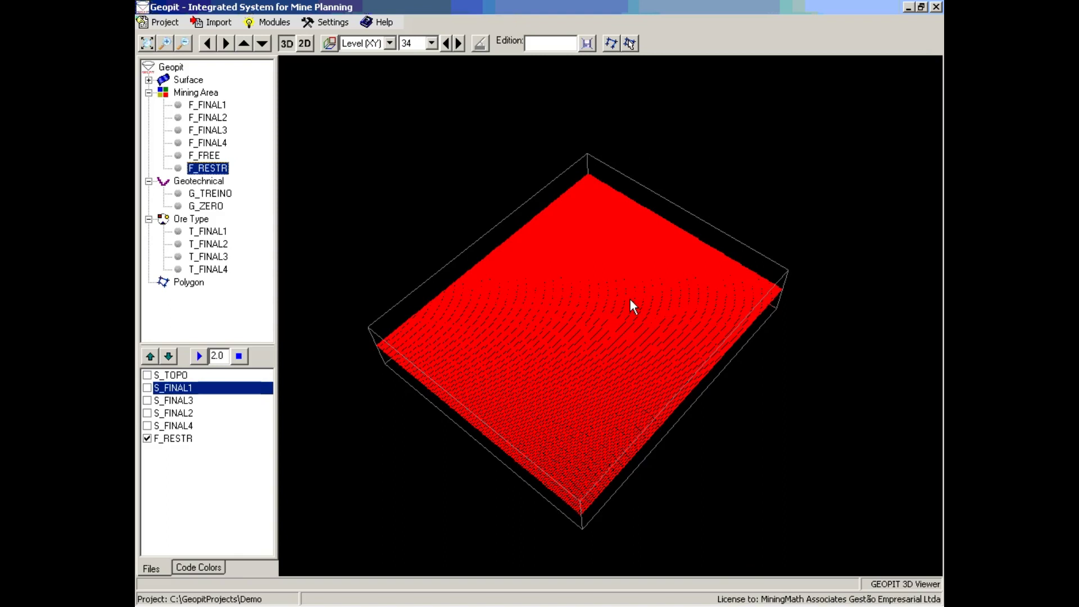
mouse_move(631, 300)
left_mouse_down()
mouse_move(564, 305)
mouse_move(543, 261)
mouse_move(606, 294)
mouse_move(638, 269)
mouse_move(630, 295)
mouse_move(619, 292)
left_mouse_up()
scroll(630, 305, "up", 2)
scroll(629, 303, "down", 4)
Step: Set the Level (XY) section number to 70 for F_RESTR
left_click(389, 43)
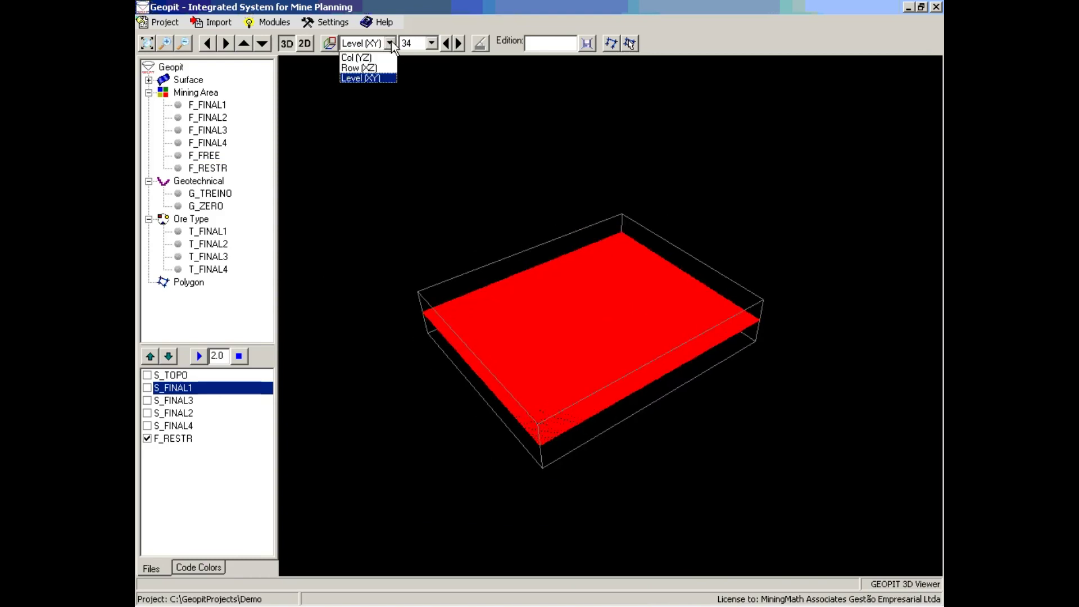
left_click(391, 43)
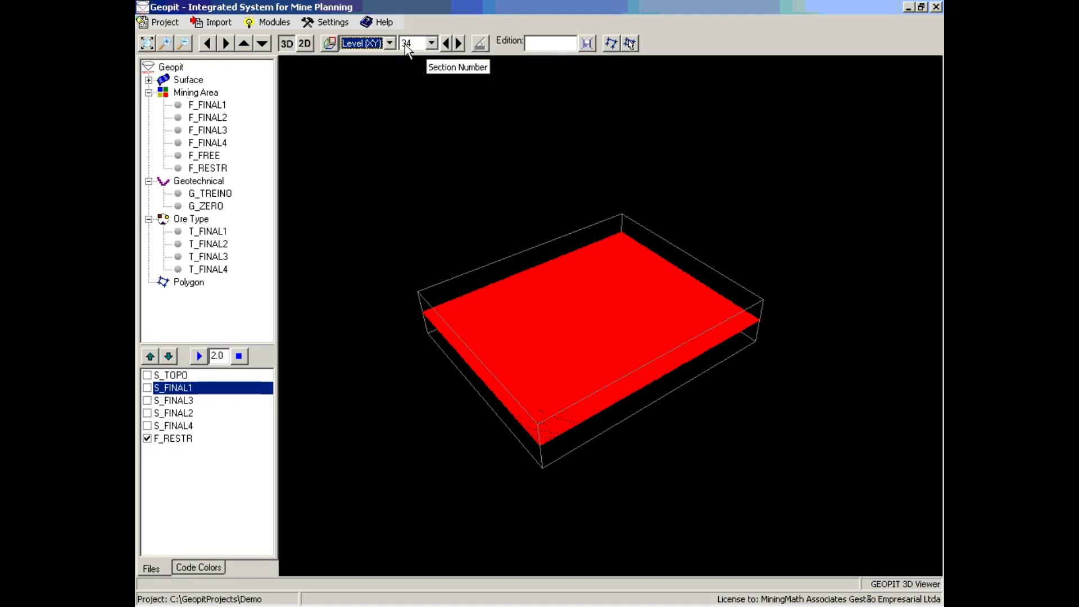
left_click(431, 44)
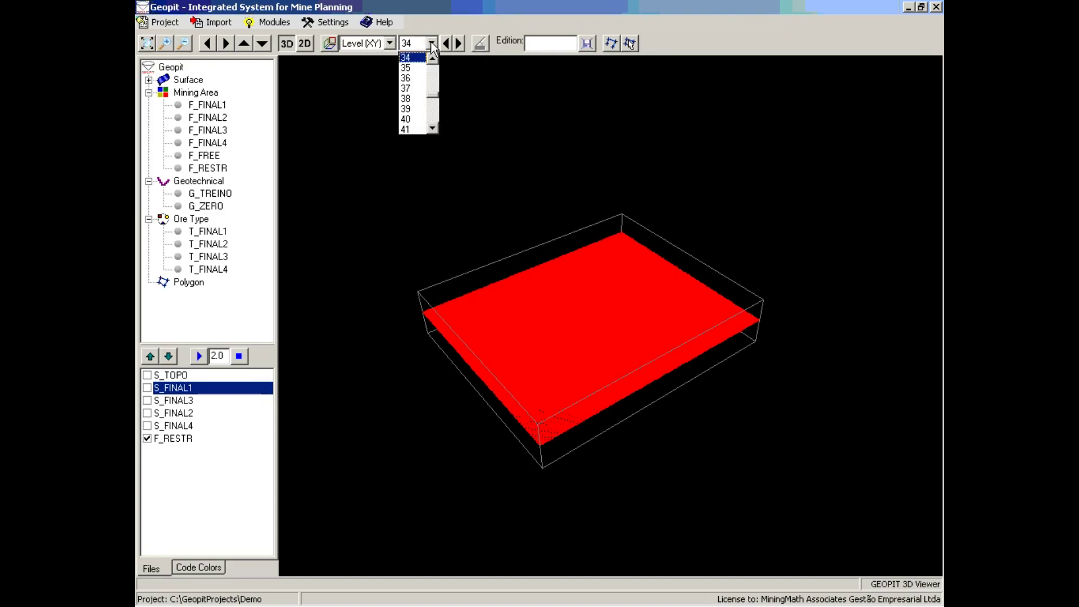
left_click_drag(433, 94, 434, 127)
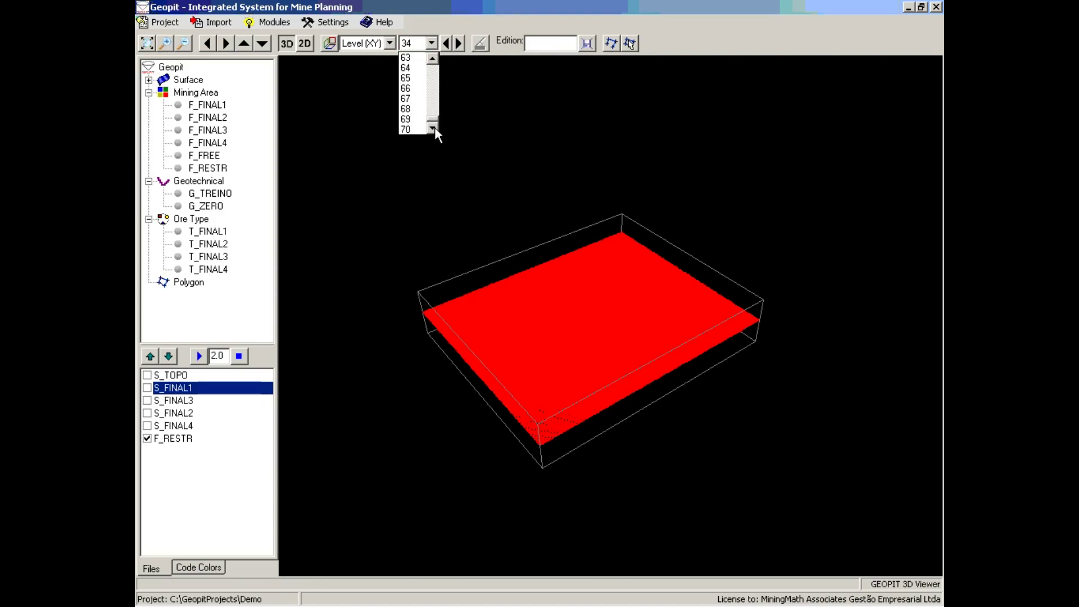
left_click(420, 129)
left_click_drag(498, 168, 561, 218)
Step: Switch F_RESTR to Row (XZ) sections and step back through them to section 249
left_click(389, 44)
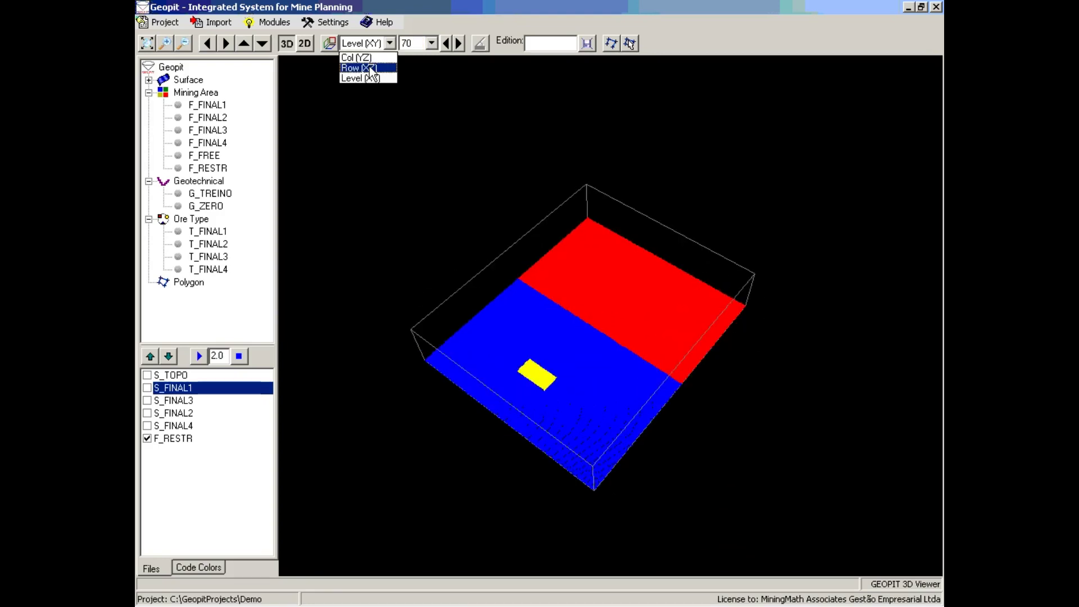
left_click(369, 67)
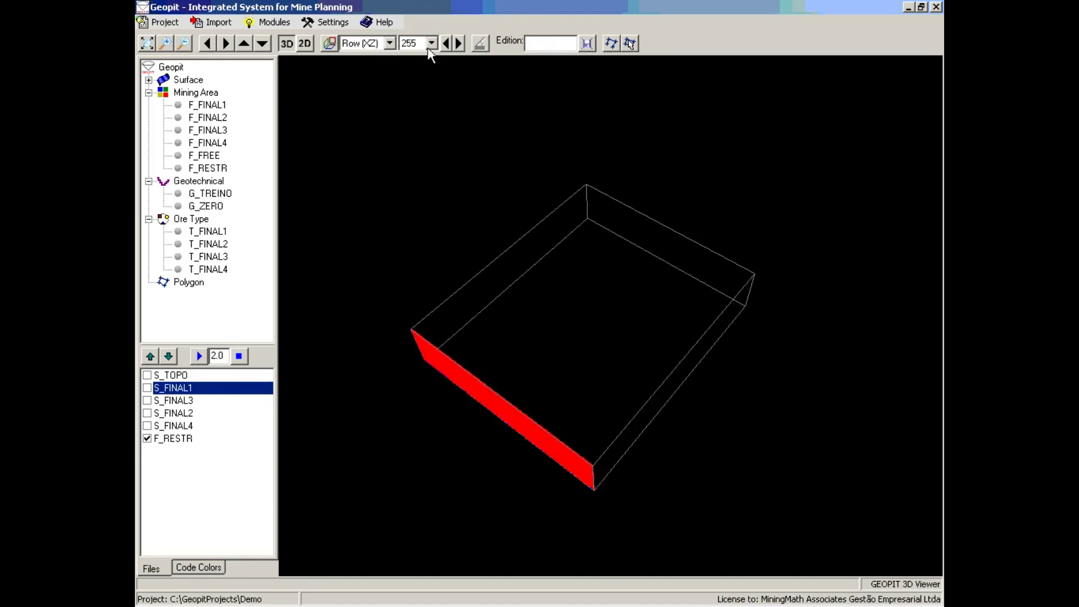
left_click(446, 44)
left_click(447, 44)
left_click(446, 44)
left_click(446, 44)
left_click(446, 43)
left_click(446, 44)
left_click(446, 44)
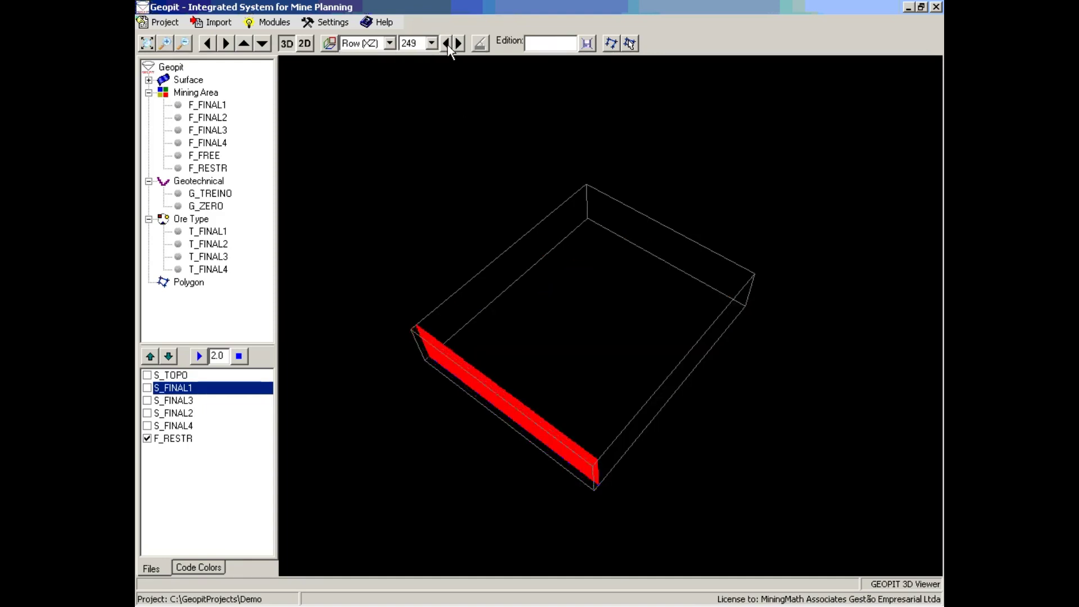
mouse_move(501, 201)
left_mouse_down()
mouse_move(482, 196)
mouse_move(502, 186)
left_mouse_up()
Step: Switch F_RESTR to Col (YZ) sections and step back through them to section 134
left_click(390, 43)
left_click(379, 59)
left_click_drag(450, 118, 474, 162)
left_click(446, 43)
left_click(446, 43)
left_click(446, 43)
left_click(446, 43)
mouse_move(575, 271)
left_mouse_down()
mouse_move(562, 239)
mouse_move(580, 267)
left_mouse_up()
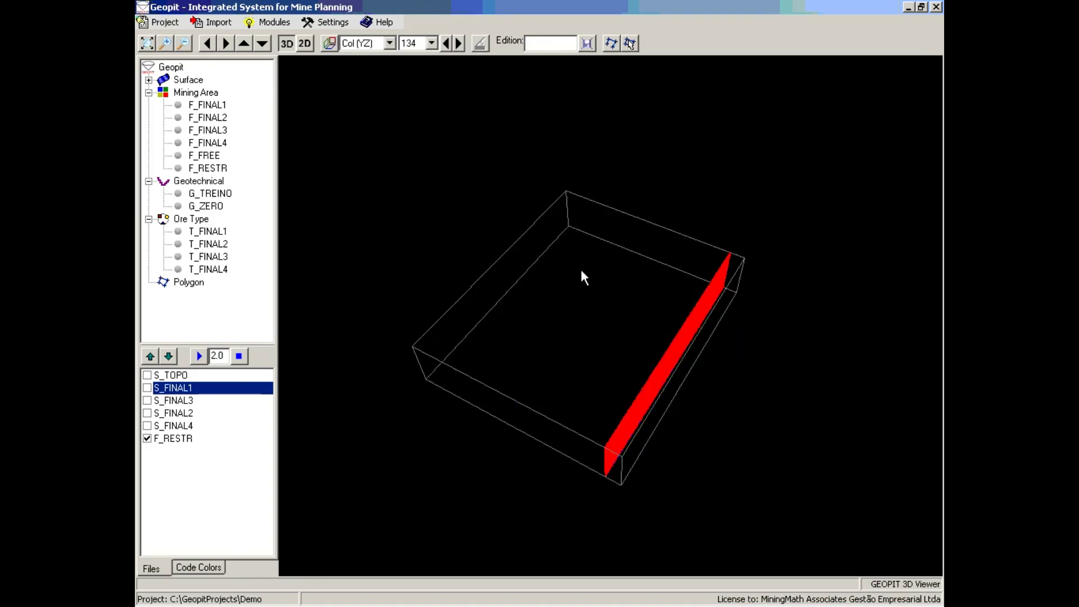
Step: Switch F_RESTR back to Level (XY) sections and examine the blocks of level 70 in 3D up close and as a whole
left_click(389, 43)
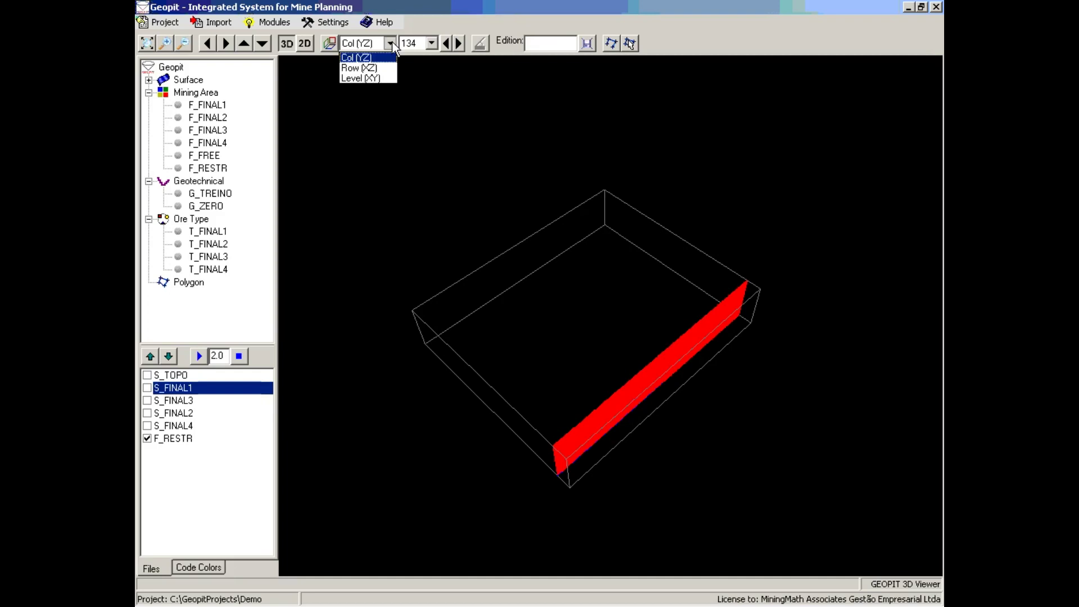
left_click(382, 77)
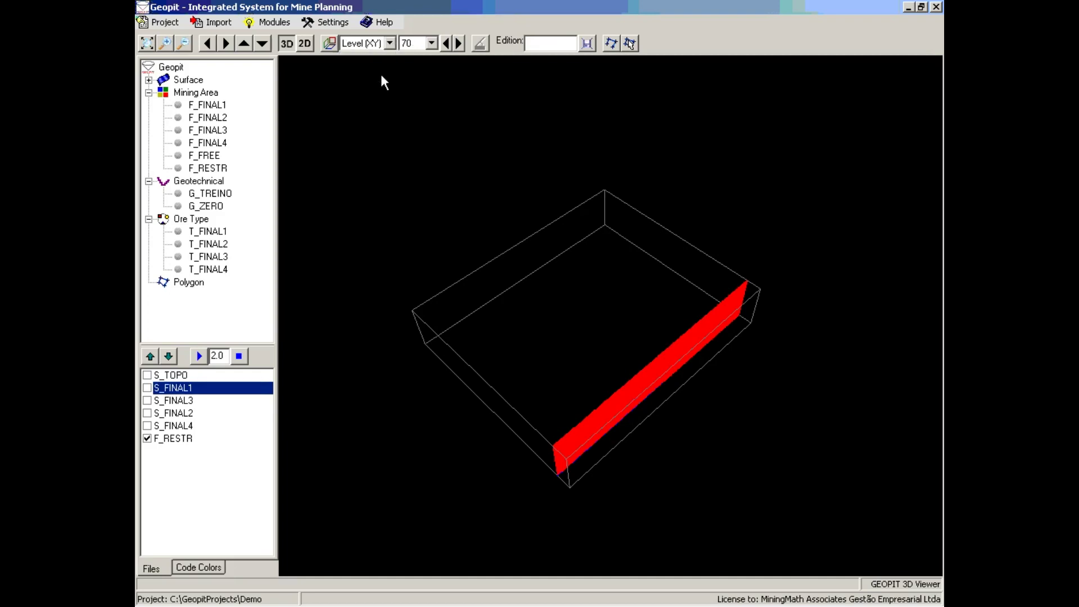
left_click_drag(557, 236, 565, 275)
scroll(564, 274, "up", 10)
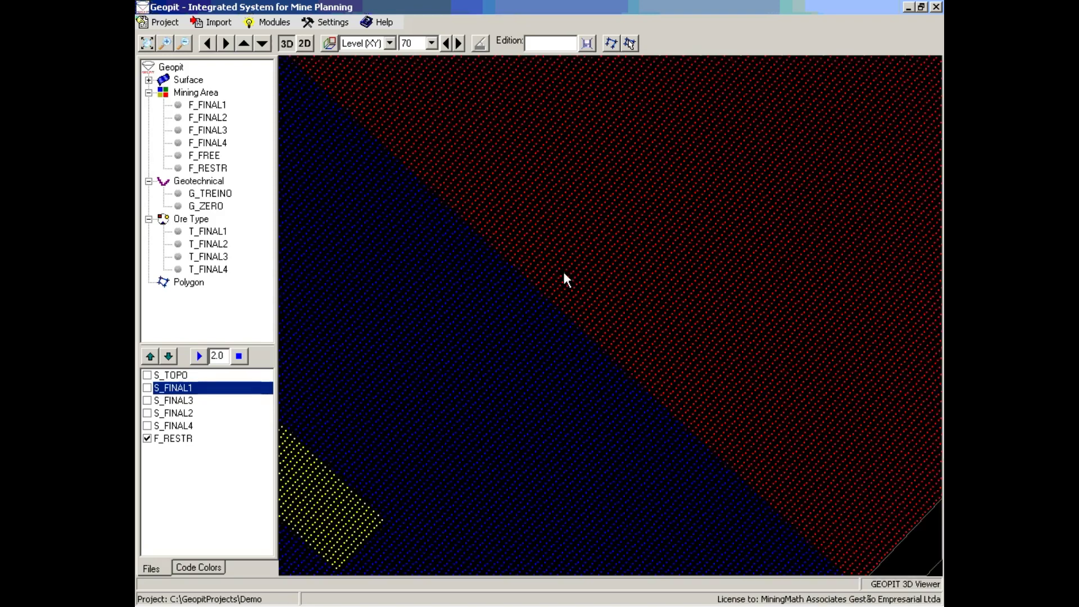
scroll(551, 274, "down", 8)
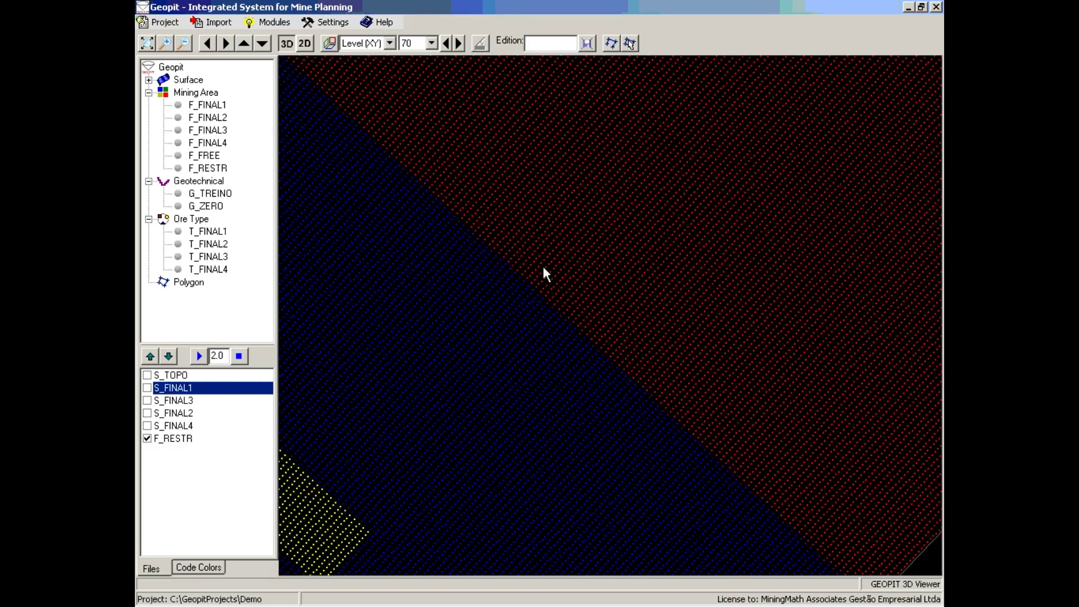
scroll(546, 331, "down", 8)
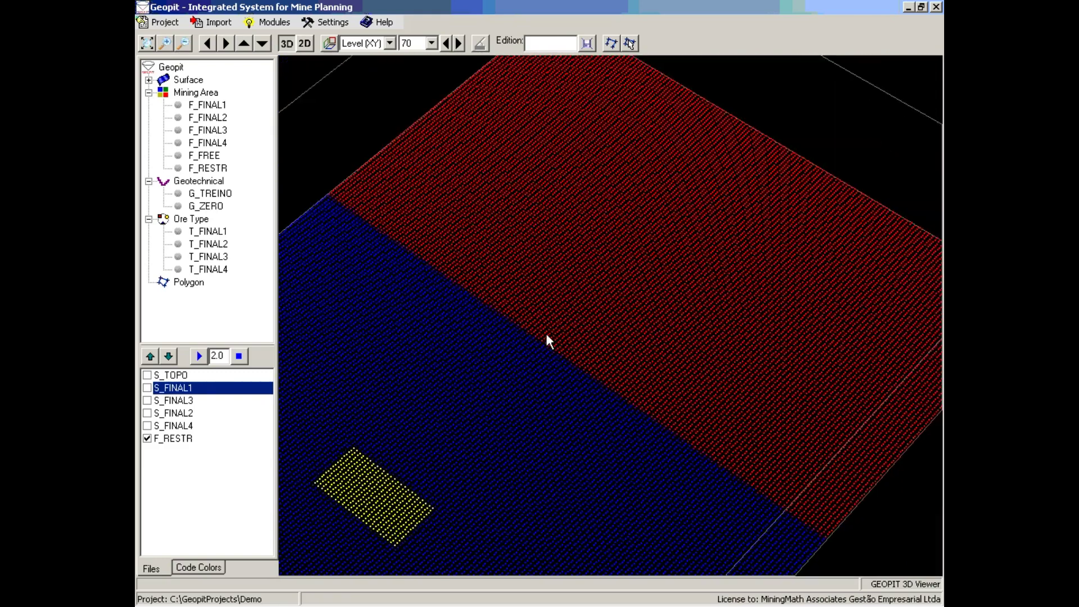
scroll(547, 326, "up", 2)
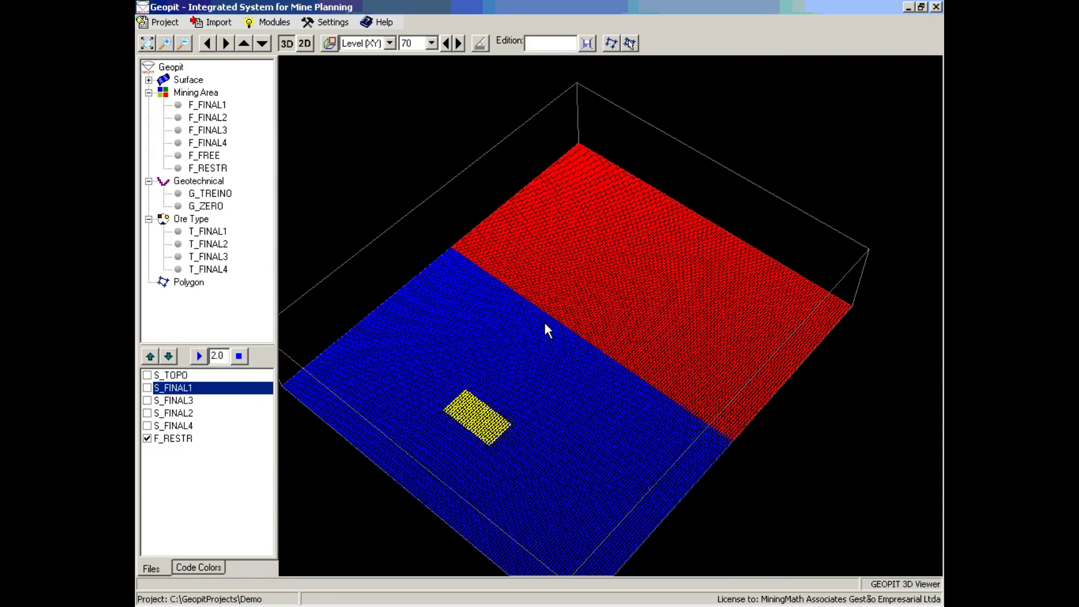
scroll(547, 326, "down", 4)
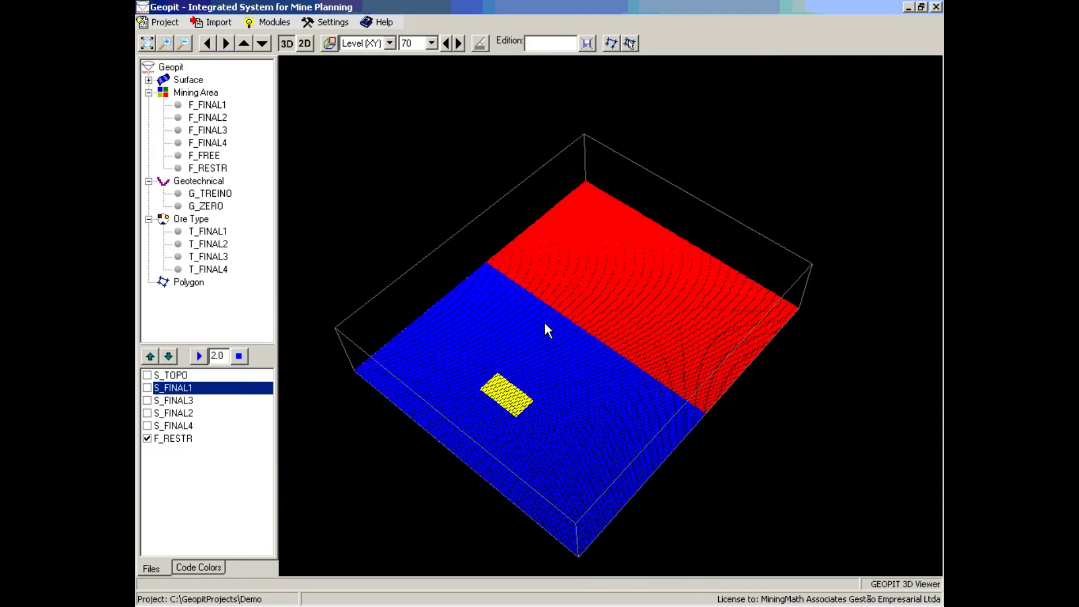
Step: Open the code colors and review the color lists for the Geotechnical and Ore Type codes
left_click(198, 568)
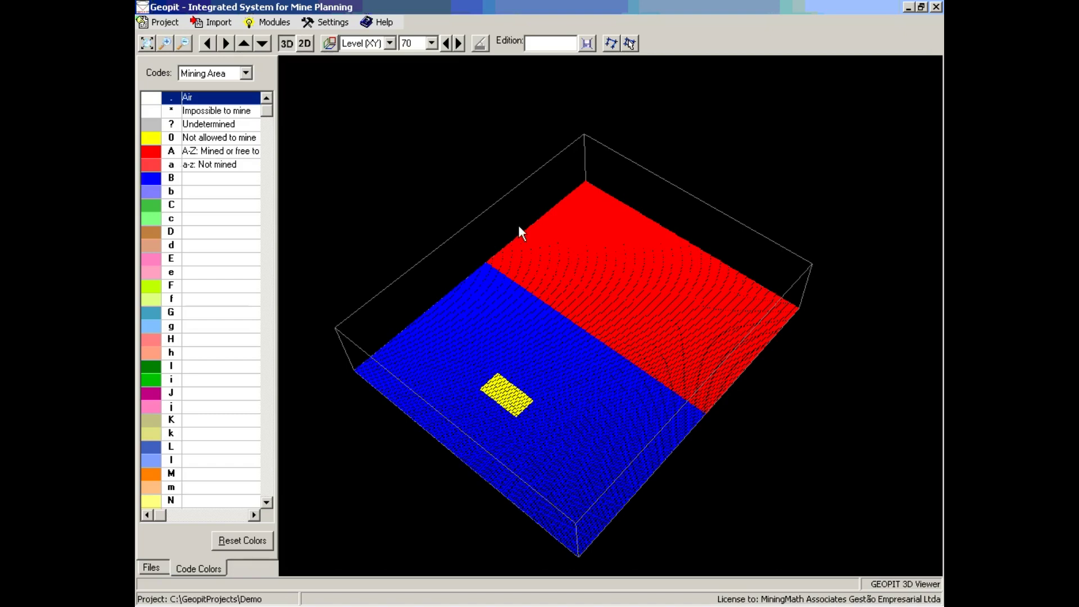
left_click(248, 70)
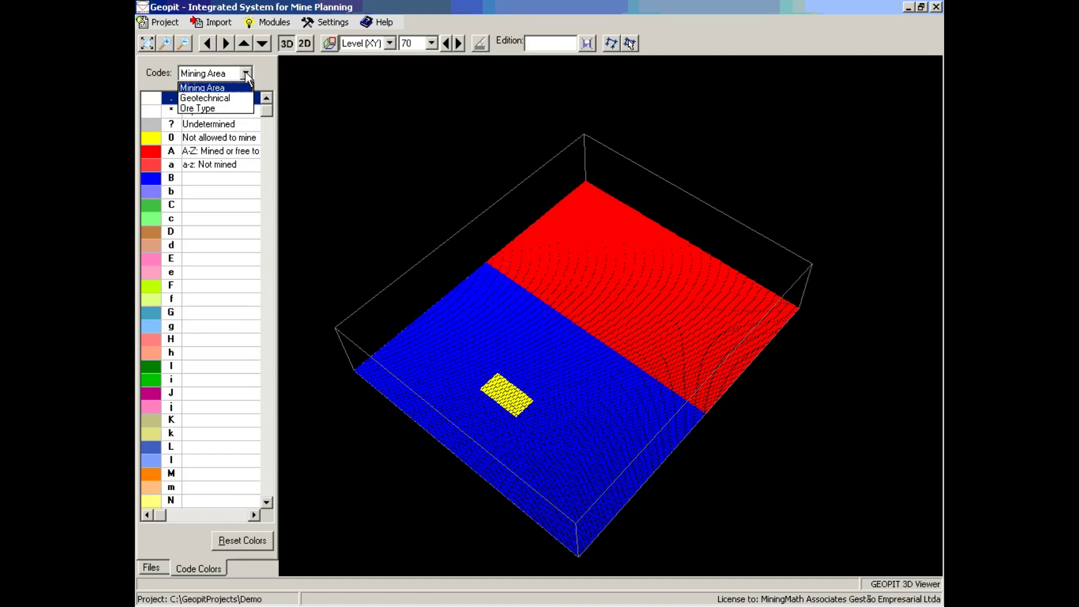
left_click(231, 96)
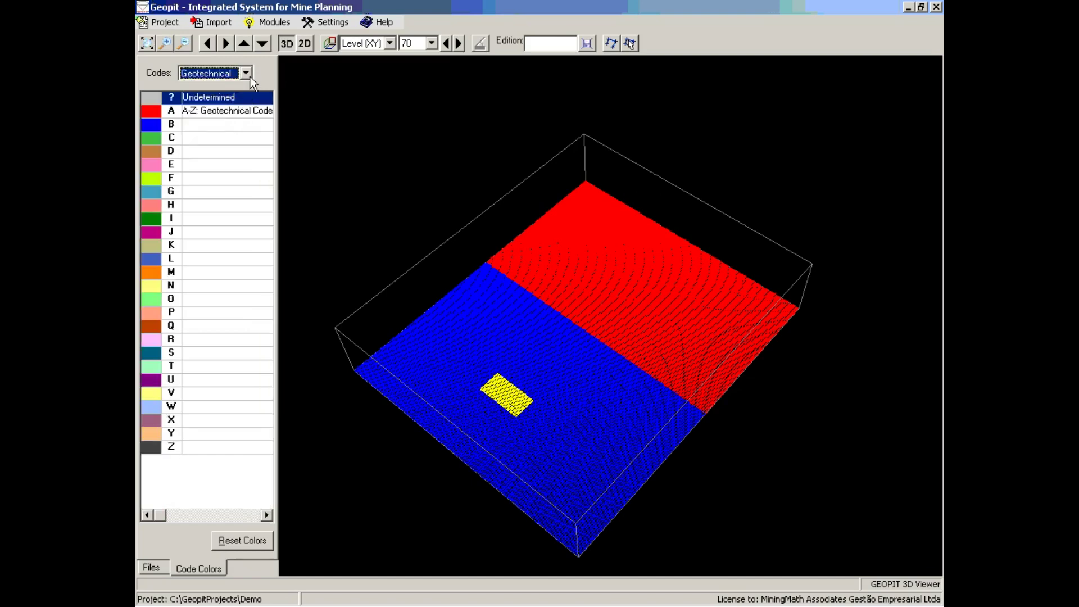
left_click(246, 72)
left_click(221, 106)
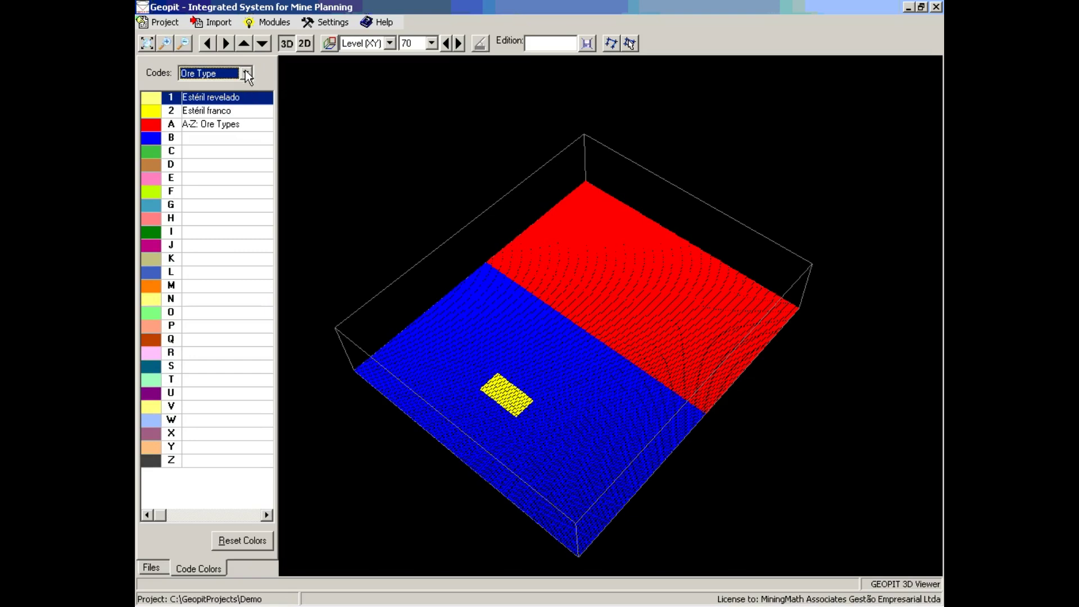
Step: Return to the Mining Area code colors and select code 0, Not allowed to mine
left_click(245, 72)
left_click(231, 87)
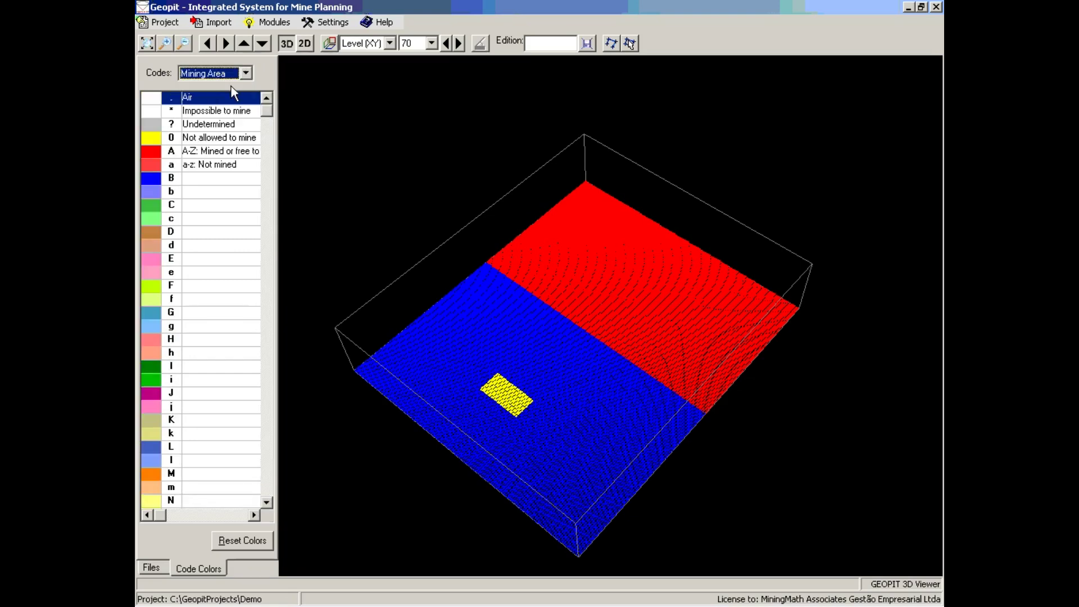
left_click(211, 138)
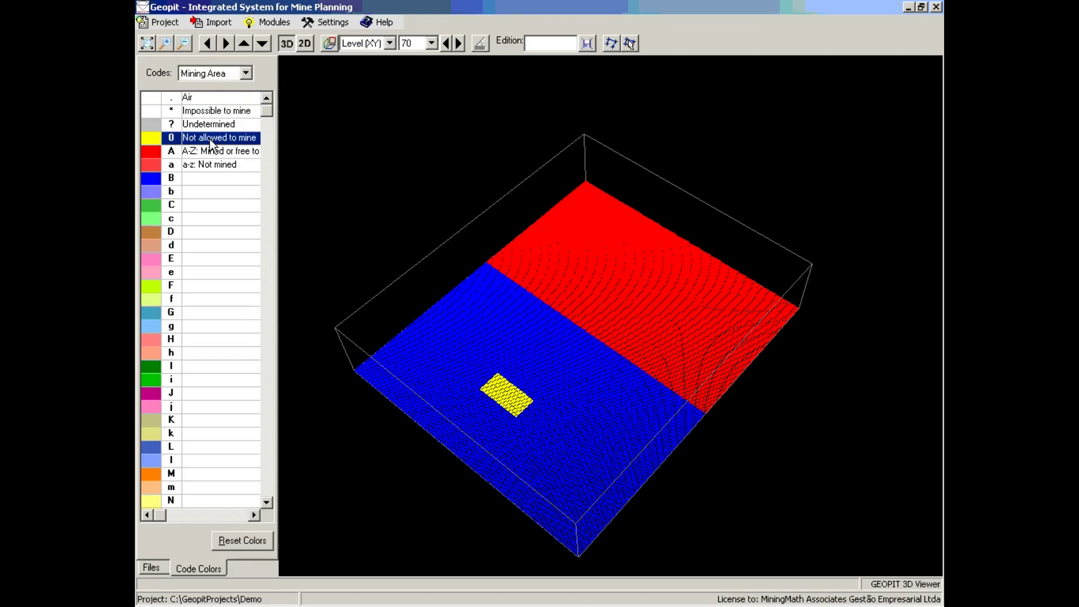
Step: Change the Mining Area color of code A to orange
left_click(202, 161)
left_click(201, 153)
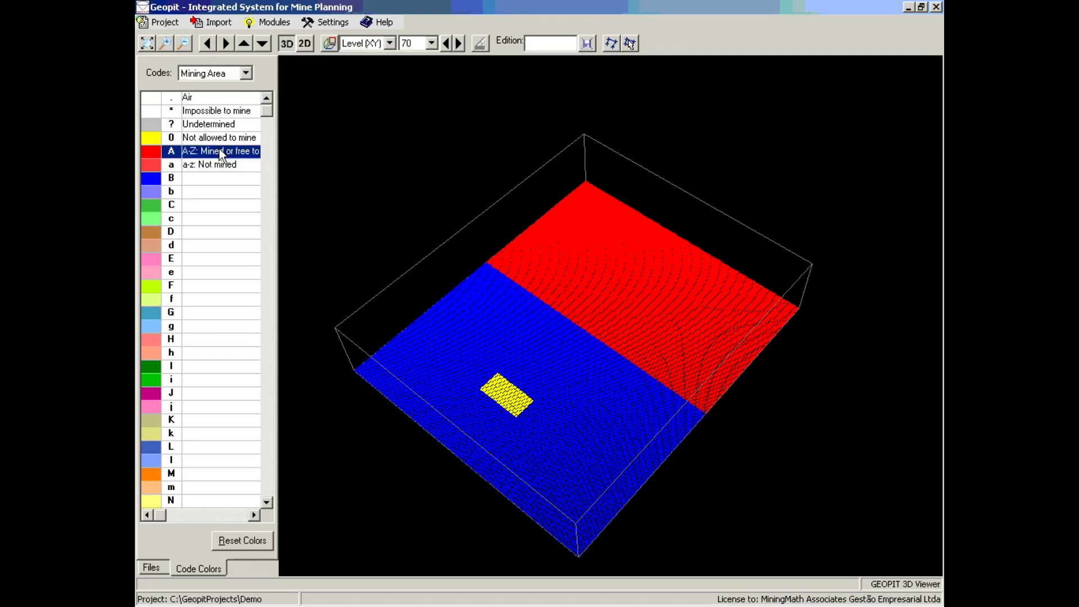
double_click(222, 150)
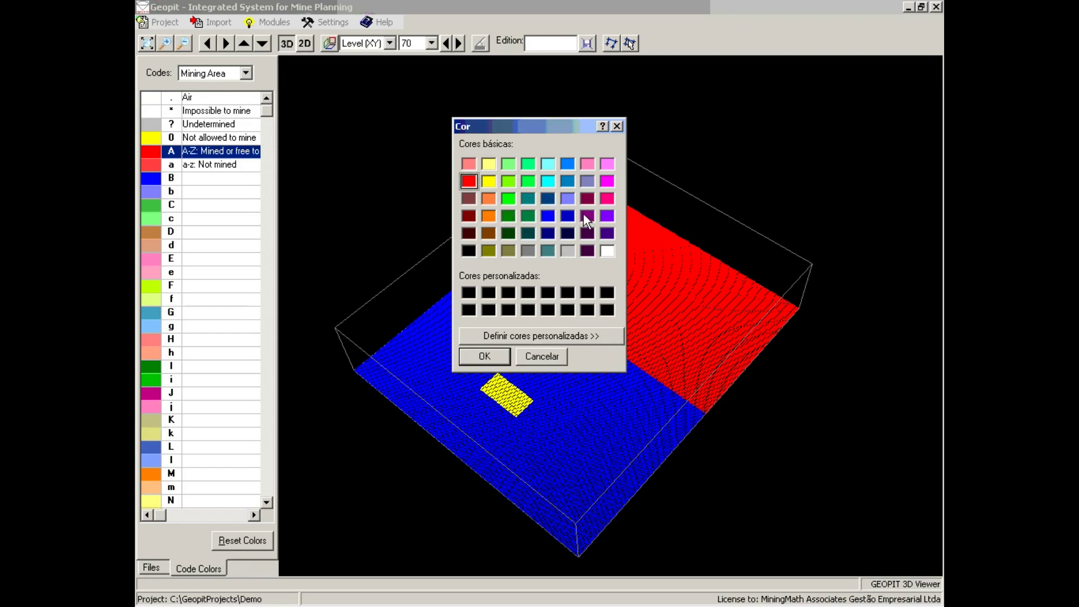
left_click(489, 215)
left_click(482, 360)
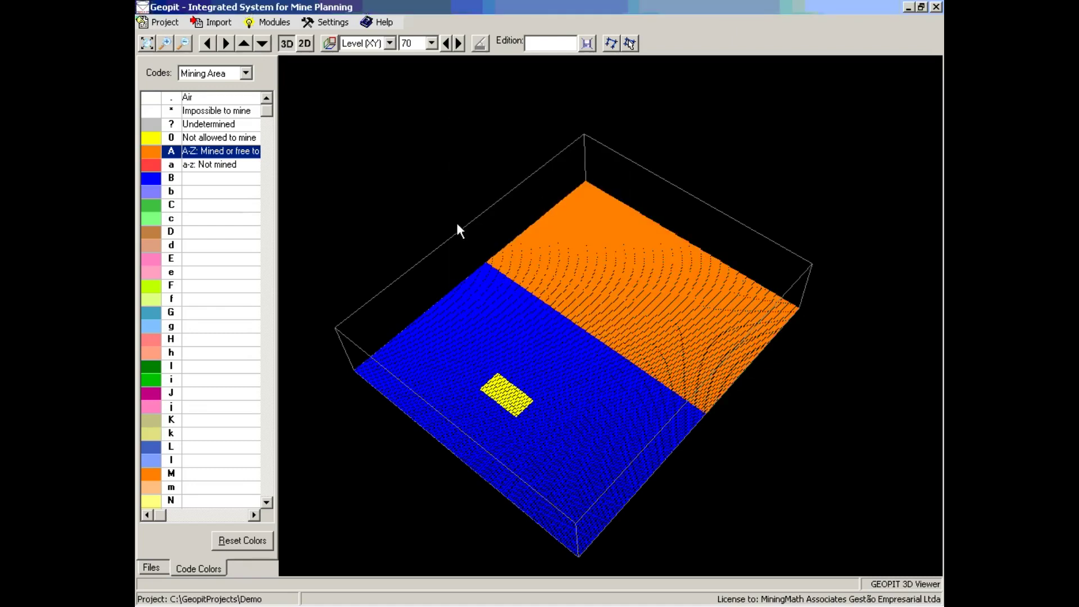
Step: Reset the Mining Area code colors to their defaults and confirm the reset
left_click(245, 541)
left_click(501, 329)
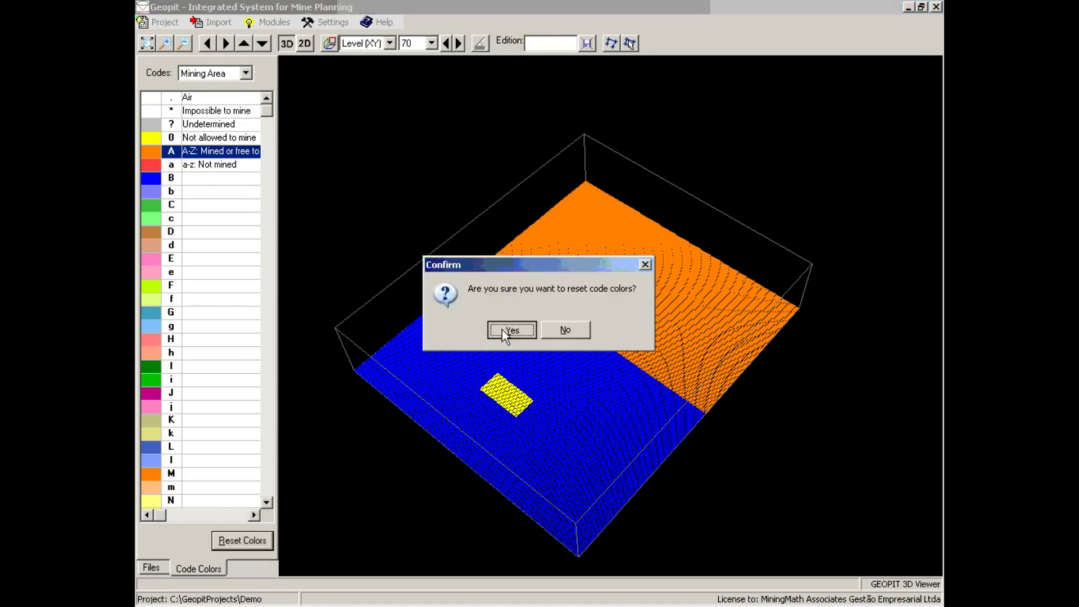
Step: Return to the project files and examine the F_RESTR mining area in 3D from several angles and distances
left_click_drag(454, 214, 441, 315)
left_click(156, 567)
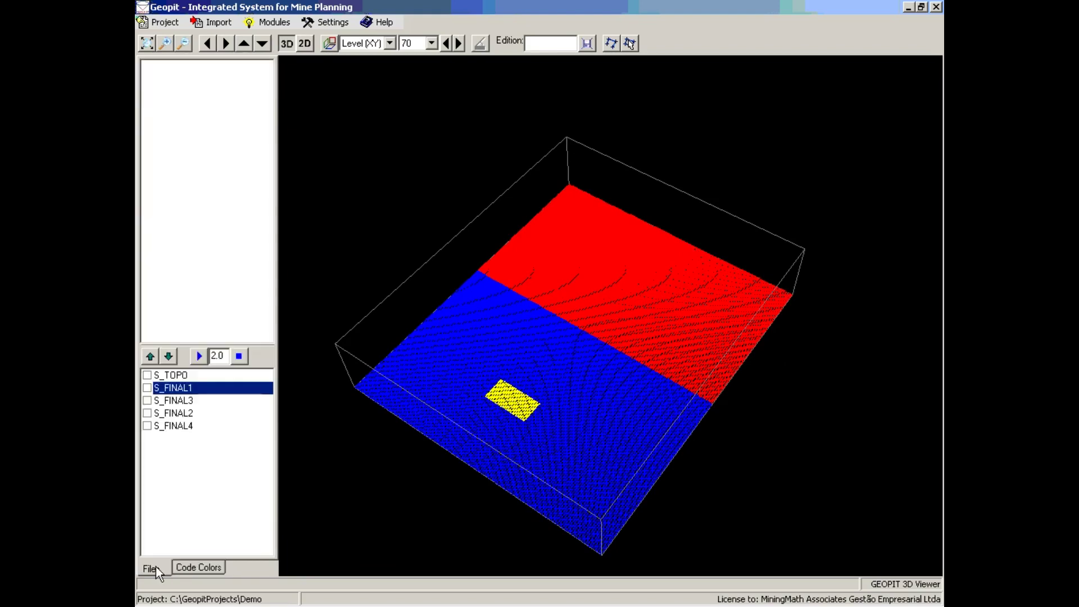
mouse_move(607, 228)
left_mouse_down()
mouse_move(610, 255)
mouse_move(612, 236)
mouse_move(607, 246)
left_mouse_up()
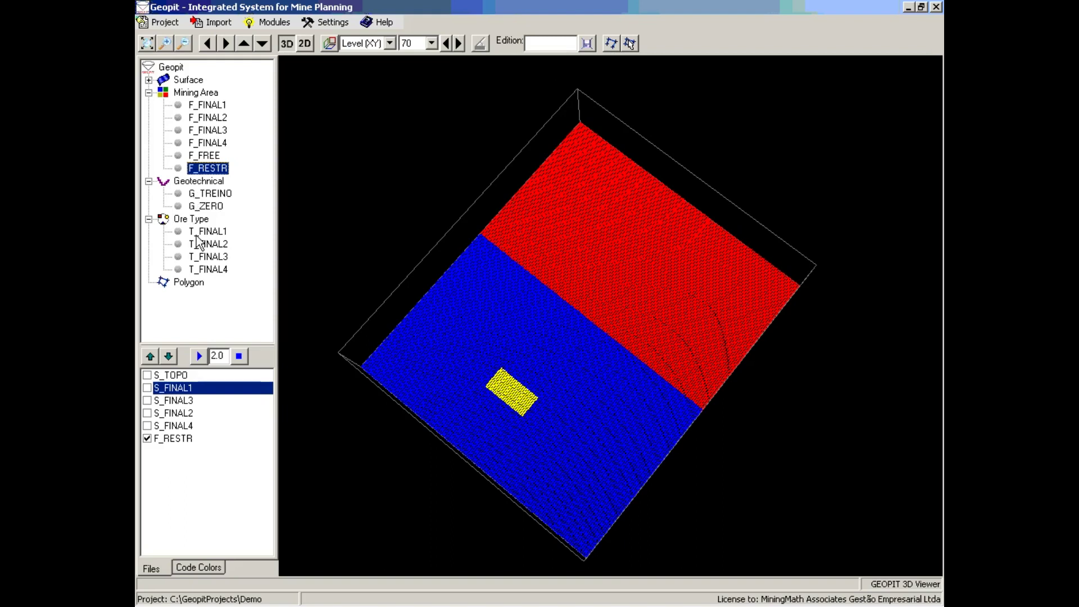
left_click_drag(568, 360, 589, 306)
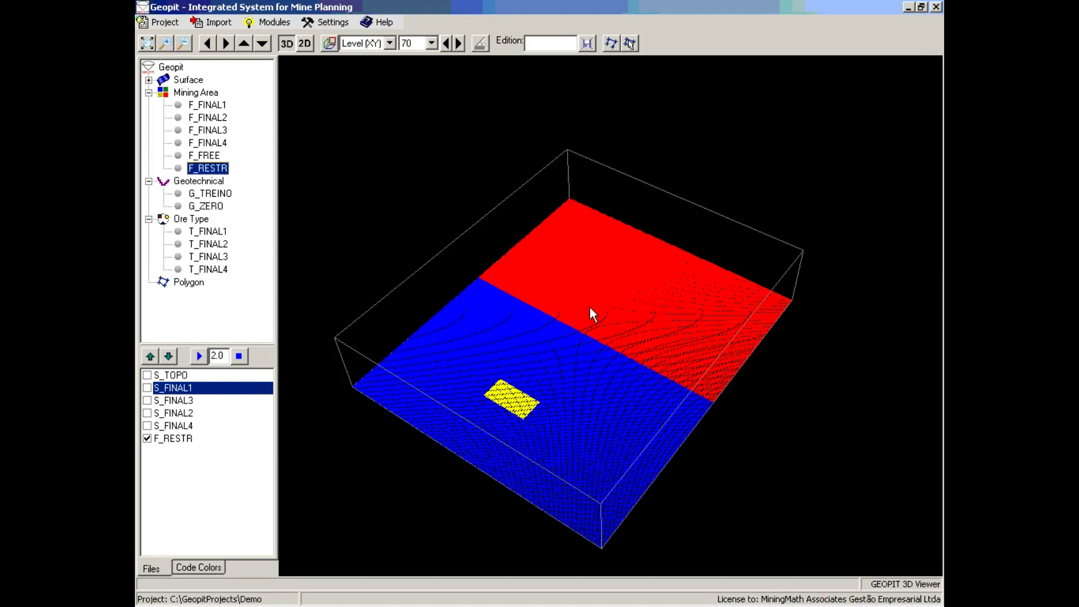
left_click_drag(547, 254, 537, 307)
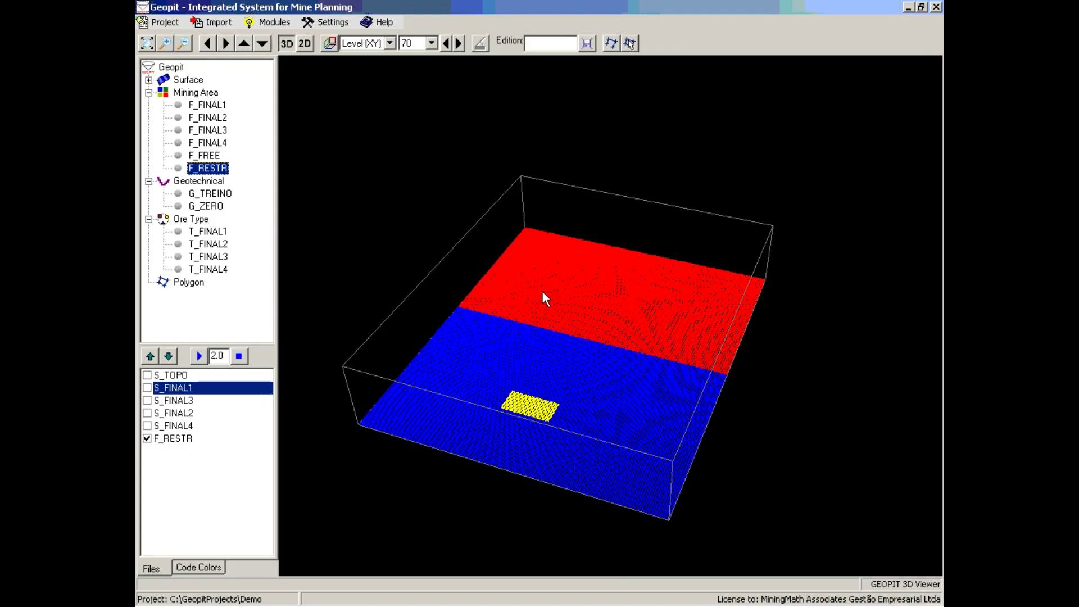
left_click_drag(541, 281, 652, 282)
scroll(640, 299, "up", 5)
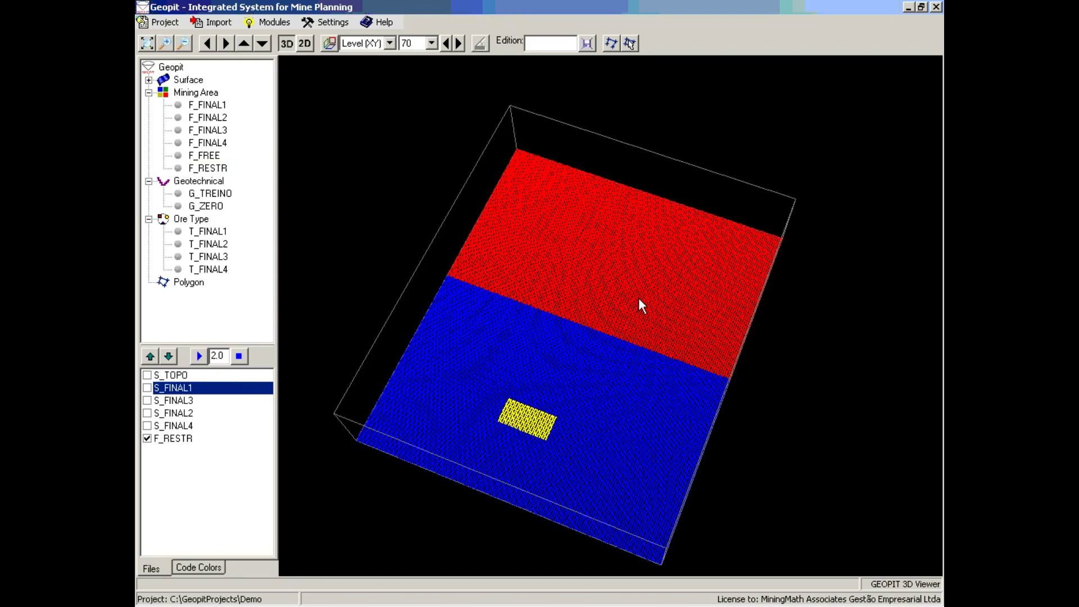
scroll(638, 295, "down", 5)
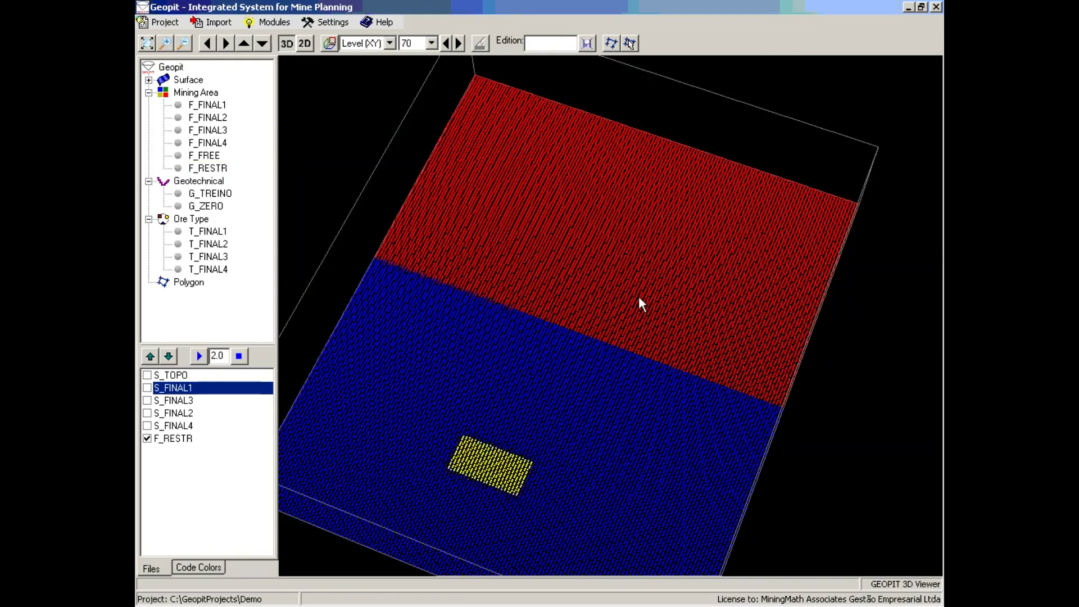
left_click_drag(640, 279, 638, 267)
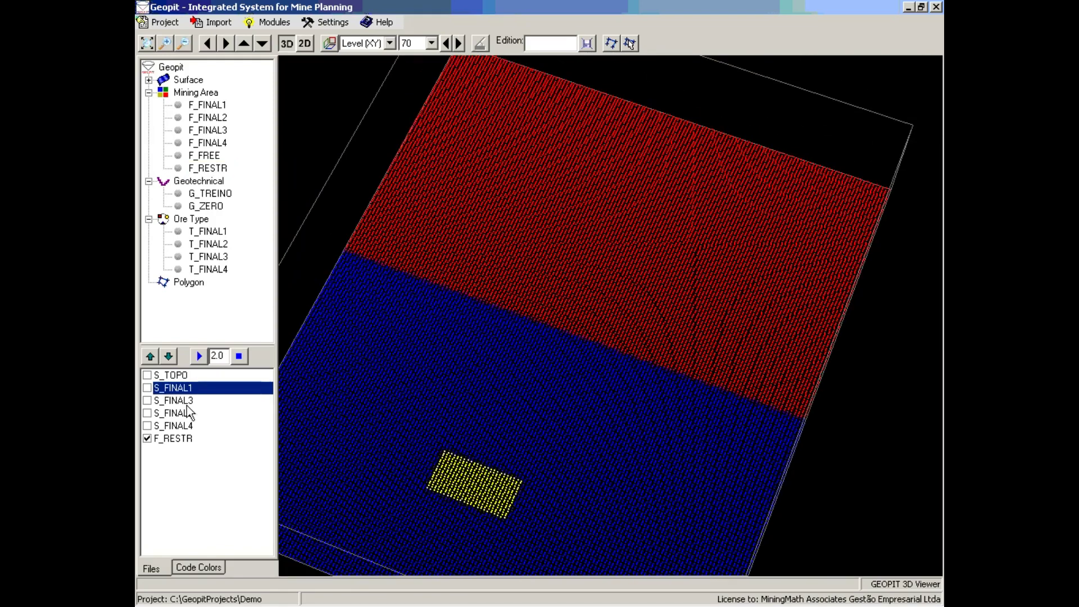
Step: Display the F_RESTR mining area as lines and inspect its grid up close in 3D
left_click(171, 438)
right_click(216, 440)
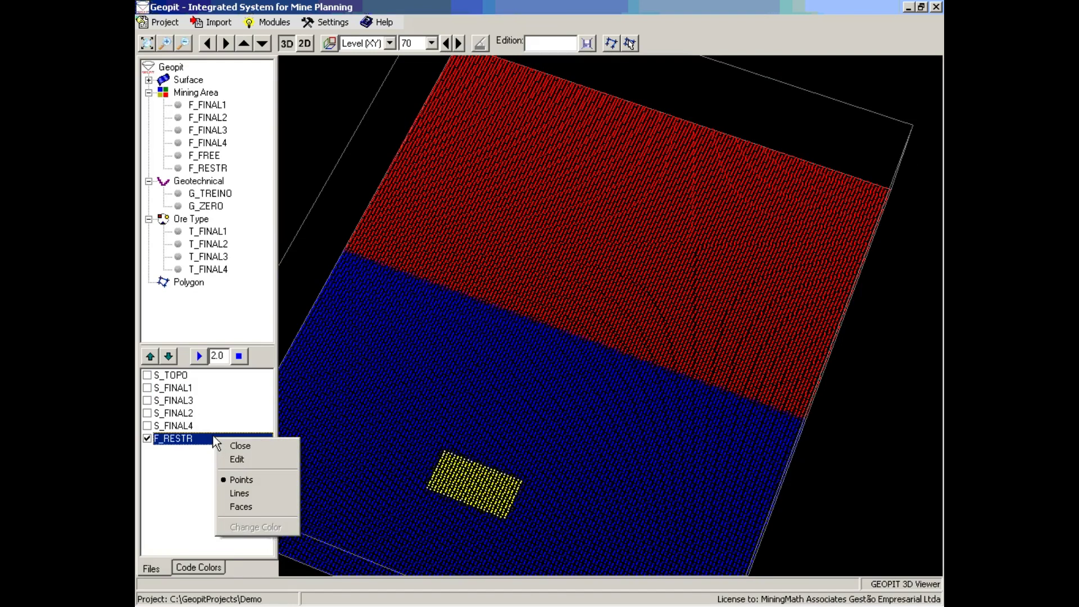
left_click(255, 490)
left_click_drag(584, 373, 563, 316)
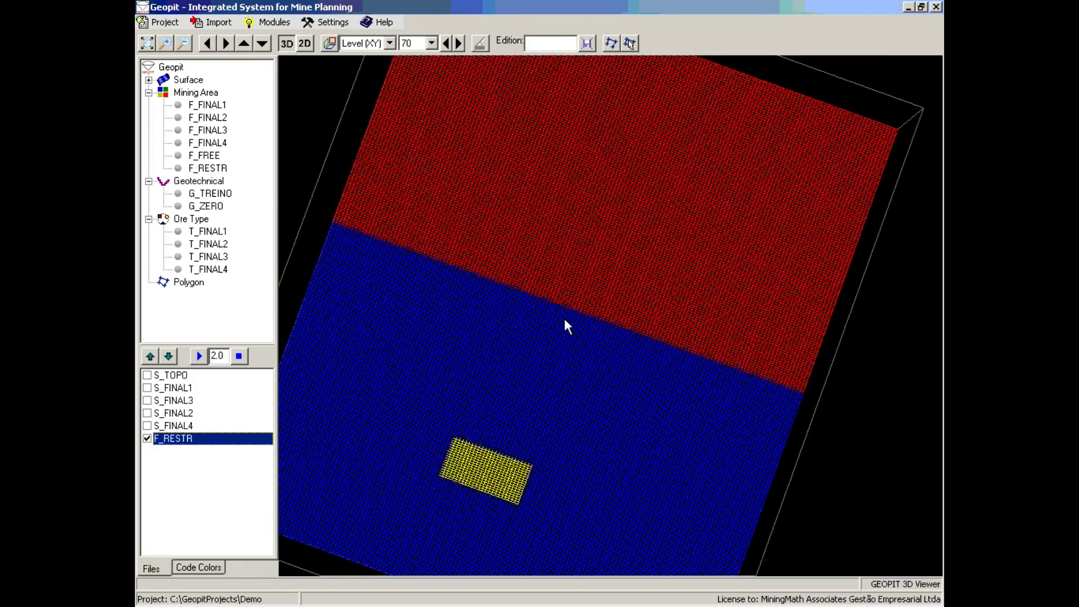
scroll(566, 311, "up", 5)
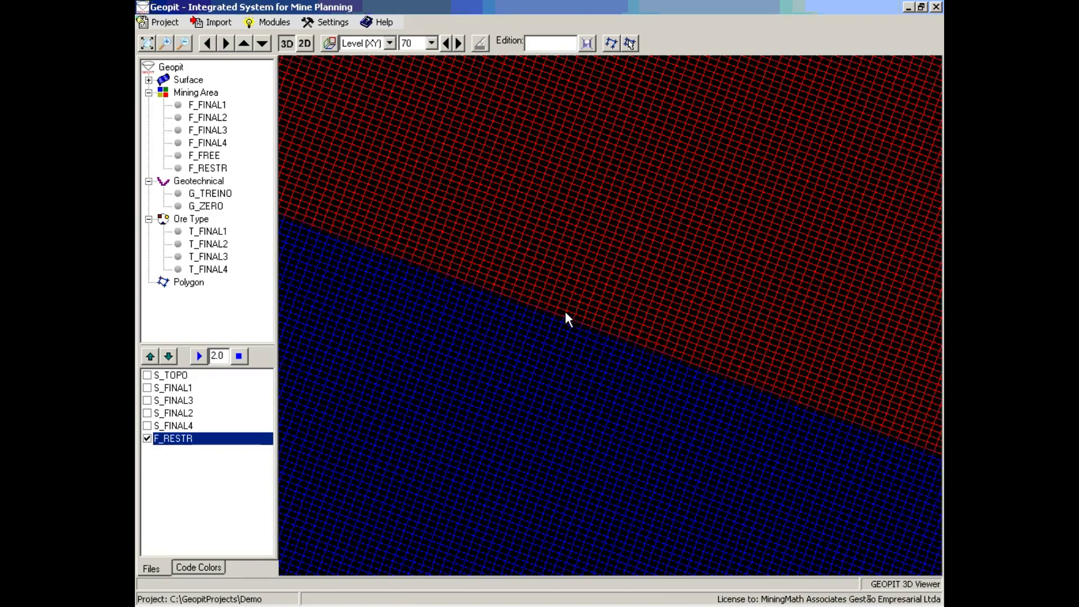
scroll(565, 316, "down", 8)
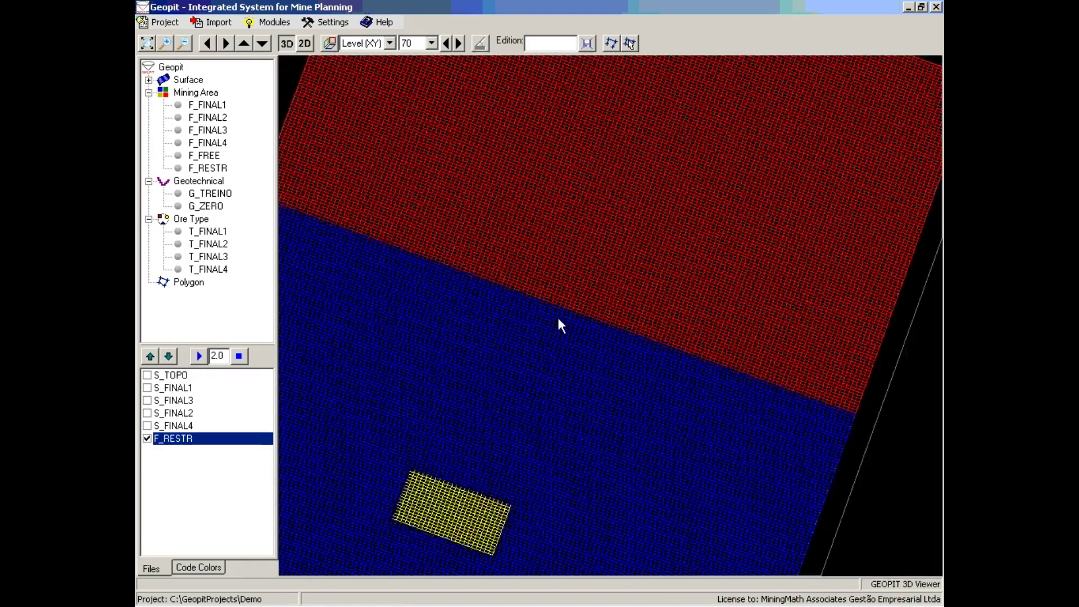
Step: Switch to the 2D level view and inspect the grid along the border between the red and blue areas
left_click(305, 44)
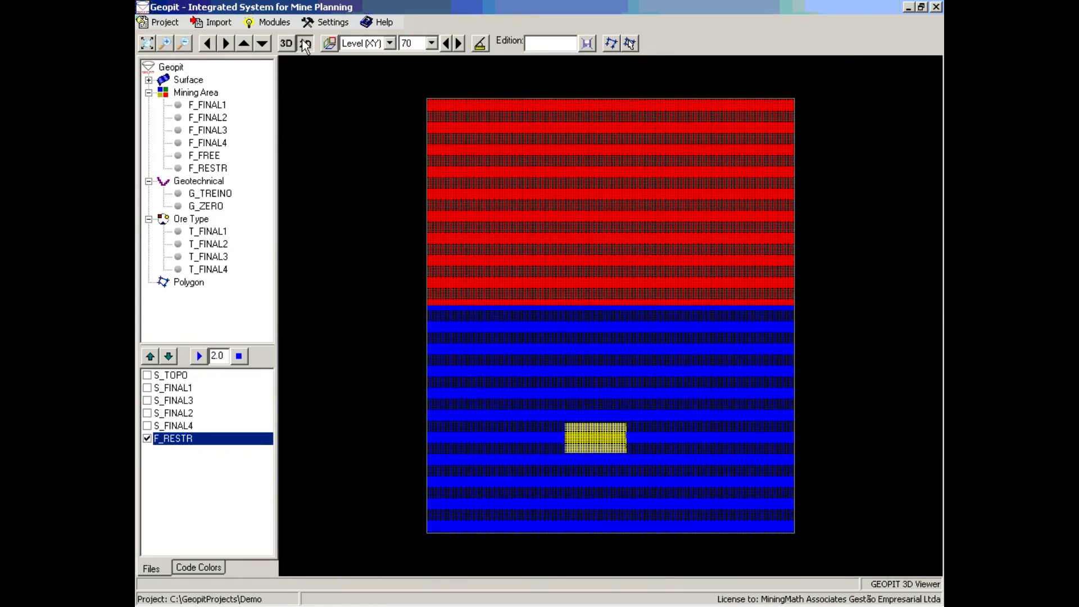
scroll(589, 232, "up", 5)
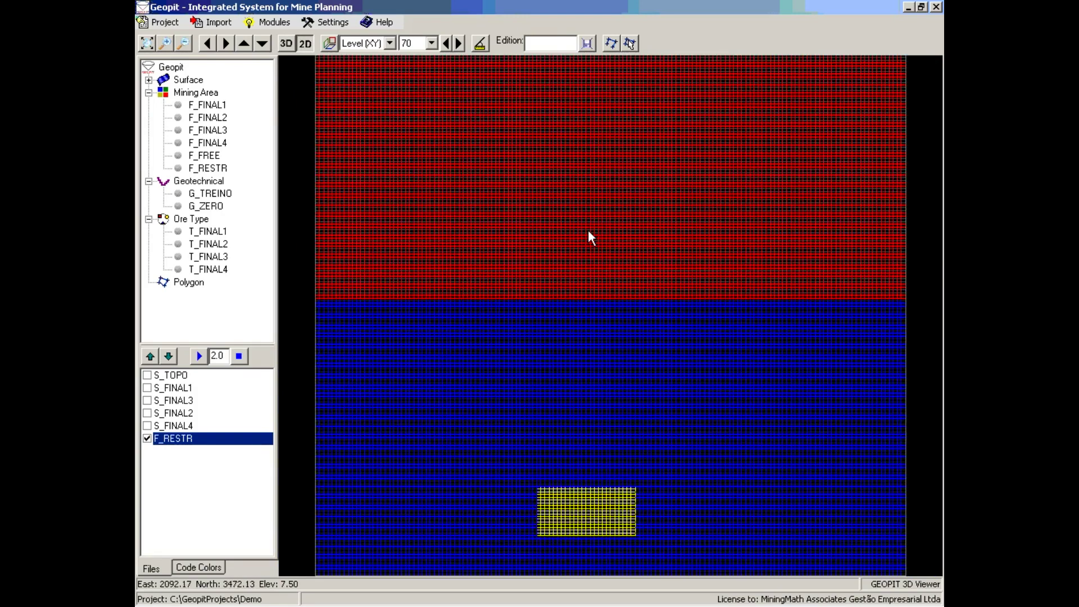
scroll(592, 237, "up", 5)
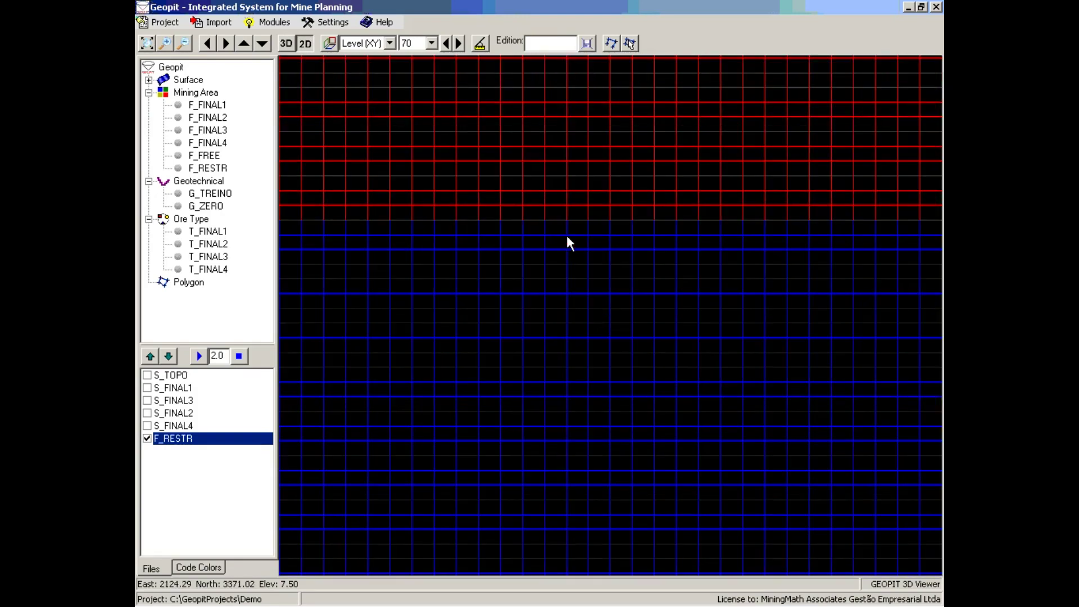
scroll(590, 269, "down", 5)
scroll(592, 270, "up", 5)
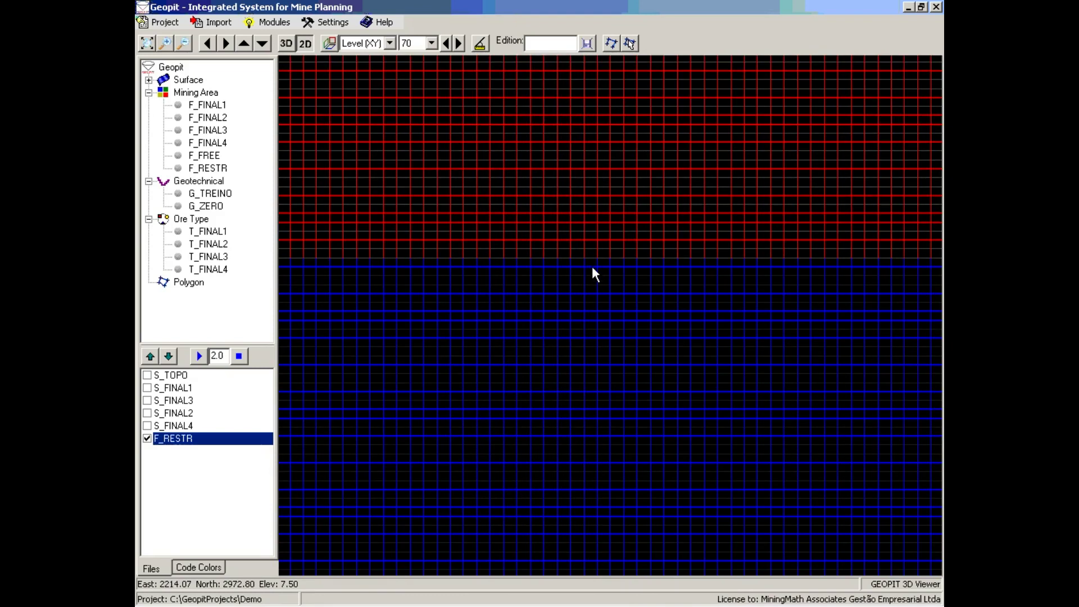
Step: Change the F_RESTR display to points and back to lines
right_click(226, 440)
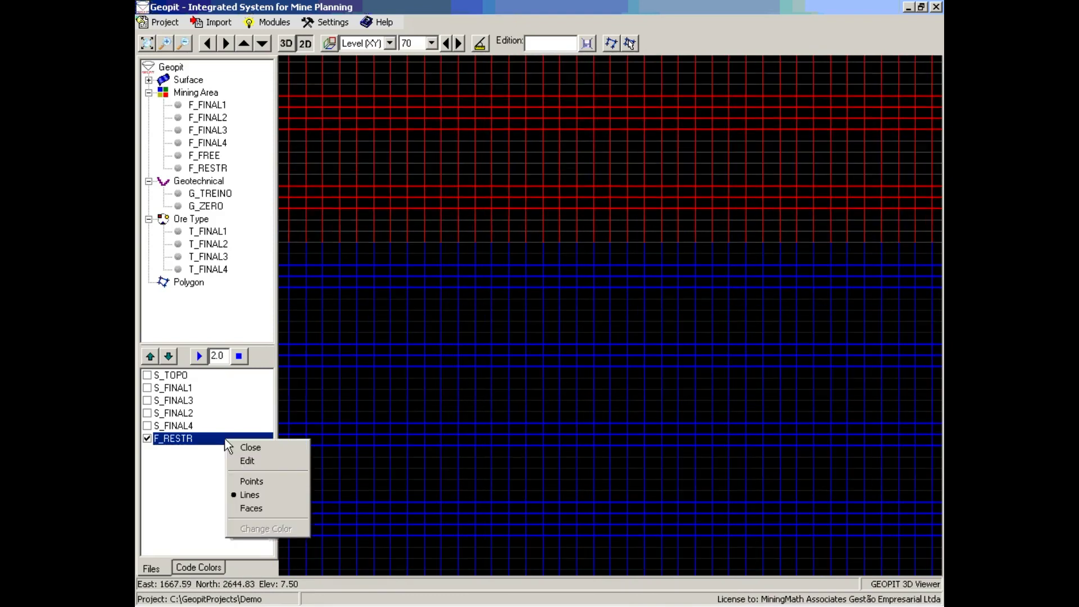
left_click(256, 481)
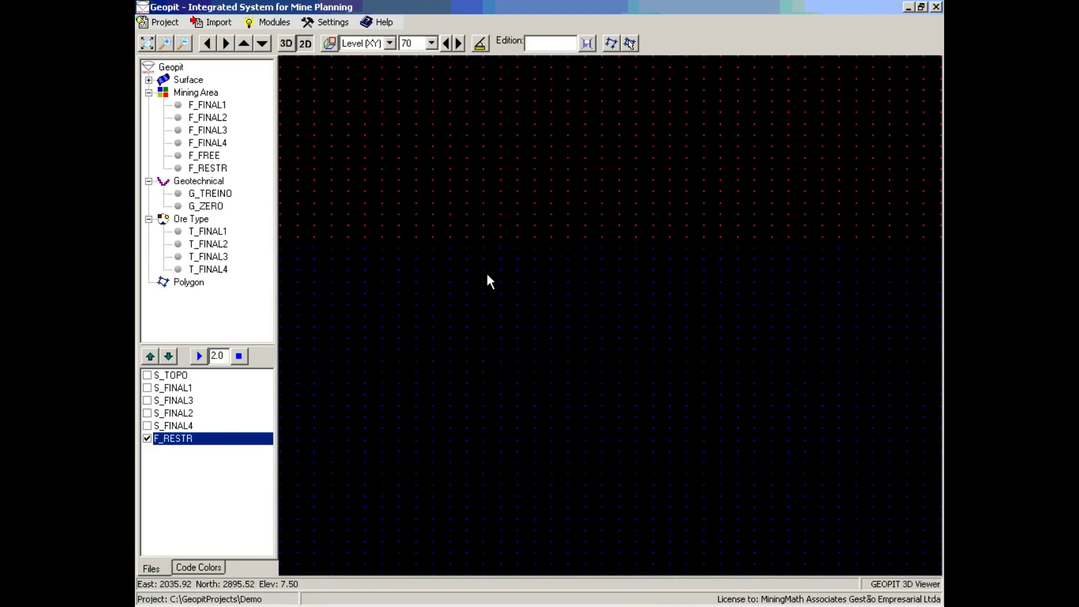
right_click(247, 439)
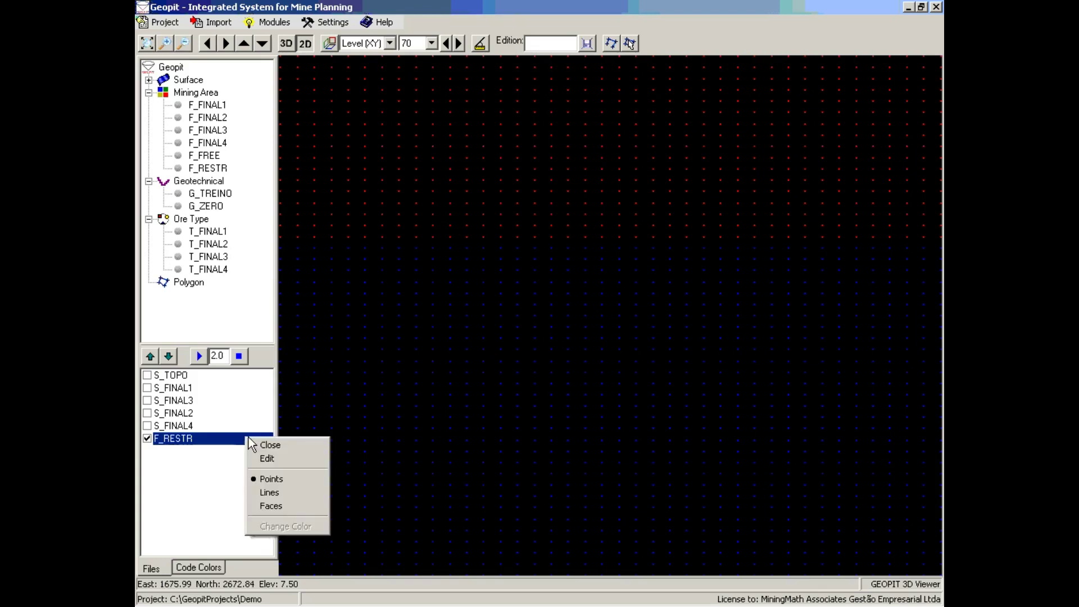
left_click(291, 492)
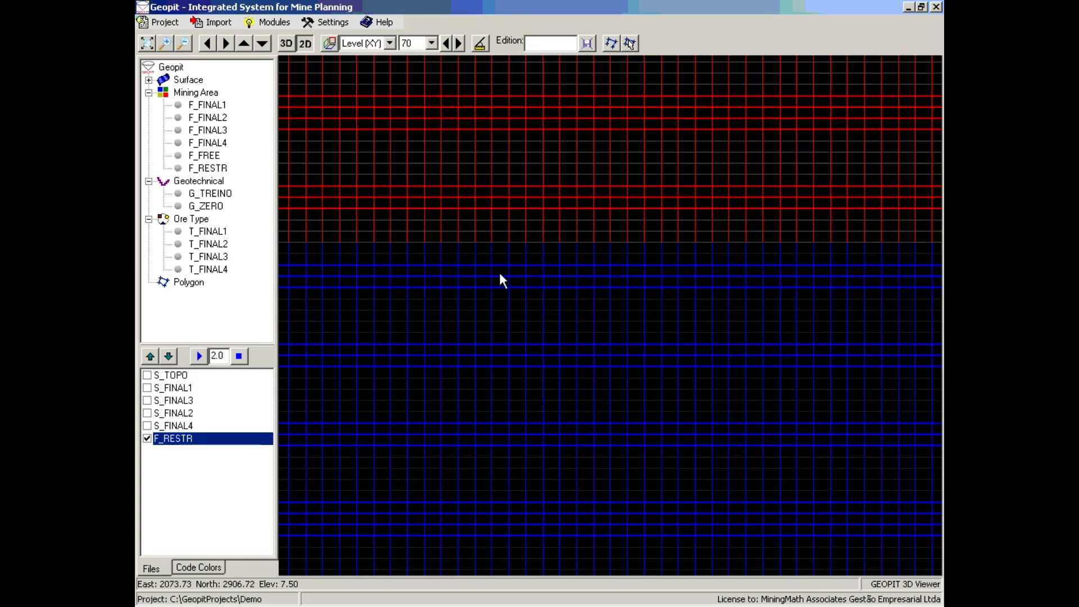
Step: Display F_RESTR as solid faces and bring the whole mining area into view
right_click(204, 441)
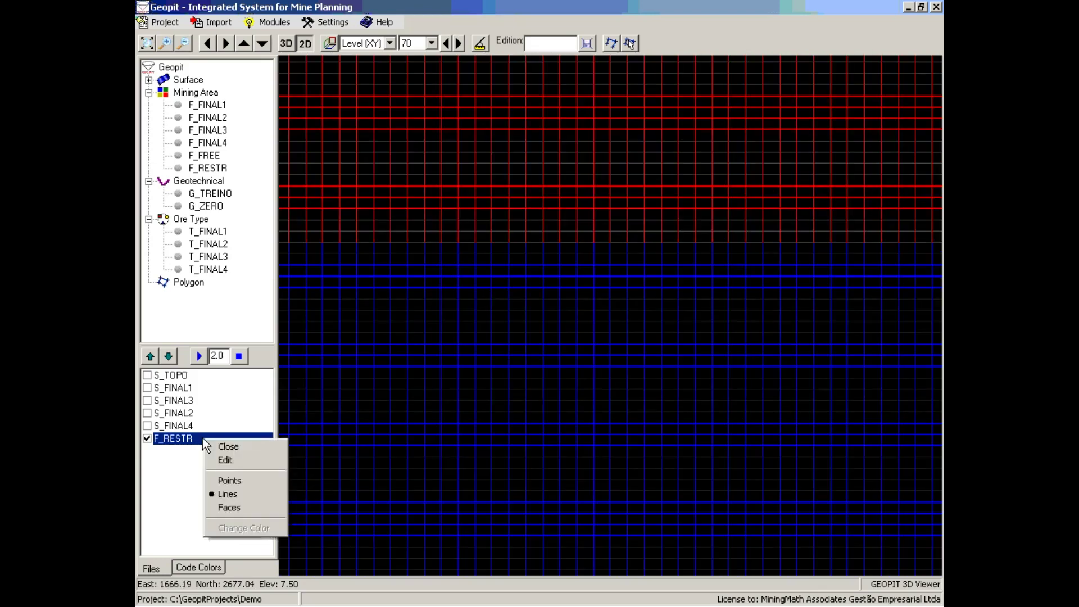
left_click(255, 508)
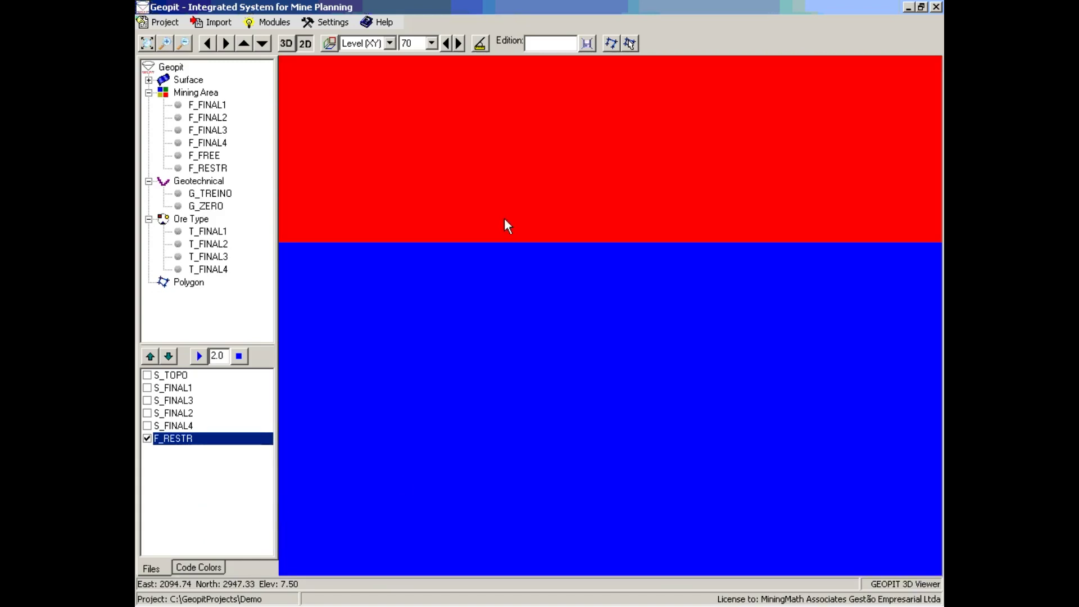
scroll(512, 247, "up", 1)
scroll(512, 253, "down", 2)
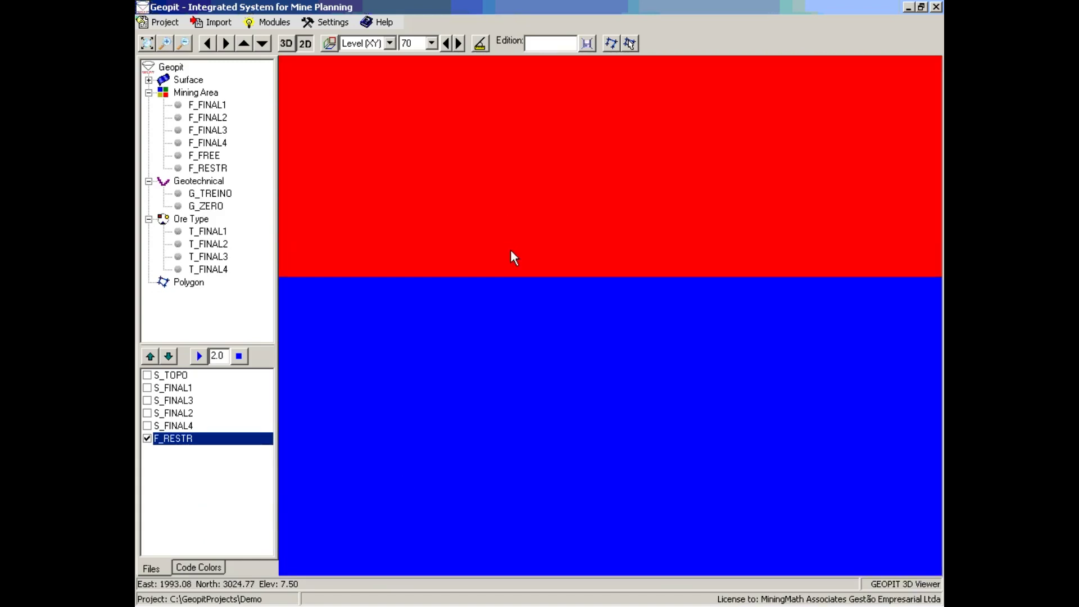
scroll(510, 254, "down", 4)
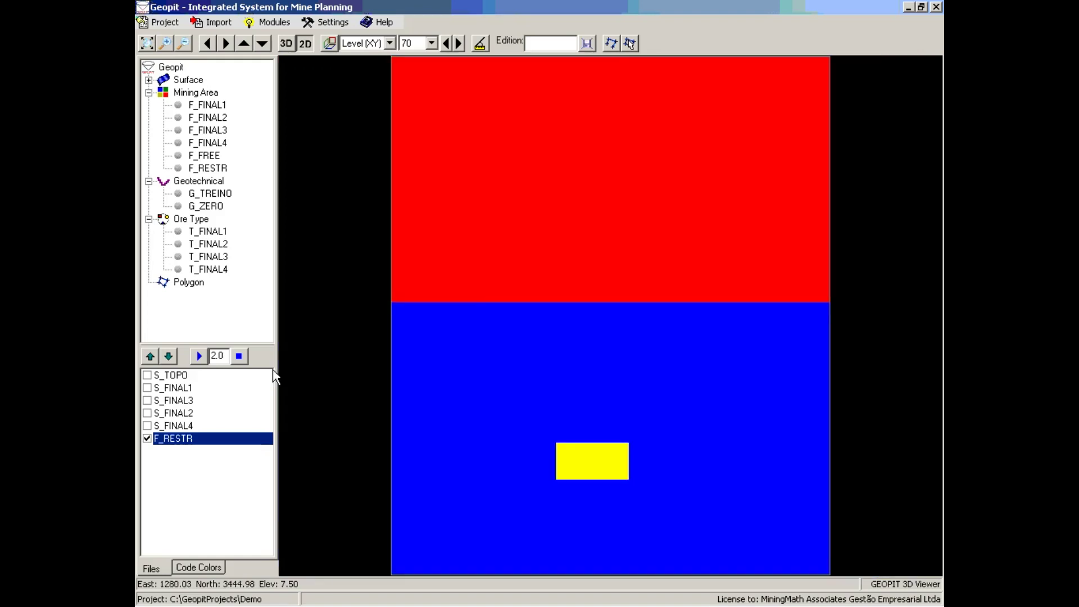
Step: Open F_RESTR for editing and leave it selected among the loaded files
right_click(196, 440)
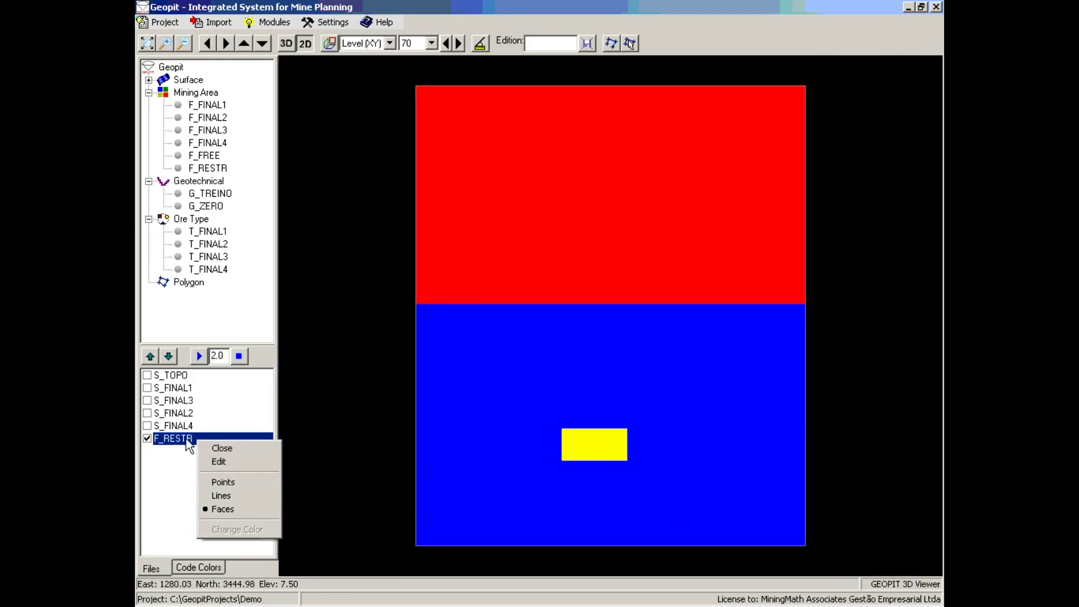
left_click(219, 463)
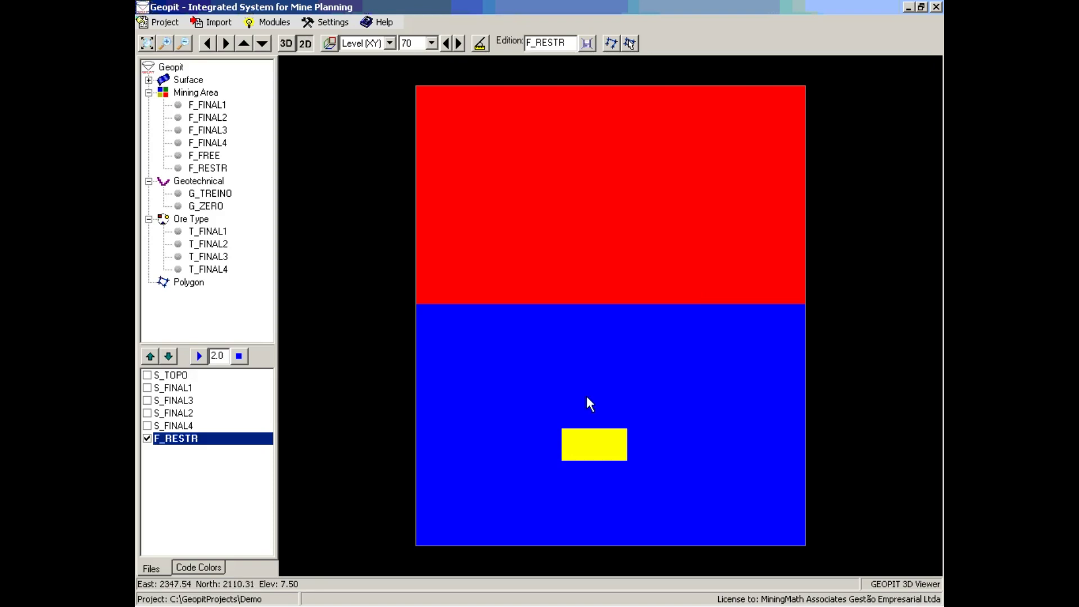
right_click(213, 438)
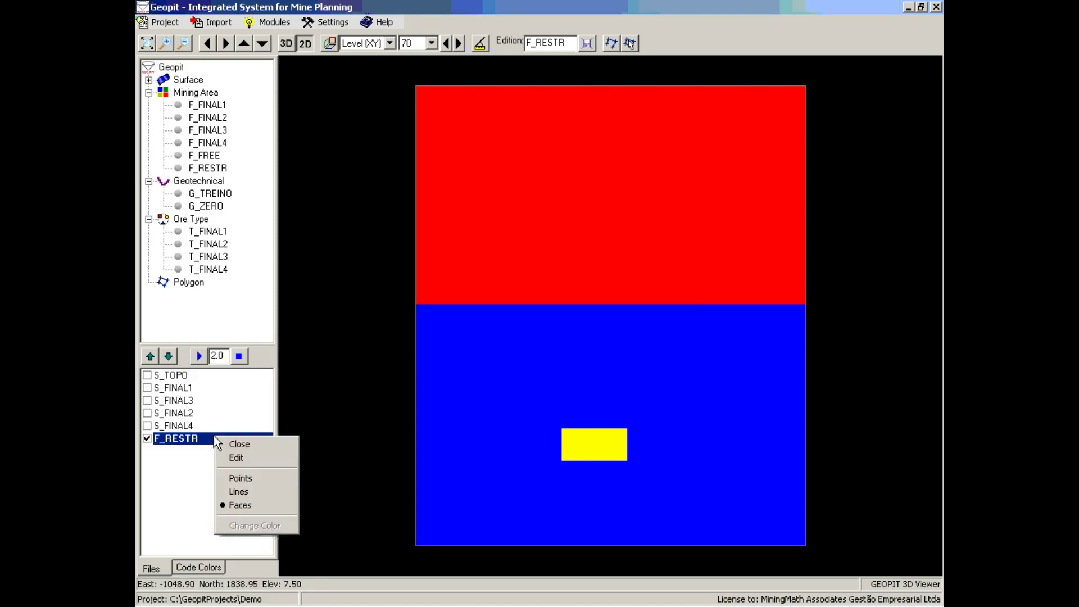
left_click(241, 458)
left_click(183, 423)
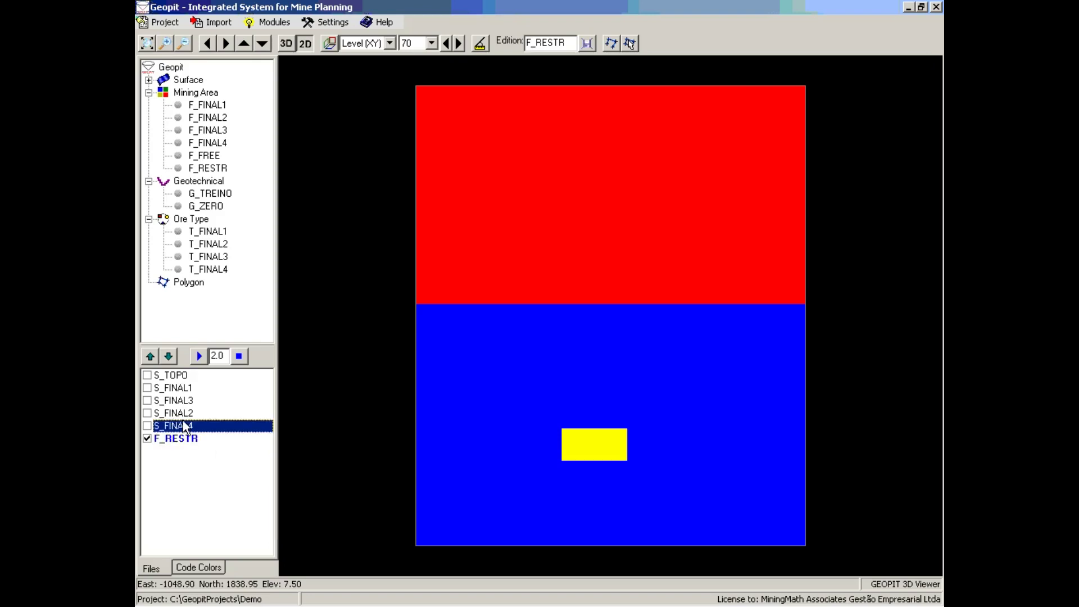
left_click(184, 417)
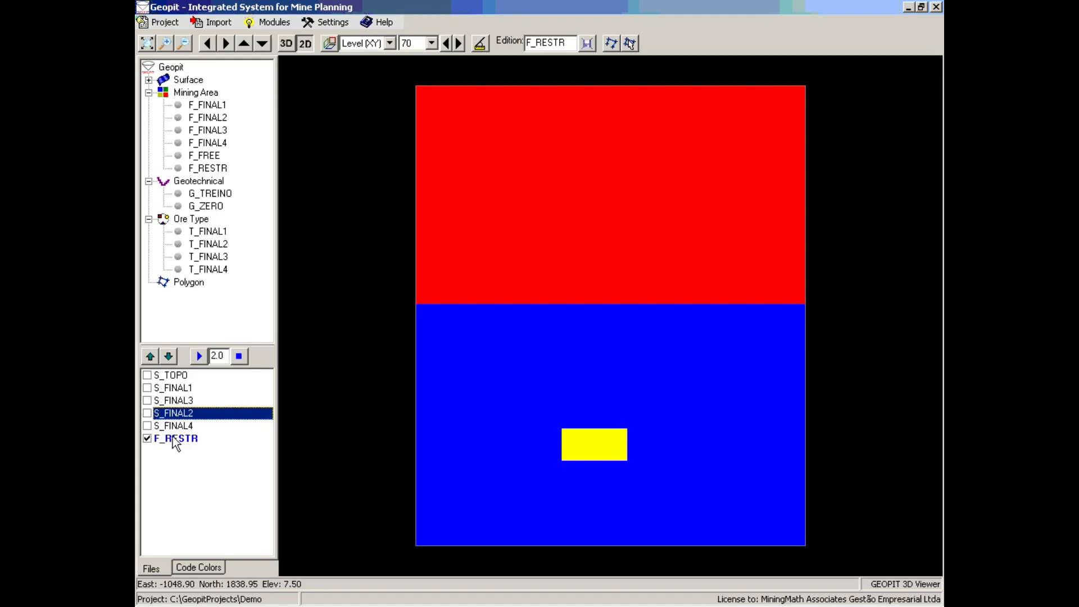
left_click(176, 440)
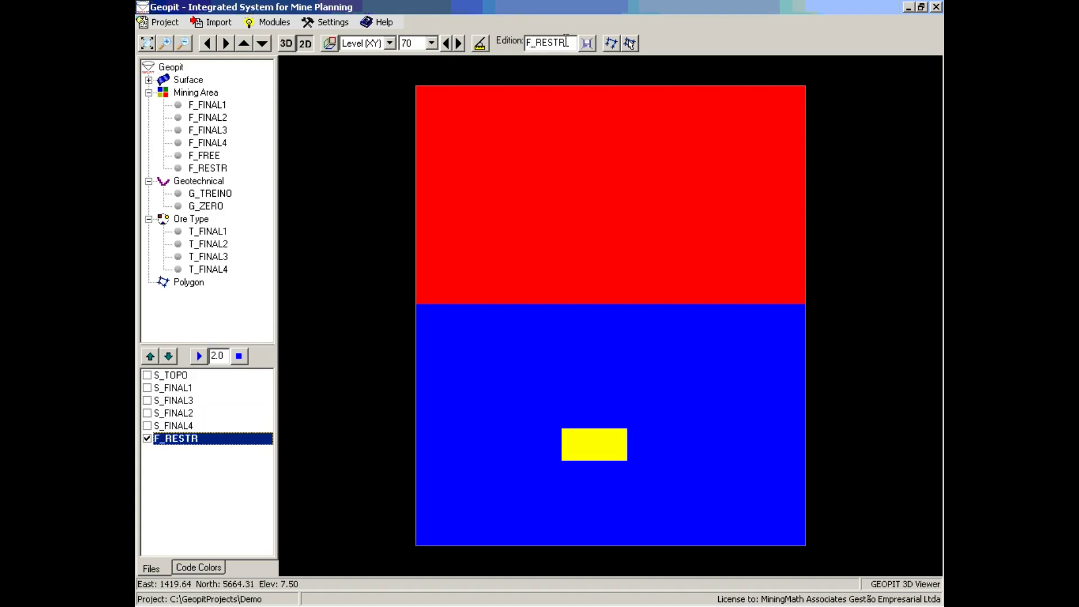
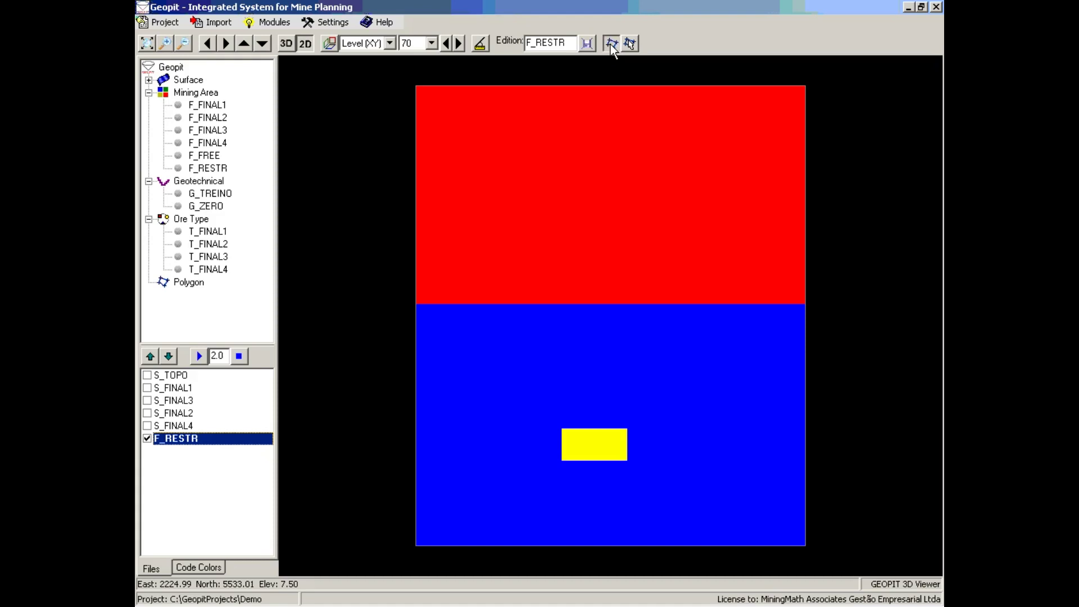
Step: Draw a six-vertex polygon across the border between the red and blue areas and finish it to define its actions
left_click(561, 269)
left_click(615, 298)
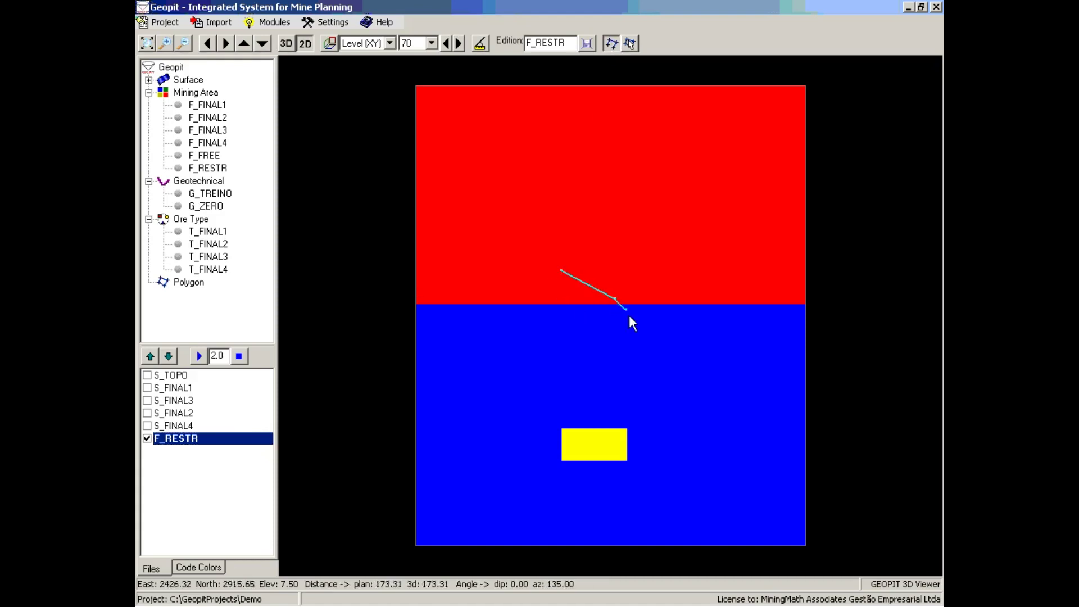
left_click(629, 329)
left_click(590, 349)
left_click(528, 329)
left_click(516, 291)
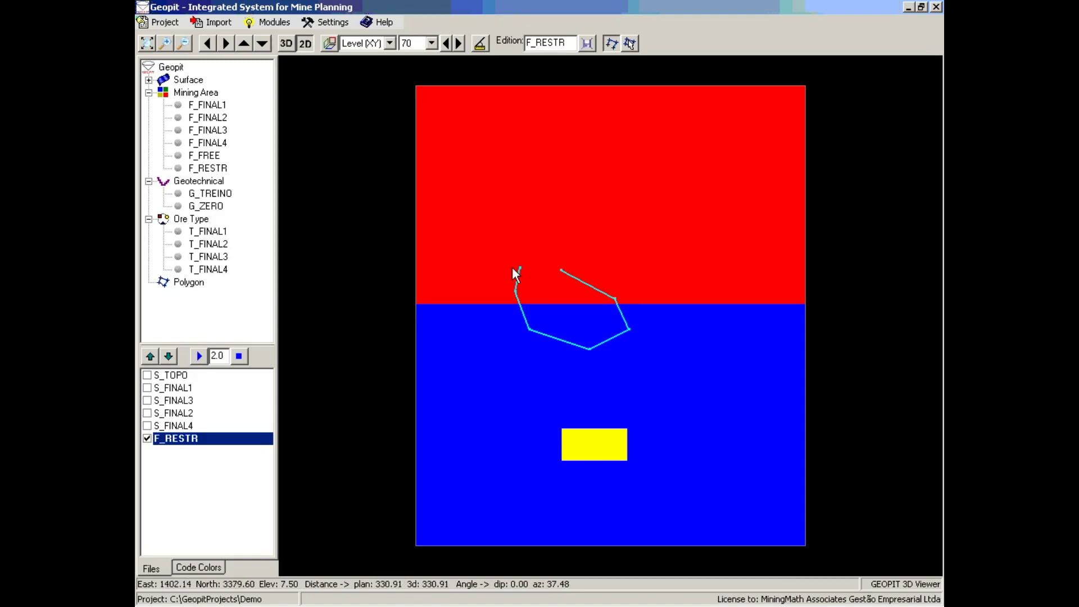
left_click(533, 269)
left_click(527, 240)
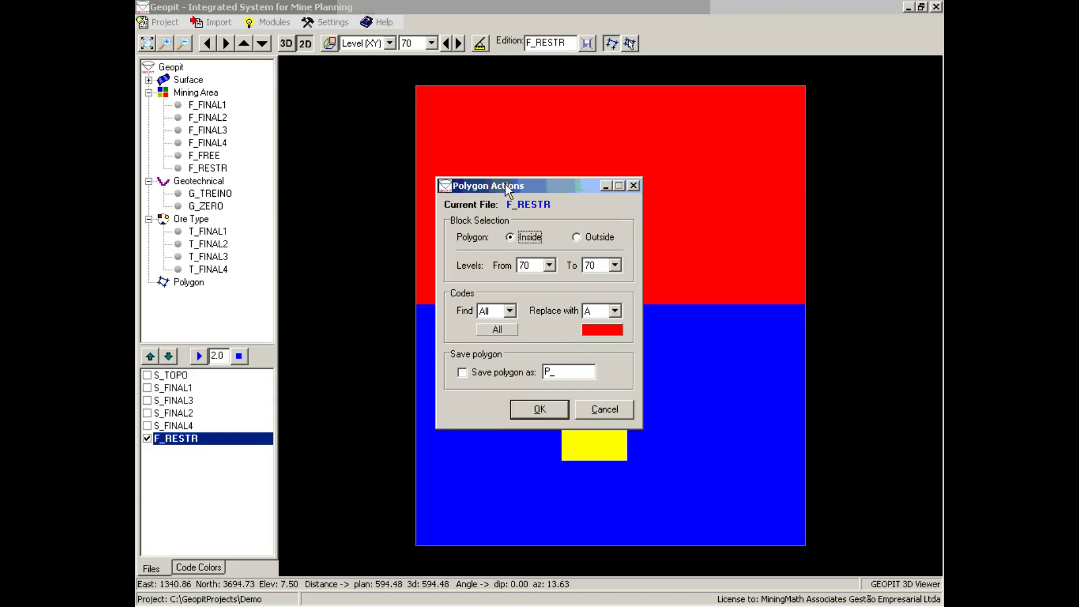
Step: Set the starting level of the polygon's block selection to 1
left_click_drag(479, 178, 292, 107)
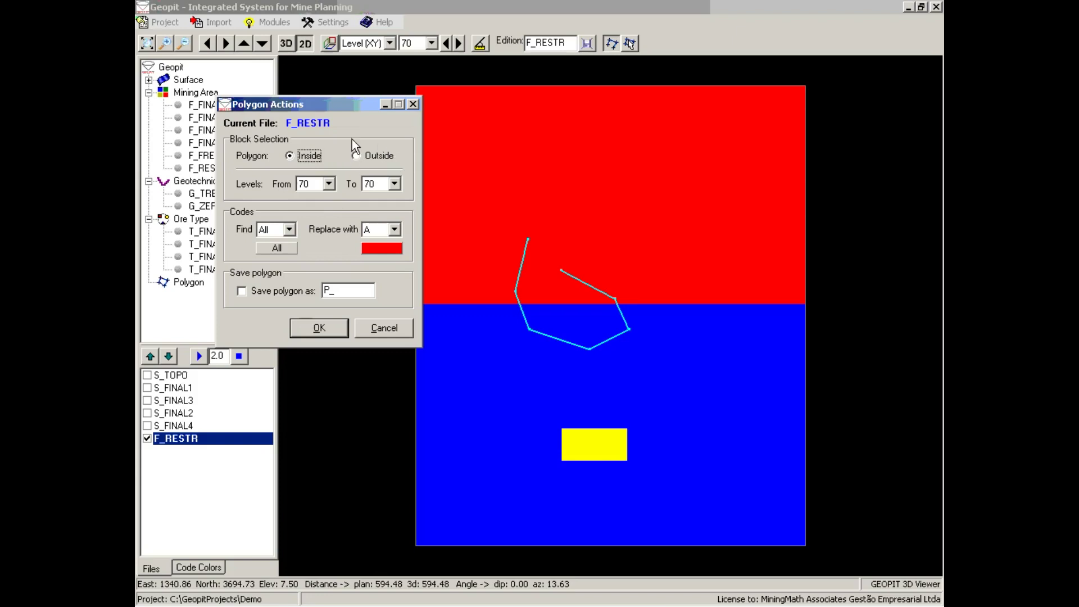
left_click(328, 183)
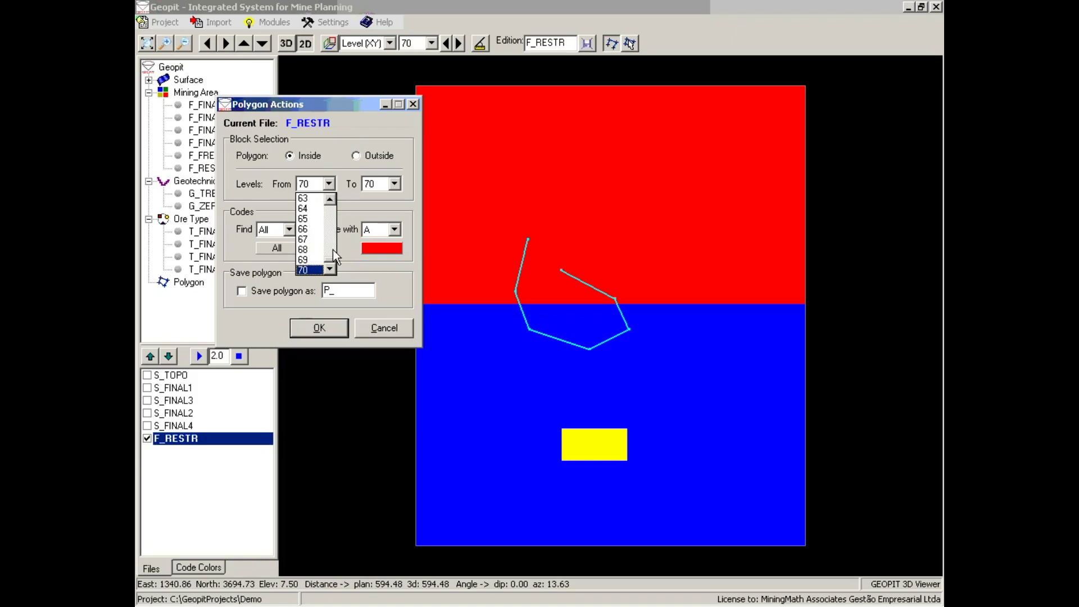
left_click_drag(331, 257, 330, 203)
left_click(309, 199)
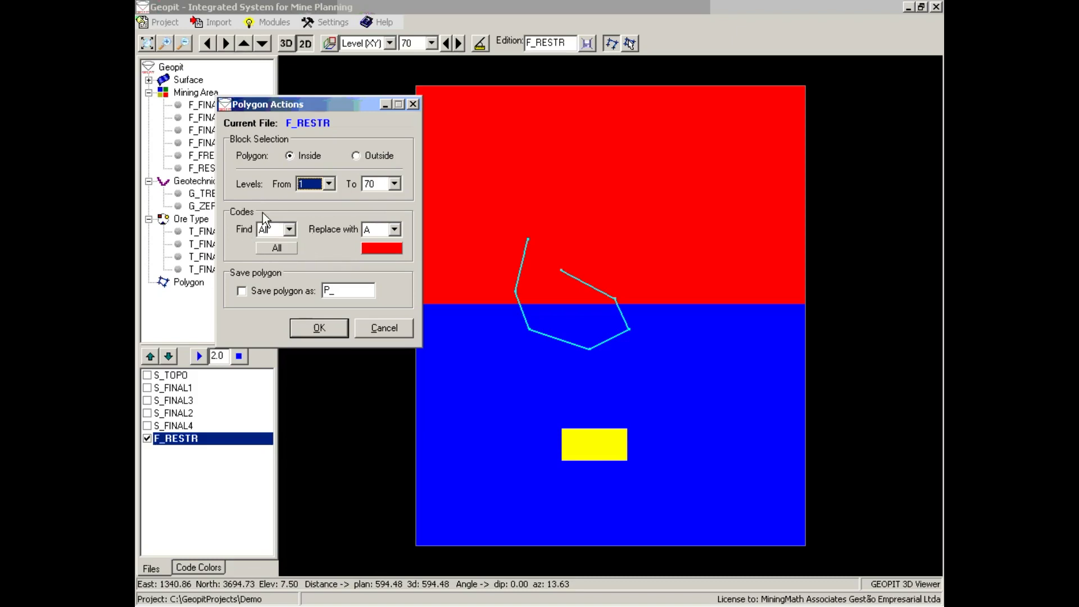
Step: Set the code replacement to find code B and replace it with code C
left_click(289, 229)
left_click(290, 230)
left_click(288, 230)
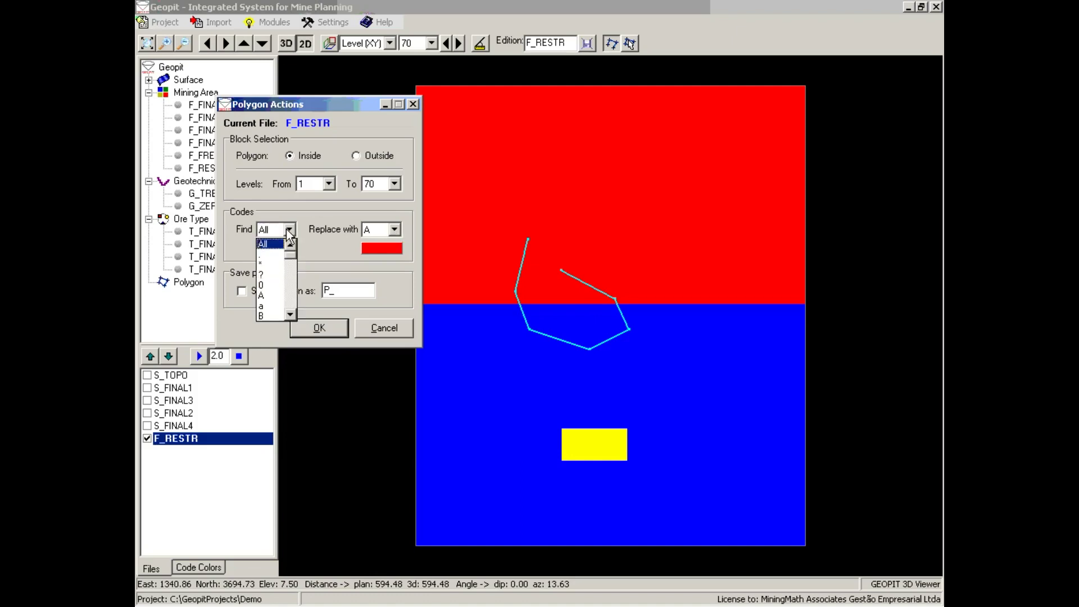
left_click(263, 315)
left_click(394, 230)
left_click(373, 282)
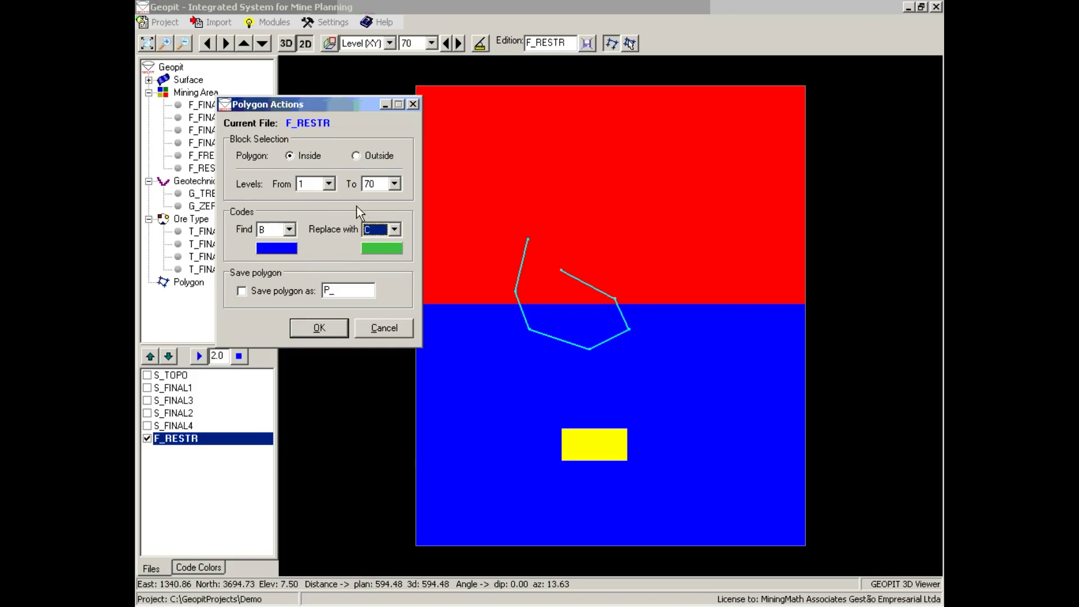
Step: Save the polygon as P_POLY1 and apply the code replacement
left_click(240, 290)
left_click(334, 290)
type("POLY1")
left_click(318, 328)
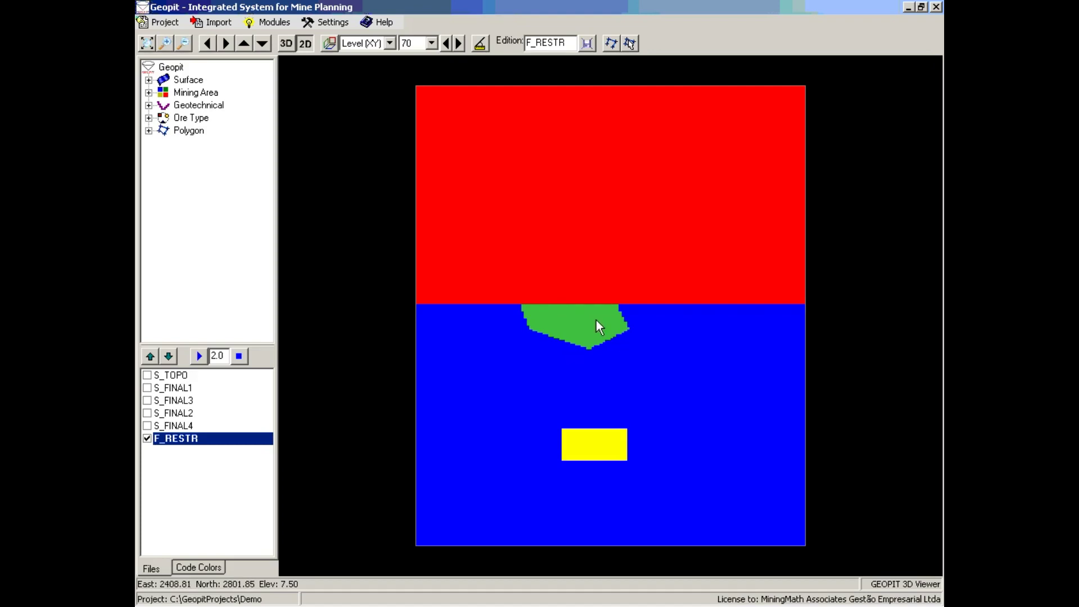
Step: Load the saved polygon P_POLY1 into the viewer
left_click(148, 130)
left_click(199, 144)
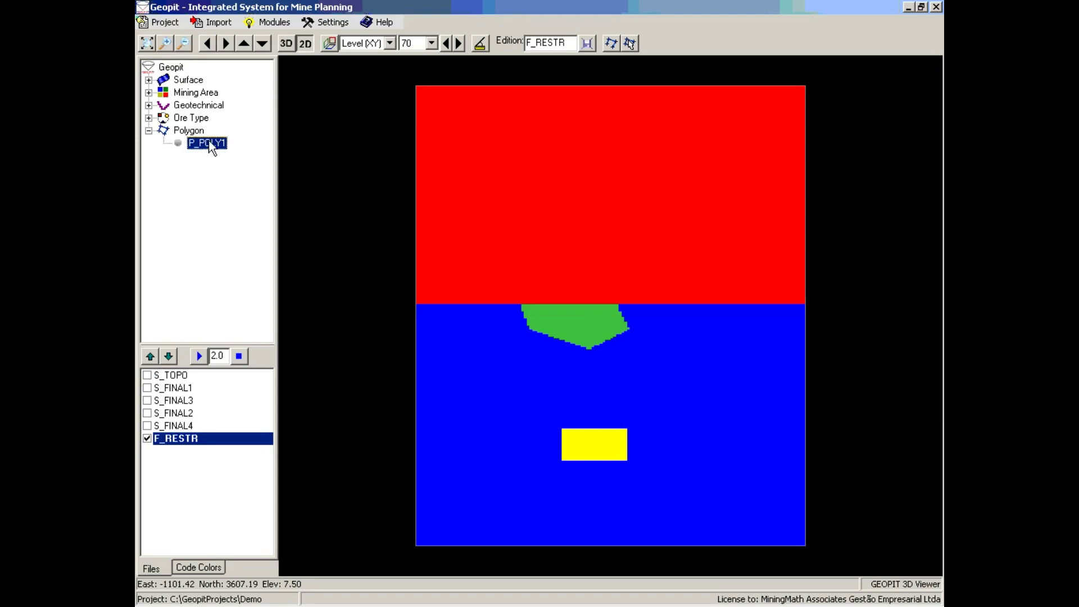
double_click(209, 144)
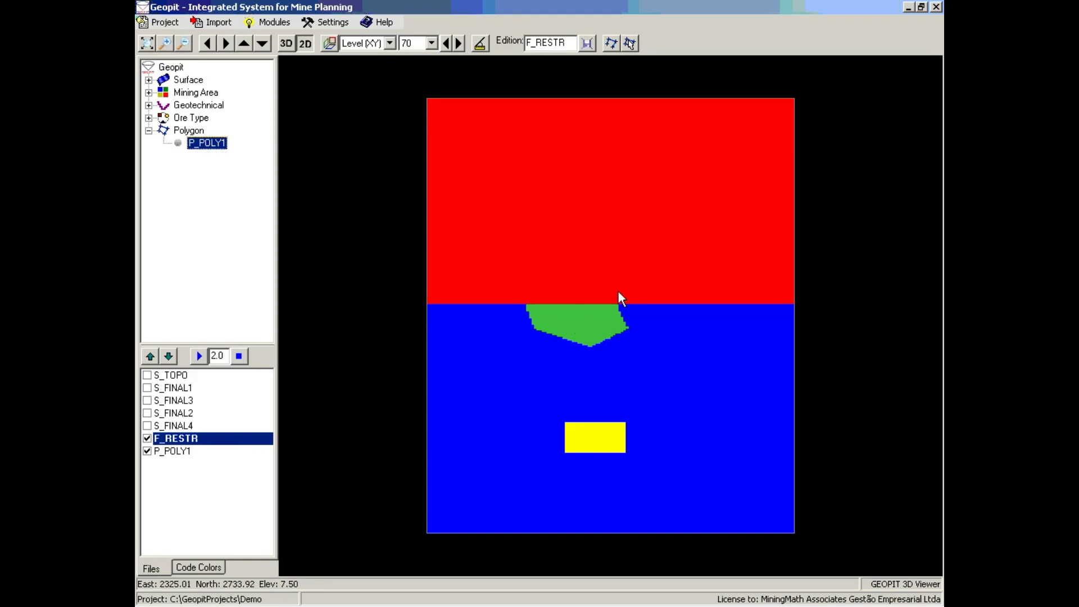
Step: Move P_POLY1 above F_RESTR in the order of loaded files
left_click(175, 454)
left_click(184, 442)
left_click(181, 450)
left_click(180, 440)
left_click(181, 452)
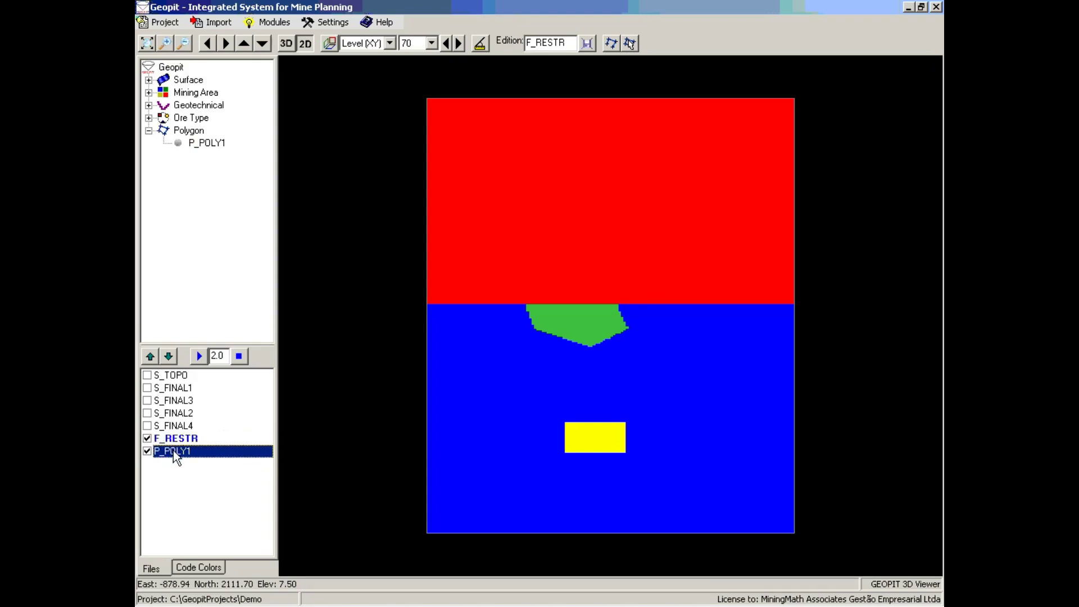
left_click(150, 357)
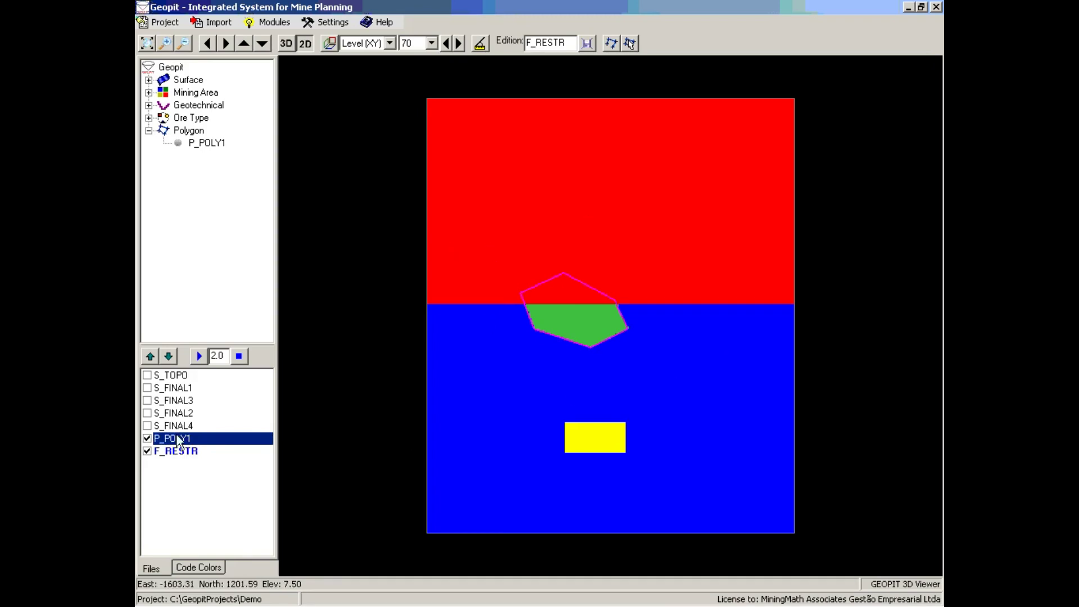
Step: Move P_POLY1 back below F_RESTR and display F_RESTR as points
left_click(168, 356)
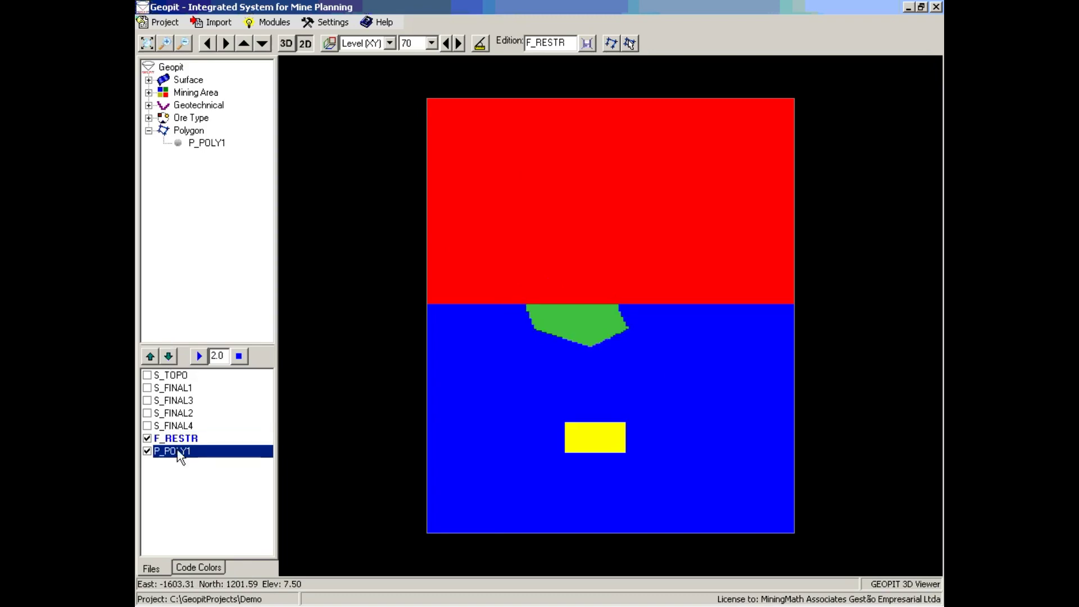
scroll(579, 328, "up", 3)
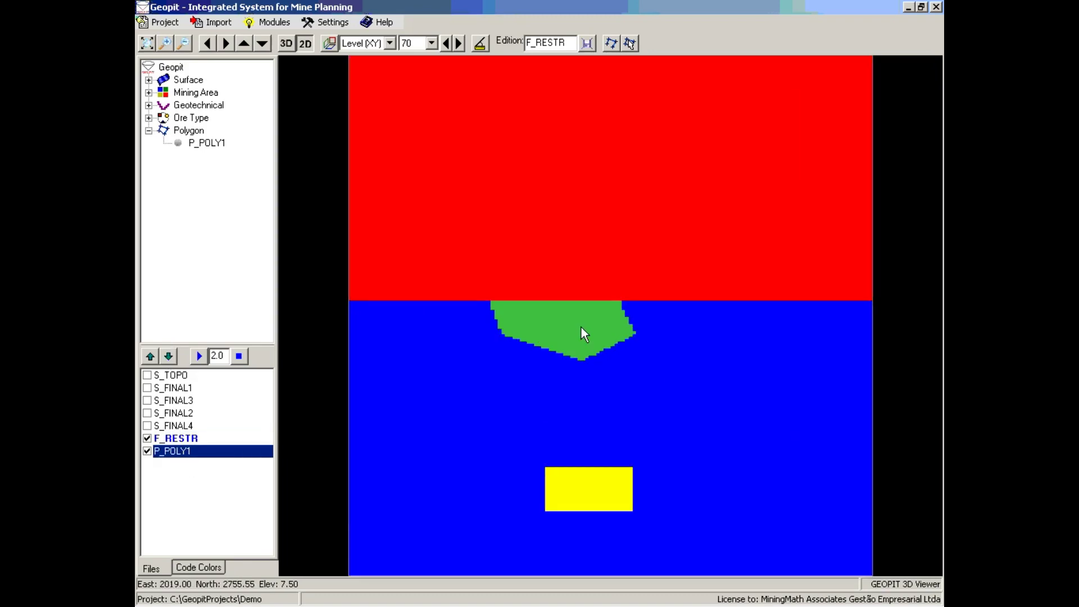
right_click(176, 438)
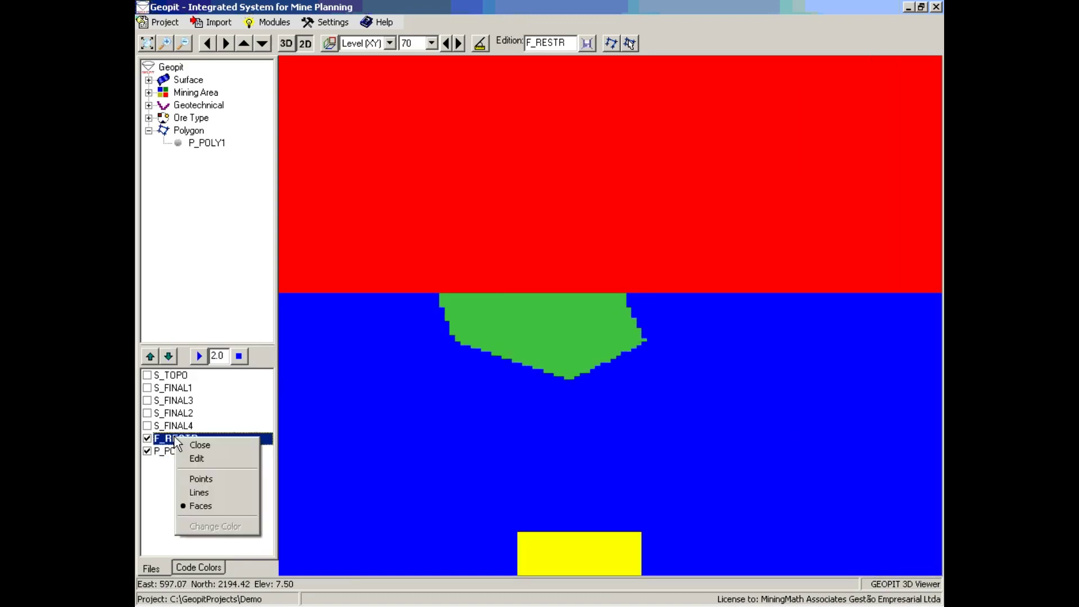
left_click(212, 482)
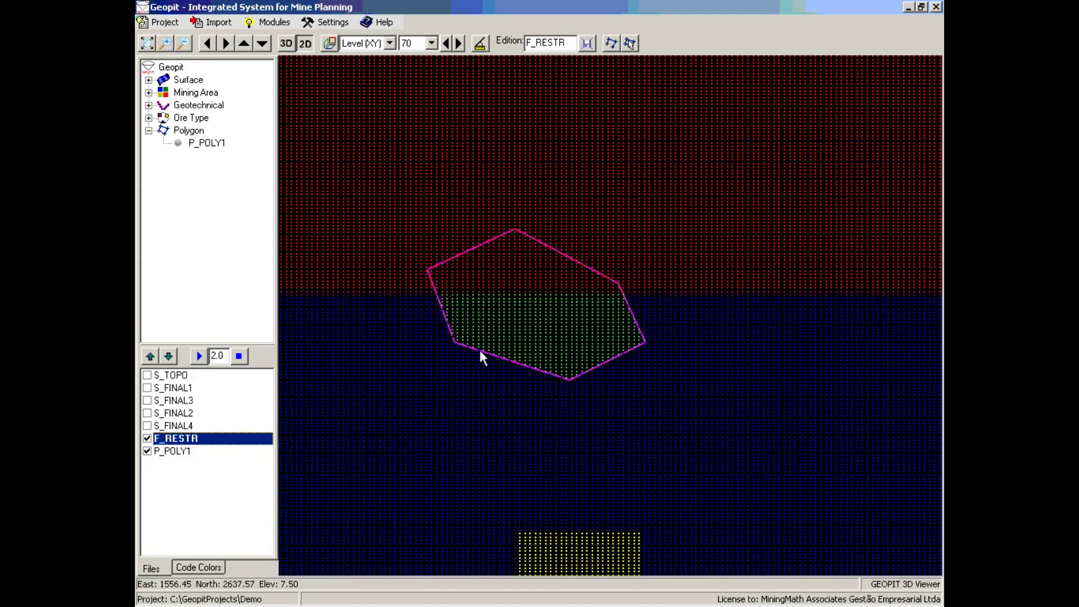
Step: Place P_POLY1 above F_RESTR in the loaded files and display F_RESTR as faces
left_click(184, 457)
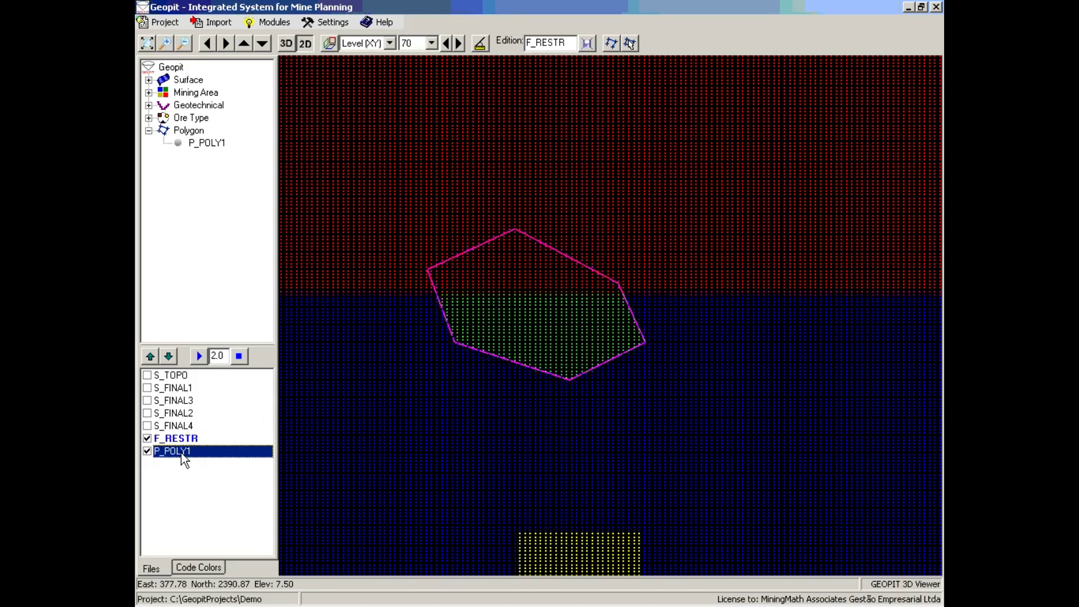
left_click(150, 356)
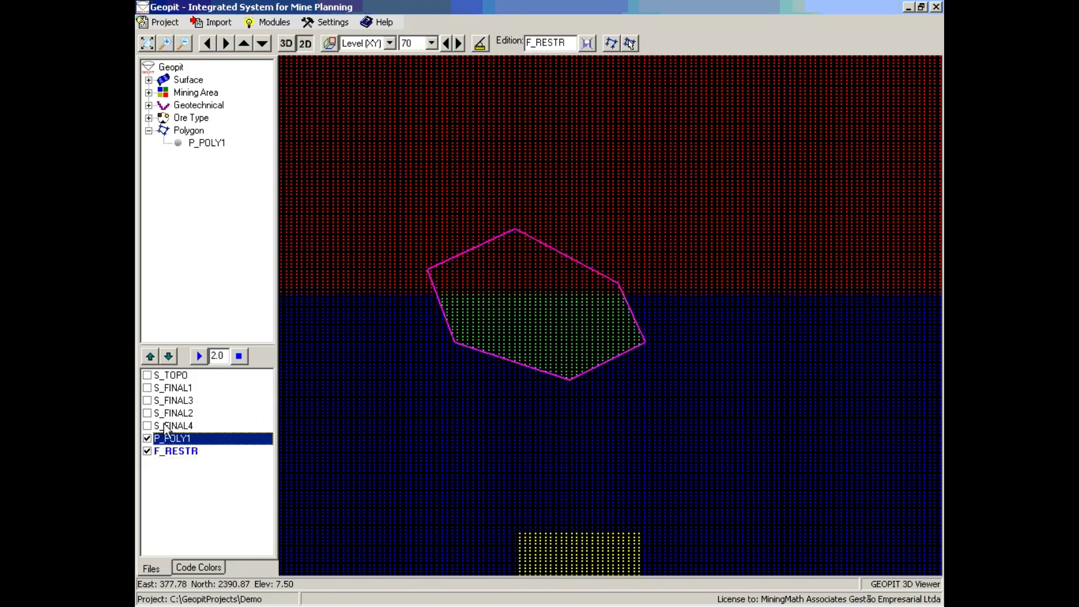
right_click(164, 450)
left_click(212, 519)
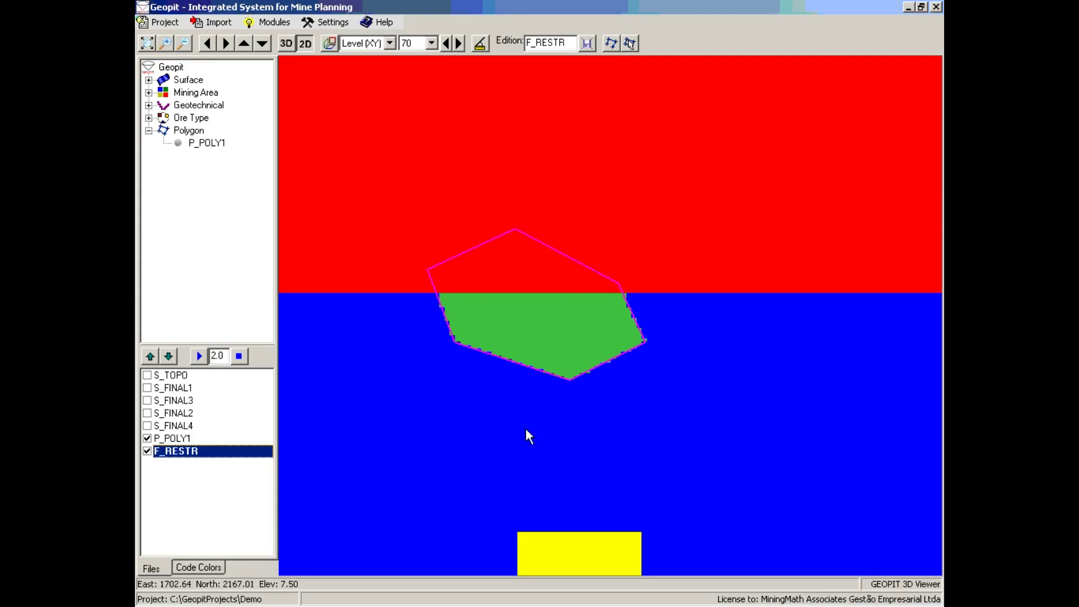
Step: Close P_POLY1 so only the F_RESTR mining area stays displayed
scroll(599, 406, "up", 1)
scroll(601, 409, "down", 3)
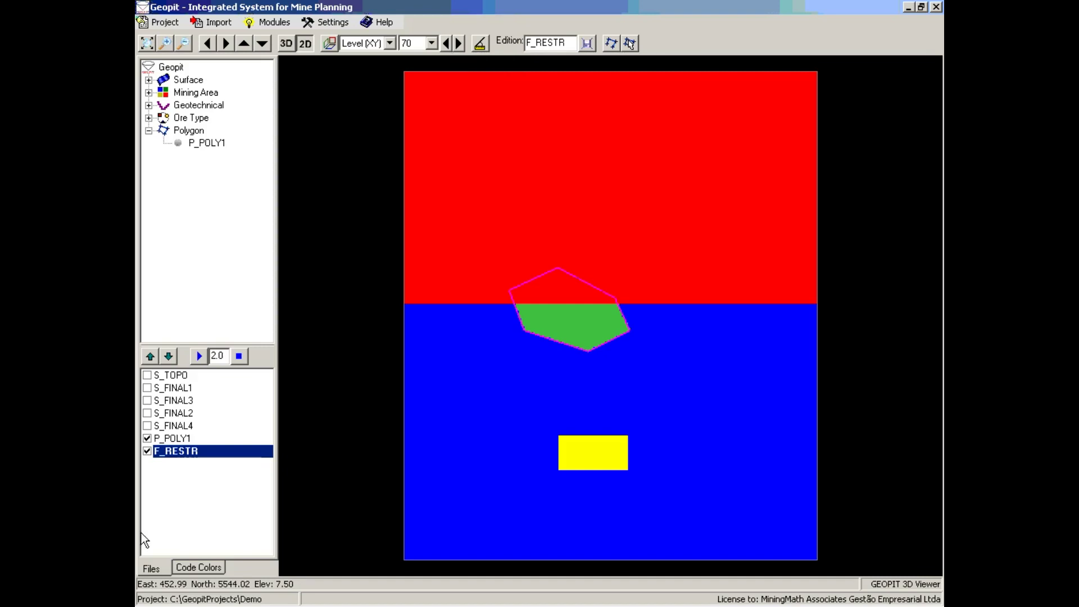
right_click(181, 438)
left_click(214, 445)
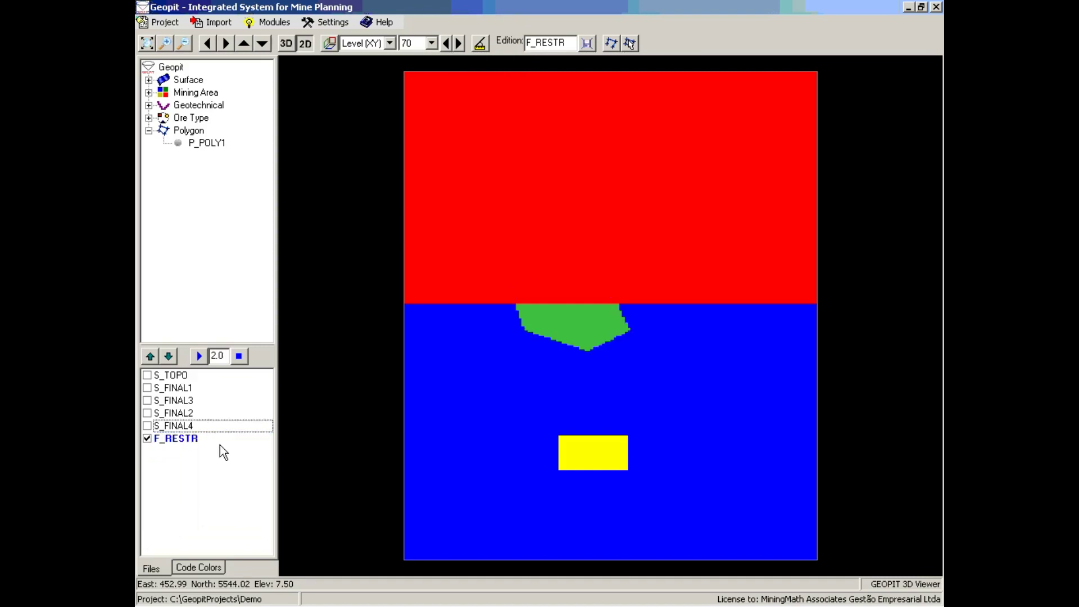
Step: Inspect the edited F_RESTR mining area from several angles in 3D
left_click(286, 43)
left_click_drag(759, 354, 631, 329)
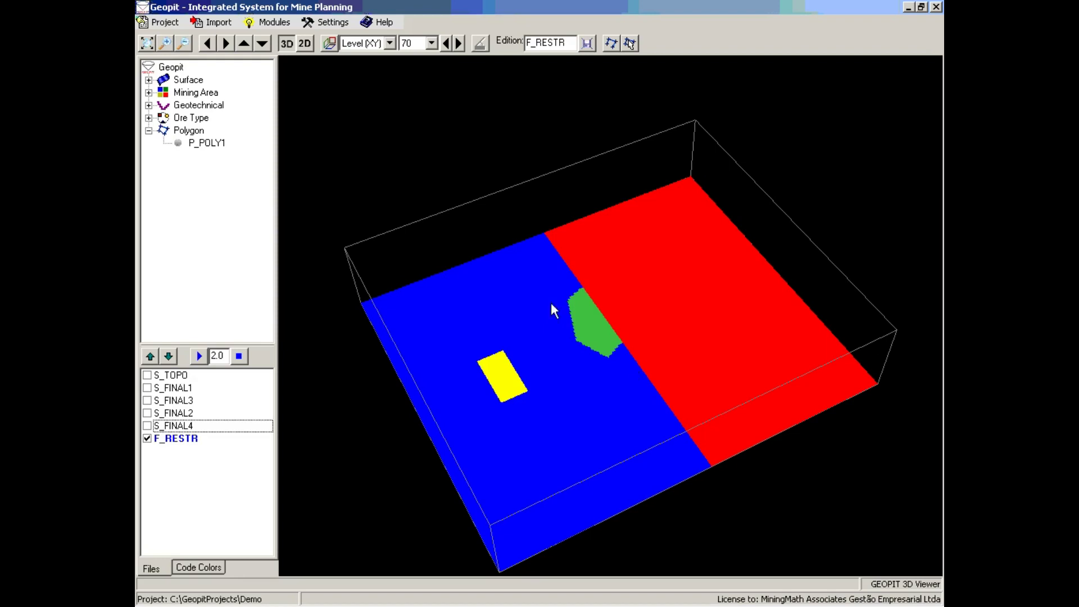
left_click_drag(650, 251, 596, 250)
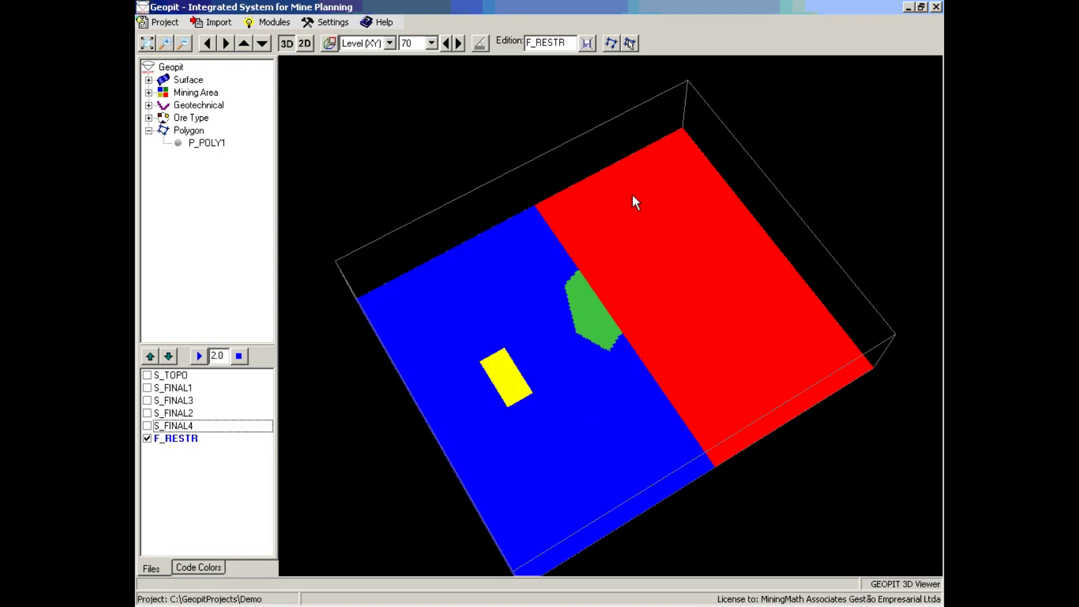
left_click_drag(647, 319, 599, 275)
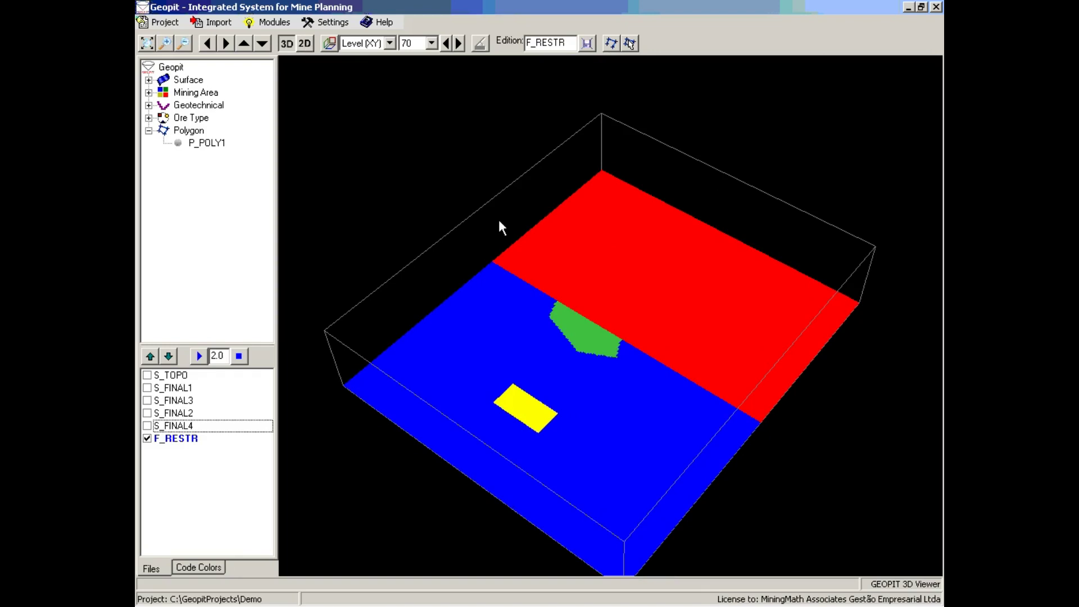
mouse_move(636, 277)
left_mouse_down()
mouse_move(641, 298)
mouse_move(622, 289)
mouse_move(638, 284)
left_mouse_up()
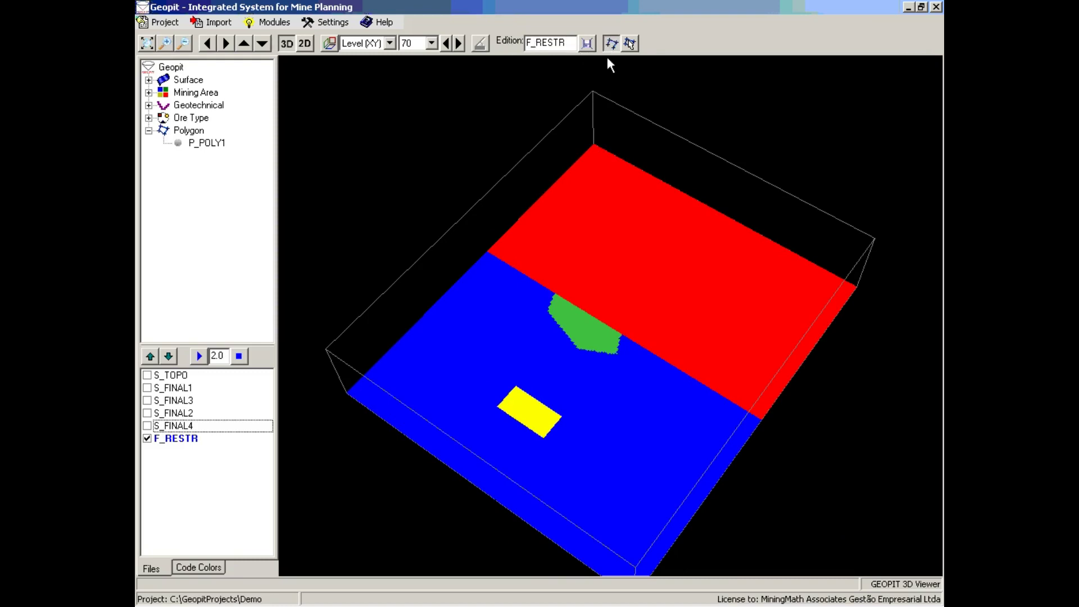
Step: Return to the 2D view and sketch a nine-vertex polygon line across the red area
left_click(625, 200)
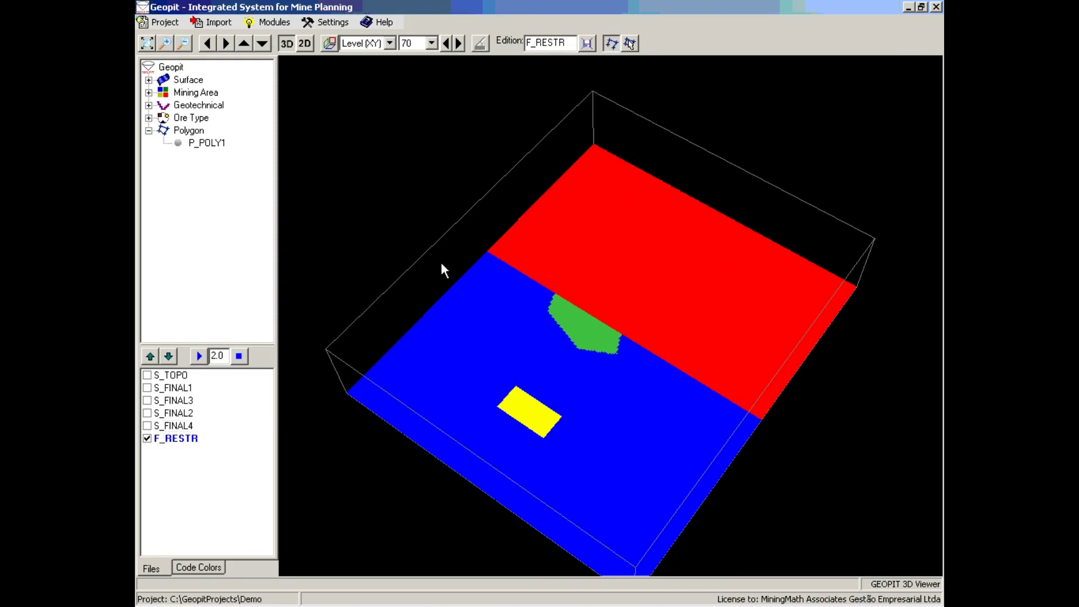
left_click(305, 45)
mouse_move(754, 140)
left_mouse_down()
mouse_move(752, 256)
mouse_move(601, 250)
mouse_move(643, 176)
mouse_move(600, 161)
left_mouse_up()
left_click(591, 172)
left_click(527, 202)
left_click(462, 167)
left_click(493, 132)
left_click(461, 100)
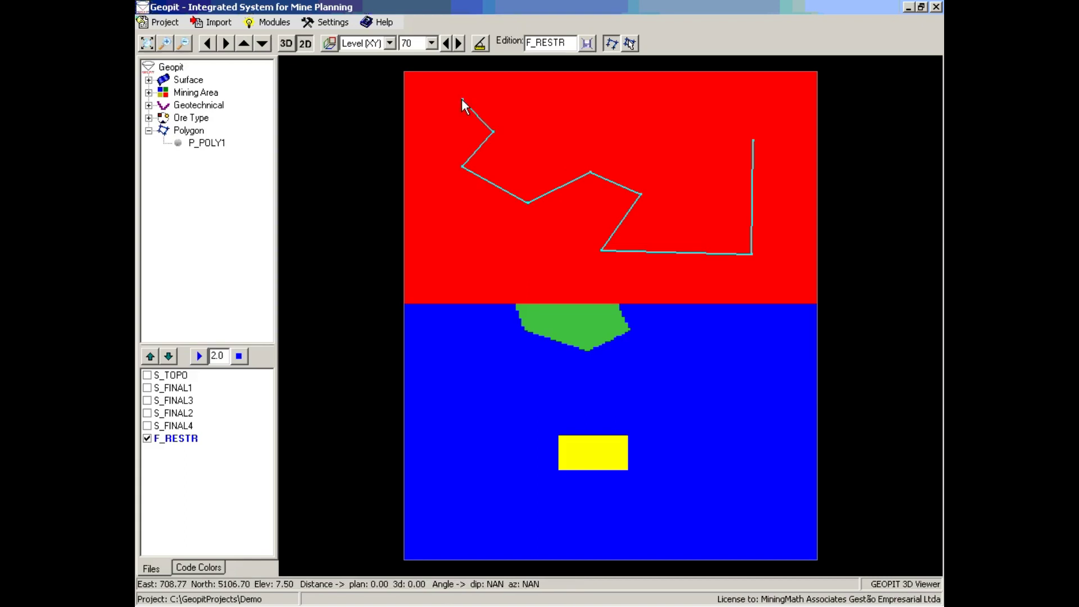
Step: Remove the last six vertices of the polygon being drawn
key("BackSpace")
key("BackSpace")
key("BackSpace")
key("BackSpace")
key("BackSpace")
key("BackSpace")
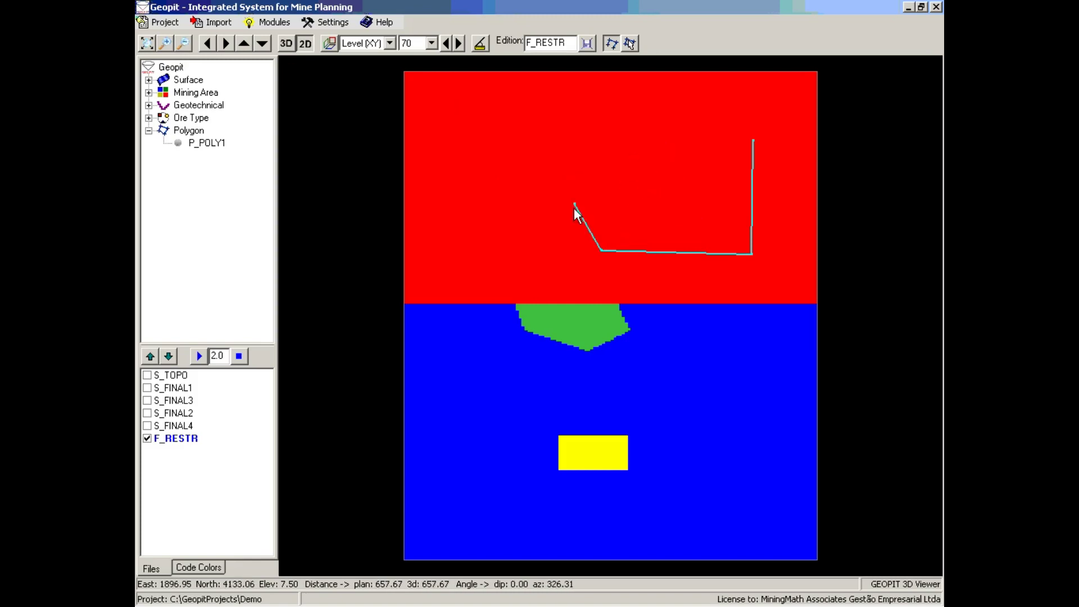
Step: Add four new vertices to the polygon in the red area, then discard the polygon
left_click(555, 163)
left_click(622, 133)
left_click(678, 156)
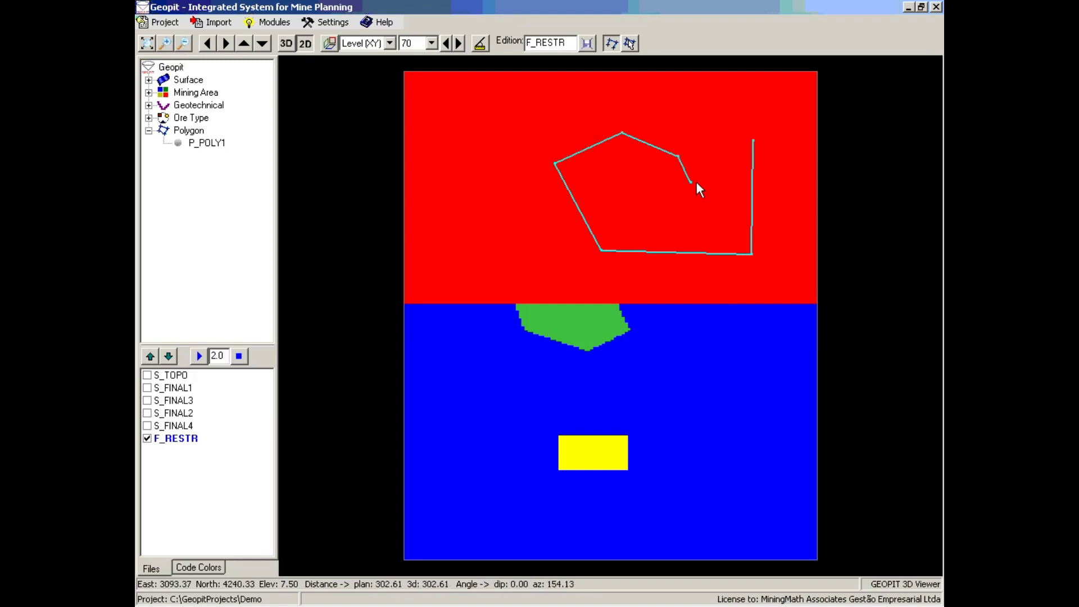
left_click(716, 113)
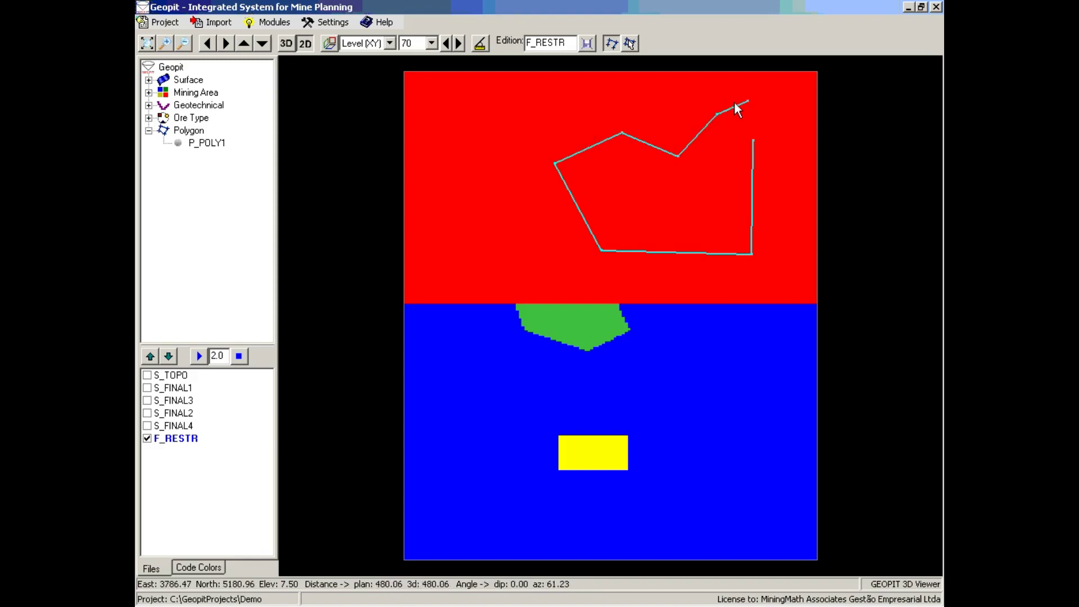
right_click(737, 99)
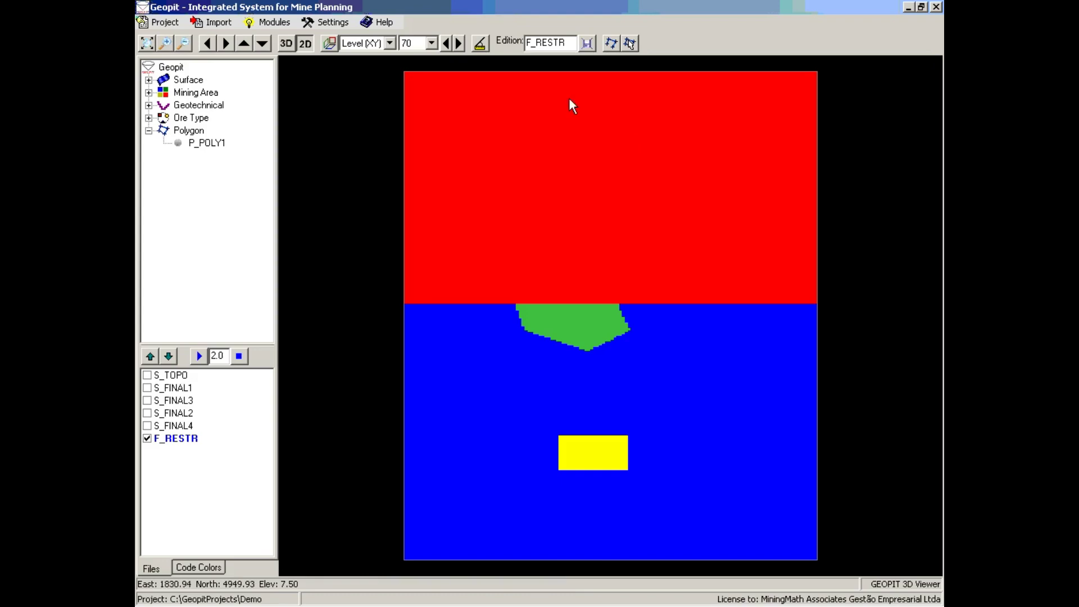
Step: Save the edited mining area as F_RESTR in the Demo folder, overwriting the existing file
scroll(612, 249, "up", 1)
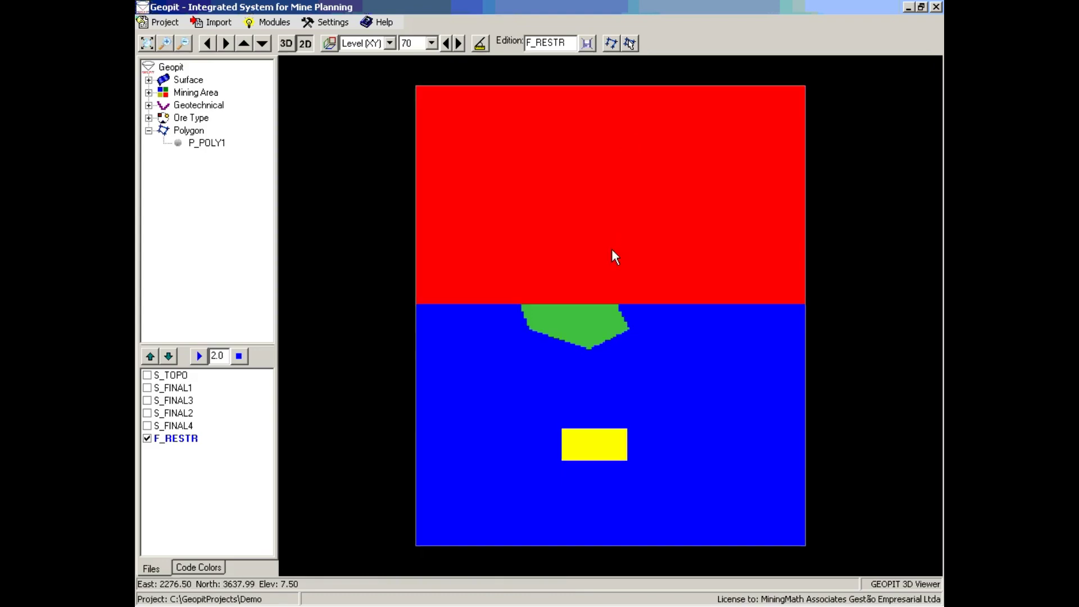
scroll(612, 267, "down", 1)
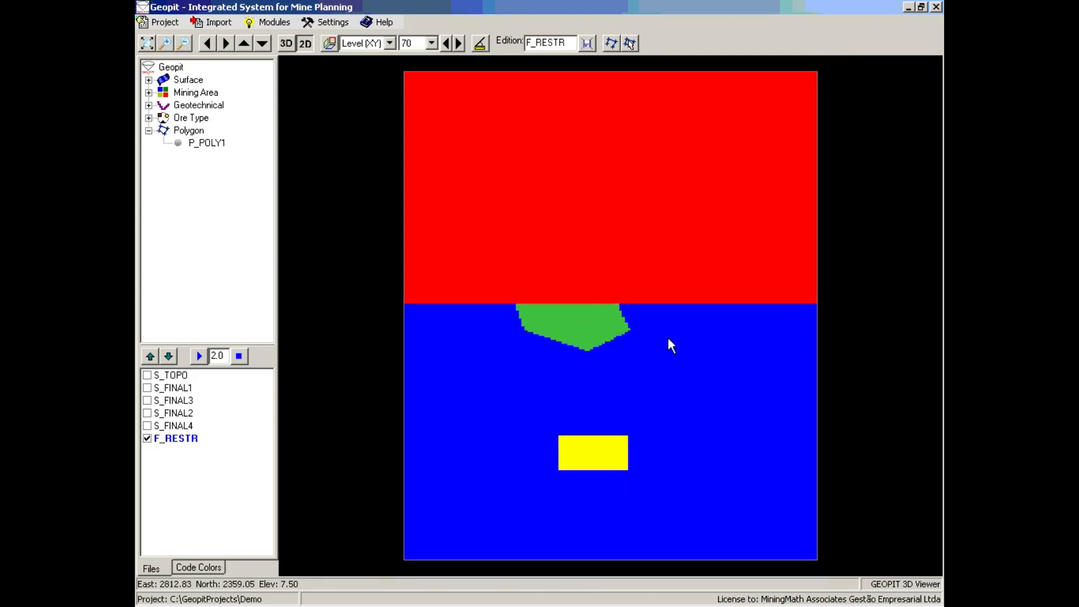
left_click(585, 42)
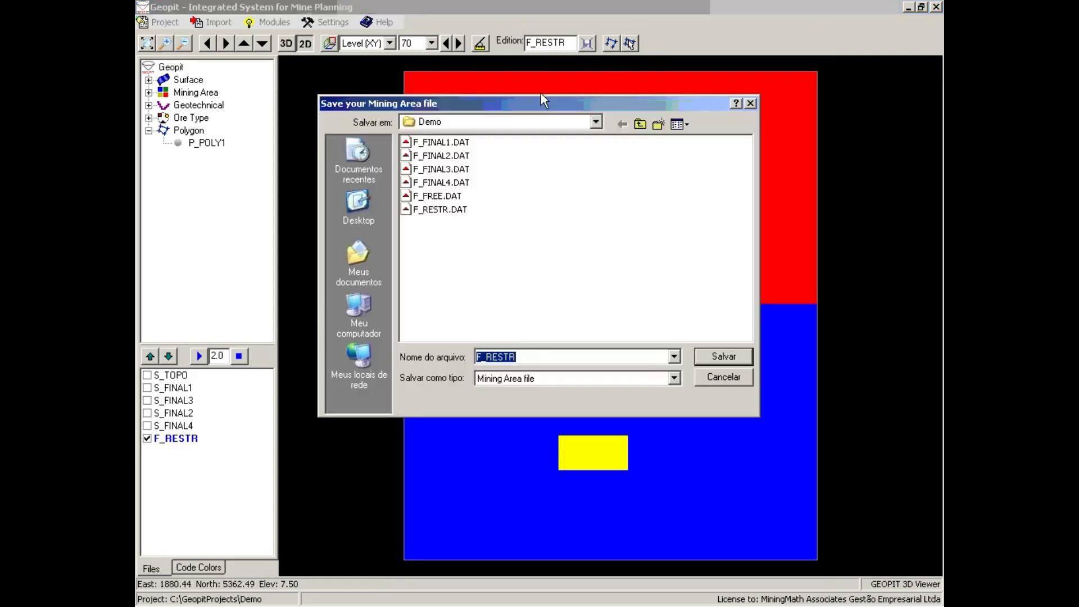
left_click(500, 357)
left_click(723, 358)
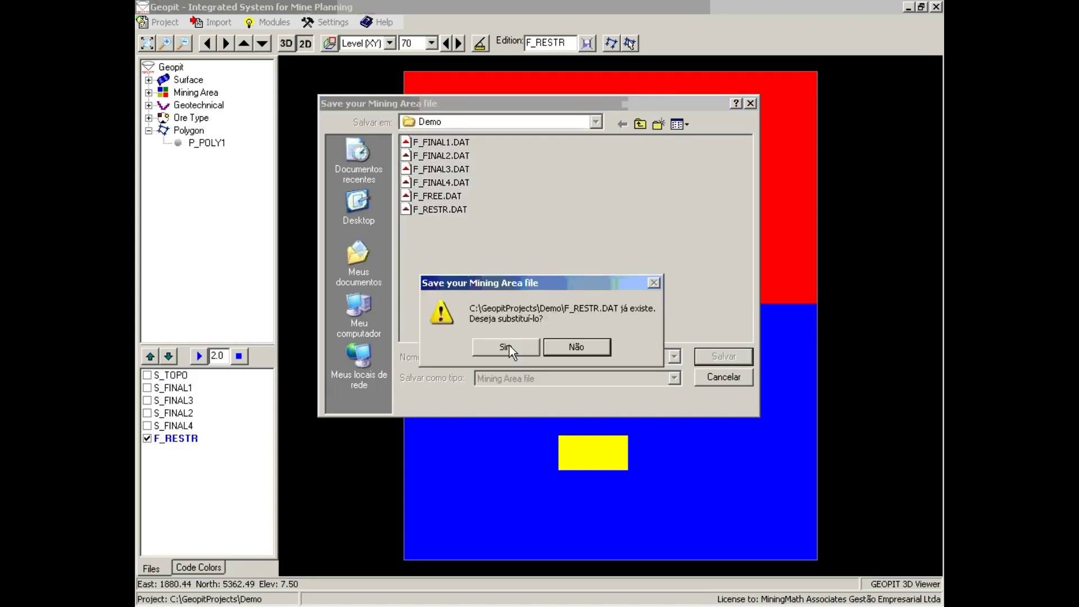
left_click(505, 347)
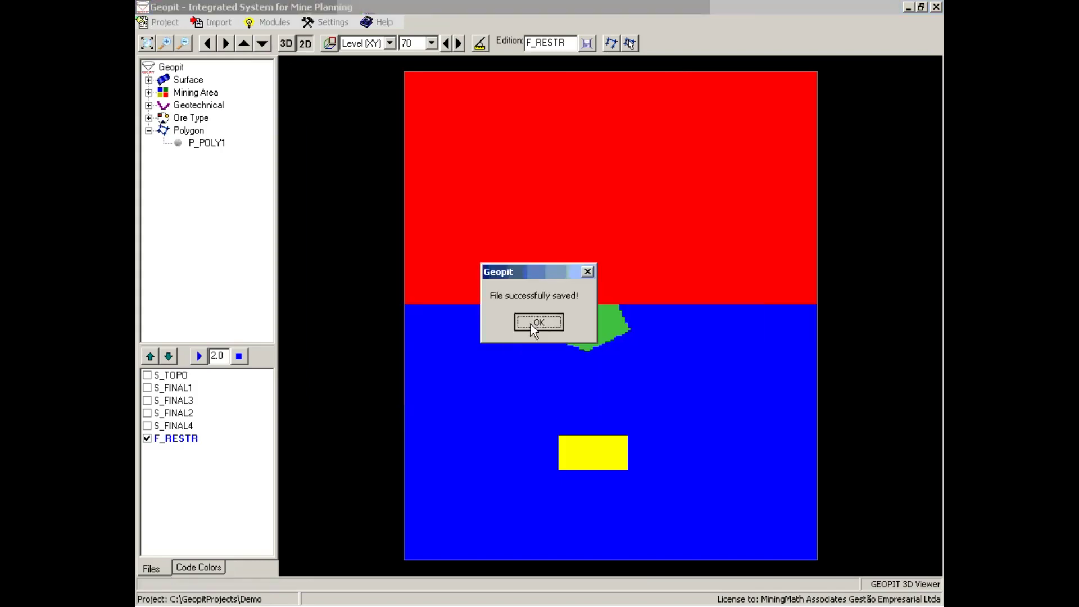
left_click(539, 322)
Step: Close F_RESTR, load it again from the project's mining areas, and view it in 3D
left_click(226, 439)
right_click(225, 437)
left_click(242, 445)
left_click(149, 92)
left_click(209, 168)
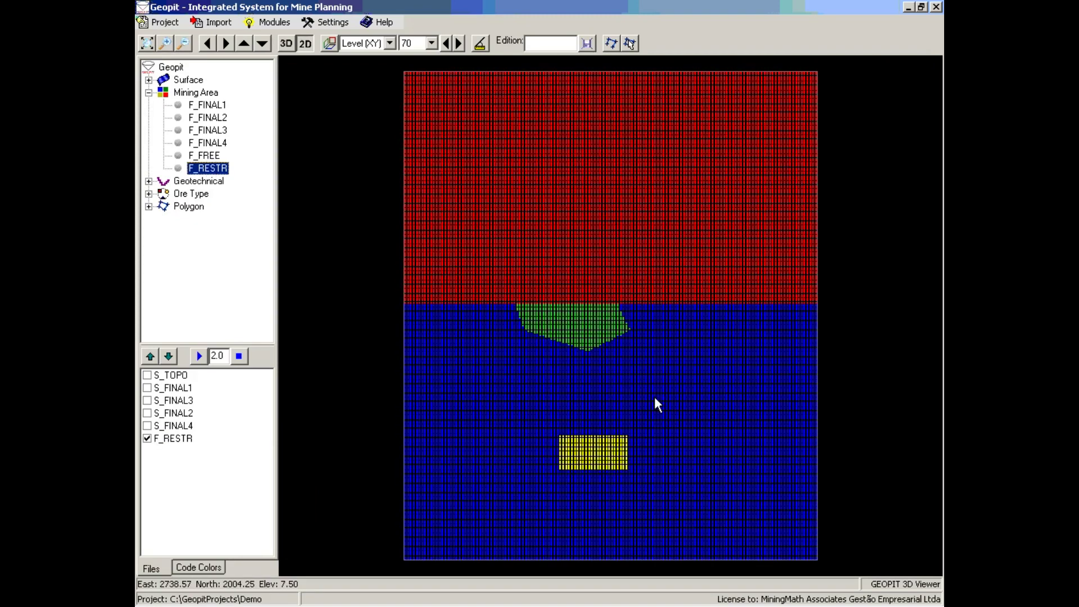
left_click(288, 43)
left_click_drag(613, 327, 570, 297)
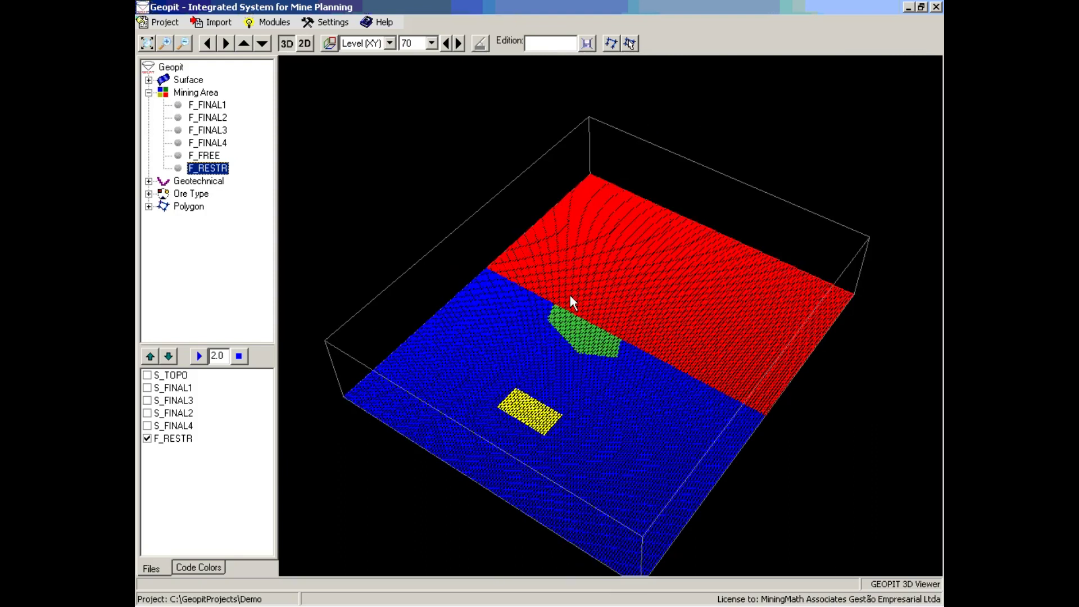
Step: Set the reloaded F_RESTR mining area as the file under edition and return to the 2D view
left_click(210, 439)
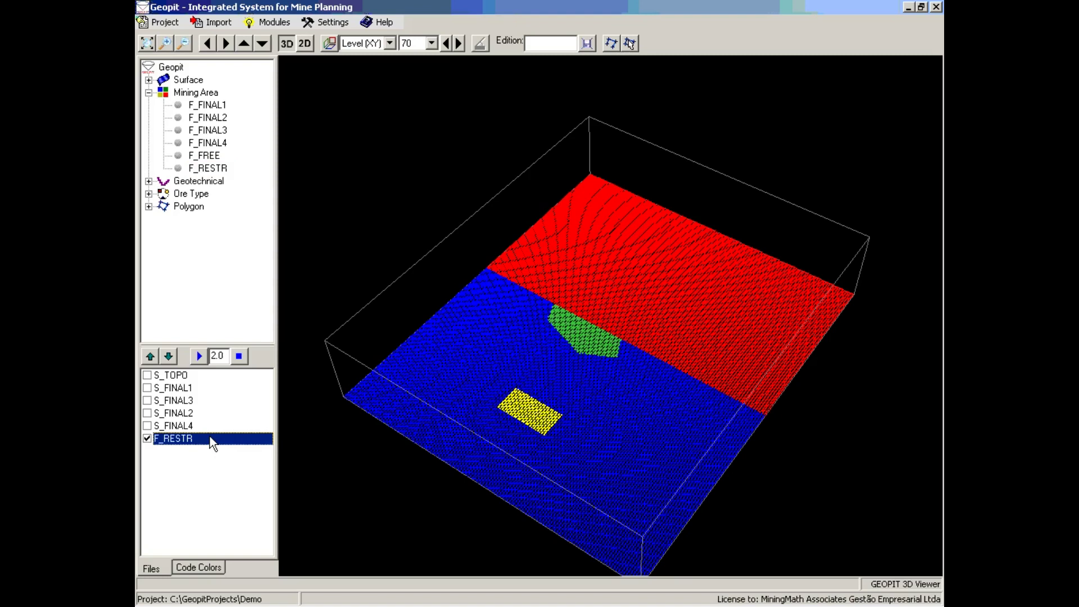
right_click(211, 438)
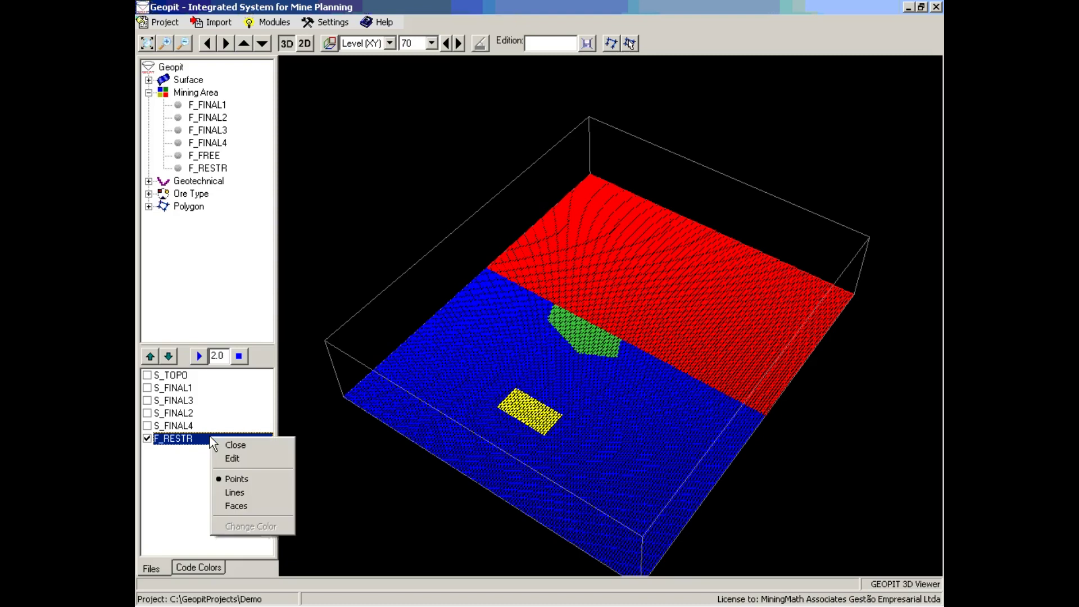
left_click(240, 458)
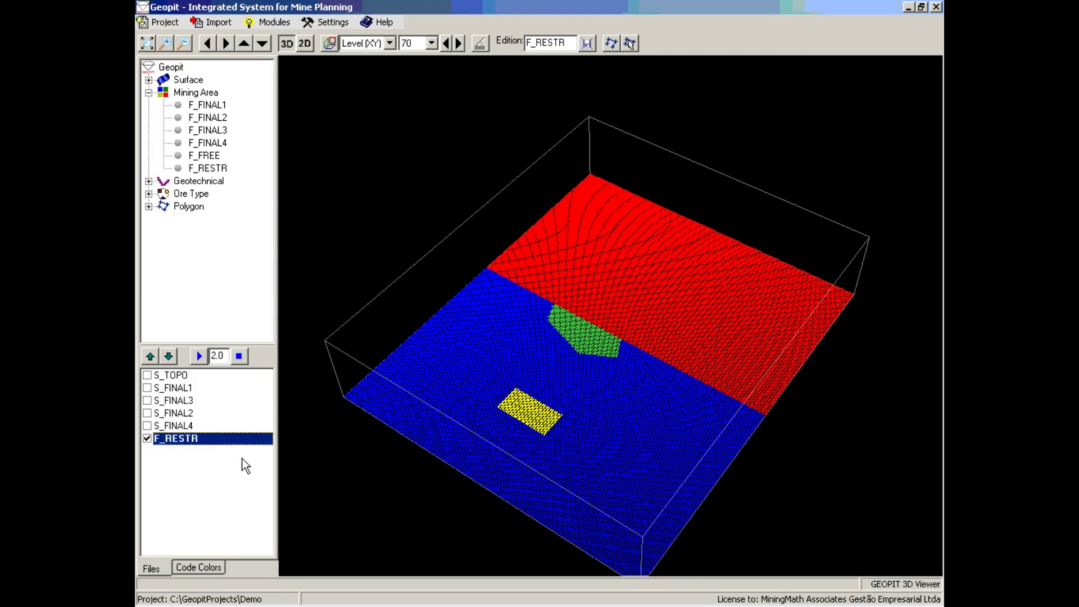
left_click(302, 43)
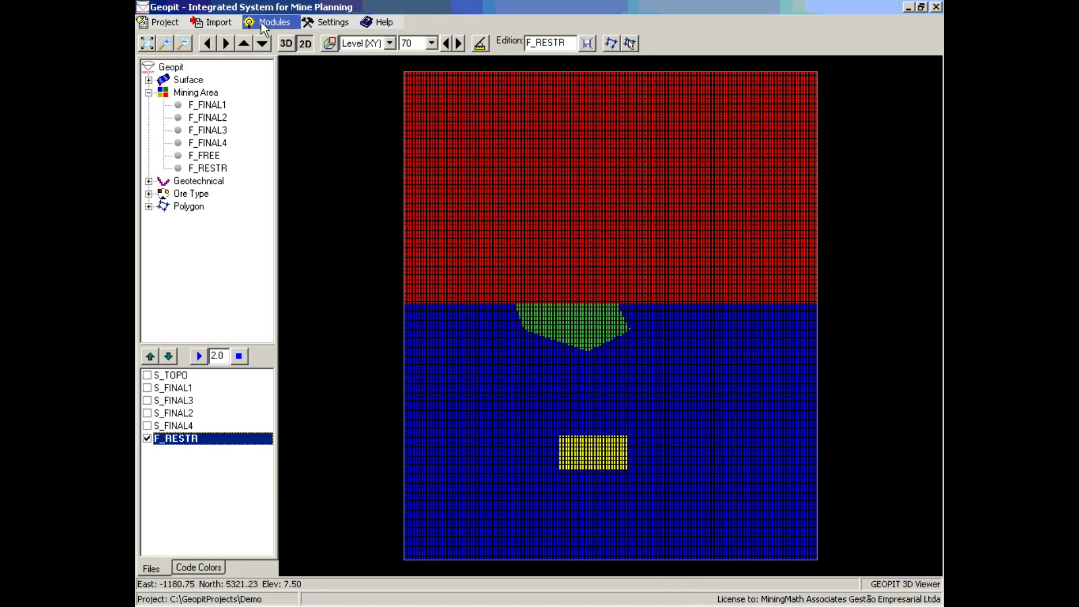
Step: Import P_POLY2.CSV as a polygon, checking the East, North and Elevation column positions, and close the import dialog
left_click(226, 20)
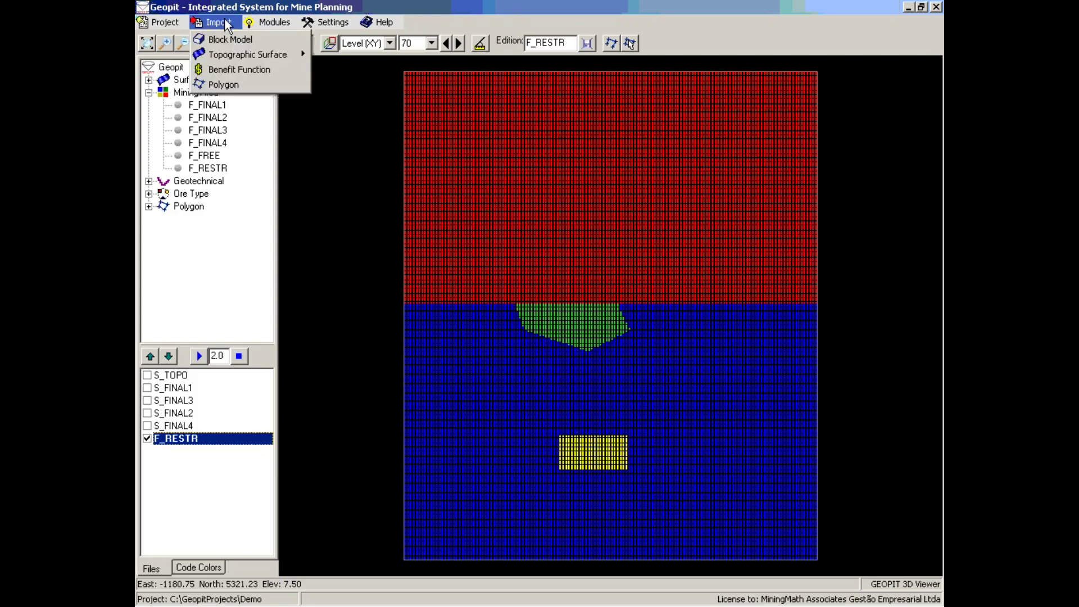
left_click(215, 83)
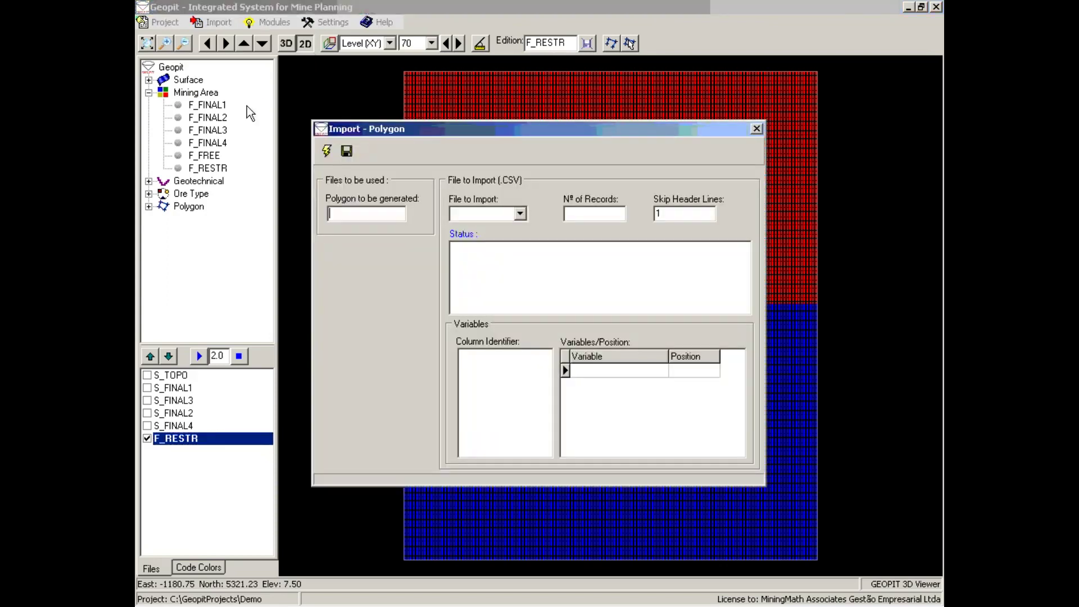
left_click(518, 214)
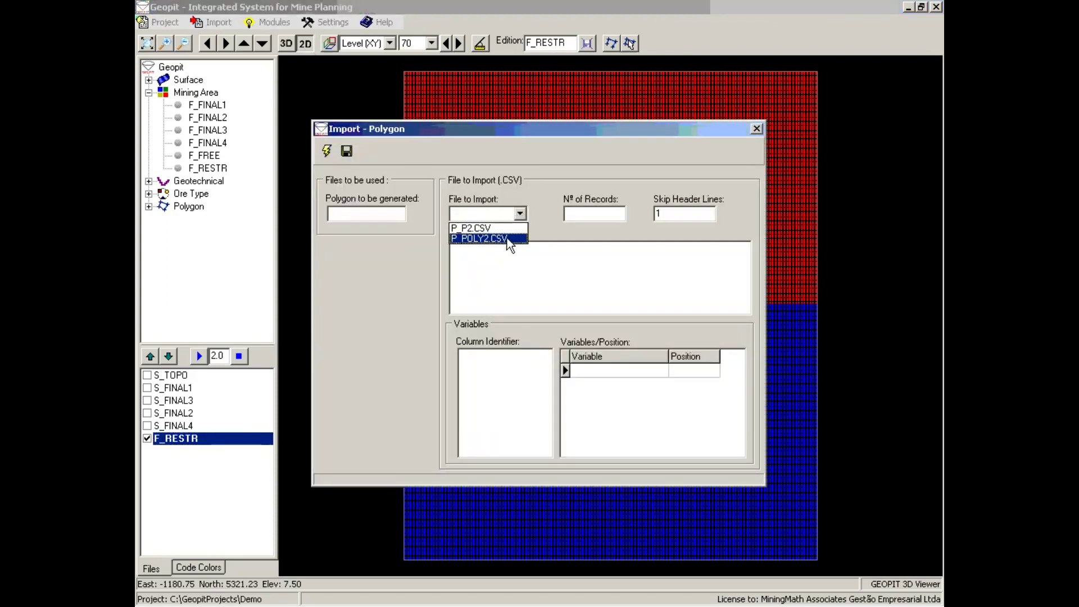
left_click(467, 239)
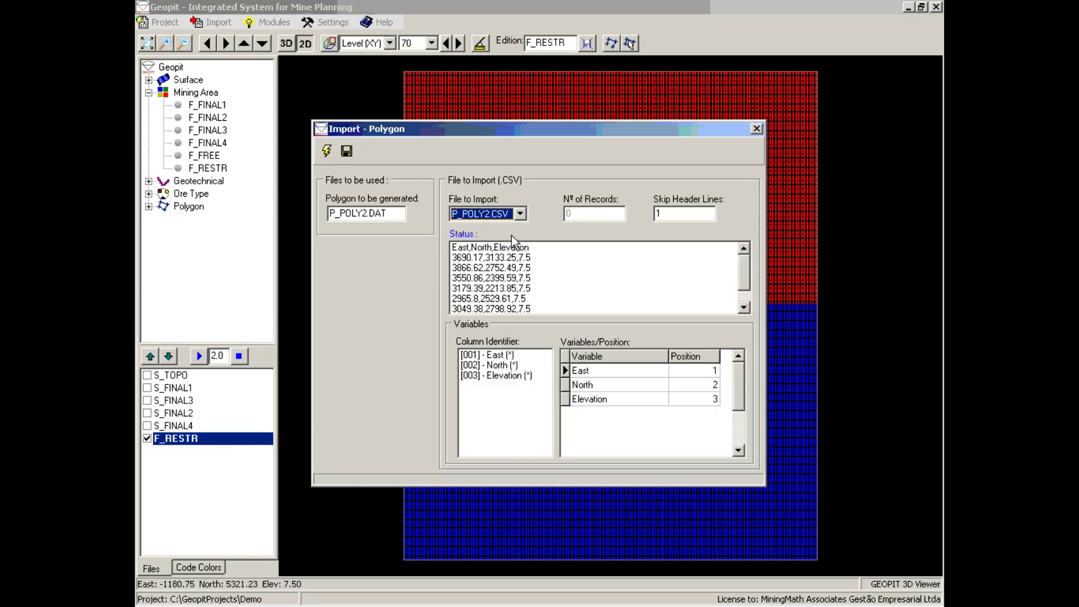
left_click(698, 370)
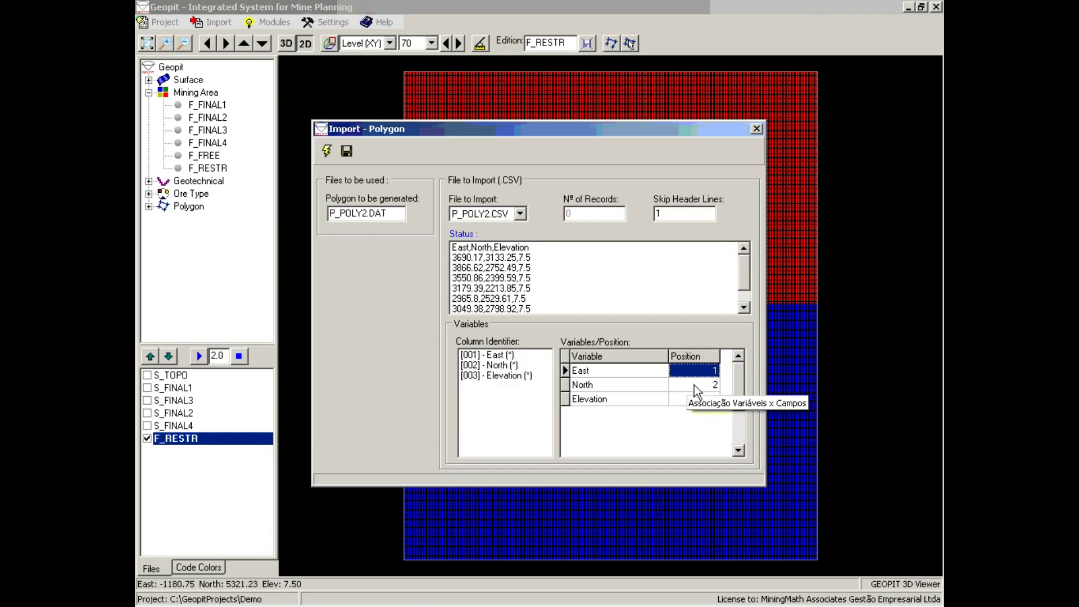
left_click(695, 385)
left_click(694, 397)
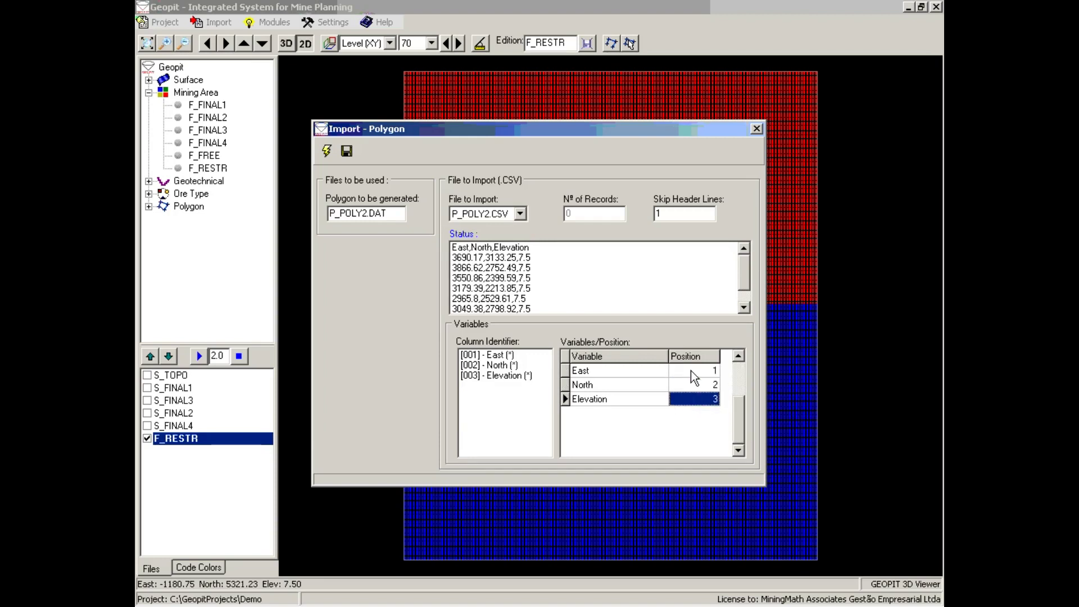
left_click(690, 370)
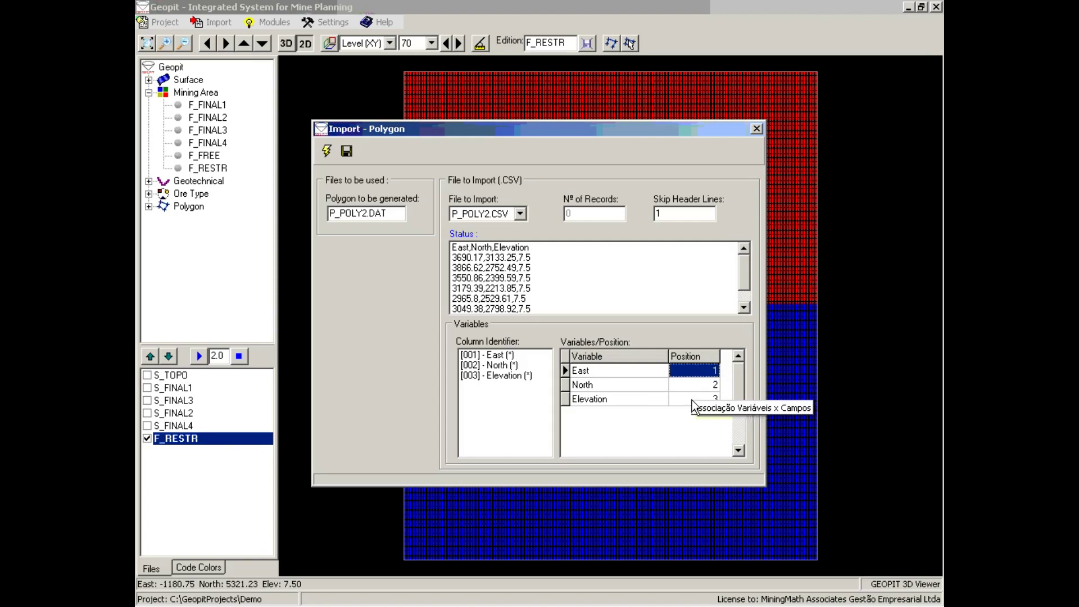
left_click(326, 153)
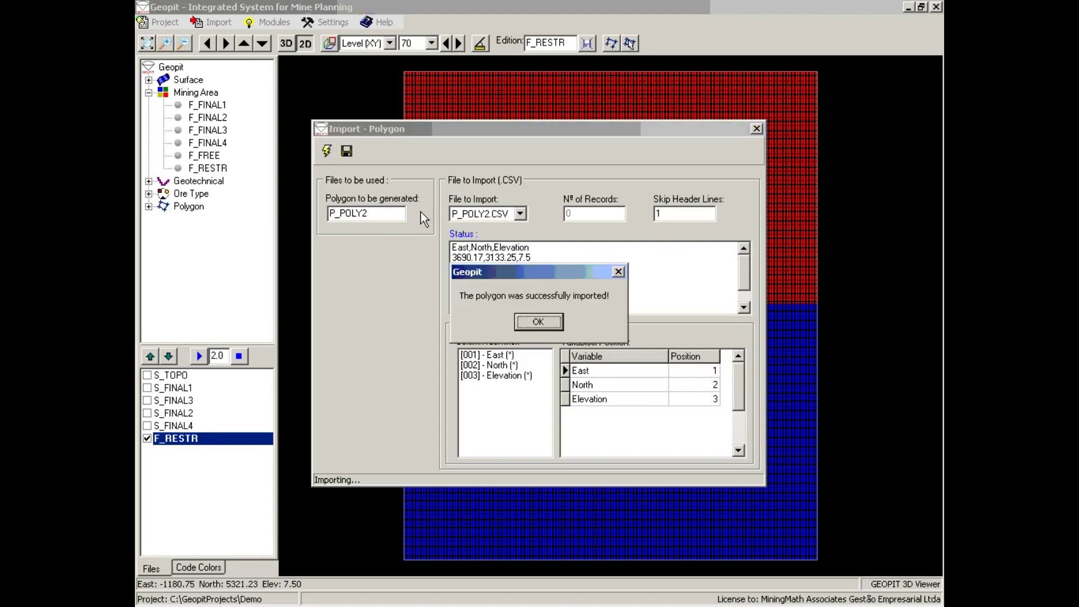
left_click(532, 310)
left_click(757, 129)
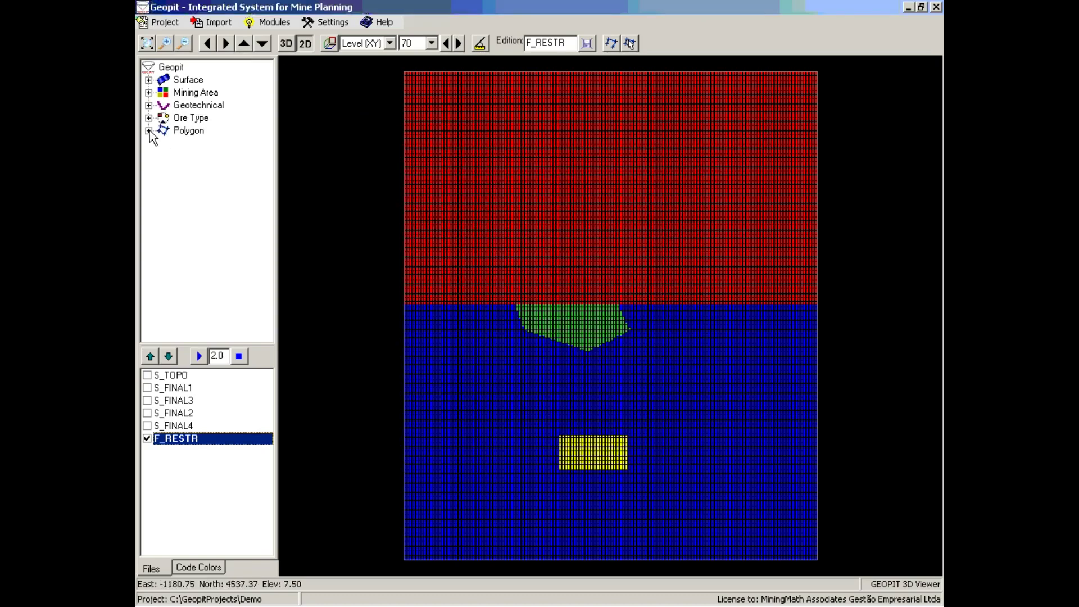
Step: Load the imported polygon P_POLY2 and place it above F_RESTR in the list of open files
left_click(149, 131)
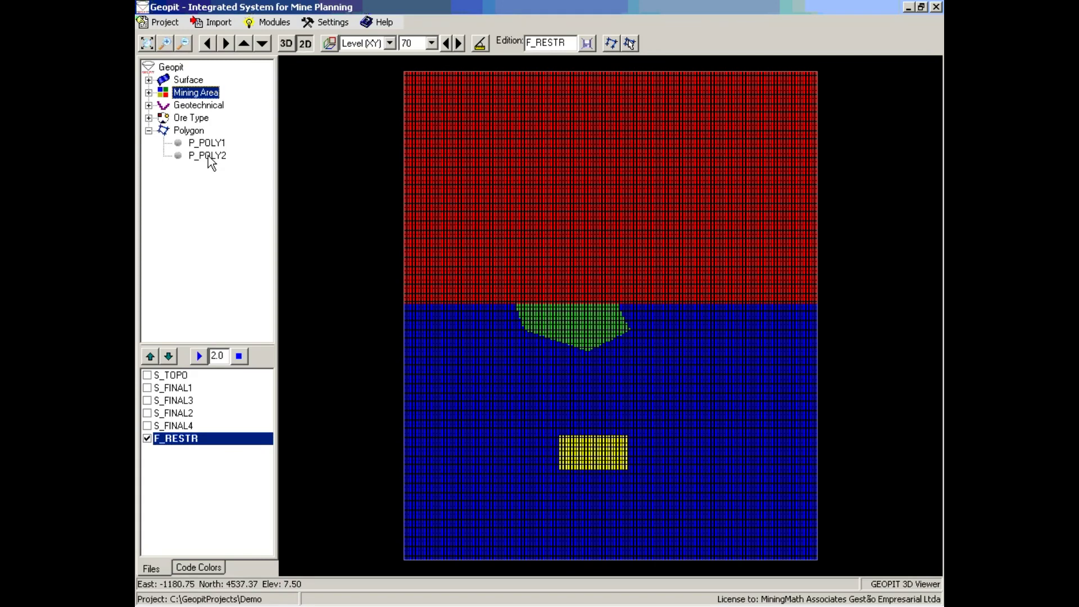
double_click(207, 155)
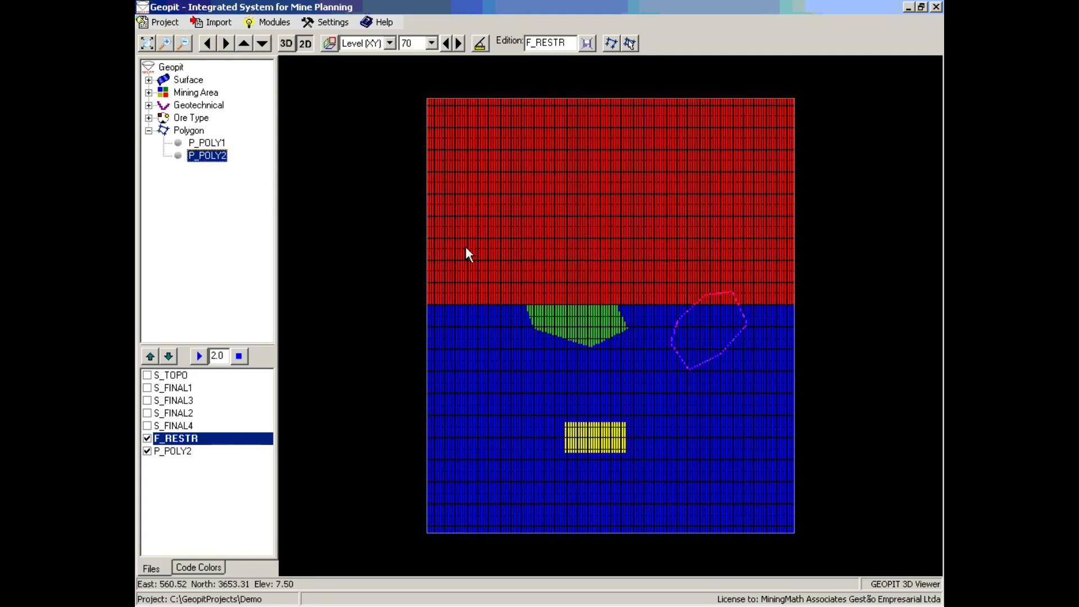
left_click_drag(198, 448, 203, 438)
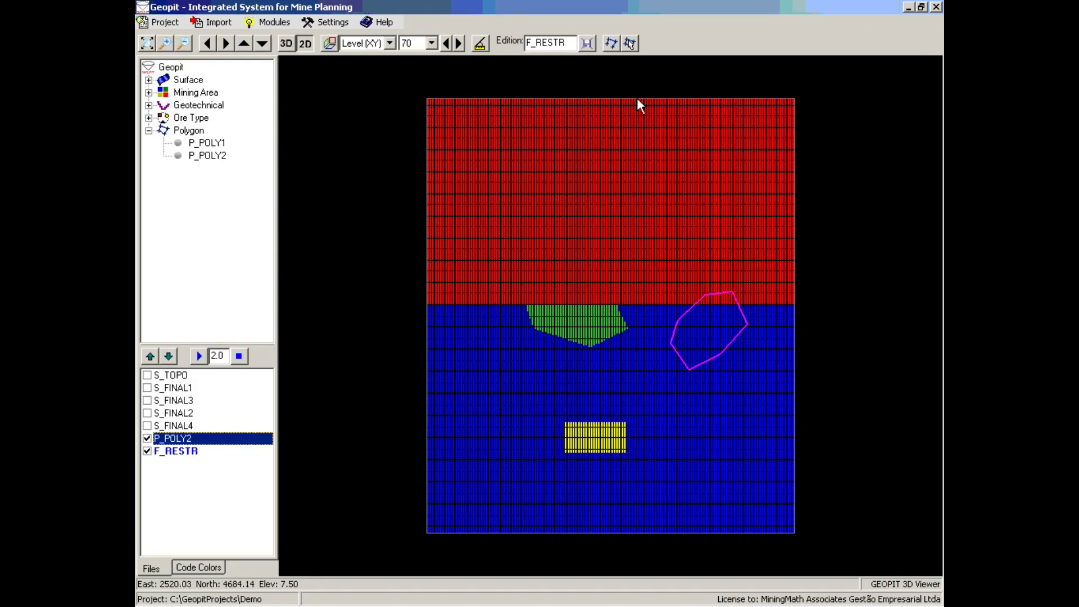
Step: Replace all codes inside polygon P_POLY2 with code 0 in F_RESTR, on level 70
left_click(630, 42)
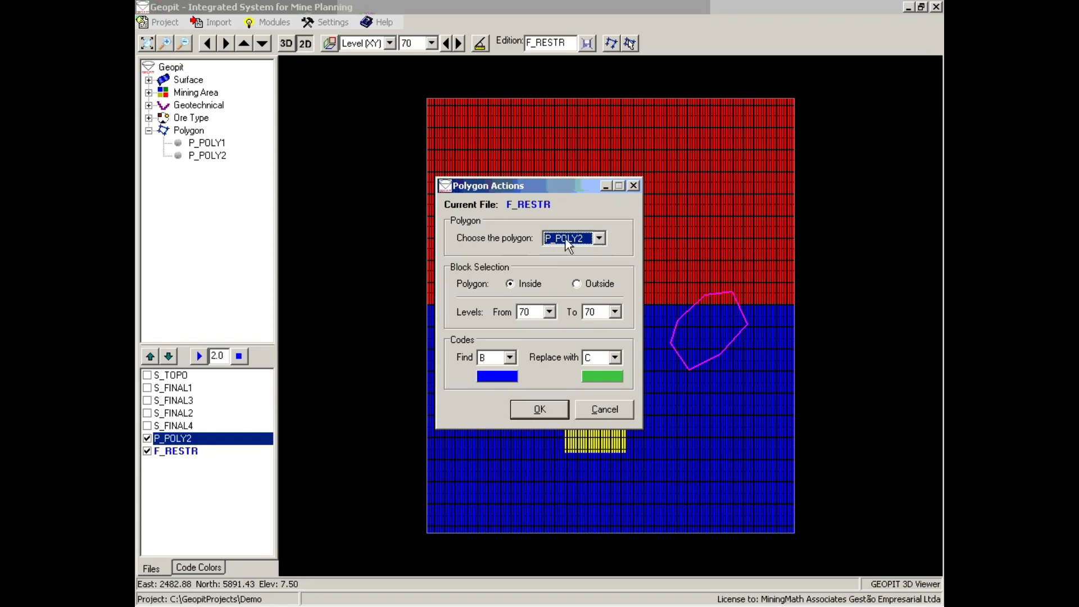
left_click_drag(493, 183, 333, 82)
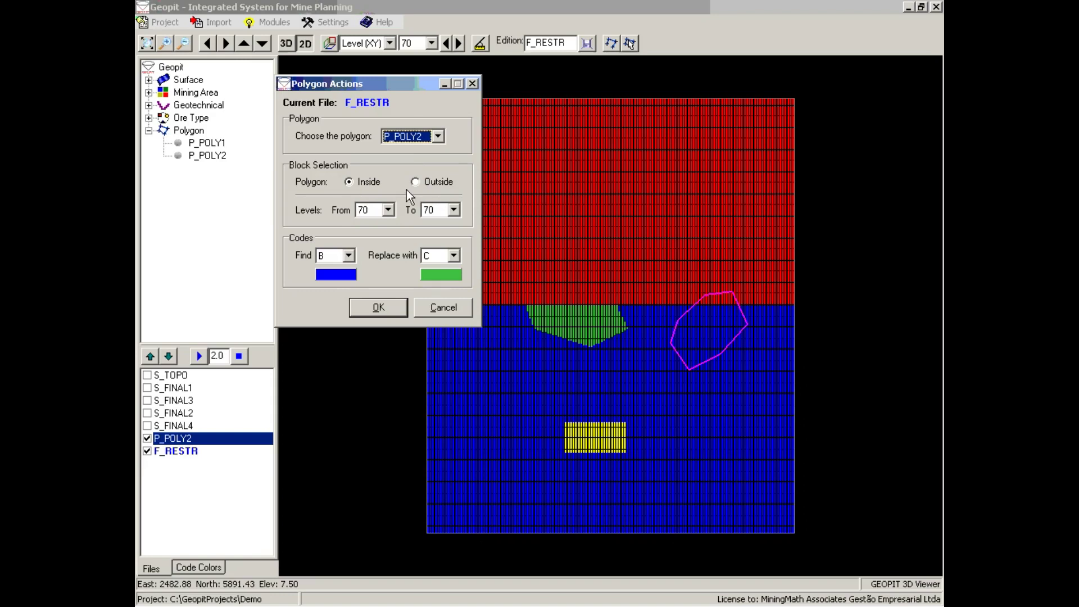
left_click(348, 255)
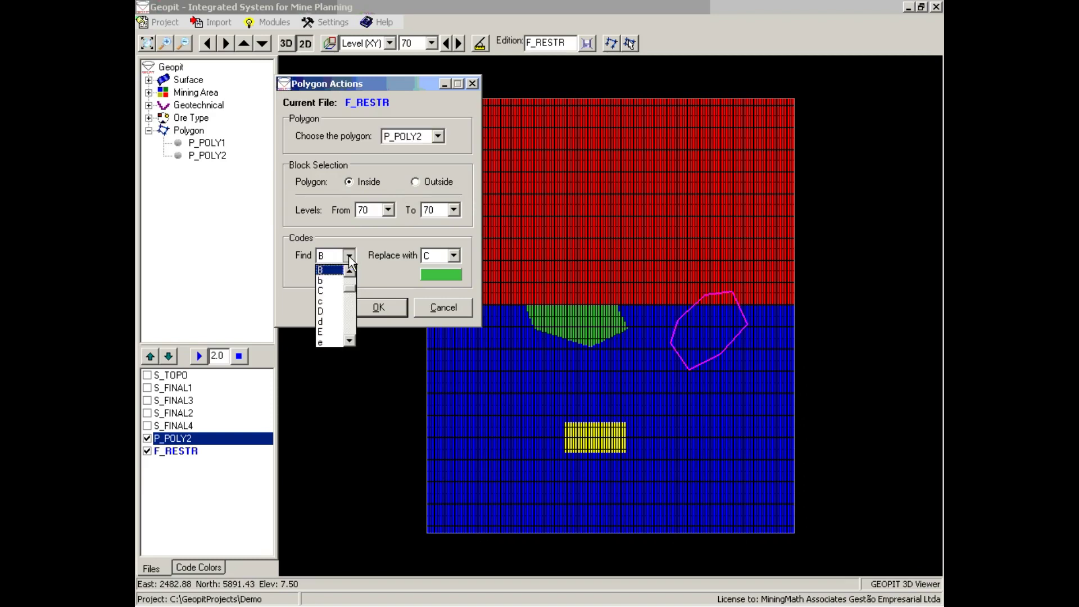
scroll(352, 279, "up", 1)
left_click(330, 270)
left_click(454, 255)
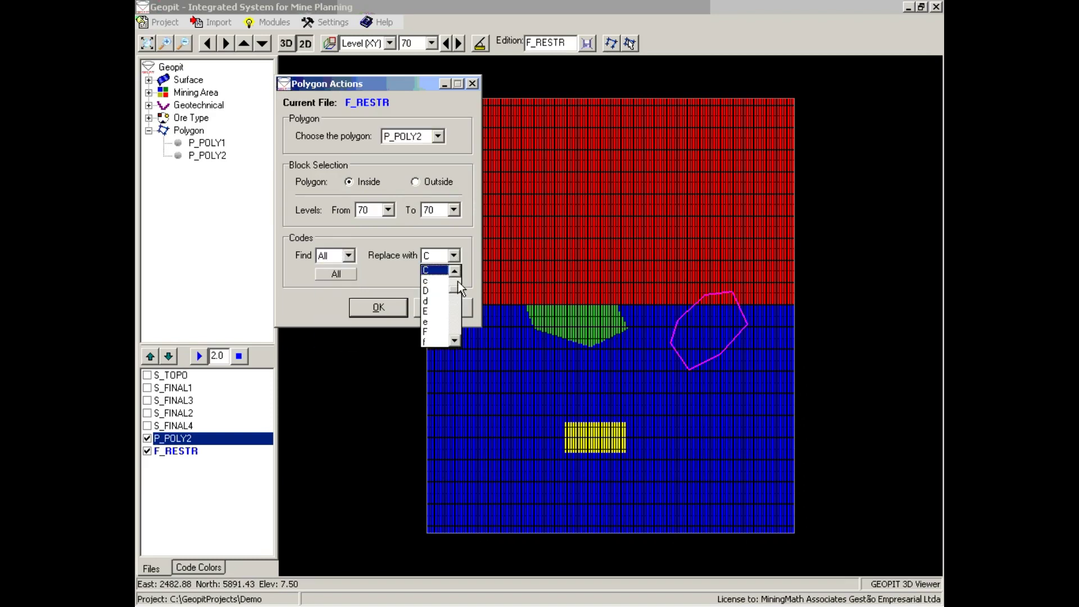
scroll(444, 298, "up", 3)
left_click(438, 301)
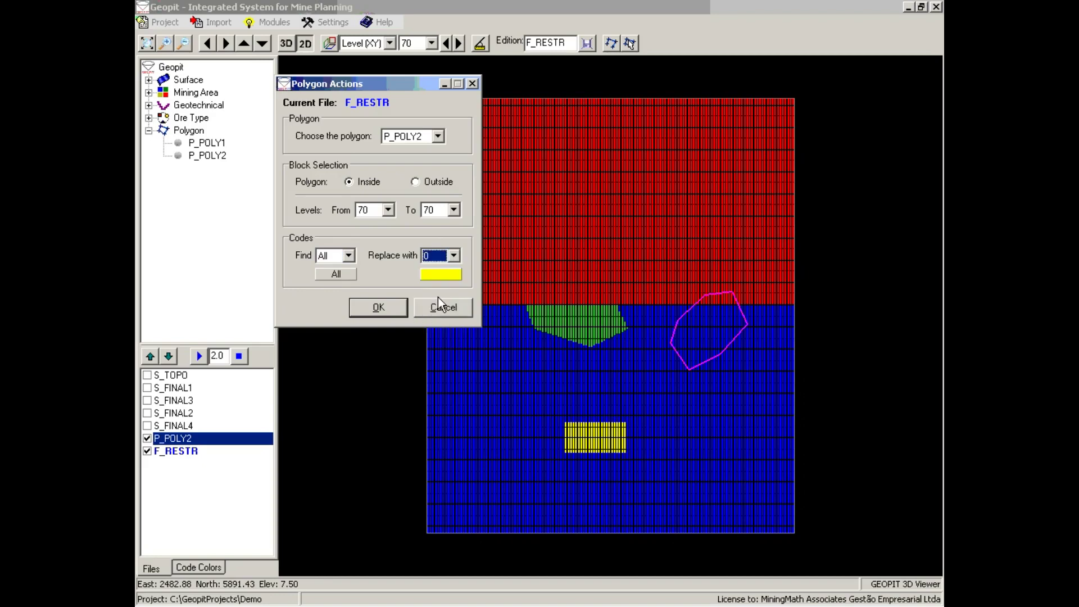
left_click(378, 308)
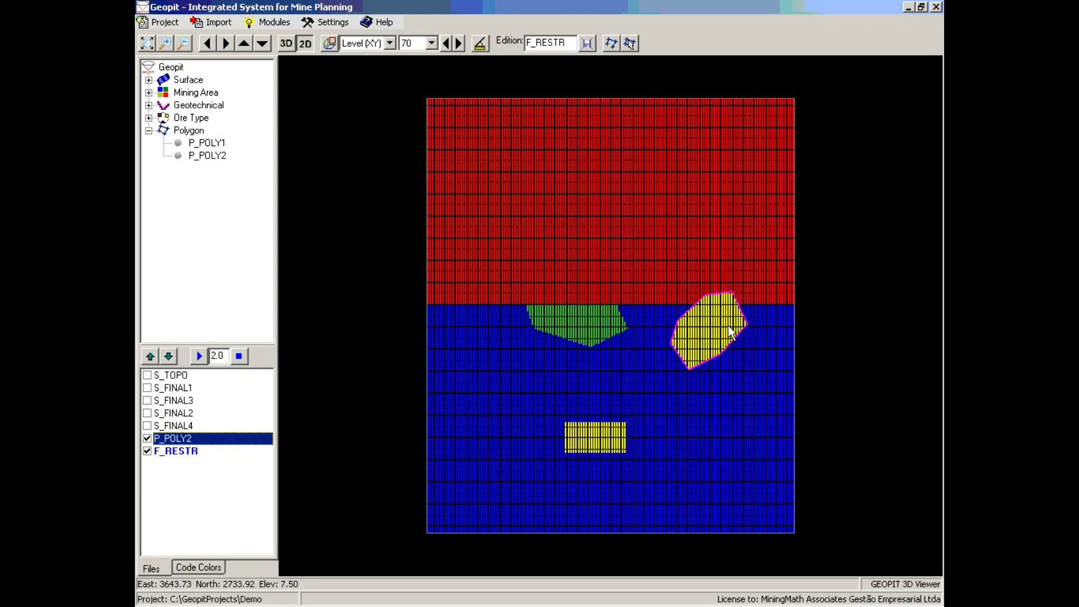
Step: Close the F_RESTR mining area and the P_POLY2 polygon
left_click(180, 452)
right_click(181, 455)
left_click(214, 457)
right_click(190, 442)
left_click(211, 450)
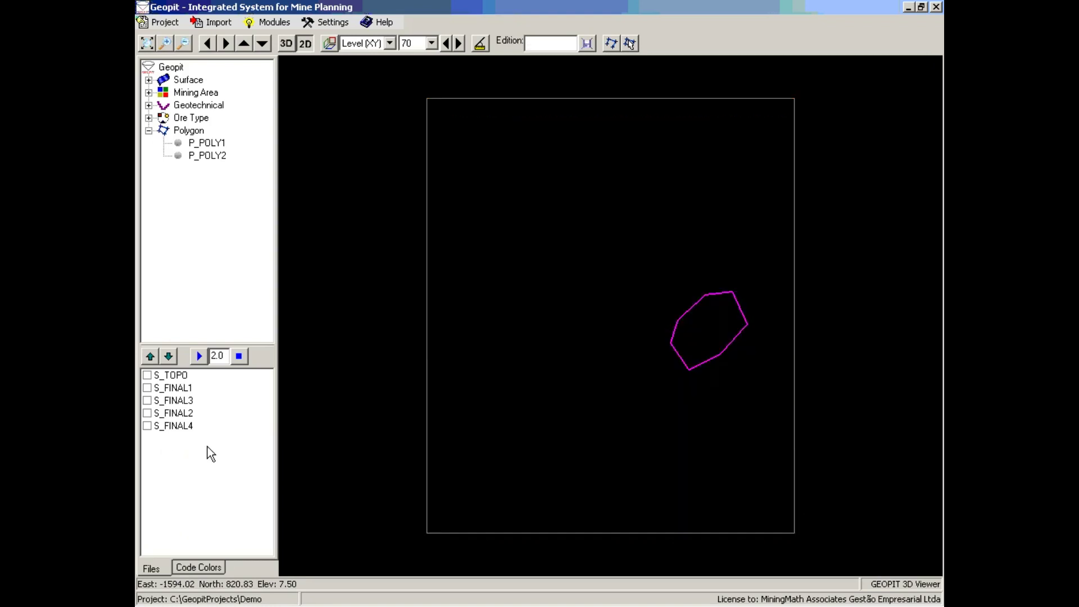
Step: Load the F_FINAL3 mining area and inspect it in 3D from several angles and distances
left_click(148, 92)
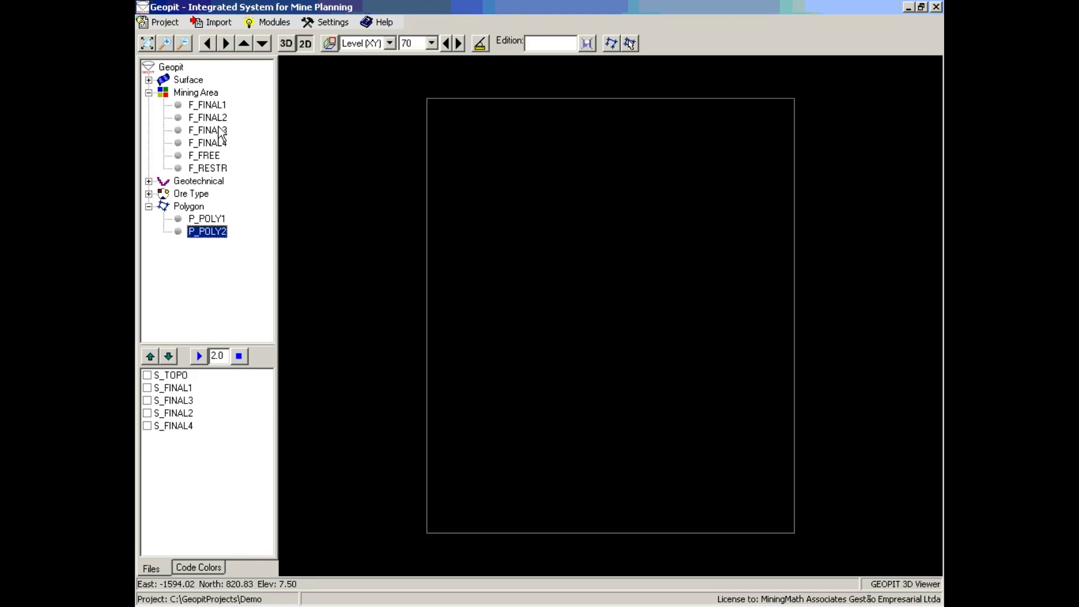
double_click(193, 132)
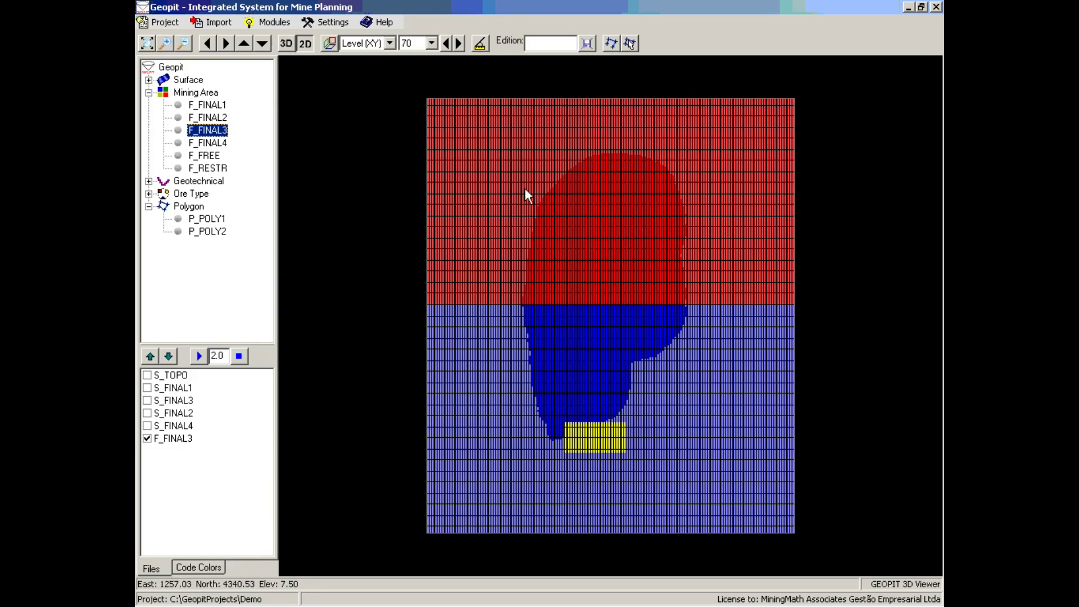
left_click(285, 44)
left_click_drag(648, 298, 636, 265)
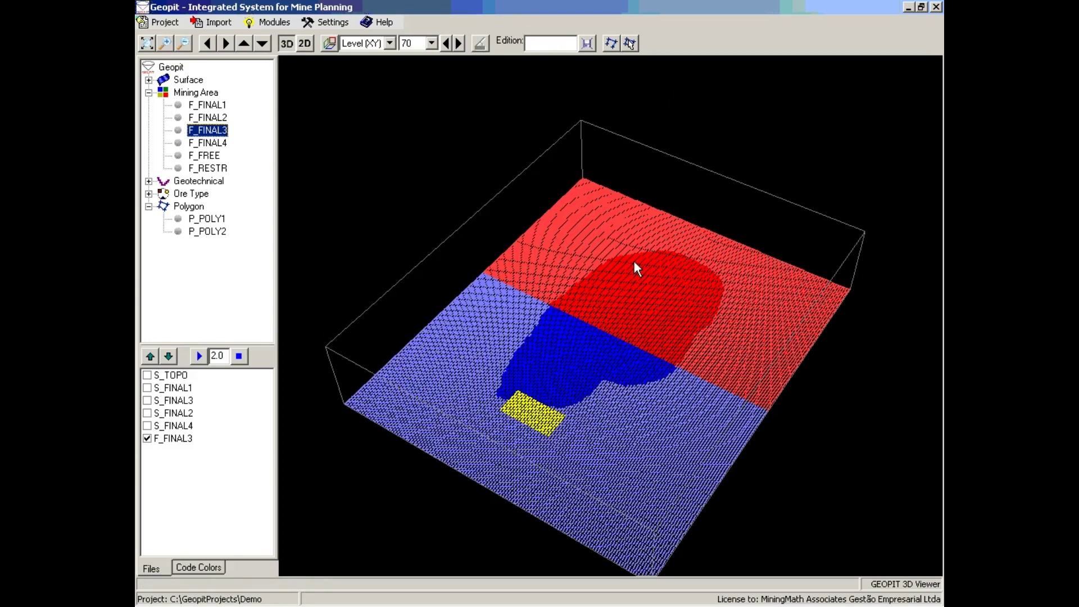
scroll(628, 292, "up", 2)
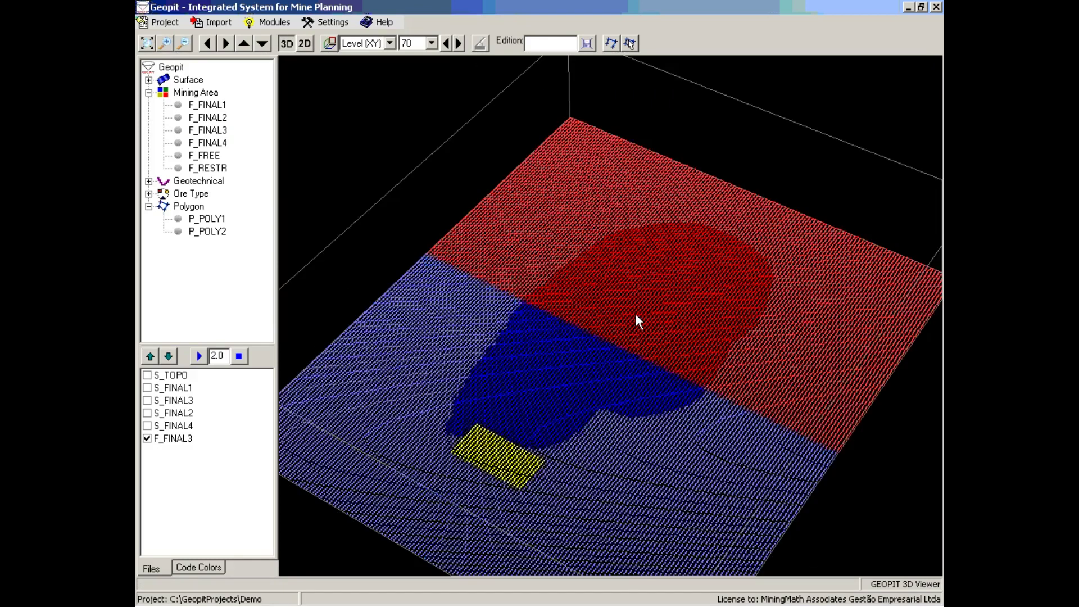
scroll(636, 313, "down", 5)
mouse_move(655, 315)
left_mouse_down()
mouse_move(615, 332)
mouse_move(668, 301)
mouse_move(649, 323)
left_mouse_up()
scroll(633, 339, "up", 4)
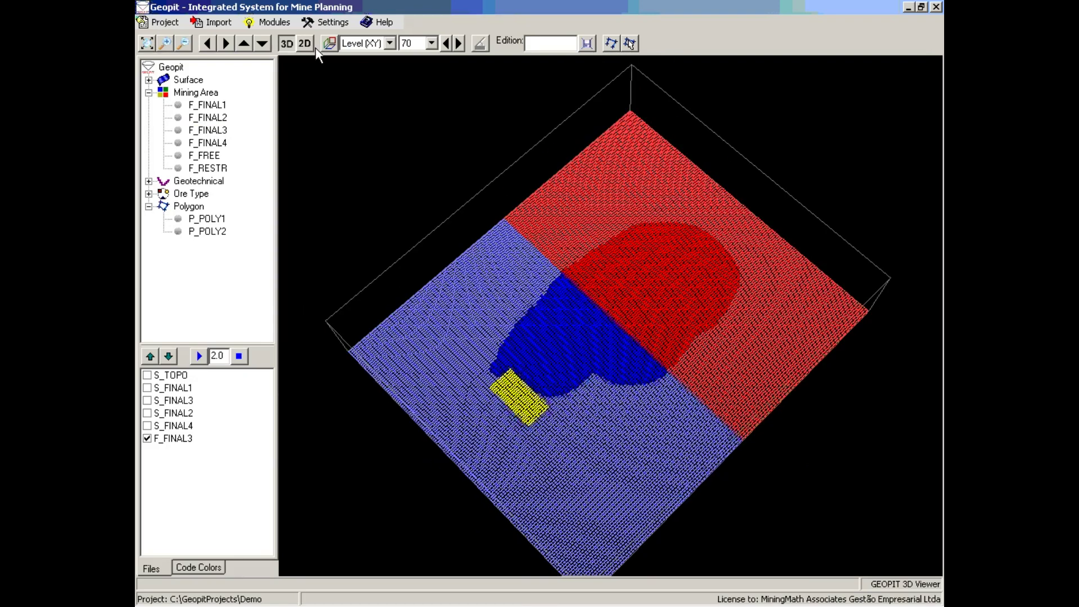
Step: Open the Viewer Options dialog and move it aside to uncover the model
left_click(319, 22)
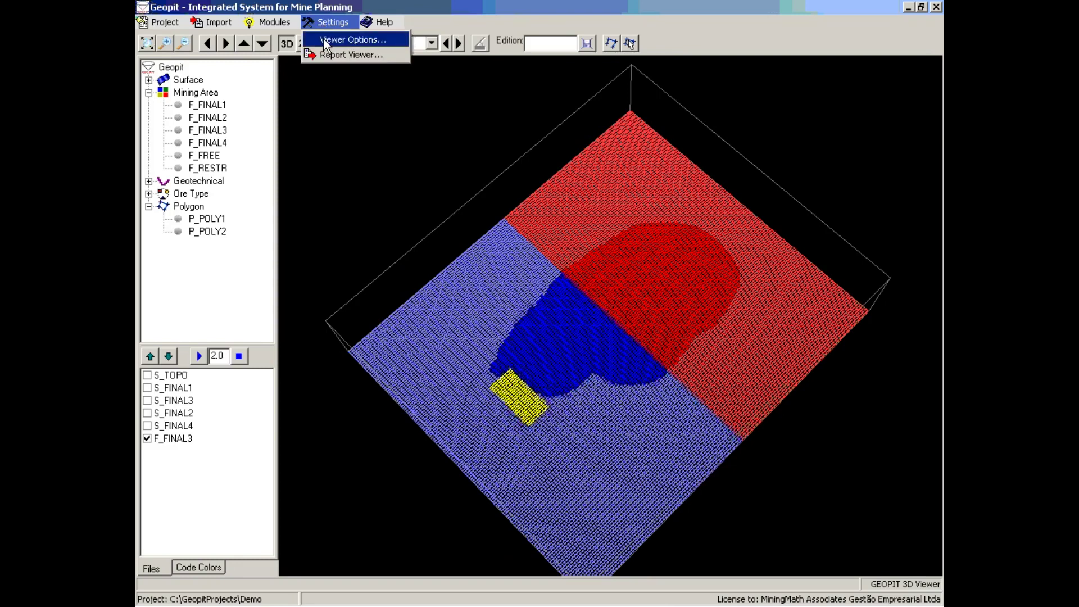
left_click(323, 40)
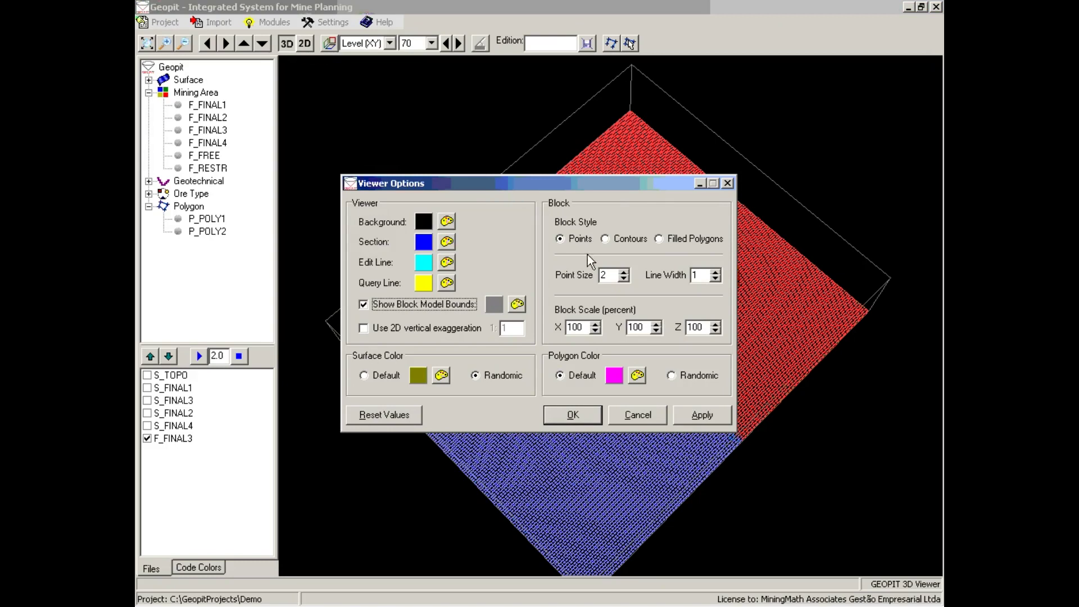
left_click_drag(673, 185, 865, 96)
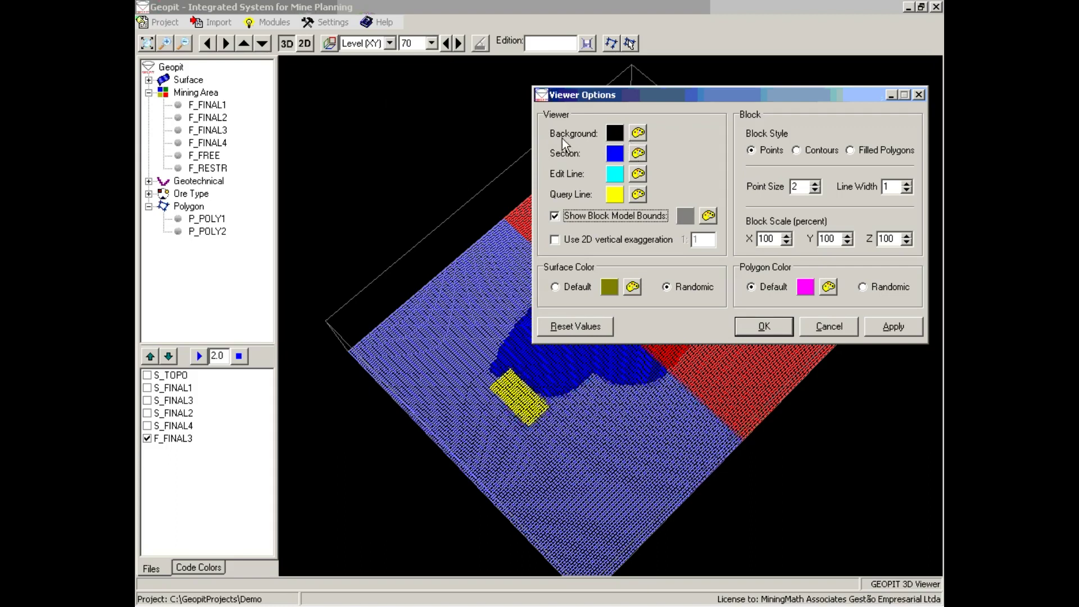
Step: Set the viewer's background colour to white, apply it and rotate the model to check the effect
left_click(637, 133)
left_click(606, 251)
left_click(485, 355)
left_click(894, 328)
left_click_drag(422, 264, 430, 314)
Step: Restore the viewer's background colour to black and apply it, checking the rotated model
left_click(638, 134)
left_click(470, 250)
left_click(498, 355)
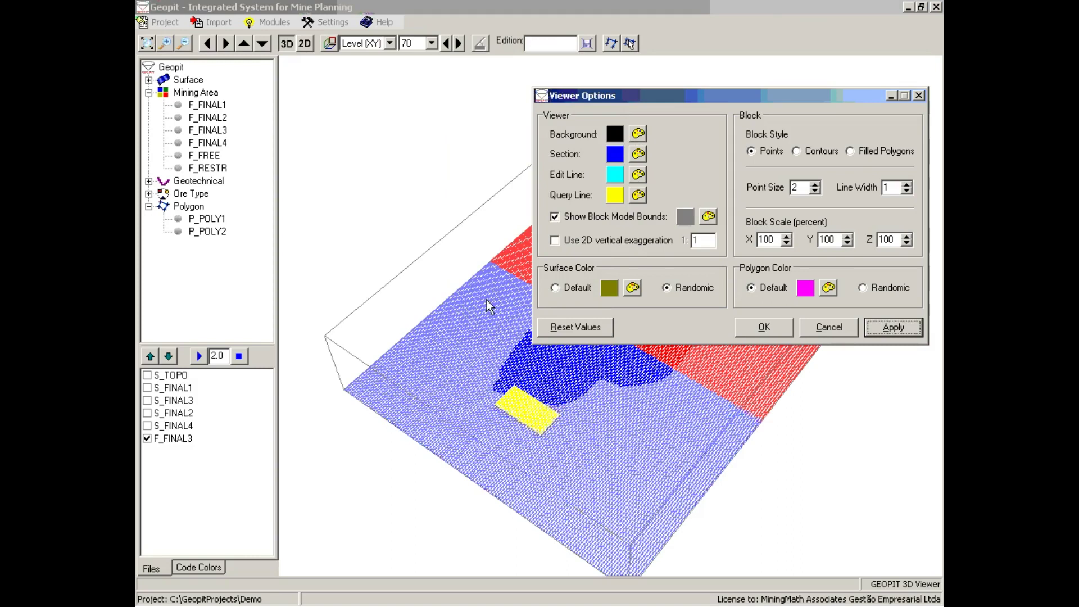
left_click(896, 328)
left_click_drag(548, 363, 447, 284)
Step: Hide F_FINAL3, display the horizontal section plane and lower it to level 58
left_click(147, 438)
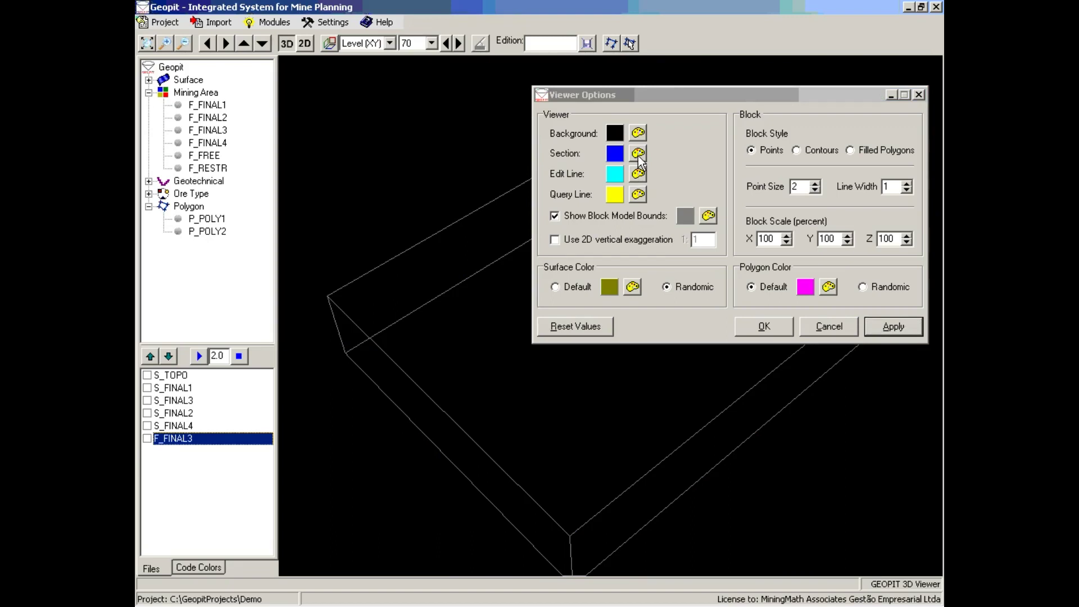
left_click(328, 43)
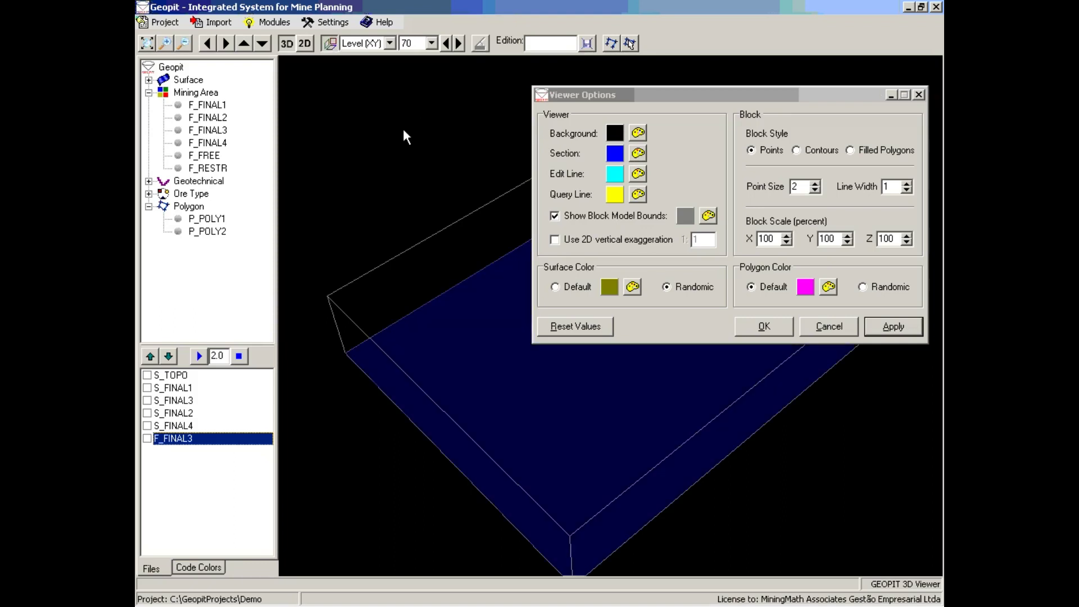
left_click(447, 42)
left_click(447, 43)
left_click(447, 42)
left_click(447, 43)
left_click(446, 43)
left_click_drag(534, 393, 564, 436)
Step: Set the section colour to red, apply it, and view the plane together with surface S_FINAL1
left_click(639, 154)
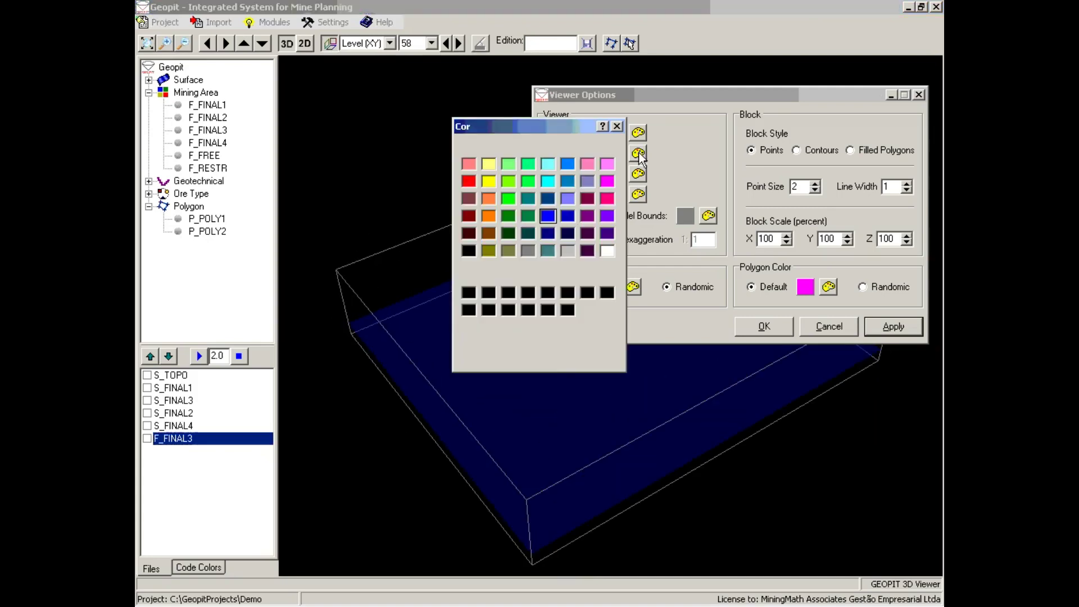
left_click(473, 181)
left_click(491, 360)
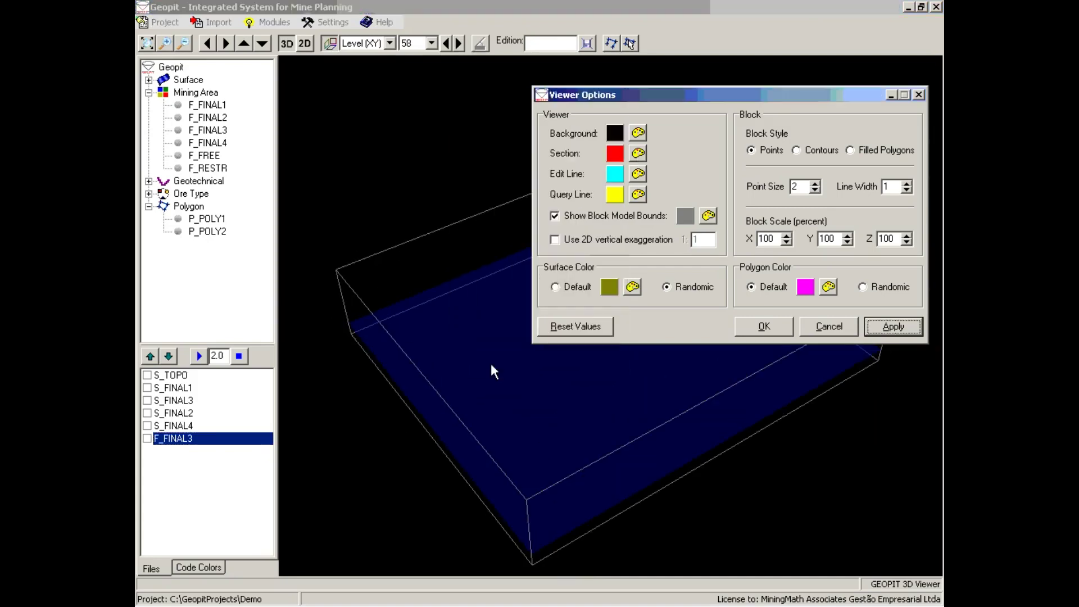
left_click(891, 326)
left_click_drag(564, 410, 522, 275)
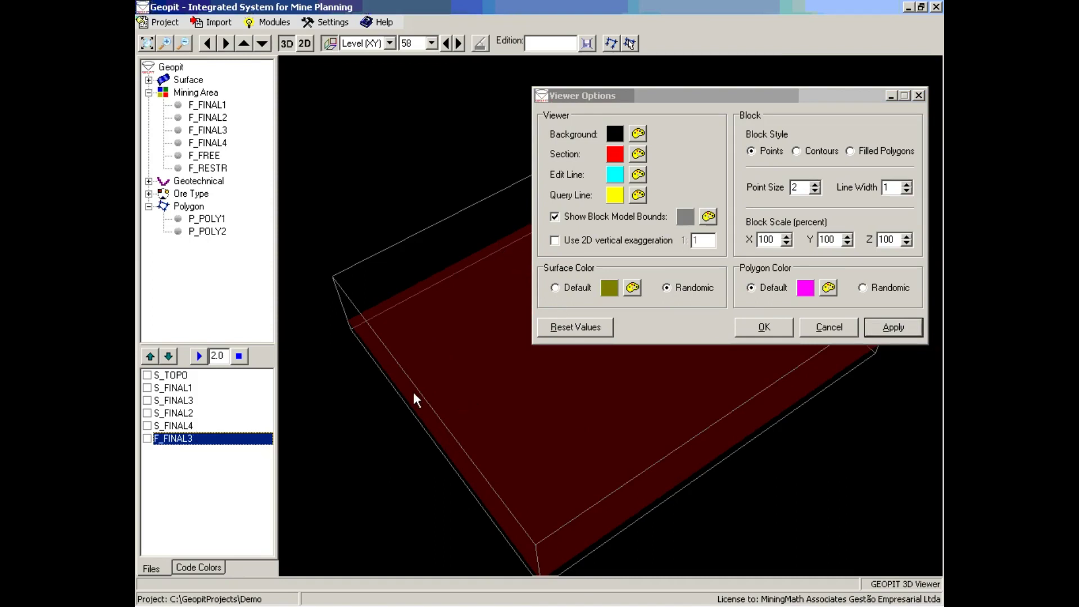
left_click(147, 388)
mouse_move(564, 485)
left_mouse_down()
mouse_move(498, 380)
mouse_move(516, 447)
mouse_move(572, 494)
left_mouse_up()
Step: Set the section colour back to blue and apply it
left_click(638, 154)
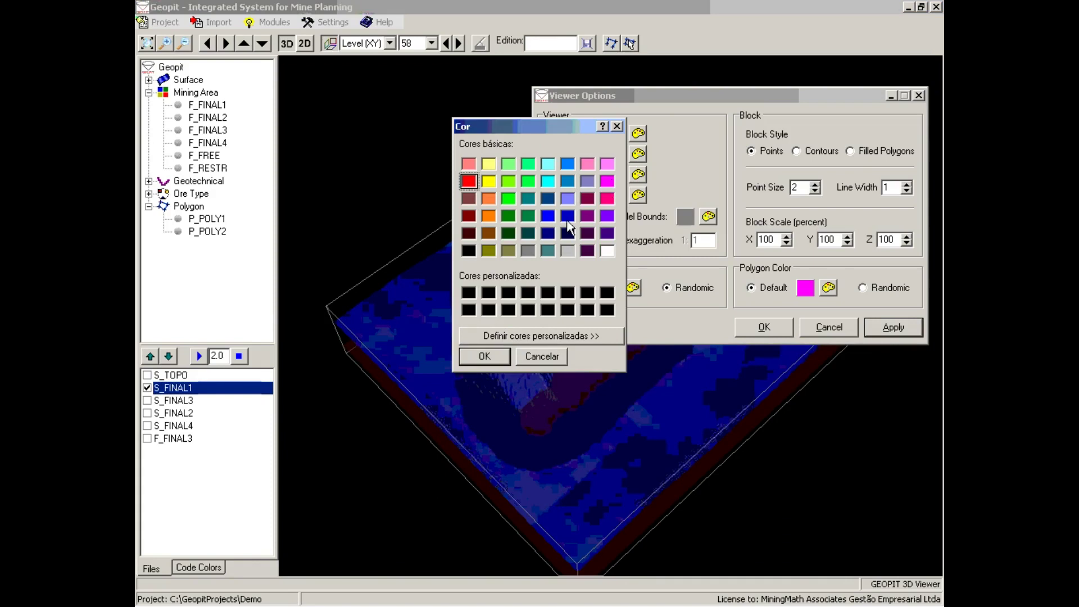
left_click(551, 217)
left_click(484, 356)
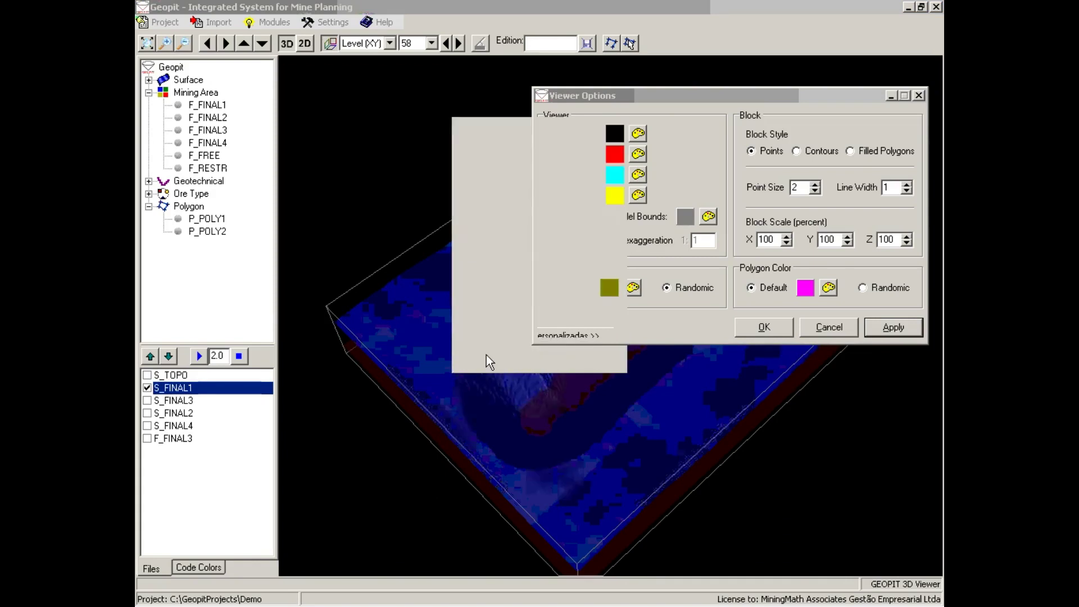
left_click(894, 327)
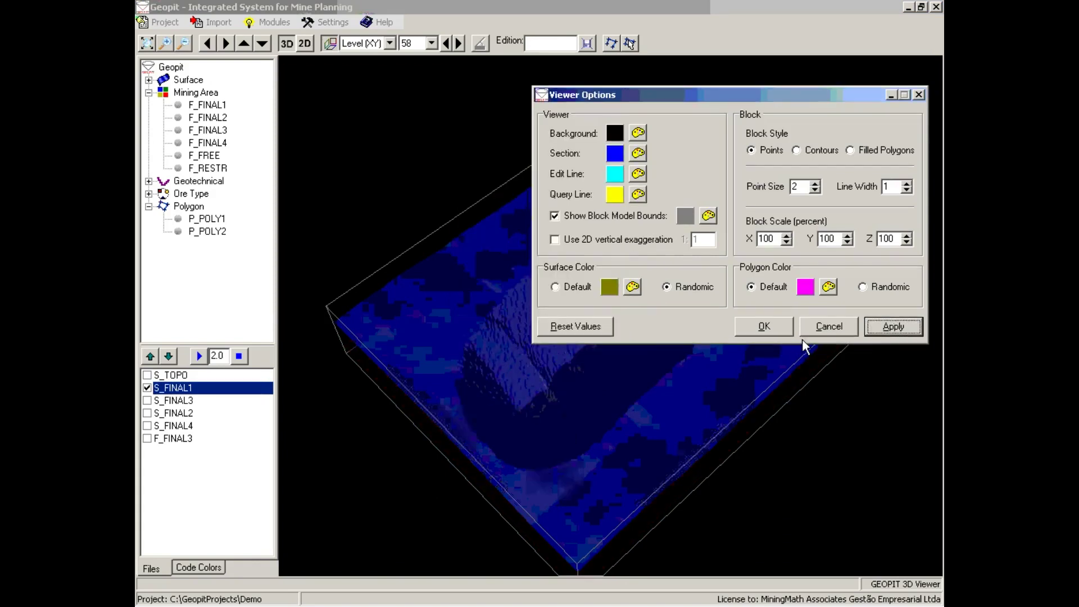
Step: View surface S_FINAL3 with the section in place of S_FINAL1, and hide the surface and section plane after viewing
left_click(147, 388)
left_click(147, 400)
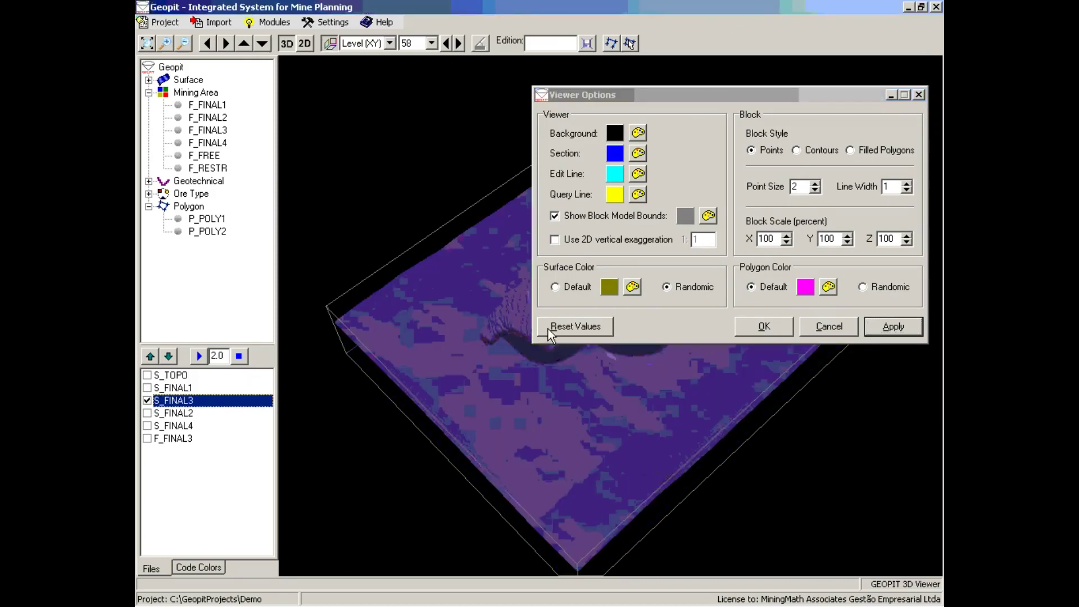
left_click(583, 94)
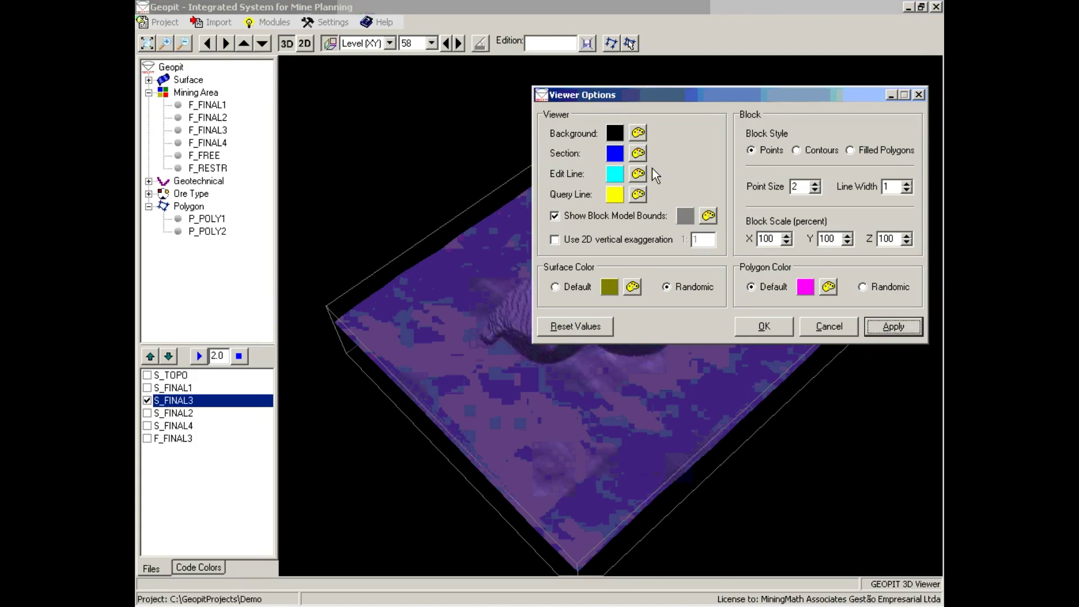
left_click_drag(636, 94, 615, 154)
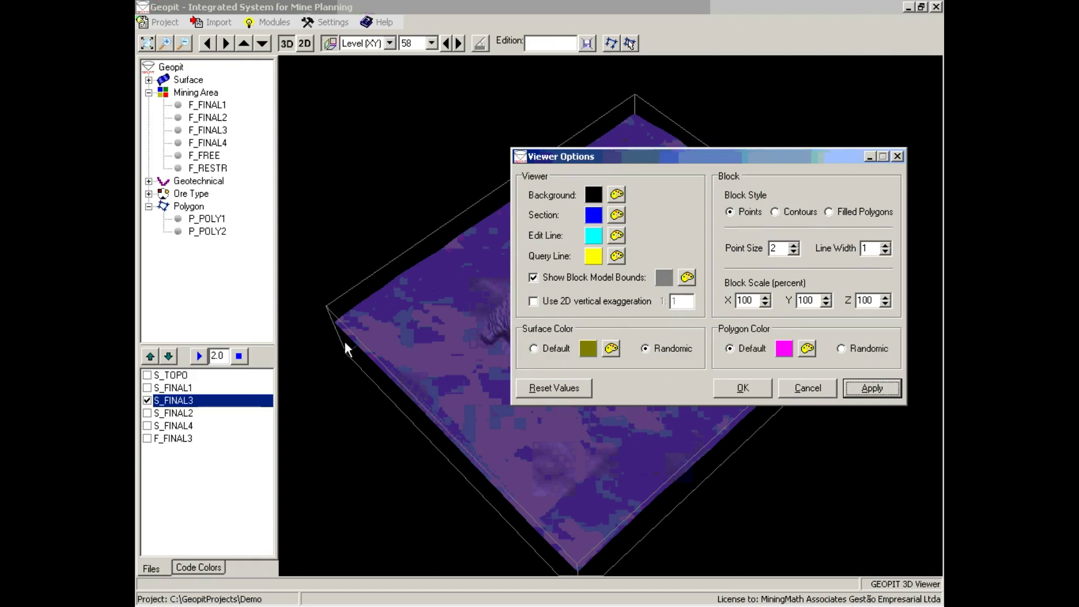
left_click(146, 403)
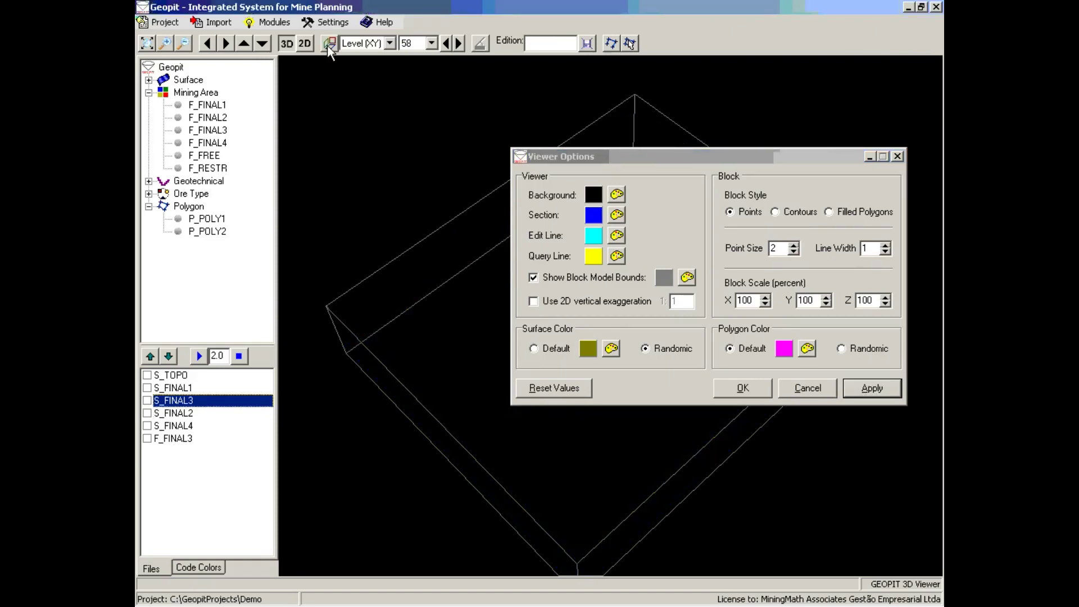
Step: Put mining area F_FINAL3 into edition and display it in the 2D view
left_click(170, 439)
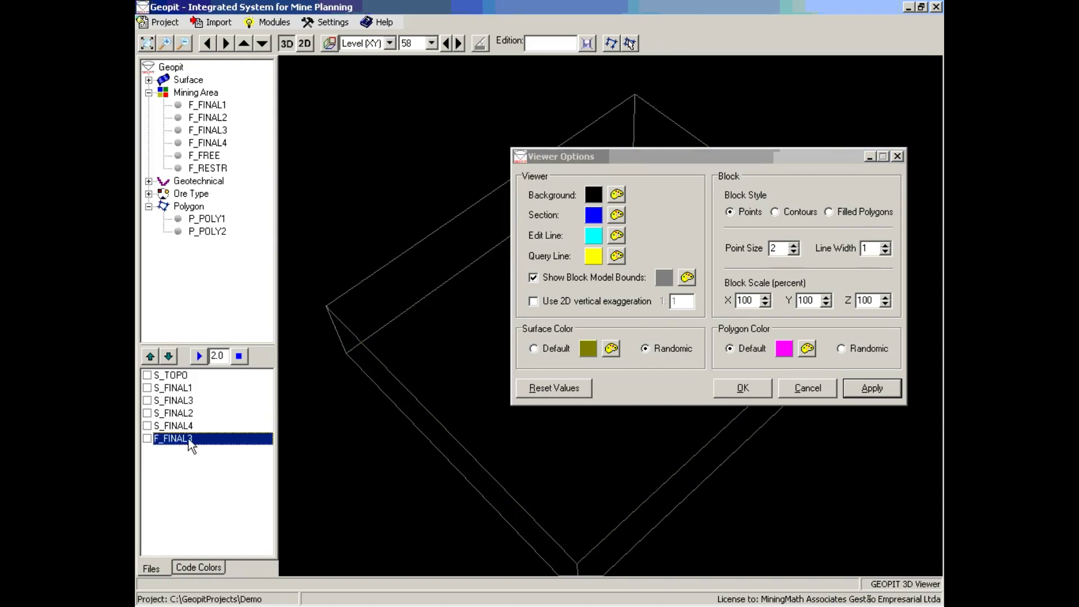
right_click(188, 439)
left_click(214, 457)
left_click(147, 439)
left_click(305, 43)
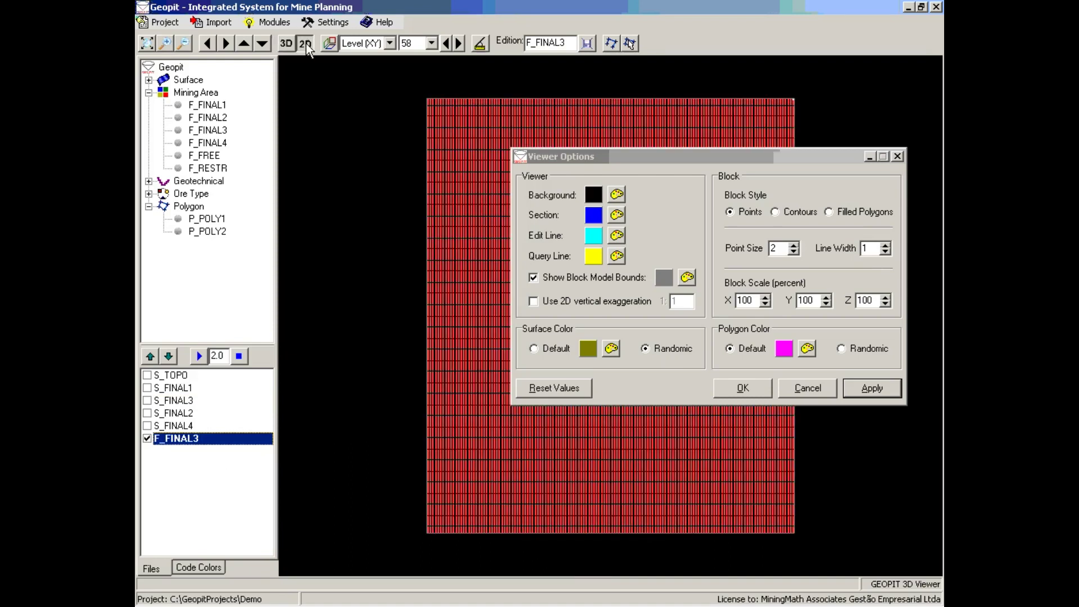
Step: Move the Viewer Options dialog off the upper part of F_FINAL3 and show level 70
left_click(604, 159)
left_click_drag(602, 158, 640, 303)
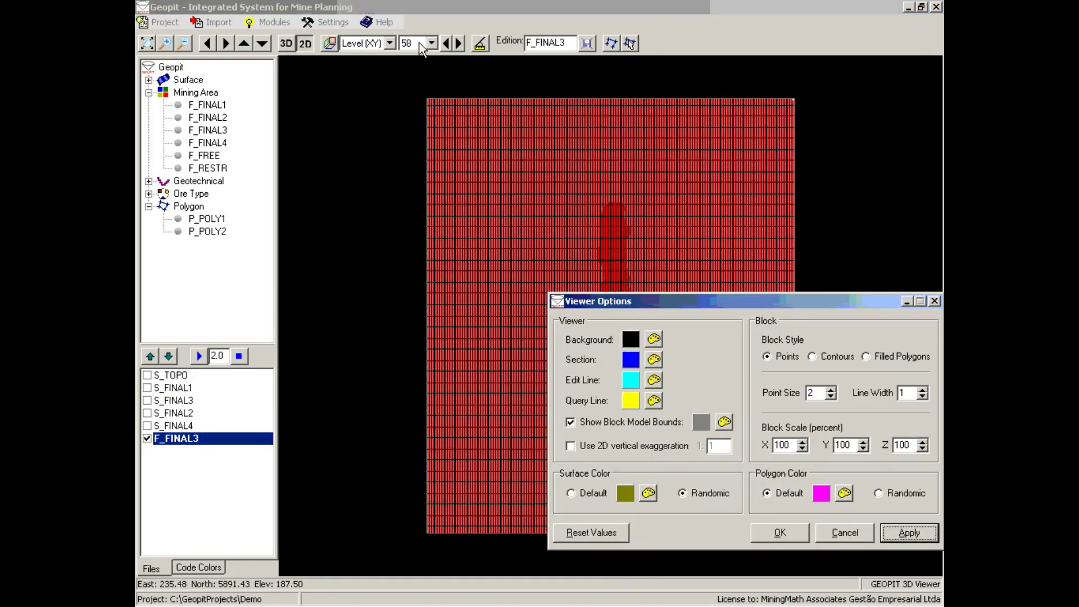
left_click(432, 44)
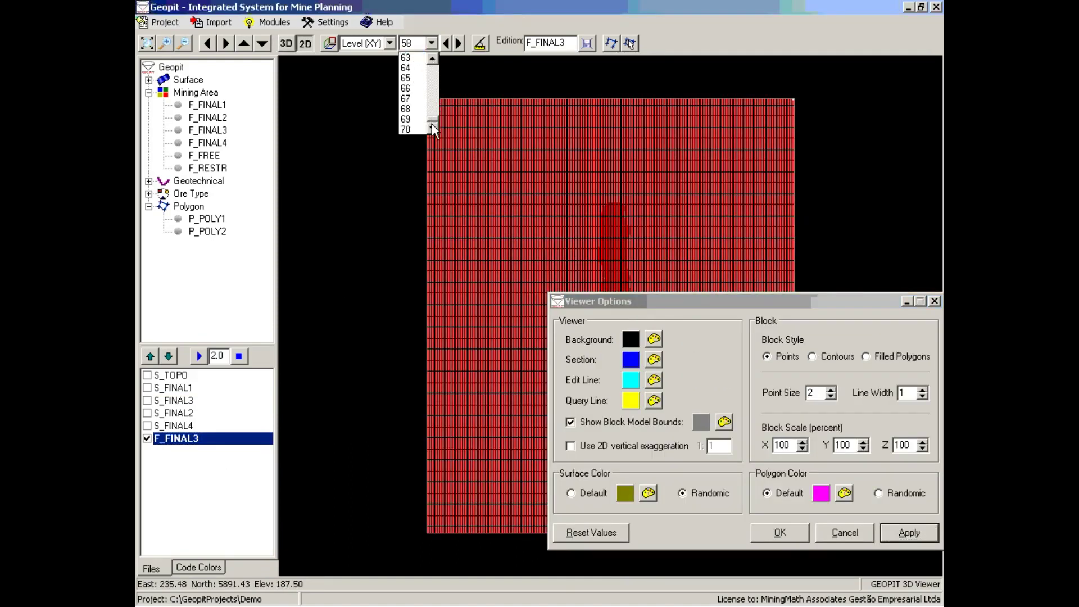
left_click(416, 125)
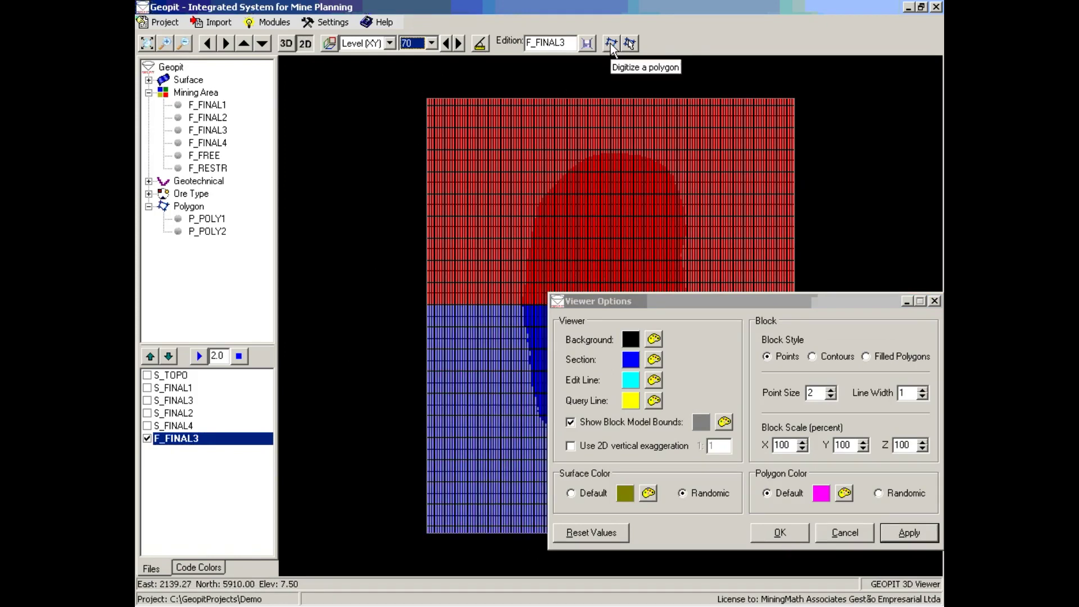
Step: Digitize a trial polygon across the northwest edge of F_FINAL3's dark red area to preview the edit line, and discard it
left_click(611, 43)
left_click(510, 148)
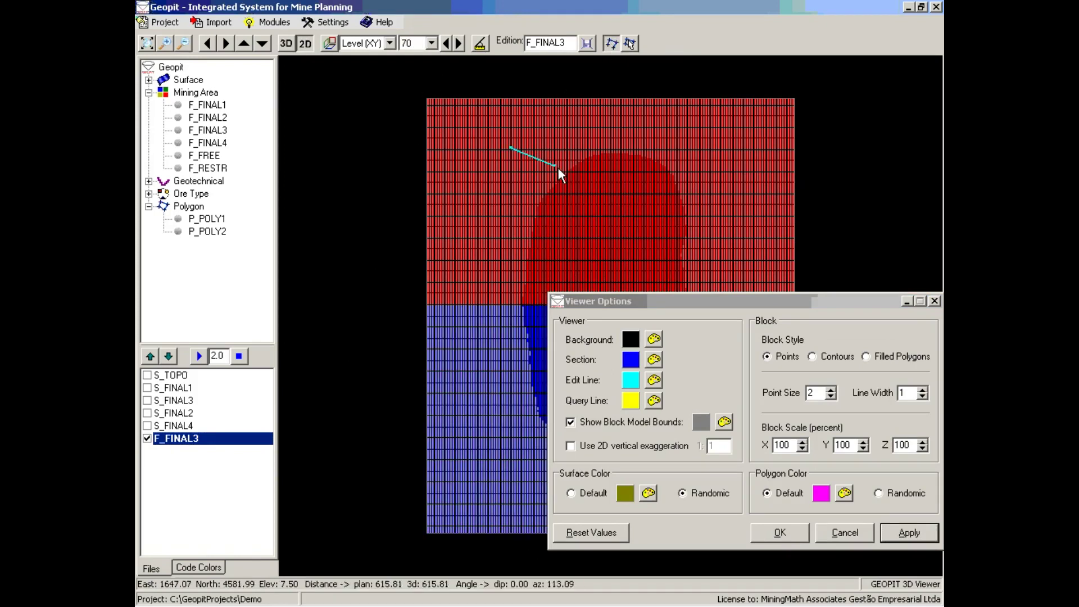
left_click(602, 190)
left_click(583, 233)
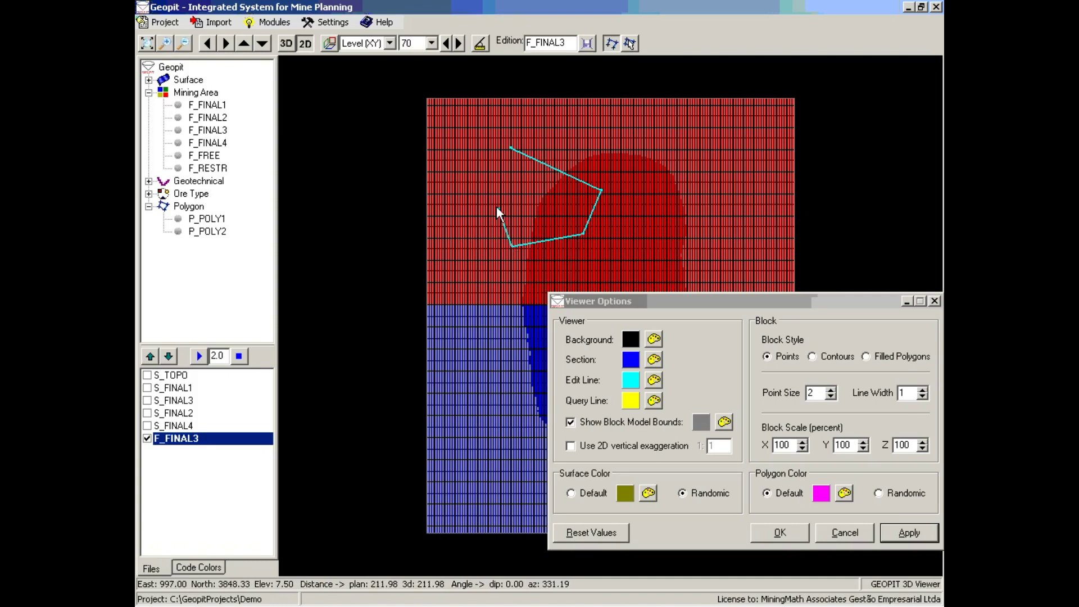
right_click(496, 198)
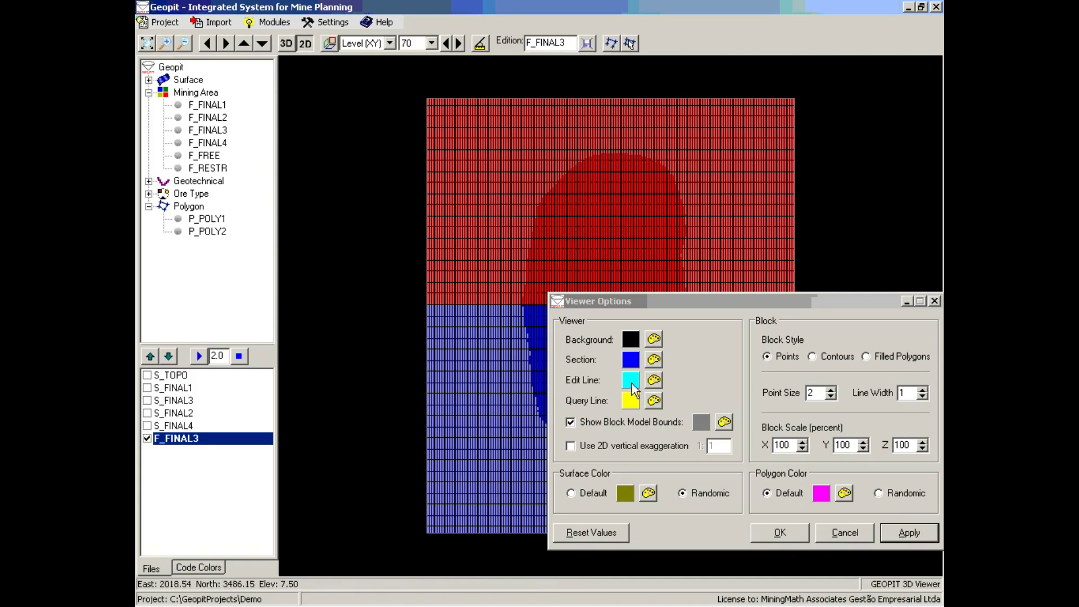
Step: Try green and dark purple for the edit line colour, test with a short trial line, and apply dark purple
left_click(653, 380)
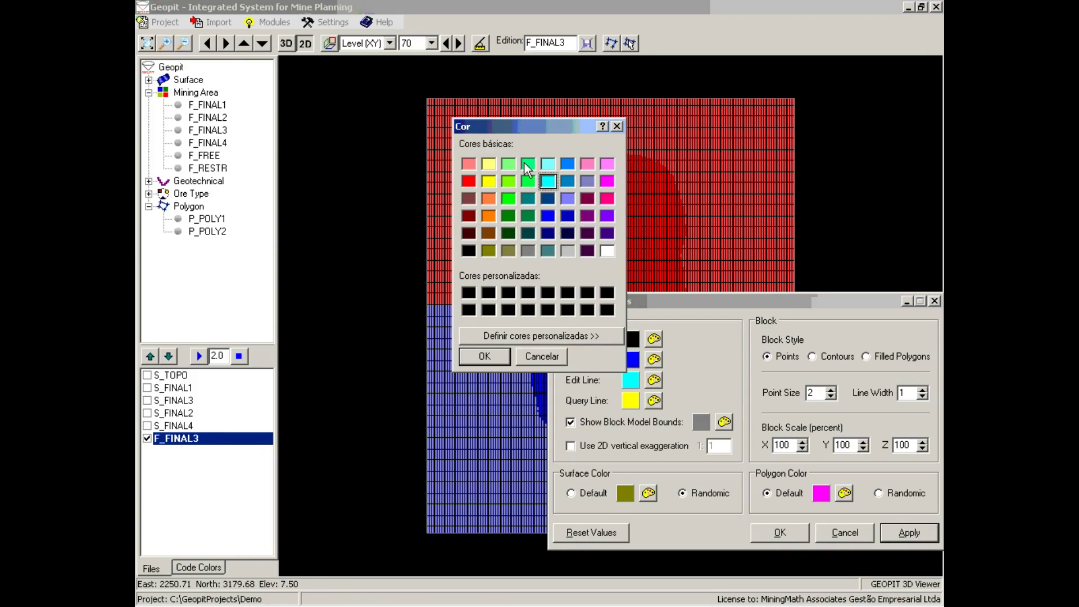
left_click(486, 351)
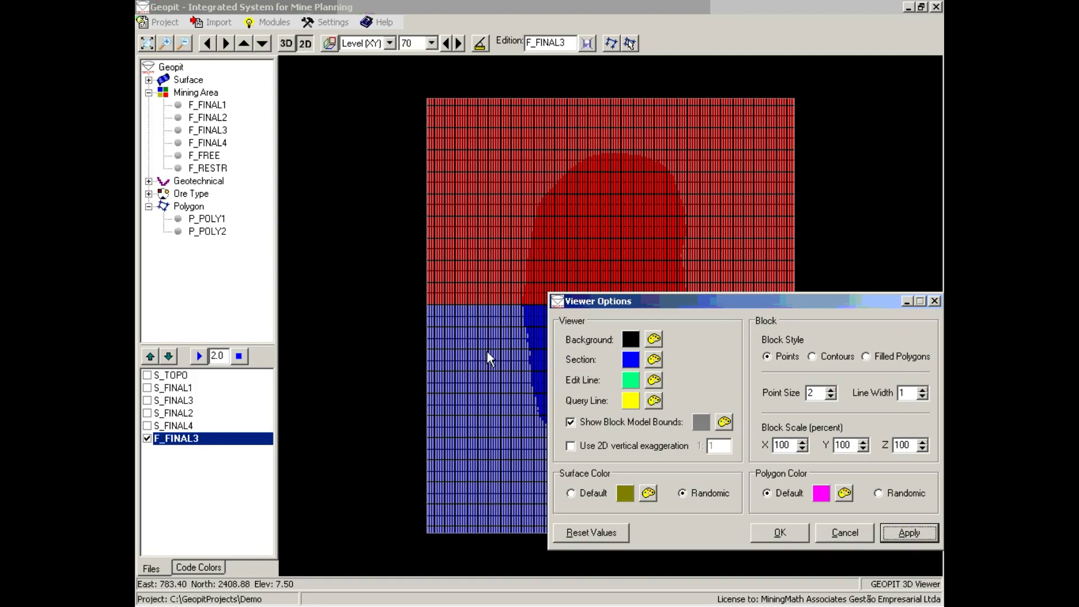
left_click(653, 382)
left_click(587, 251)
left_click(485, 357)
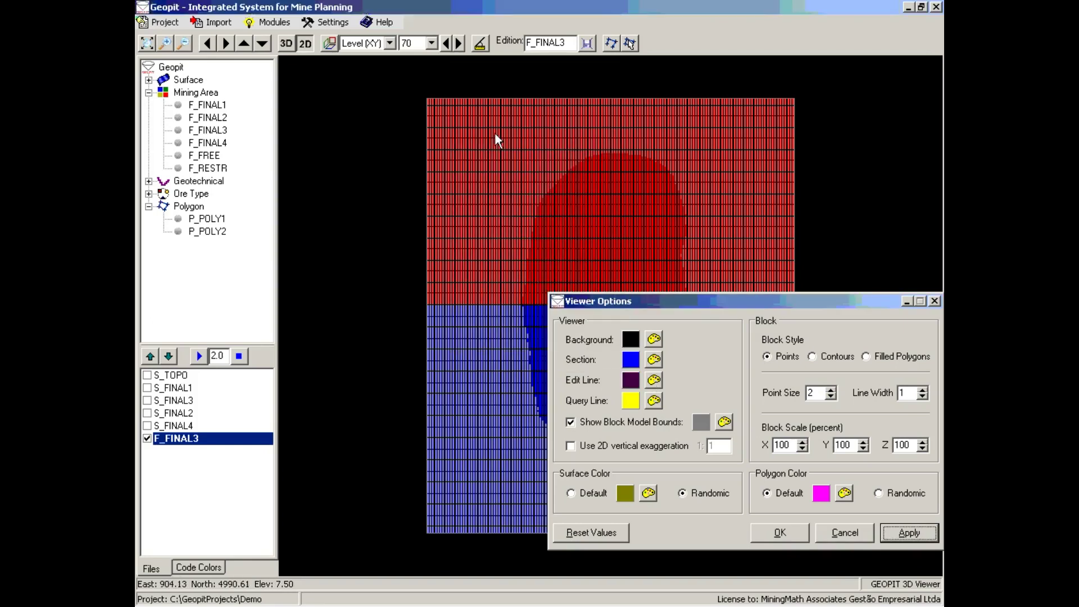
left_click(512, 155)
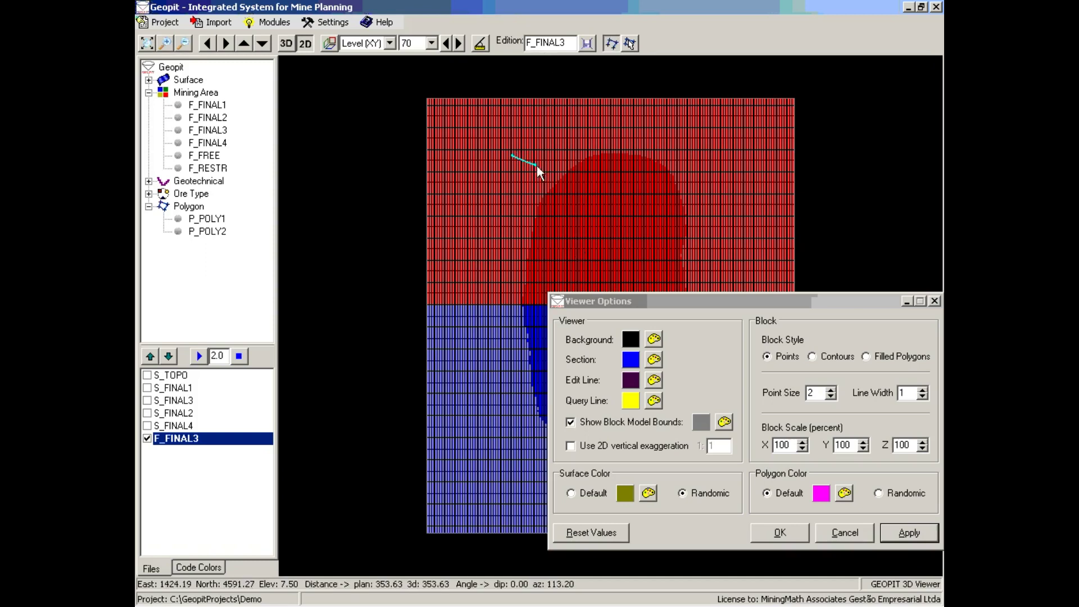
left_click(589, 209)
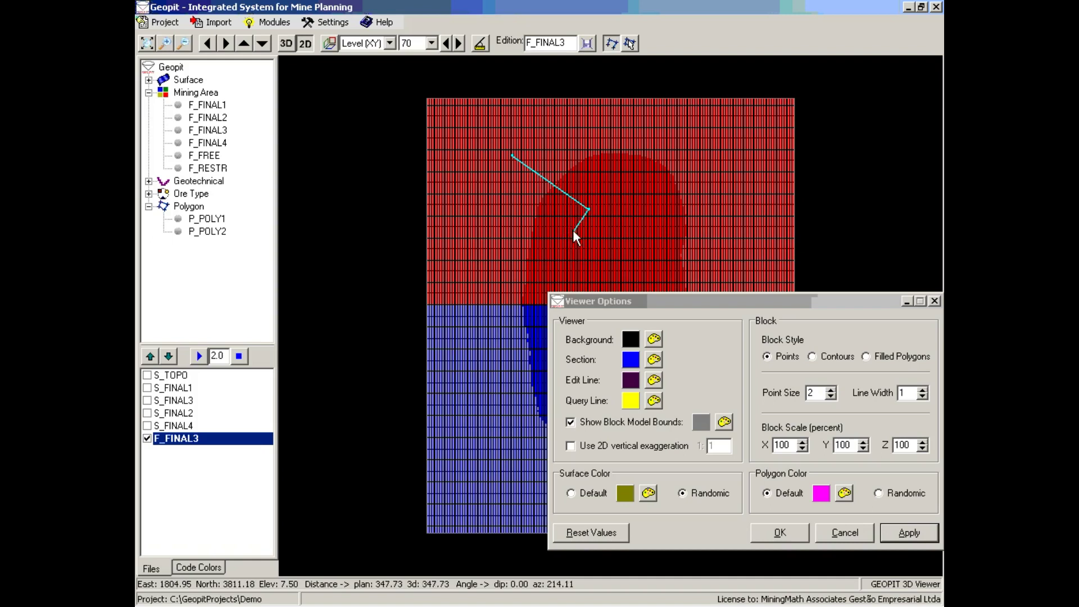
right_click(573, 230)
left_click(911, 535)
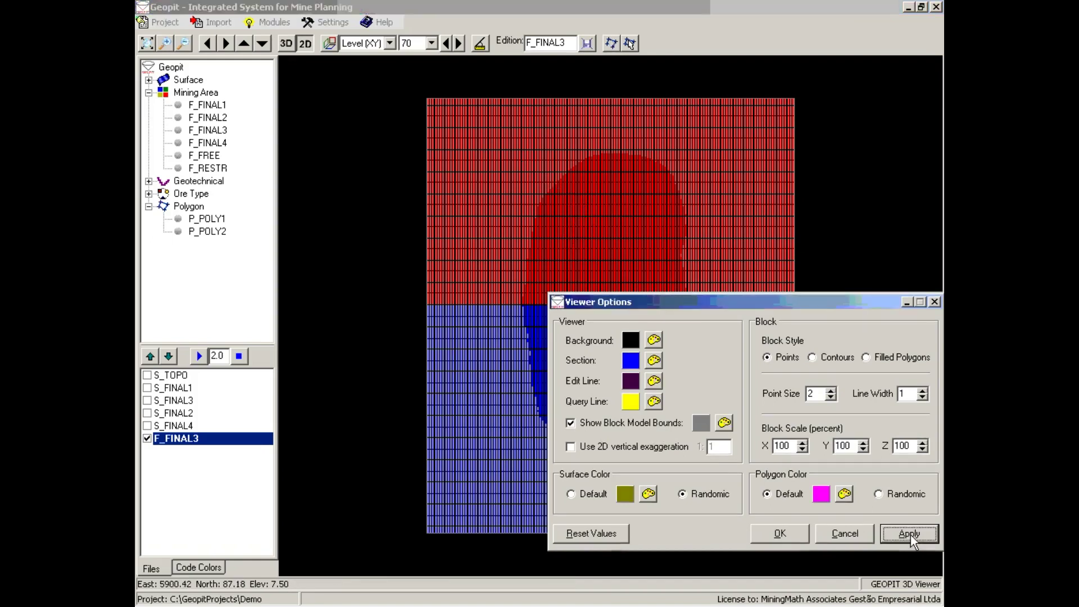
Step: Digitize a five-point trial polygon over the northwest part of F_FINAL3 to preview the dark purple edit line, and discard it
left_click(613, 45)
left_click(514, 144)
left_click(593, 214)
left_click(538, 255)
left_click(447, 245)
left_click(484, 161)
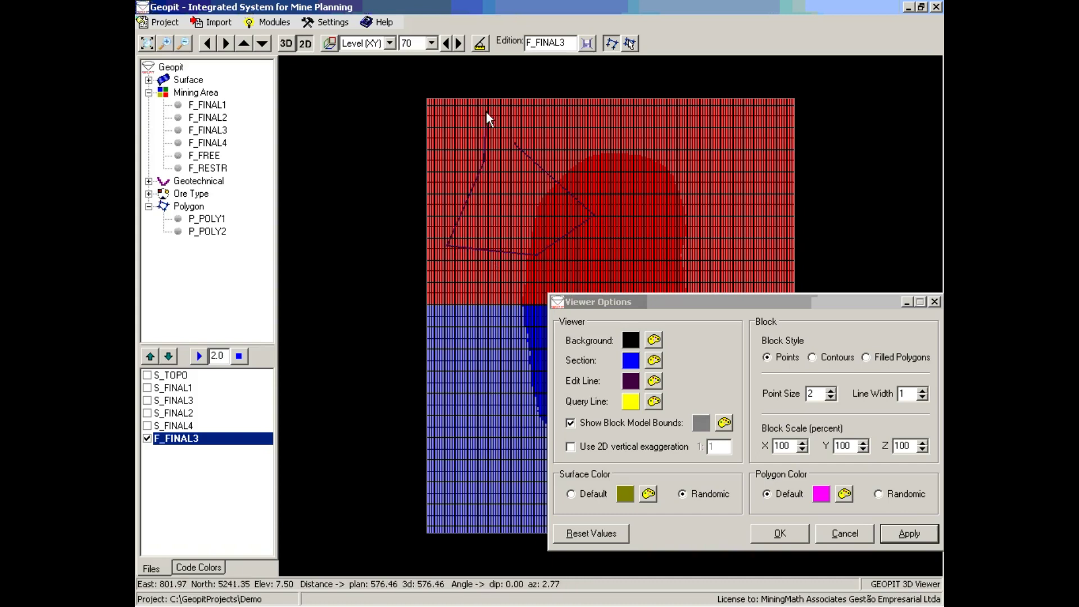
right_click(517, 128)
Step: Set the edit line colour back to cyan
left_click(639, 303)
left_click(654, 381)
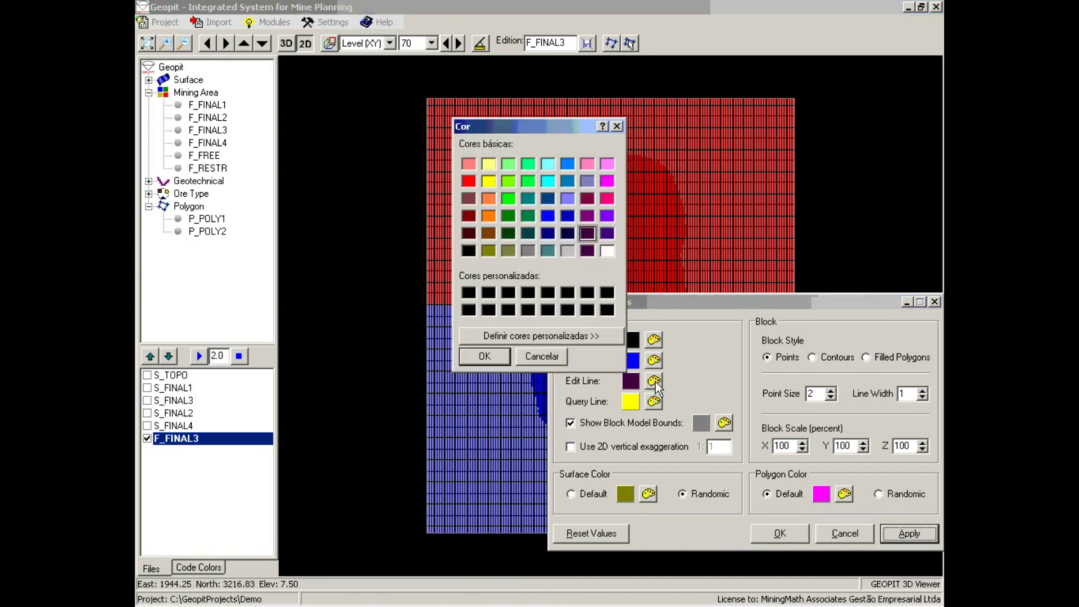
left_click(548, 180)
left_click(485, 356)
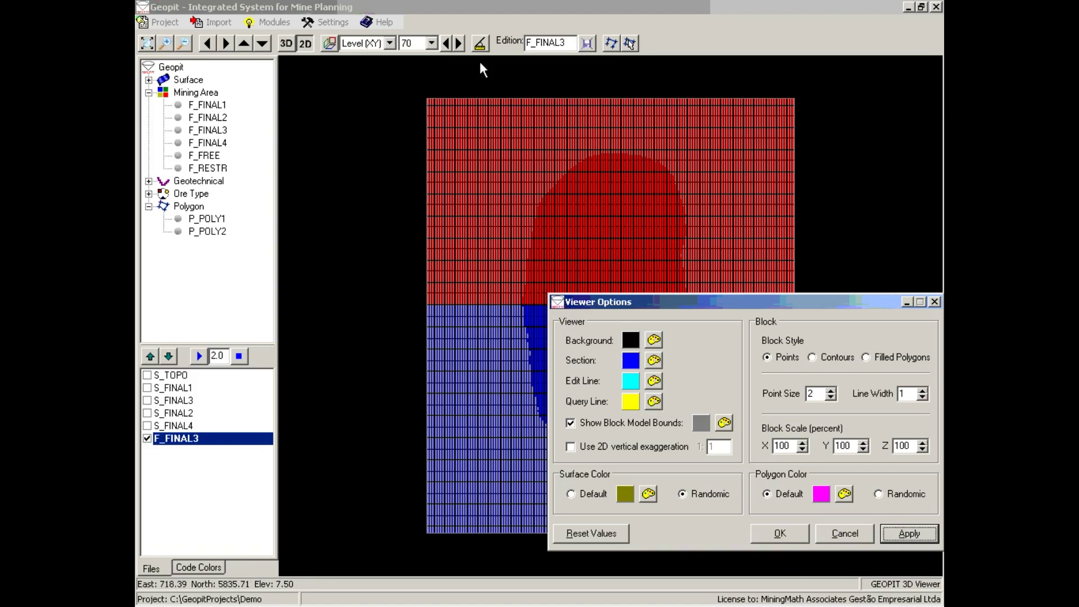
Step: Measure a distance from outside the model's west edge to the dark red area of F_FINAL3
left_click(479, 45)
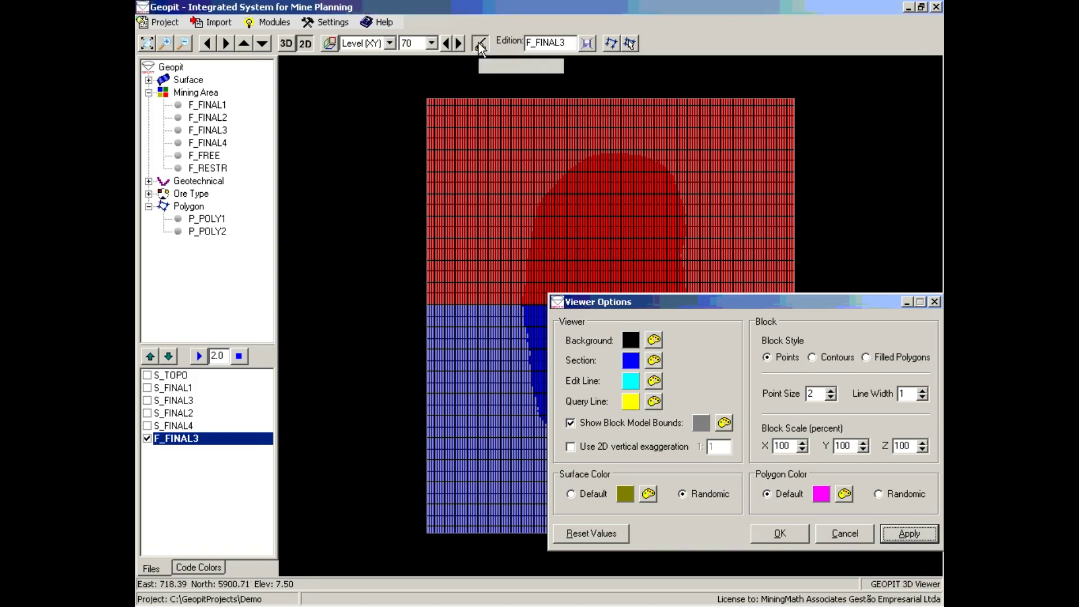
left_click_drag(362, 144, 557, 162)
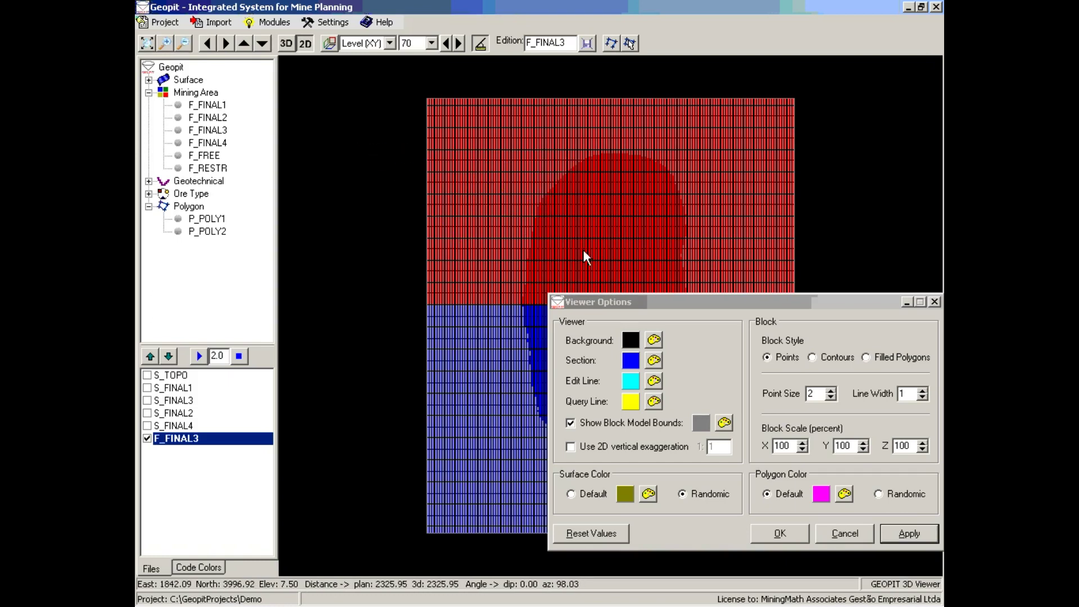
Step: Switch the viewer to 3D and hide F_FINAL3 so that only the block model bounds are displayed
left_click(655, 301)
left_click_drag(656, 301, 652, 235)
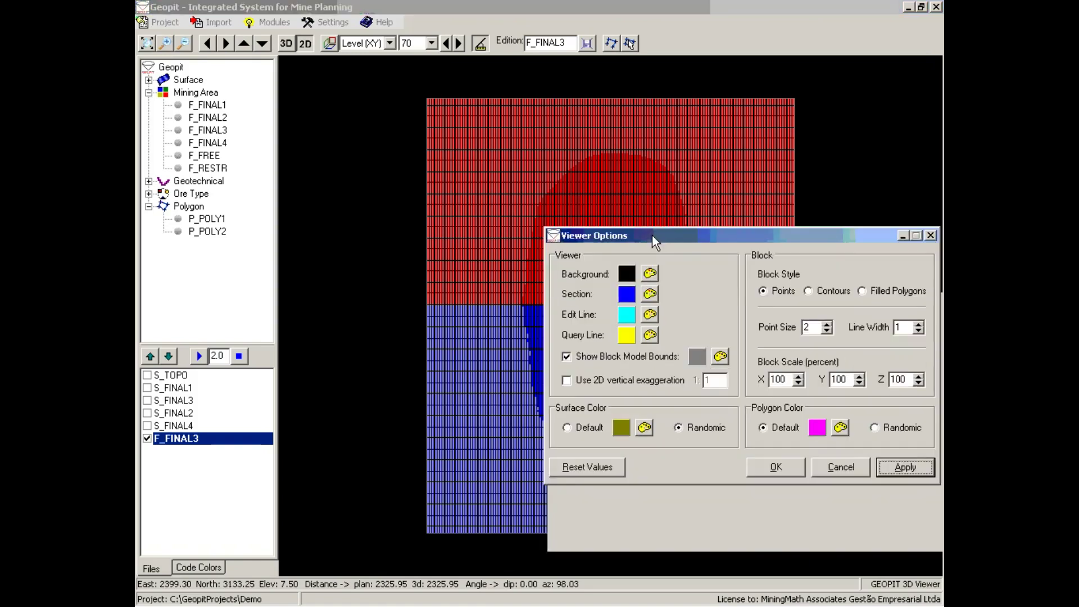
left_click(286, 43)
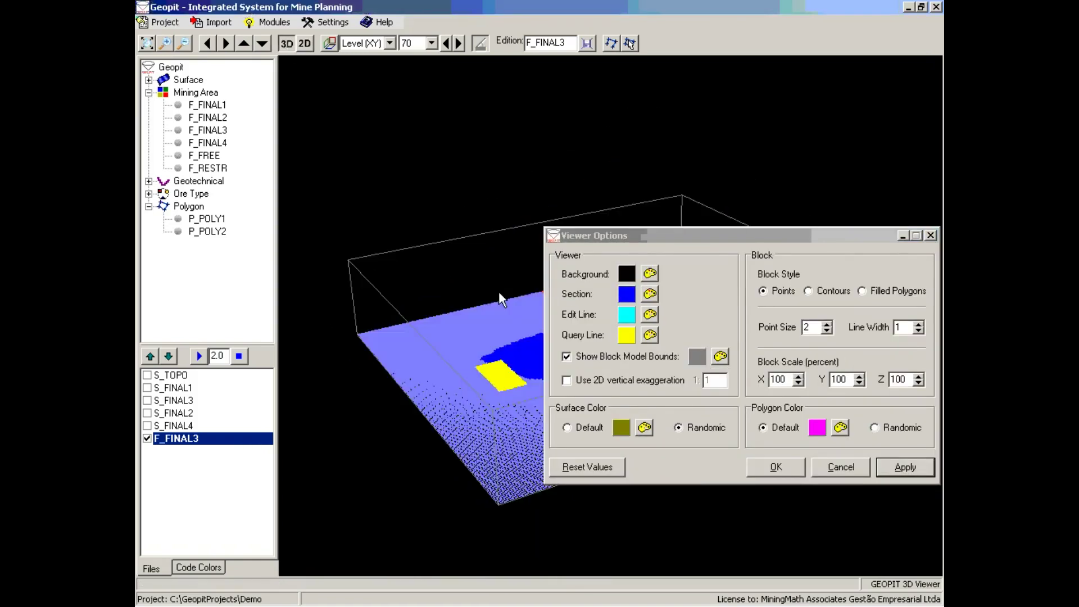
left_click(147, 439)
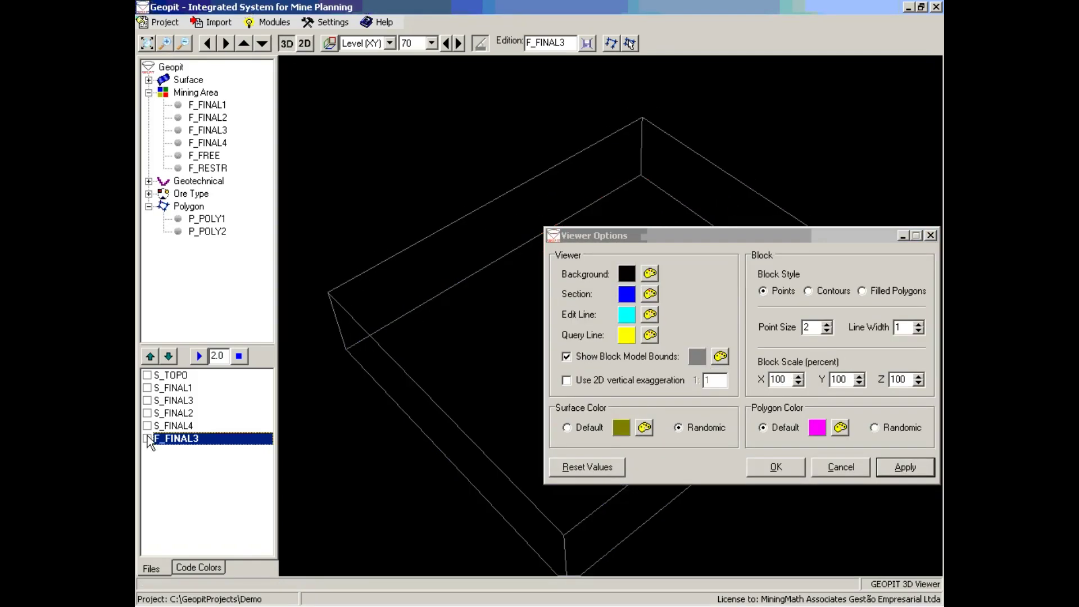
Step: Set the block model bounds colour to red, apply it, and view the bounding box in 3D
left_click(720, 357)
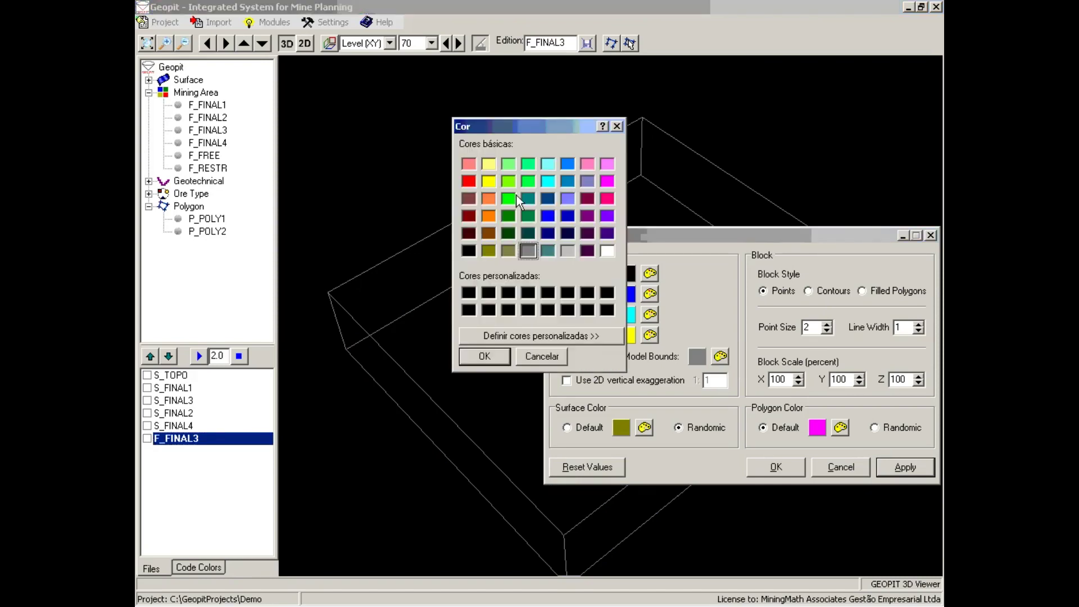
left_click(468, 181)
left_click(481, 356)
left_click(923, 465)
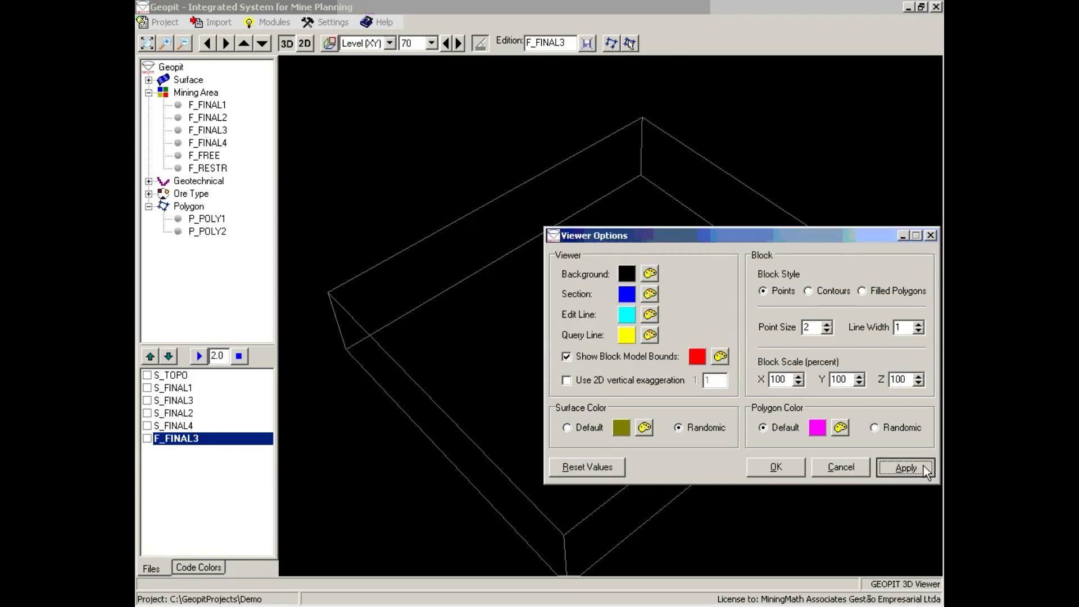
left_click_drag(475, 281, 462, 238)
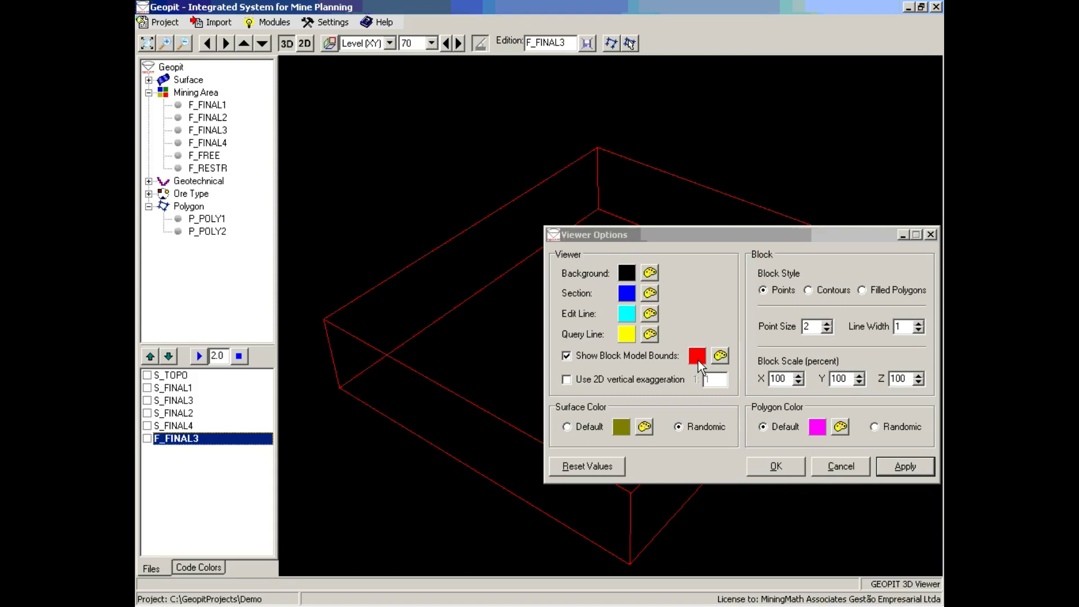
Step: Set the block model bounds colour back to grey, apply it, and check the bounding box in 3D
left_click(715, 355)
left_click(527, 250)
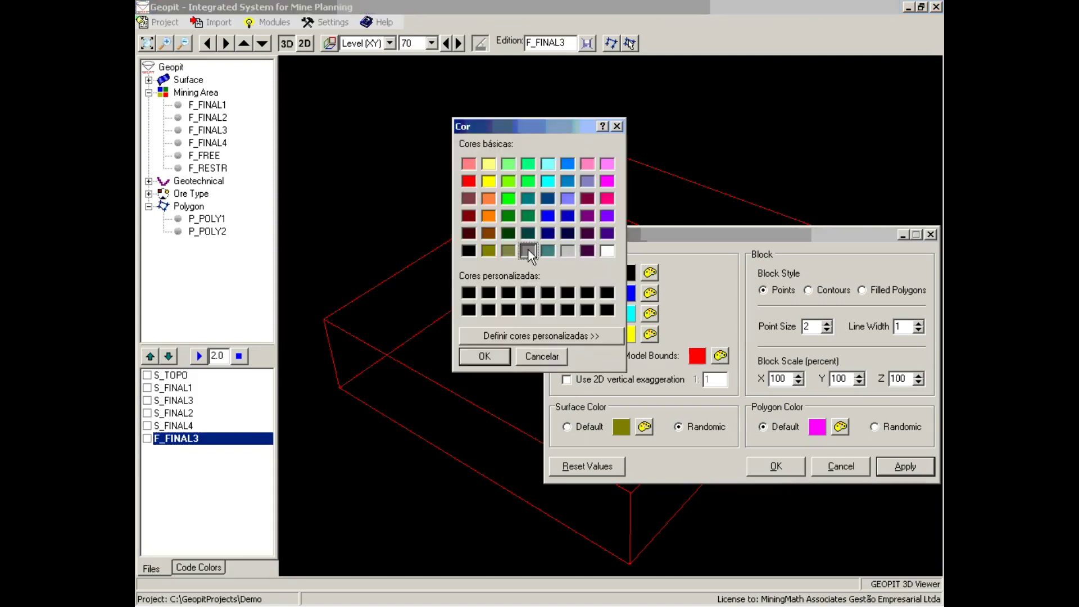
left_click(501, 362)
left_click(888, 465)
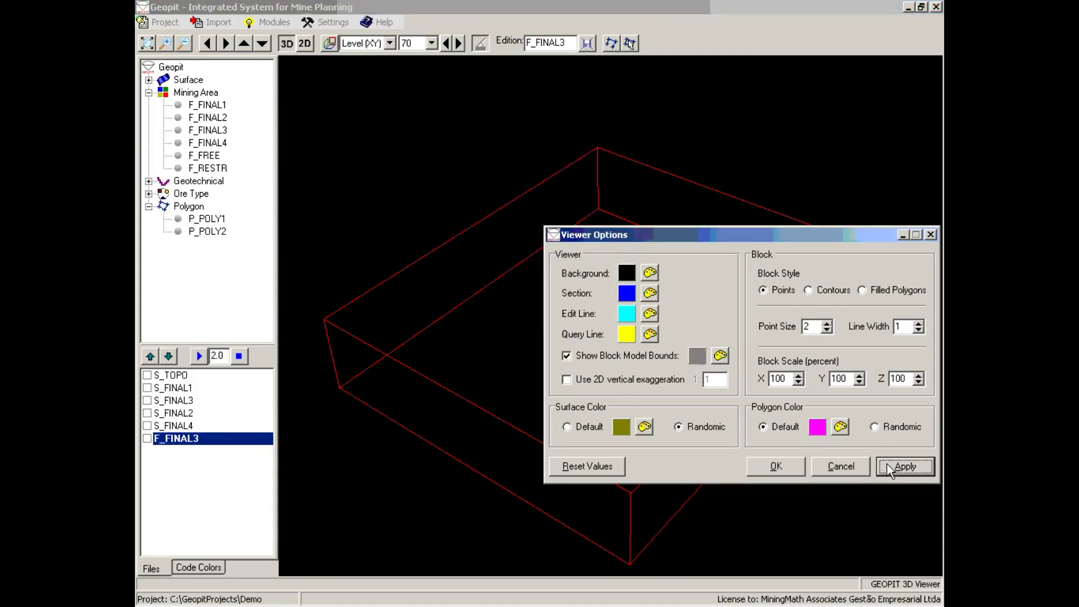
left_click_drag(529, 342, 483, 225)
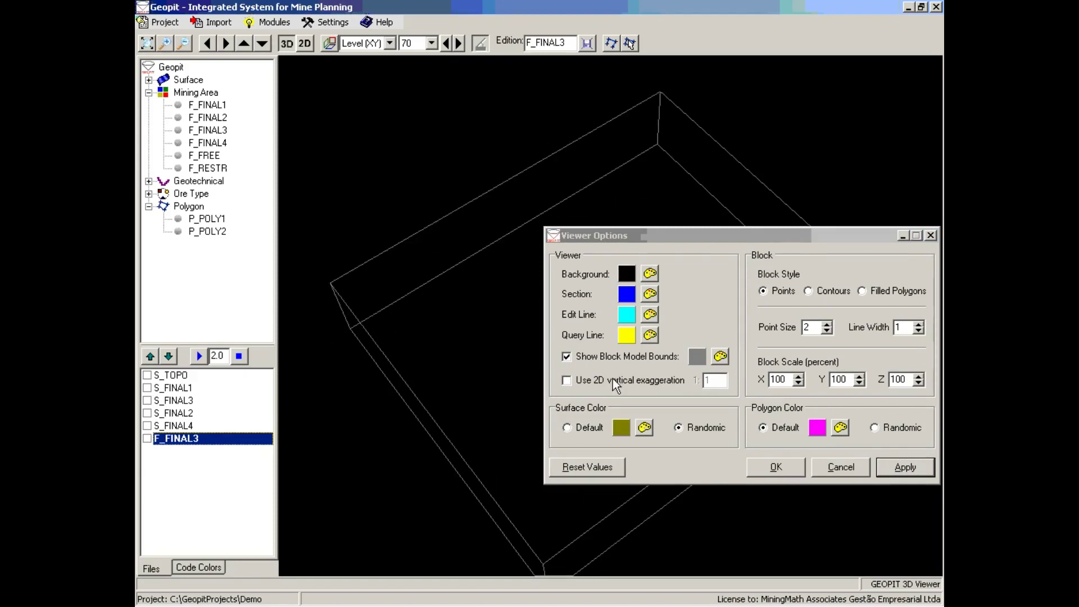
Step: Switch the viewer to 2D with the Row (XZ) orientation
left_click(633, 382)
left_click_drag(528, 354, 413, 218)
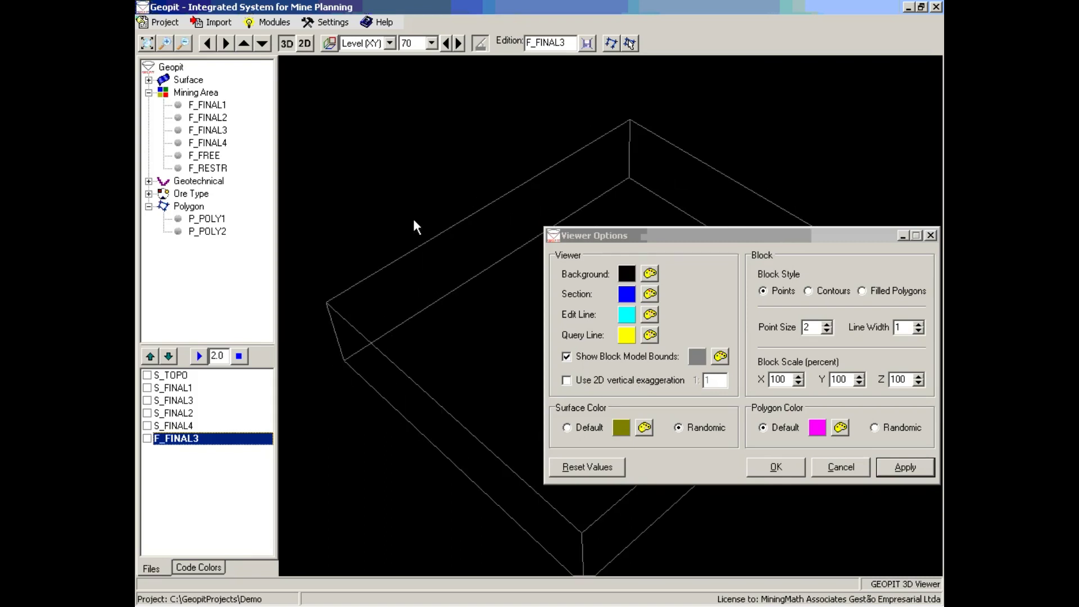
left_click(305, 43)
left_click(389, 43)
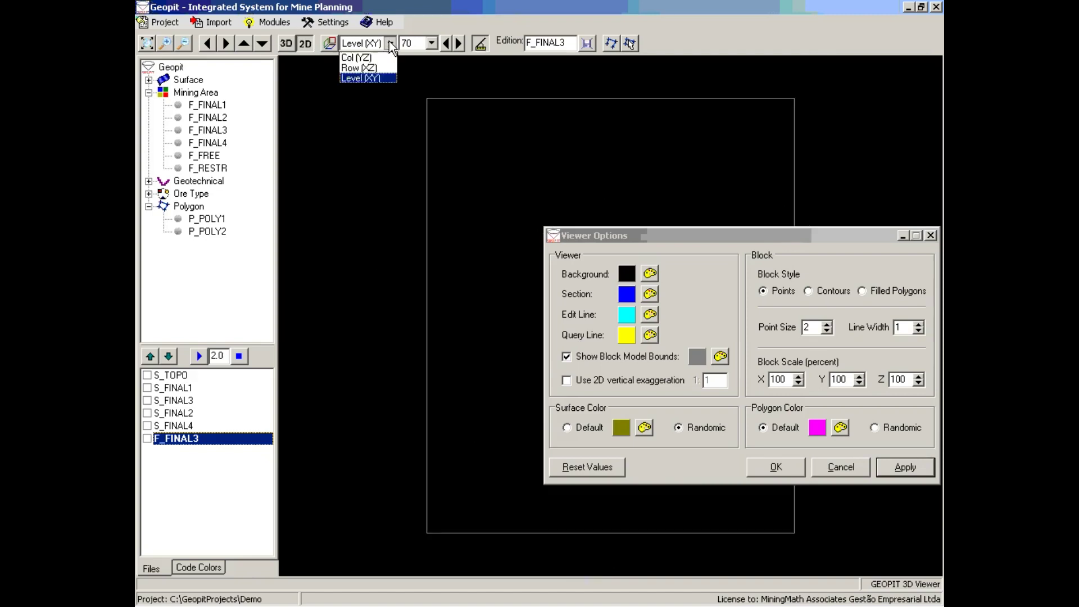
left_click(365, 68)
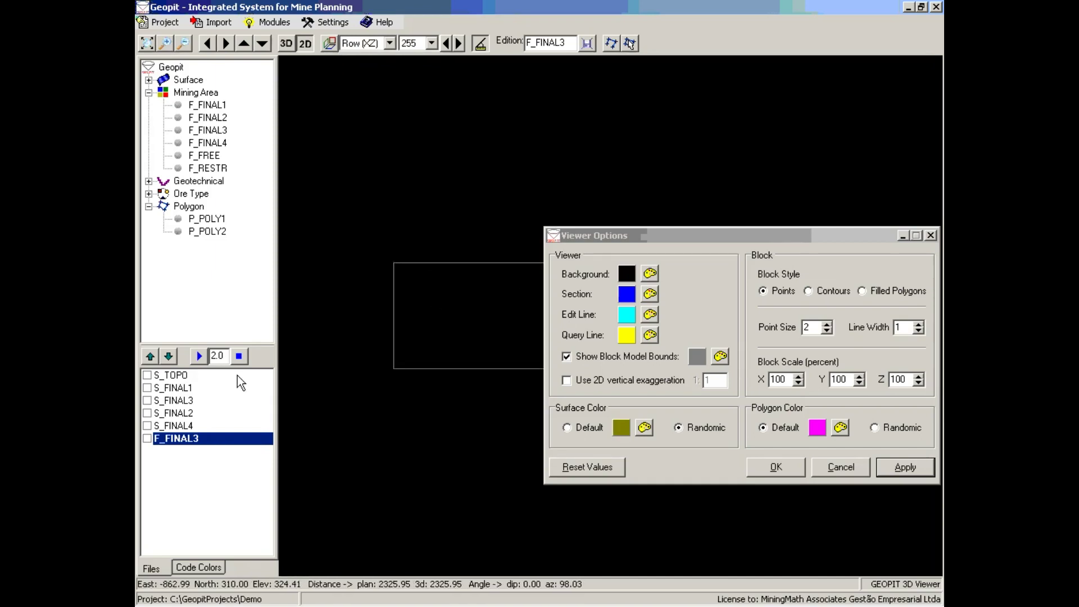
Step: Display S_TOPO, preview S_FINAL3 with it, and replace S_FINAL3 with S_FINAL2
left_click(148, 375)
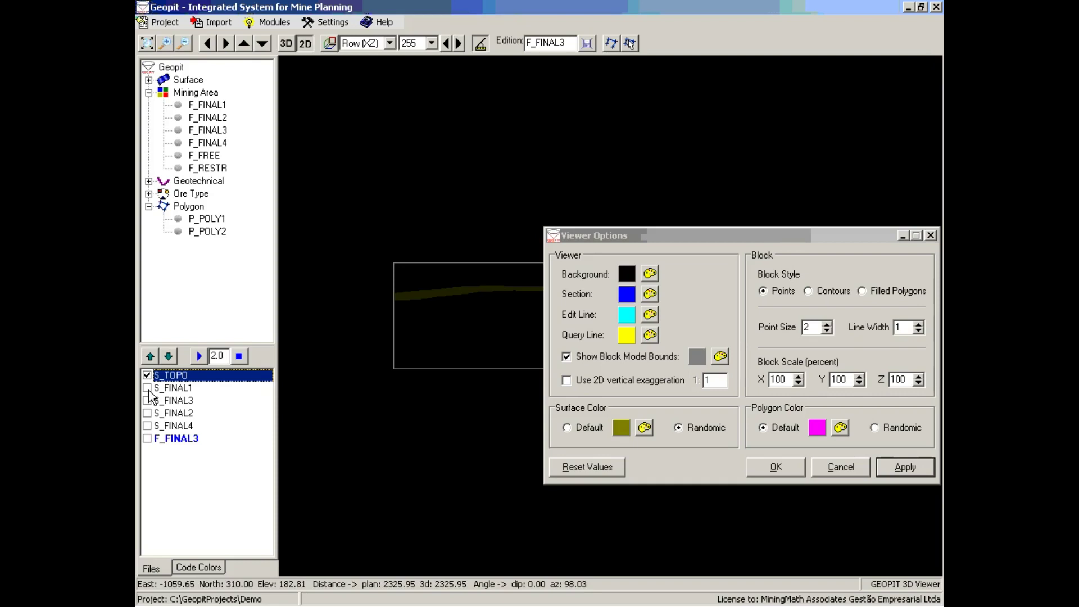
left_click(148, 400)
left_click_drag(642, 230, 590, 375)
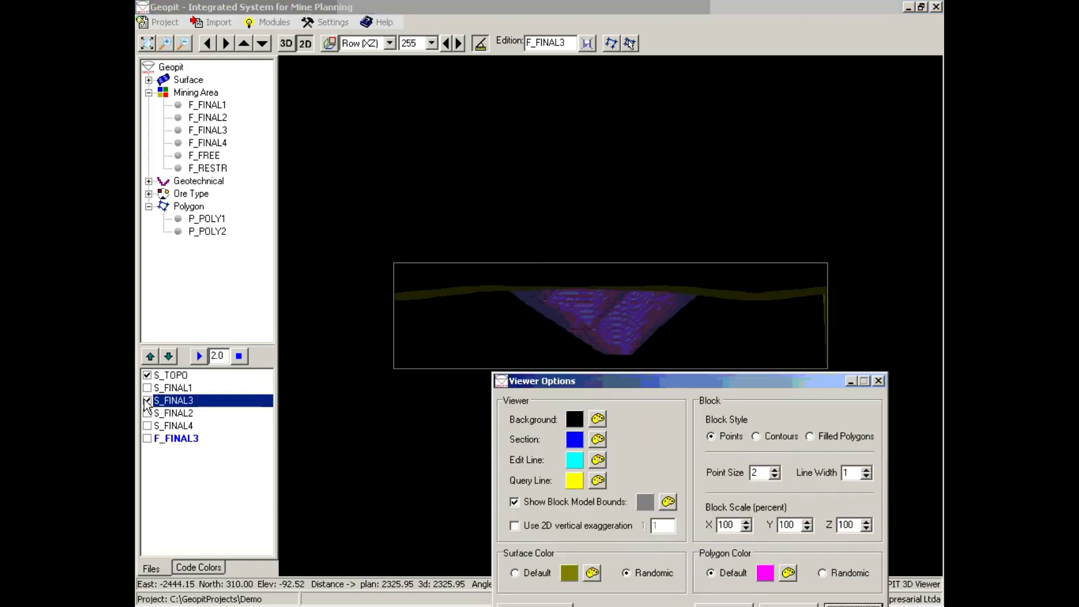
left_click(147, 400)
left_click(147, 414)
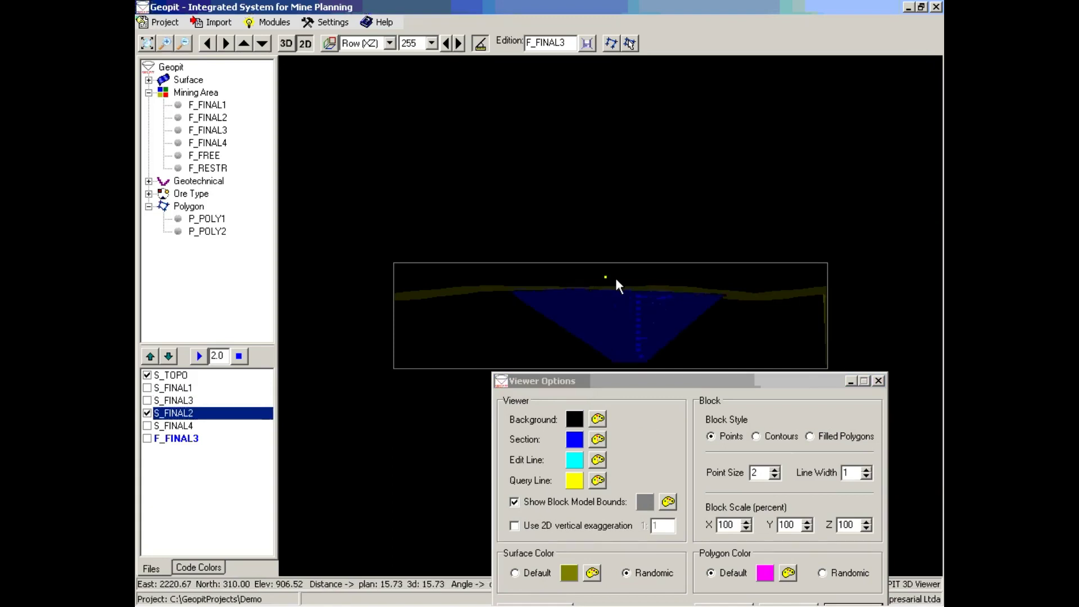
Step: Turn off the distance query, enable section display, and show the S_TOPO and S_FINAL2 profiles at row 101
left_click_drag(603, 276, 569, 138)
left_click(481, 47)
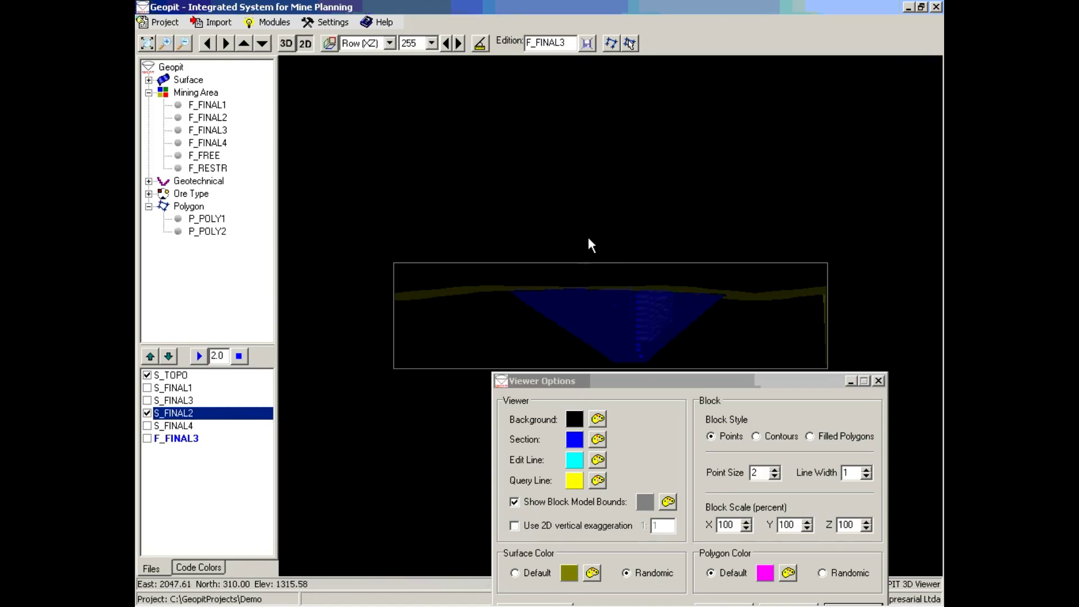
left_click_drag(582, 249, 534, 125)
left_click_drag(579, 381, 590, 316)
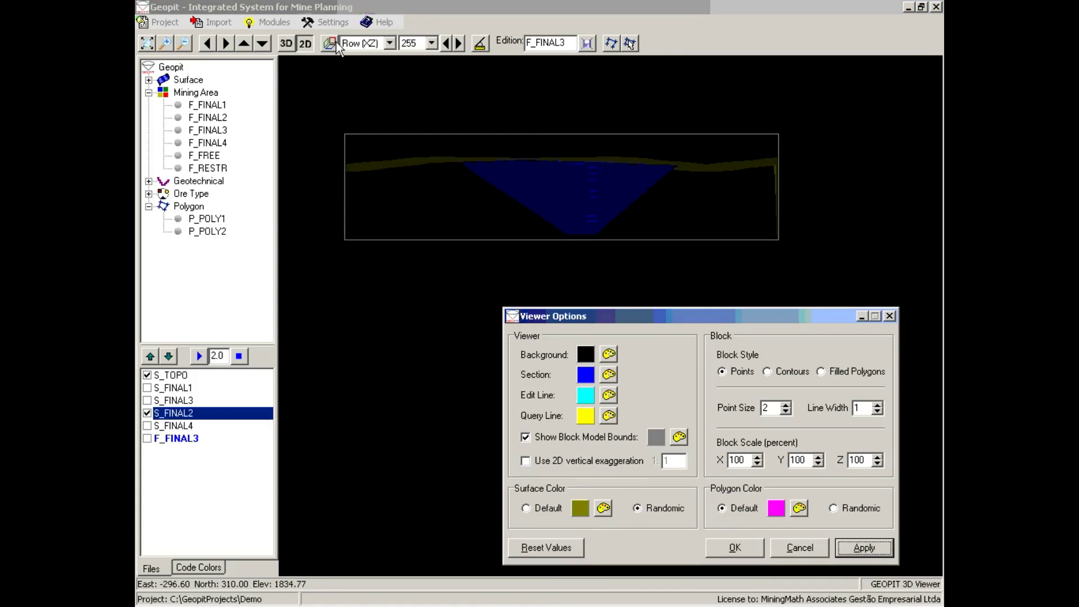
left_click(327, 43)
left_click(432, 43)
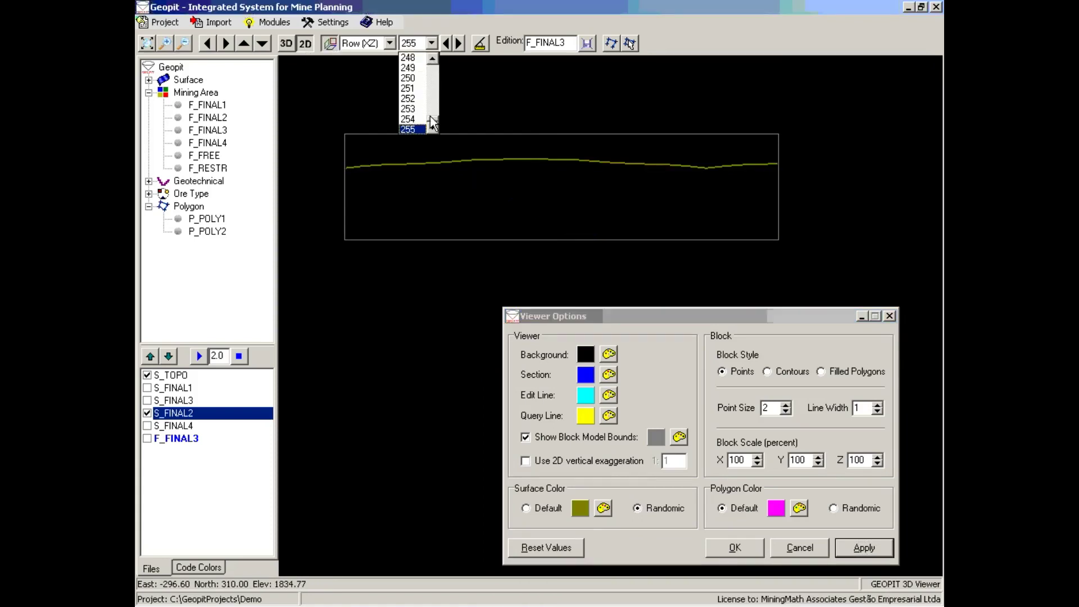
left_click(412, 108)
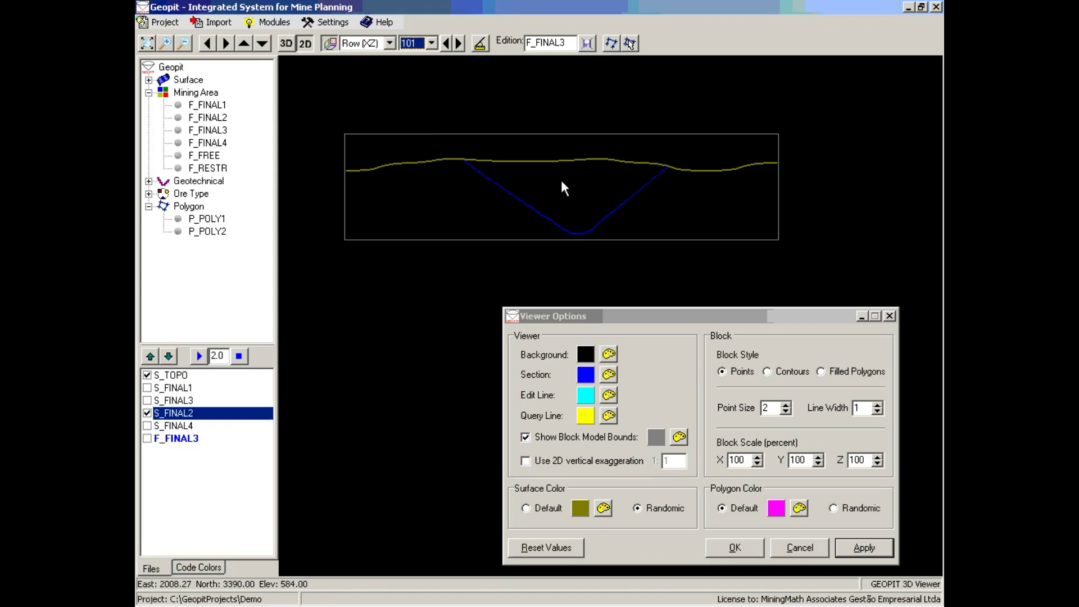
Step: Enable 2D vertical exaggeration at 1:5, apply it, and fit the stretched section in the view
left_click(601, 314)
left_click(580, 460)
left_click(677, 461)
left_click_drag(676, 460, 599, 460)
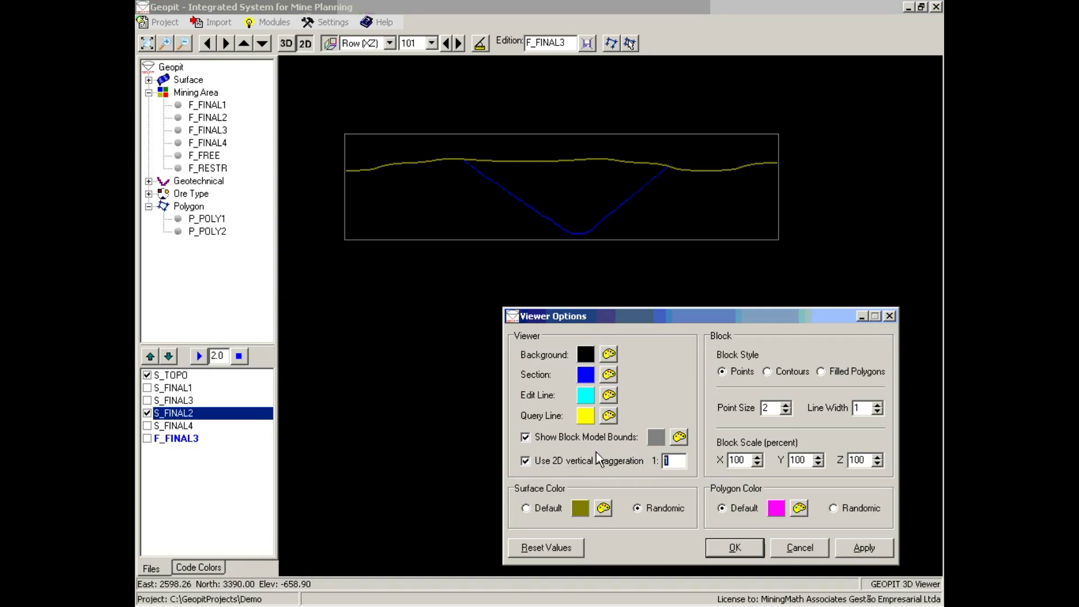
type("5")
left_click(871, 549)
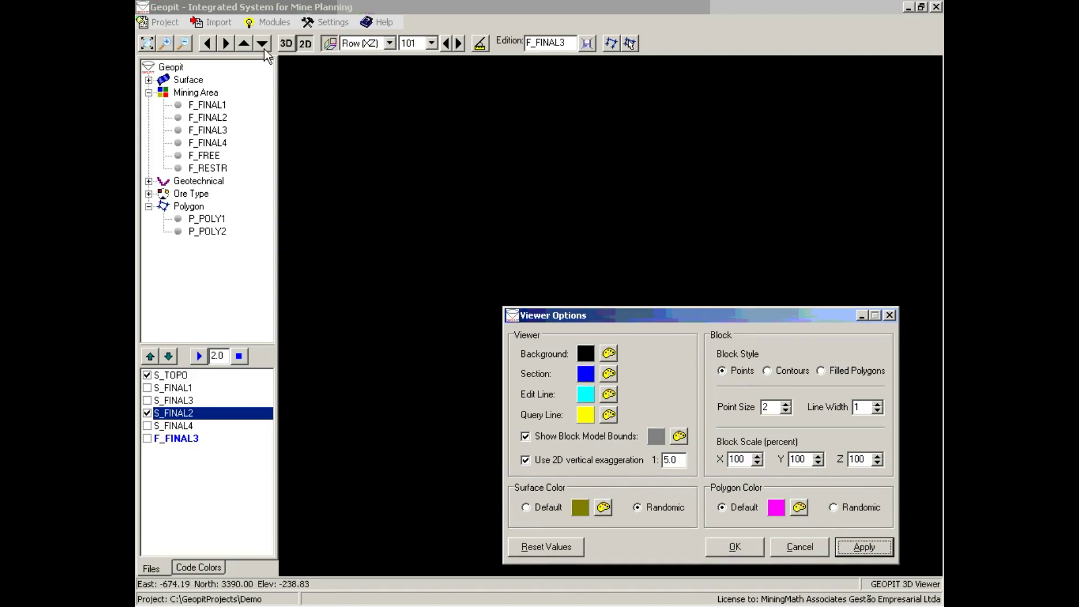
left_click(148, 45)
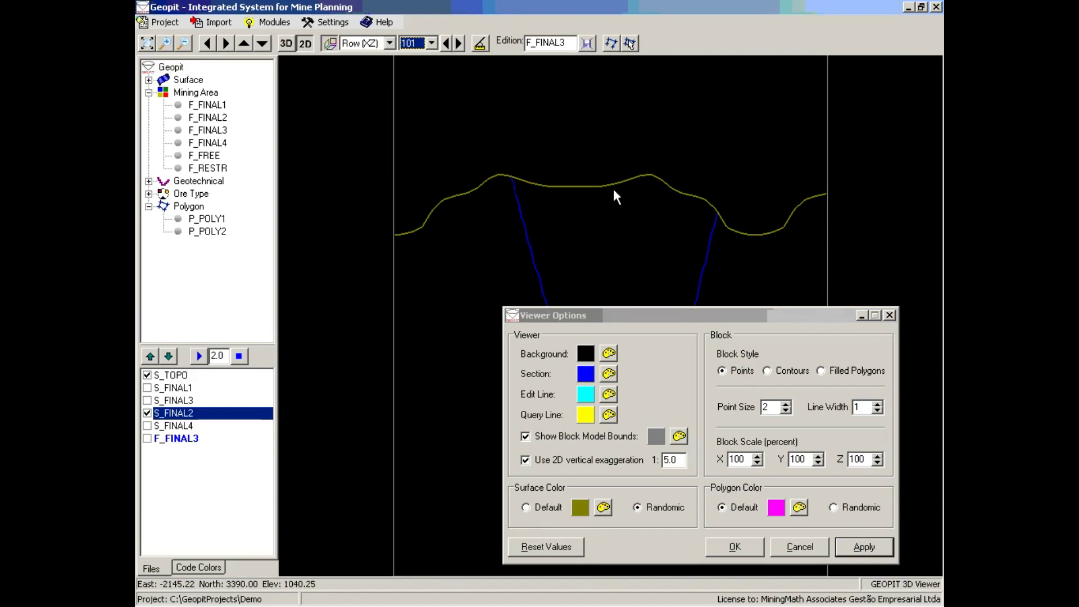
Step: Examine the vertically exaggerated S_TOPO and S_FINAL2 profiles within the block model bounds
scroll(643, 153, "up", 1)
scroll(637, 178, "down", 2)
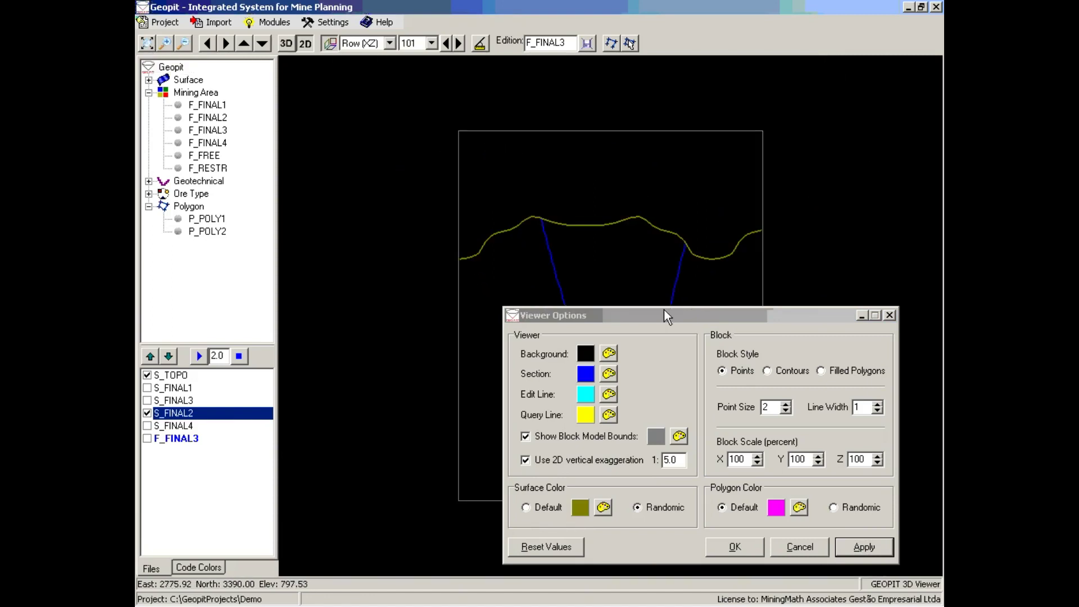
left_click(666, 312)
left_click_drag(666, 313, 886, 243)
left_click(495, 230)
scroll(498, 233, "down", 1)
scroll(498, 233, "down", 1)
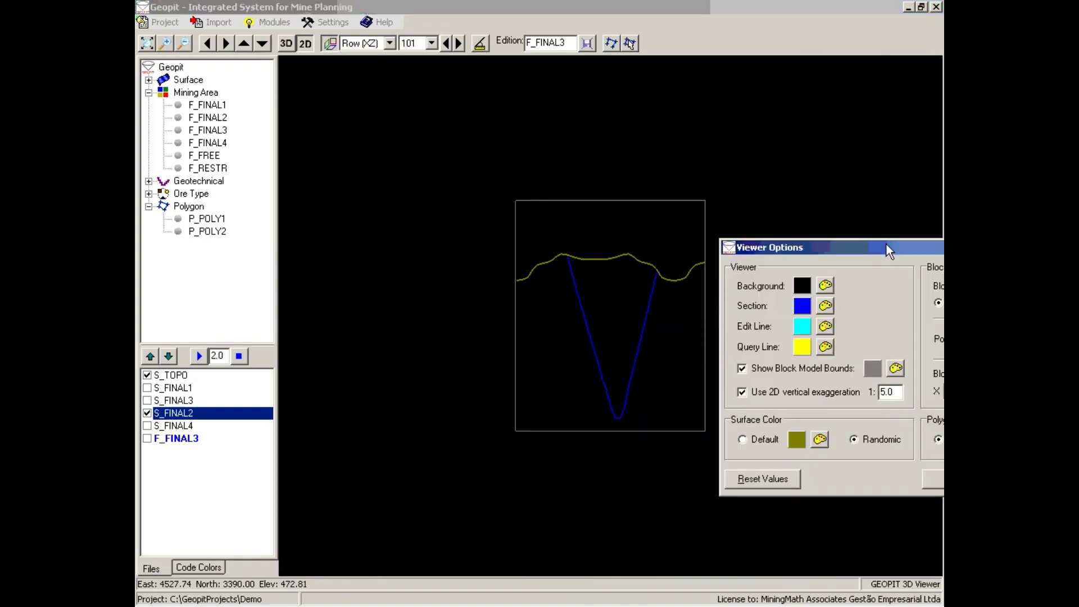
left_click(568, 349)
scroll(568, 349, "up", 2)
scroll(574, 349, "down", 1)
scroll(574, 347, "up", 1)
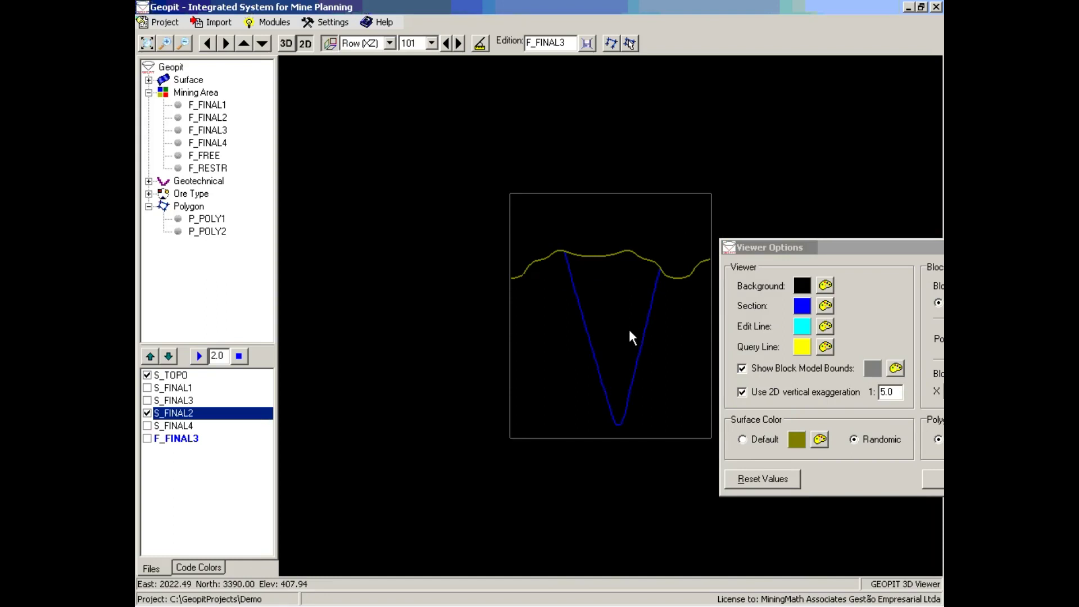
Step: Disable 2D vertical exaggeration and apply the change to the section
left_click(785, 243)
left_click_drag(786, 245, 629, 217)
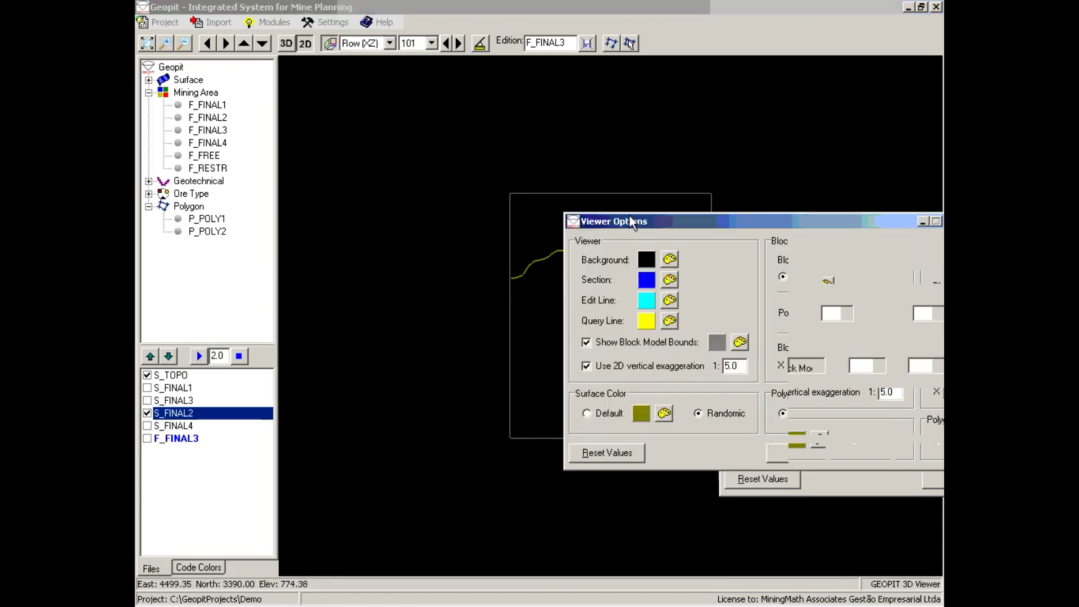
left_click(626, 365)
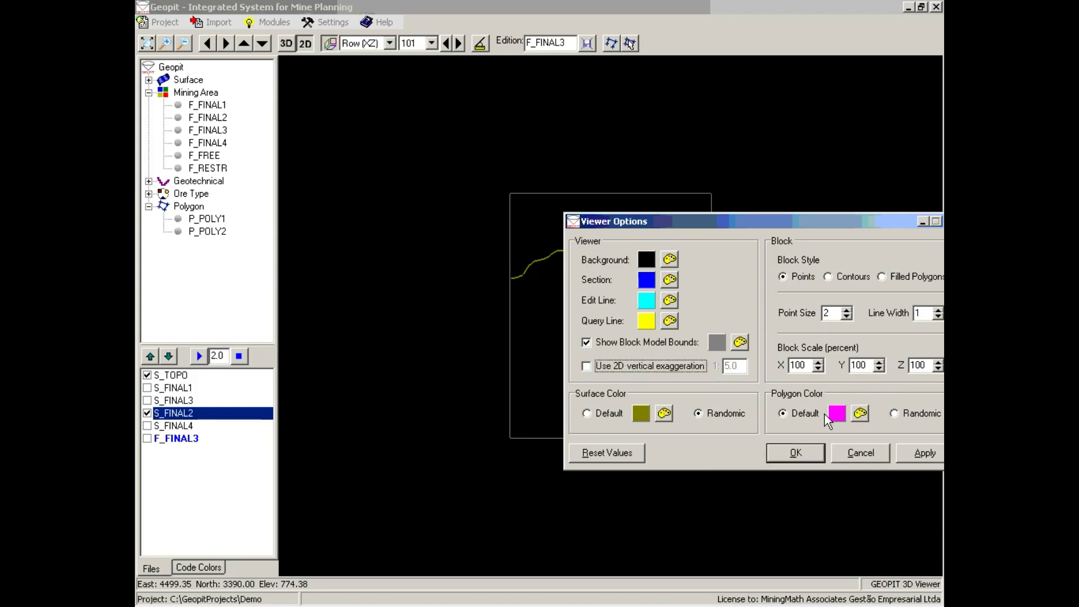
left_click(909, 450)
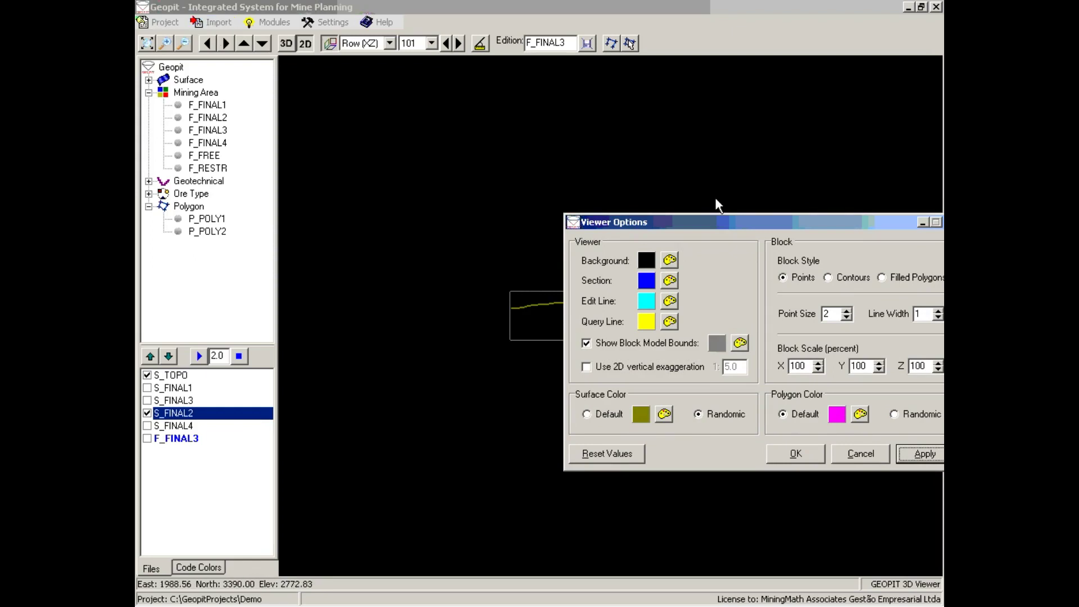
left_click_drag(710, 221, 576, 121)
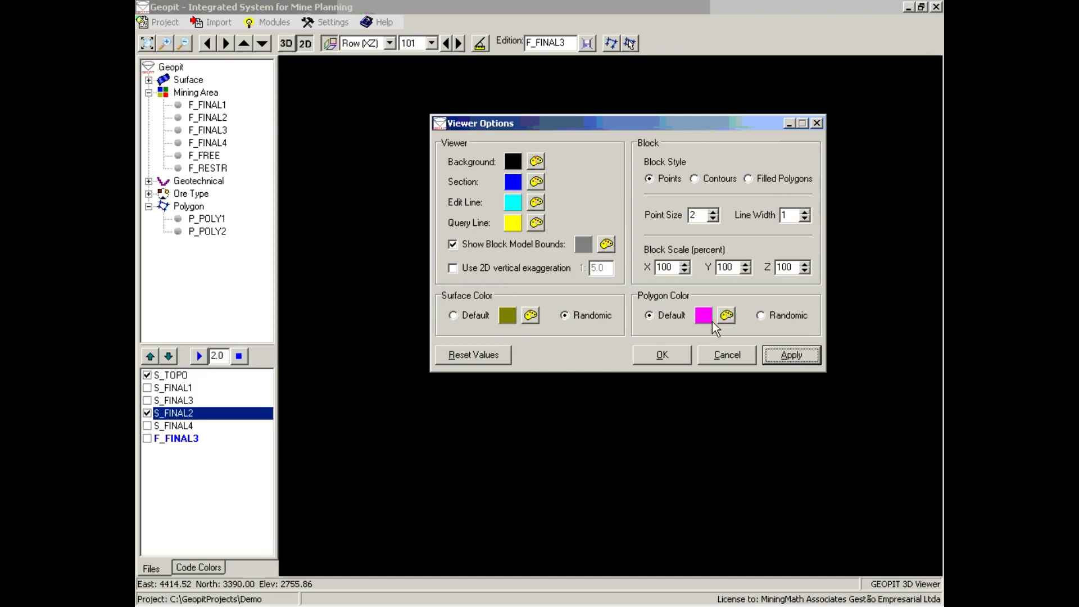
Step: Change the 2D view orientation to Level (XY)
left_click_drag(584, 120, 696, 270)
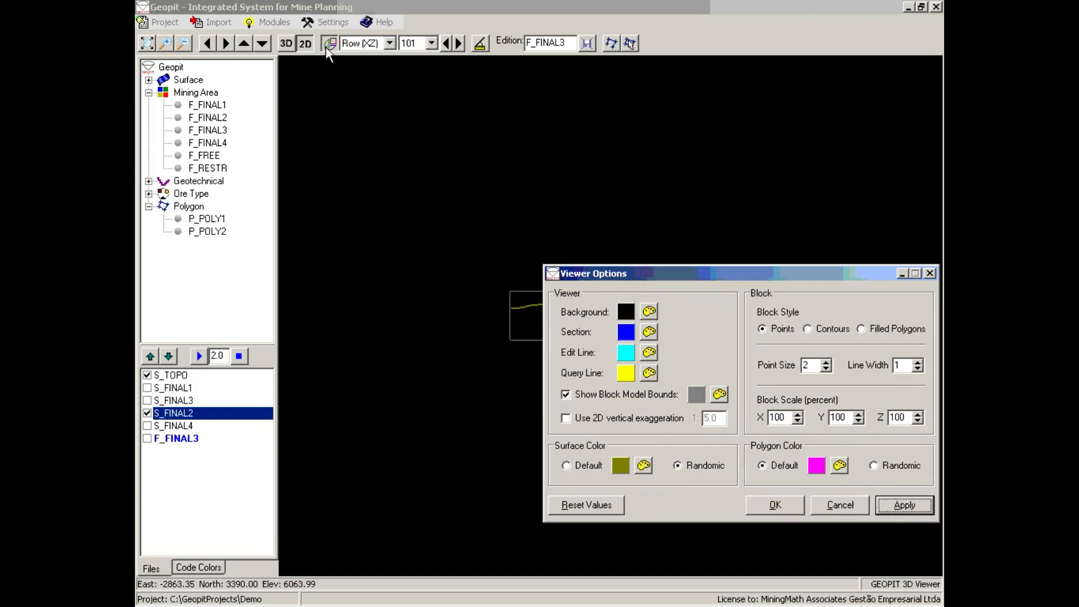
left_click(389, 44)
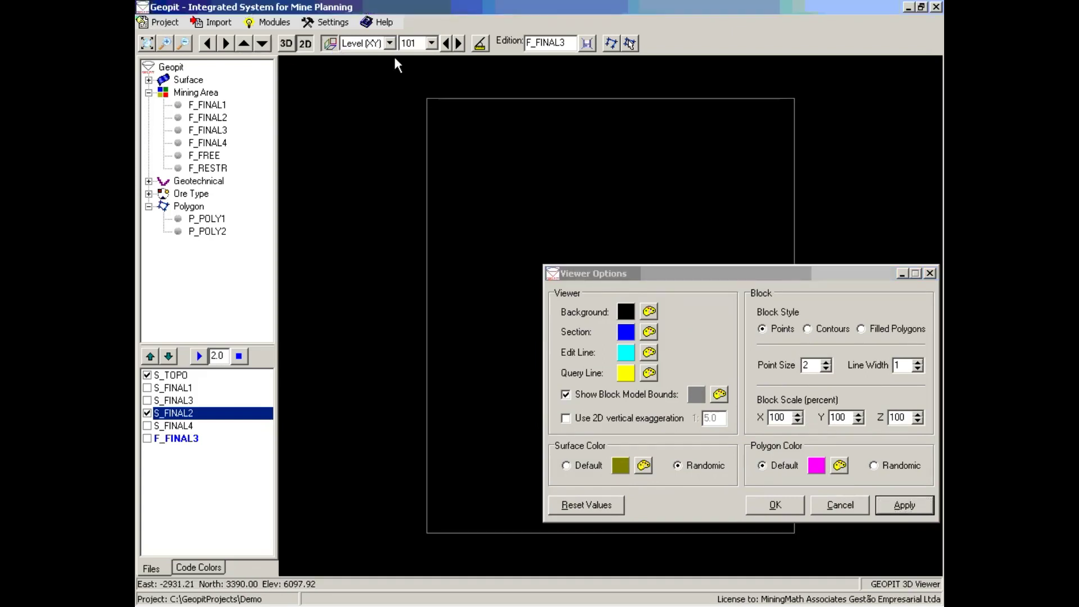
left_click(637, 273)
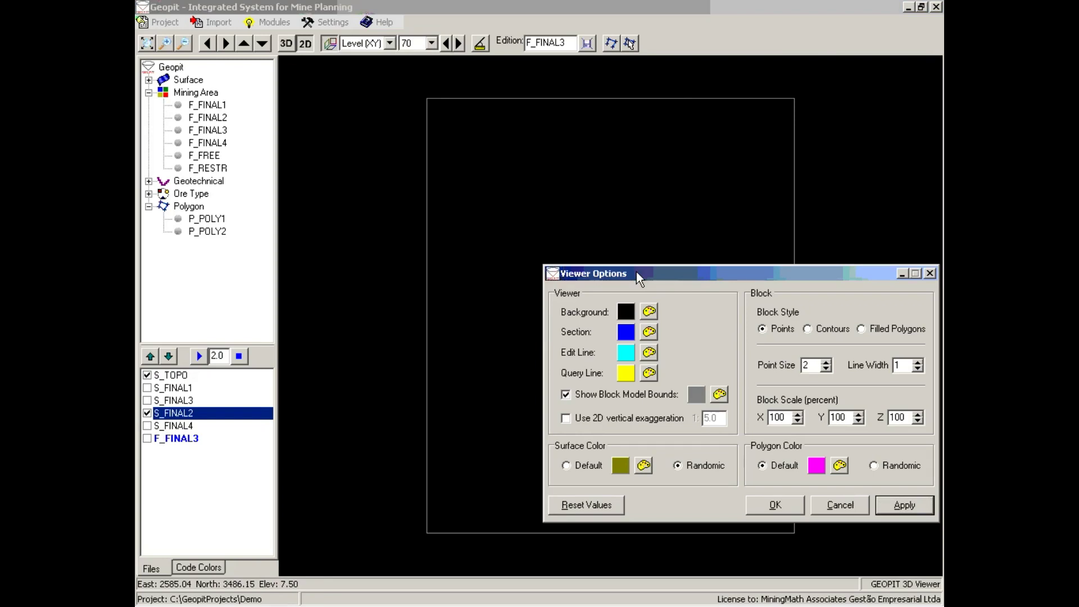
left_click_drag(638, 273, 378, 83)
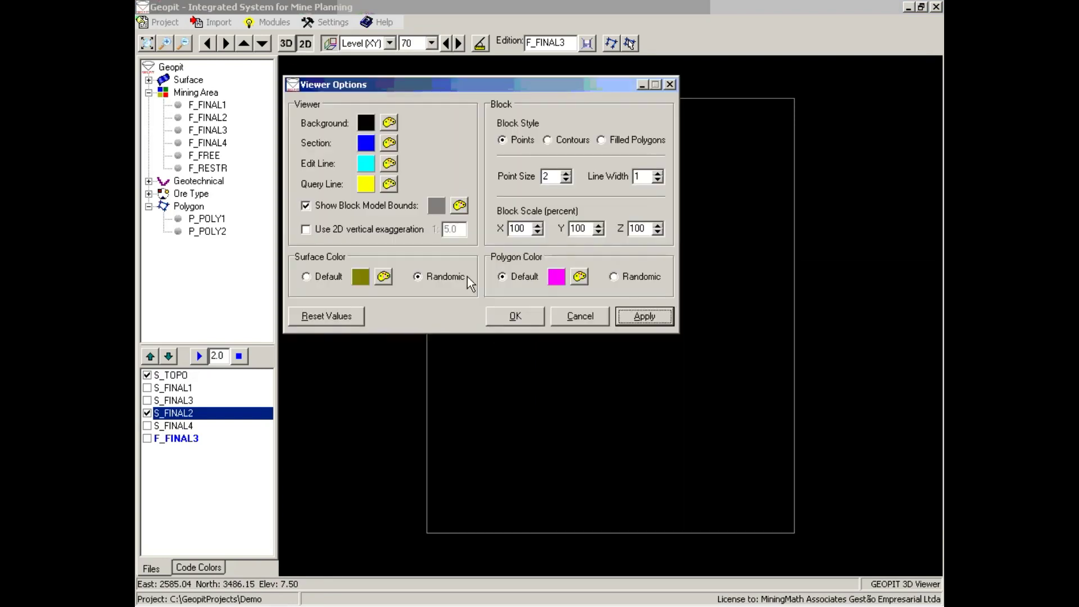
Step: Load the polygons P_POLY2 and P_POLY1 into the plan view
double_click(214, 232)
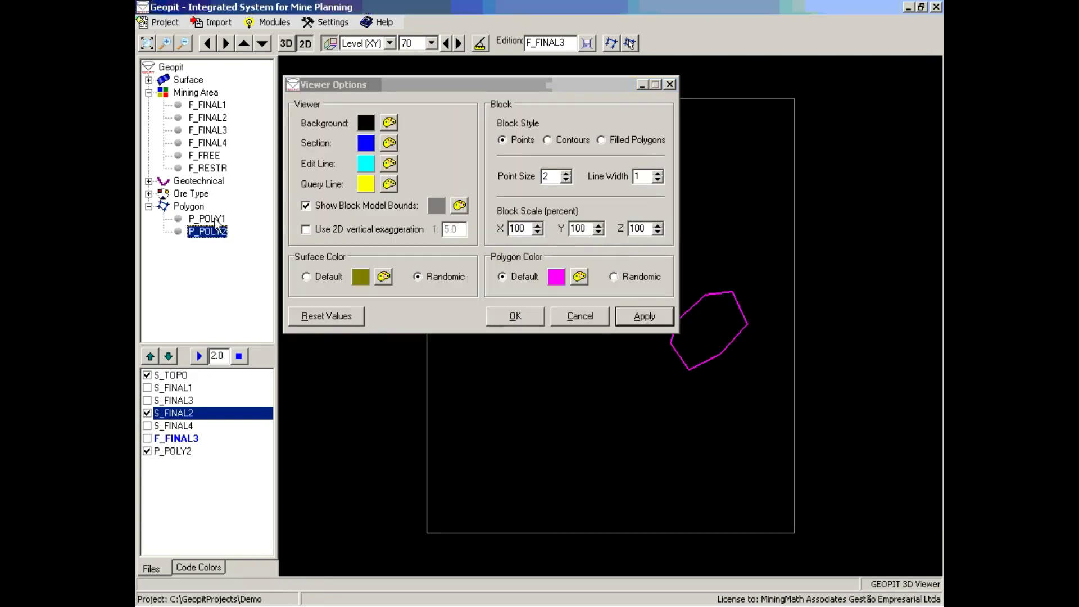
double_click(209, 219)
left_click_drag(504, 85, 643, 366)
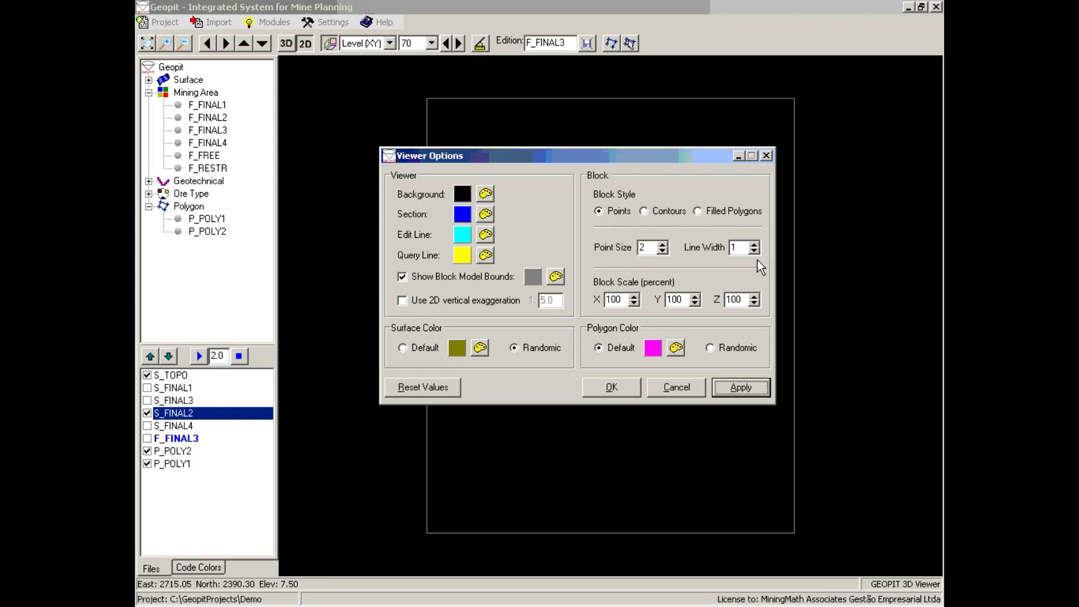
Step: Move the Viewer Options dialog aside, examine the magenta polygons in the plan view and refit the view
left_click_drag(592, 156, 803, 147)
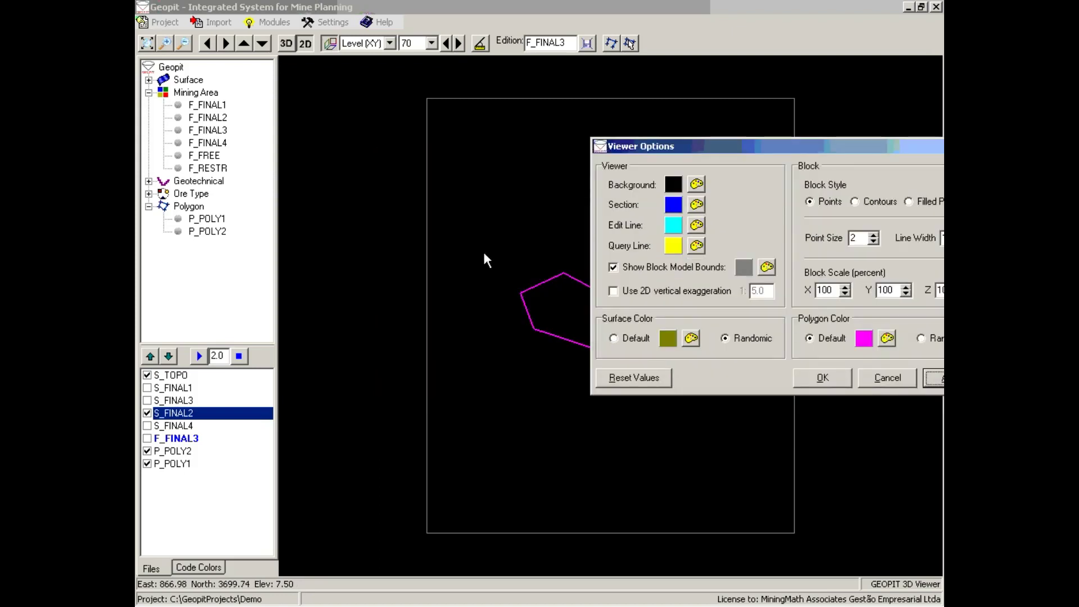
left_click(486, 247)
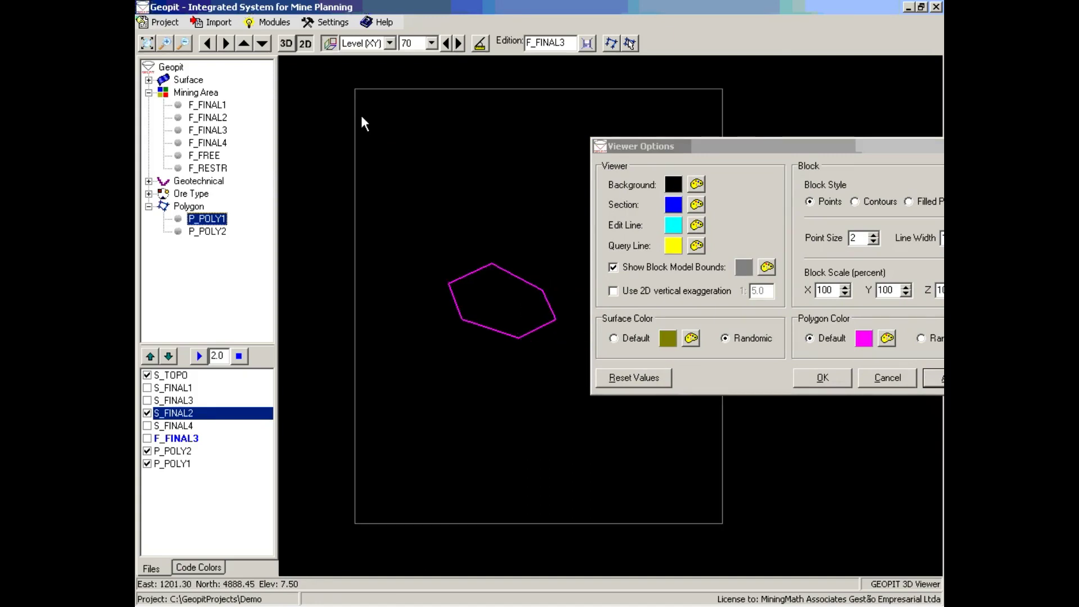
left_click(145, 44)
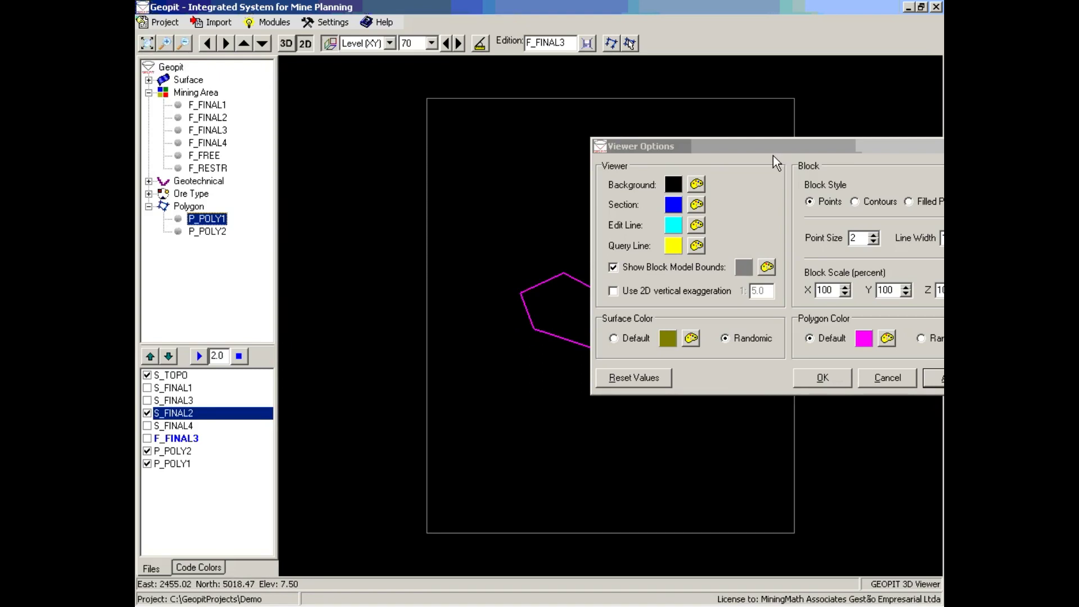
left_click_drag(768, 147, 617, 141)
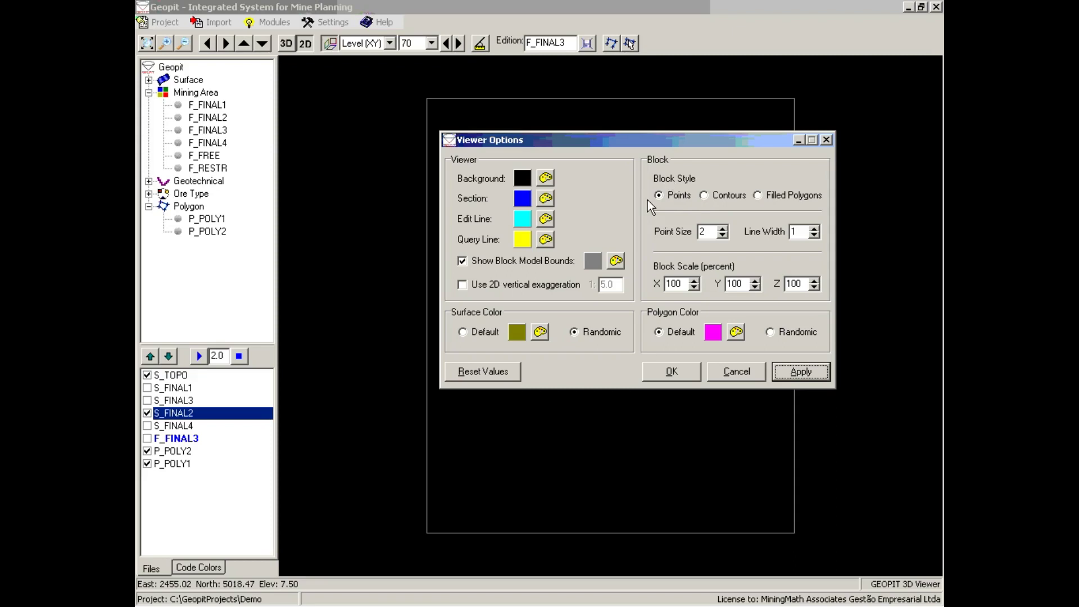
Step: Close the loaded F_FINAL3 mining area, load it again, and hide the polygons P_POLY2 and P_POLY1
left_click(175, 439)
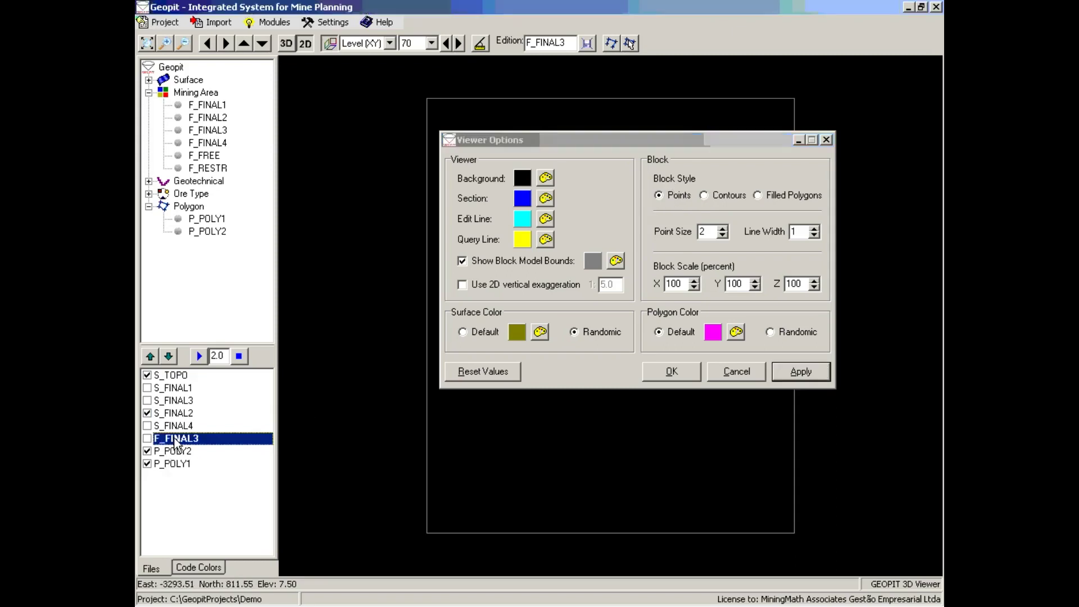
right_click(175, 445)
left_click(193, 448)
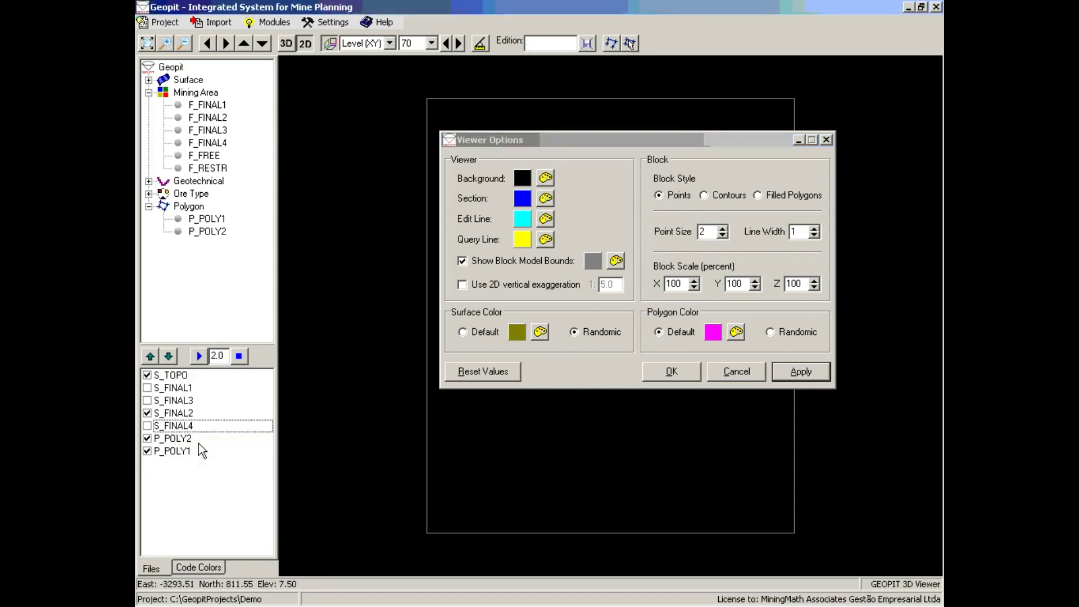
double_click(211, 130)
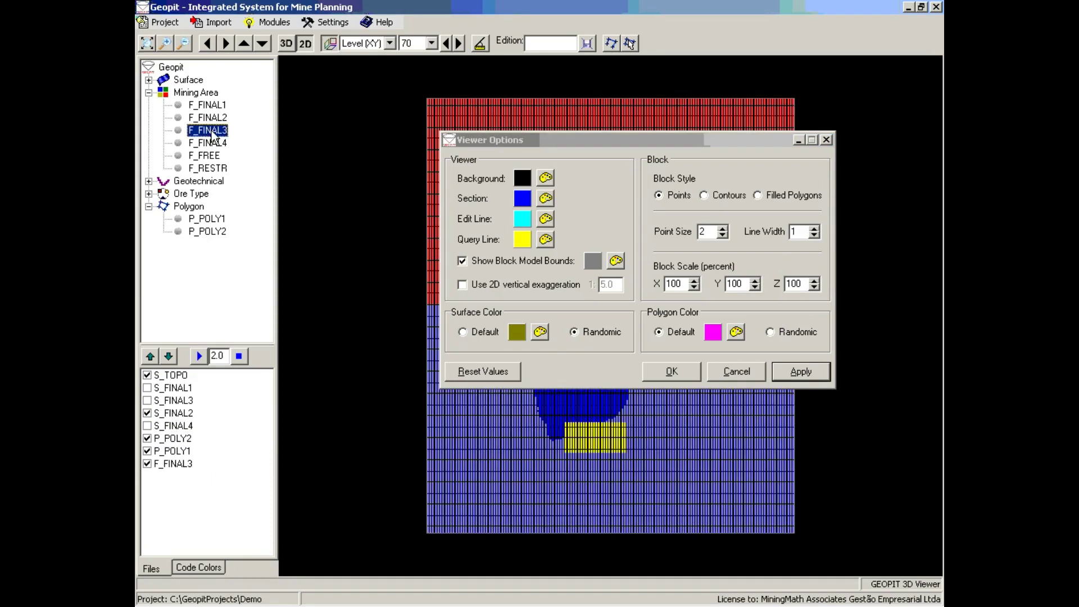
scroll(514, 481, "up", 2)
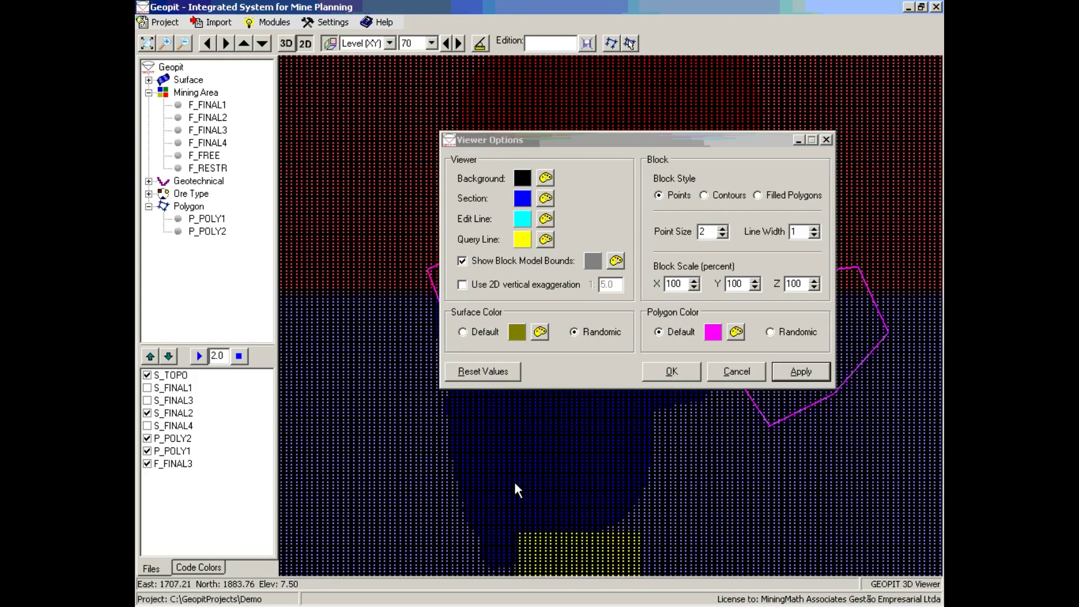
scroll(515, 481, "down", 4)
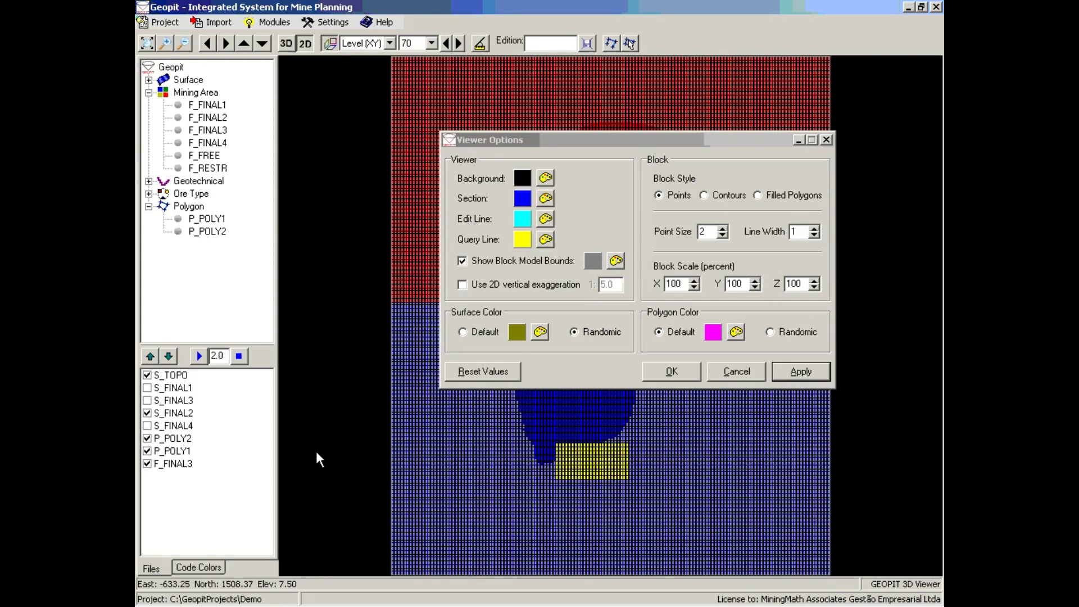
left_click(147, 438)
left_click(147, 451)
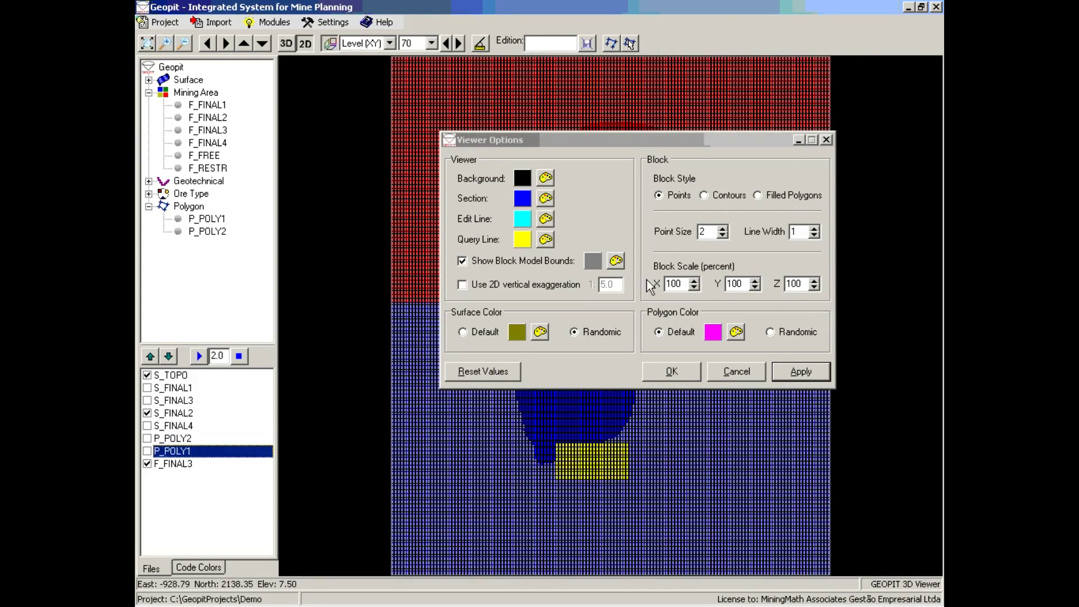
Step: Close F_FINAL3, set the block style to Filled Polygons, reload the mining area and apply the option
right_click(180, 464)
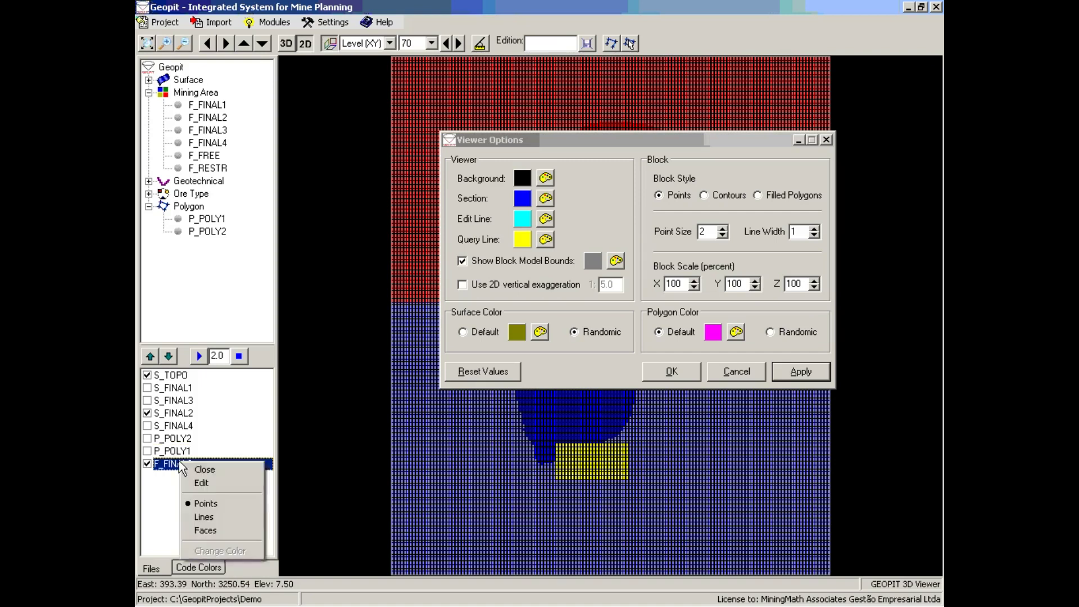
left_click(210, 469)
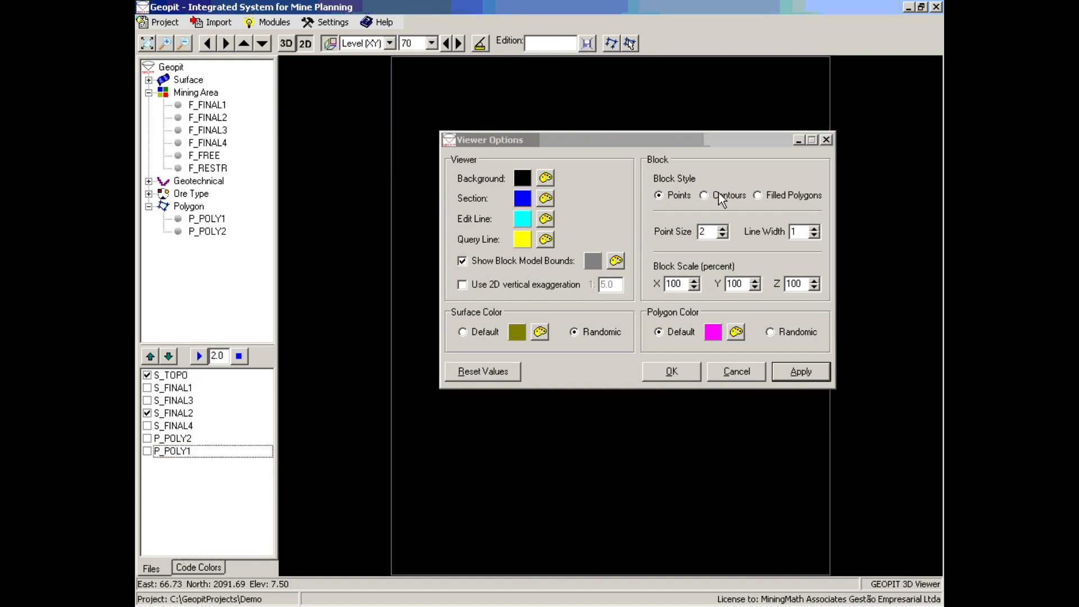
left_click(762, 194)
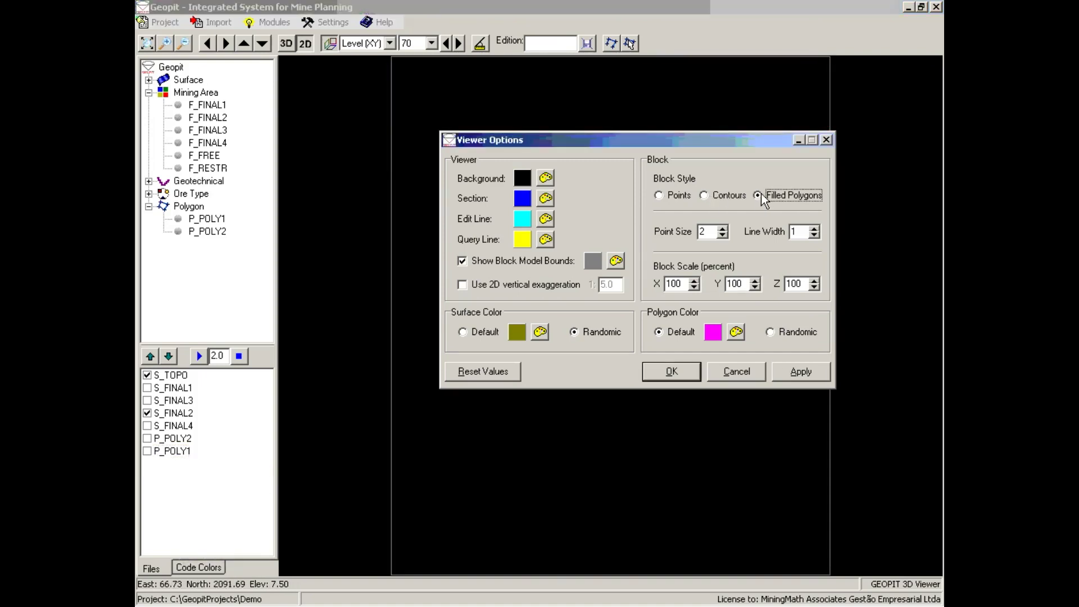
double_click(216, 130)
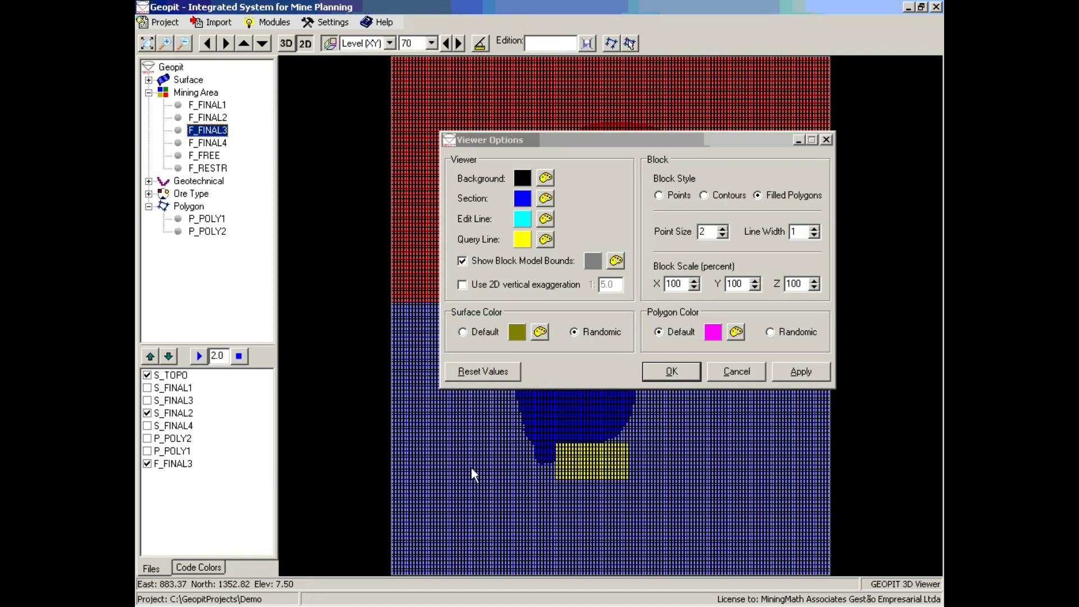
left_click(800, 370)
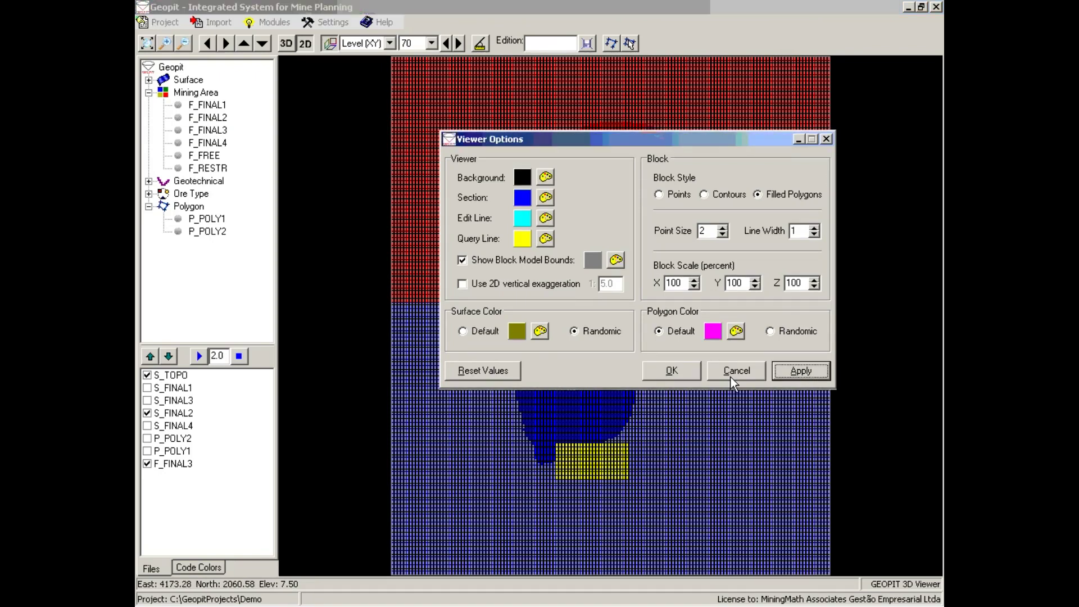
Step: Close F_FINAL3 and load it again so its blocks use the applied filled polygon style
left_click(184, 460)
right_click(183, 460)
left_click(215, 467)
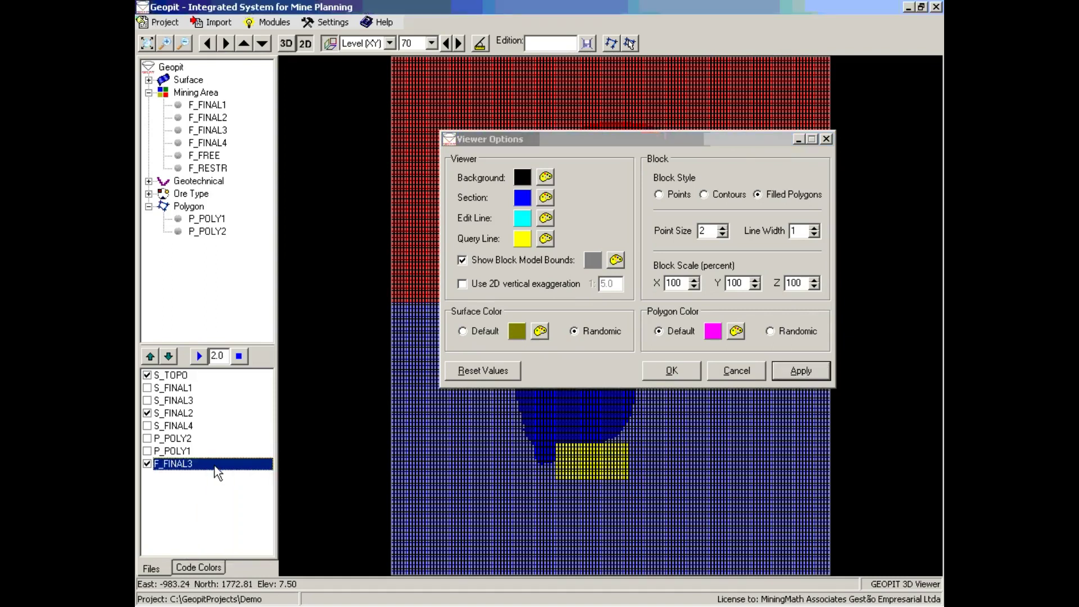
double_click(211, 130)
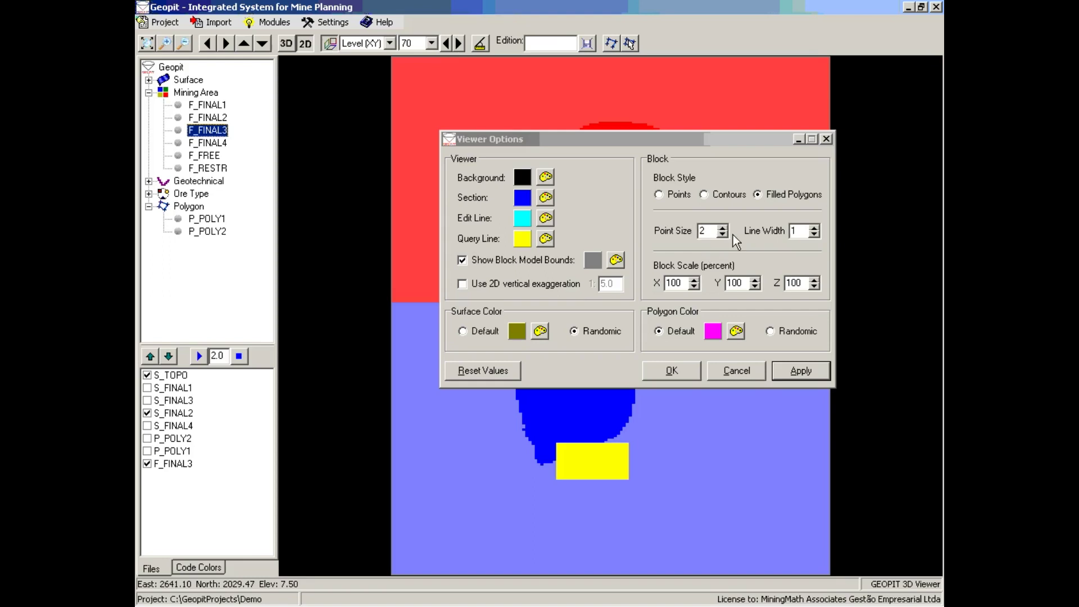
Step: Switch the F_FINAL3 display to points and apply a block point size of 1
left_click(170, 463)
right_click(193, 464)
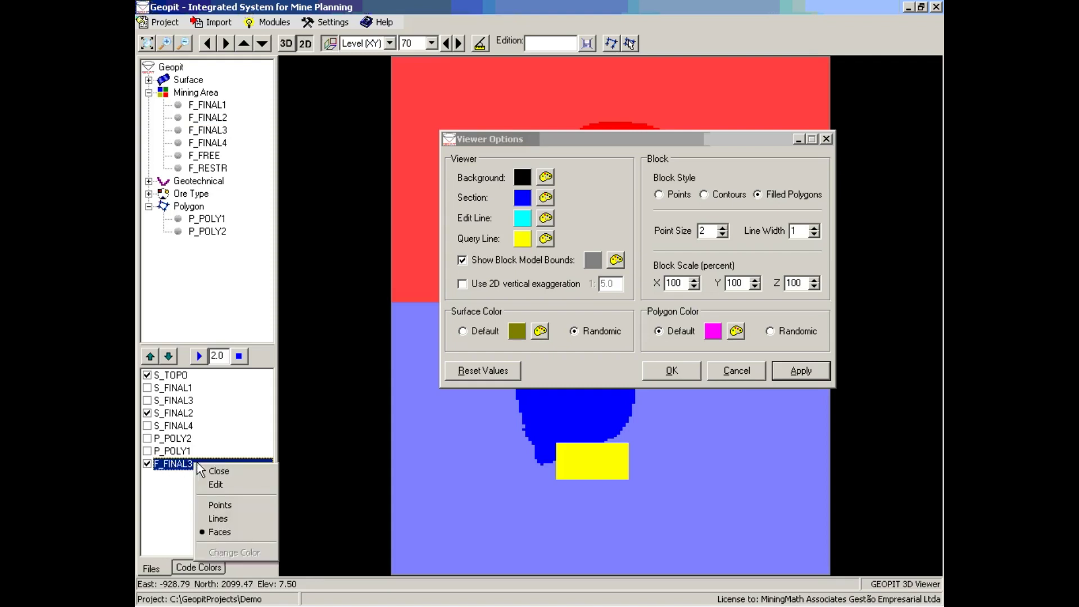
left_click(225, 504)
scroll(503, 453, "up", 3)
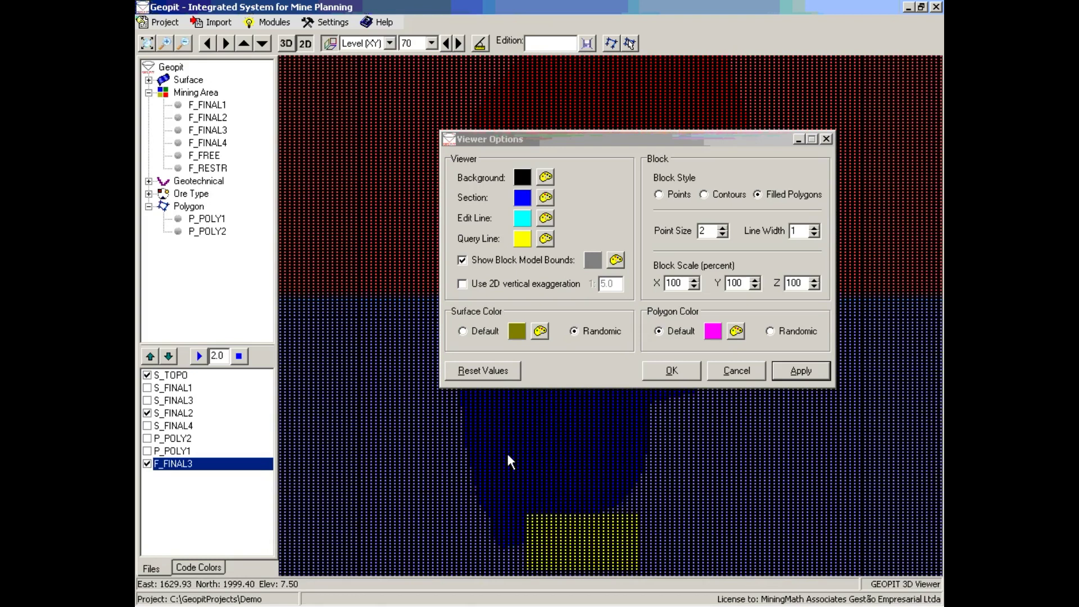
left_click(723, 235)
left_click(791, 369)
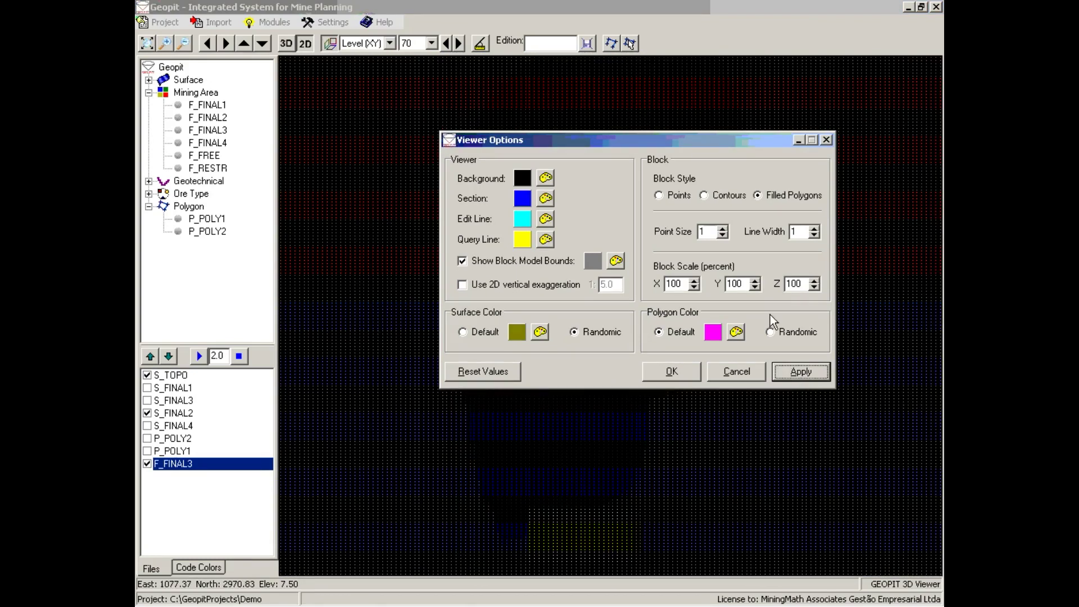
Step: Set the block point size to 6 and apply it to the displayed blocks
left_click(724, 228)
left_click(724, 228)
left_click(724, 228)
left_click(723, 228)
left_click(723, 228)
left_click(799, 372)
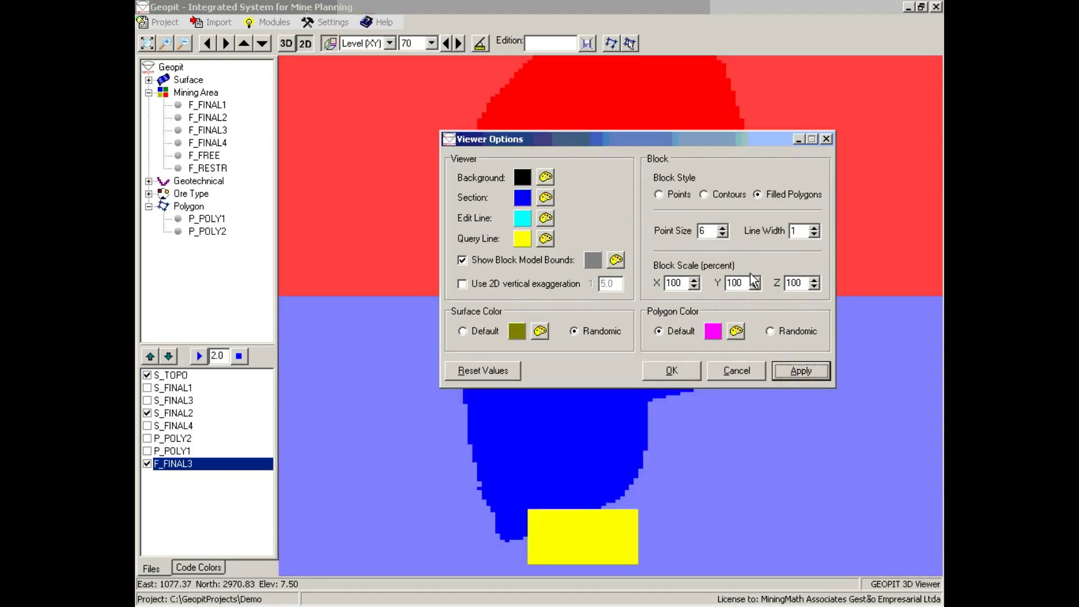
Step: Reduce the block point size to 3 and further to 2, applying each change to the displayed blocks
left_click(723, 235)
left_click(724, 235)
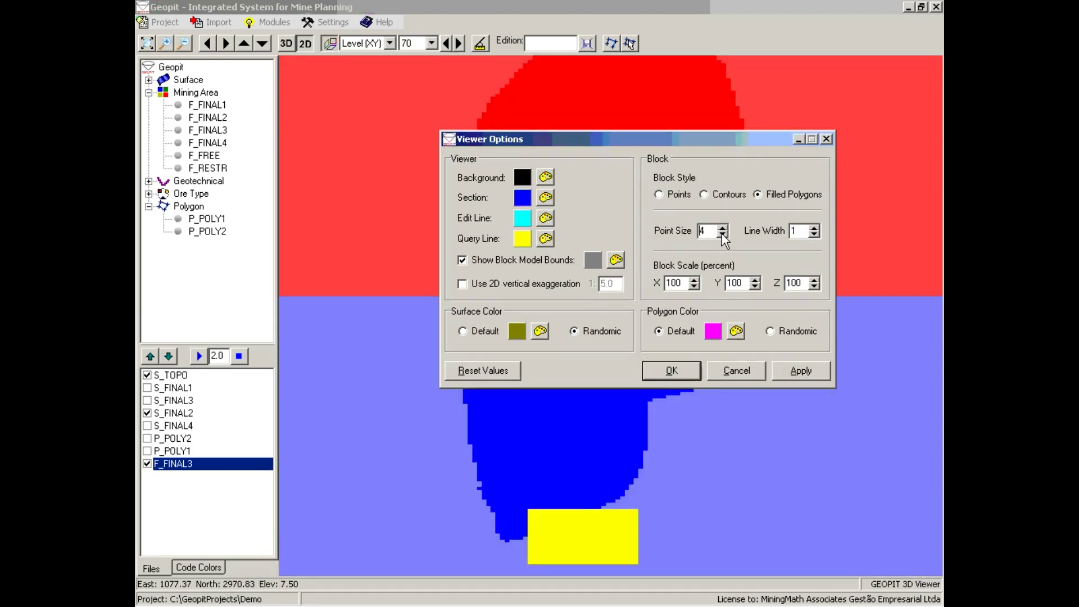
left_click(809, 366)
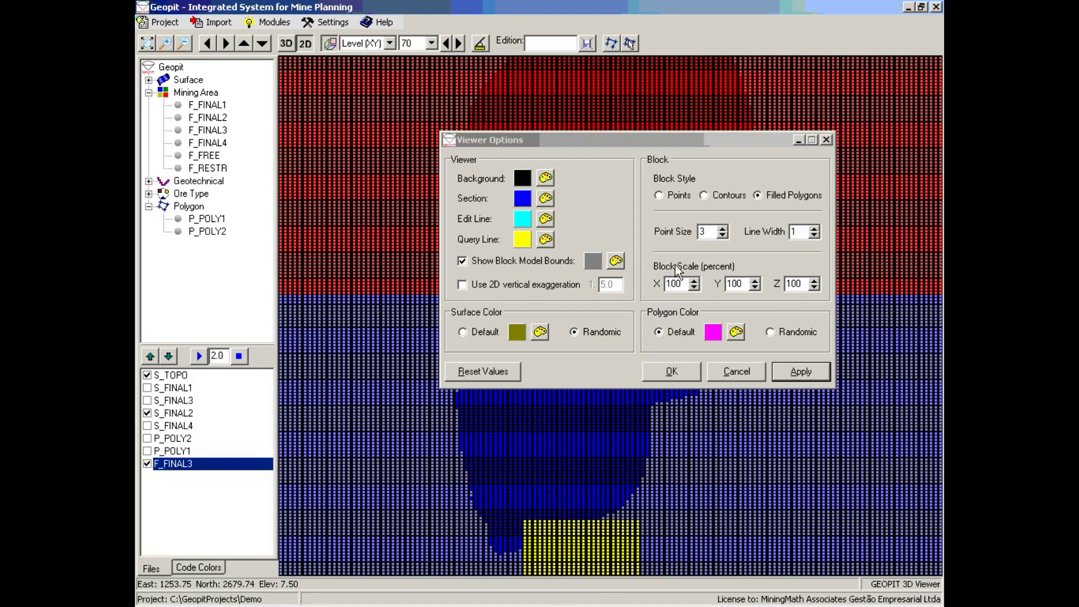
left_click(723, 235)
left_click(723, 236)
left_click(800, 371)
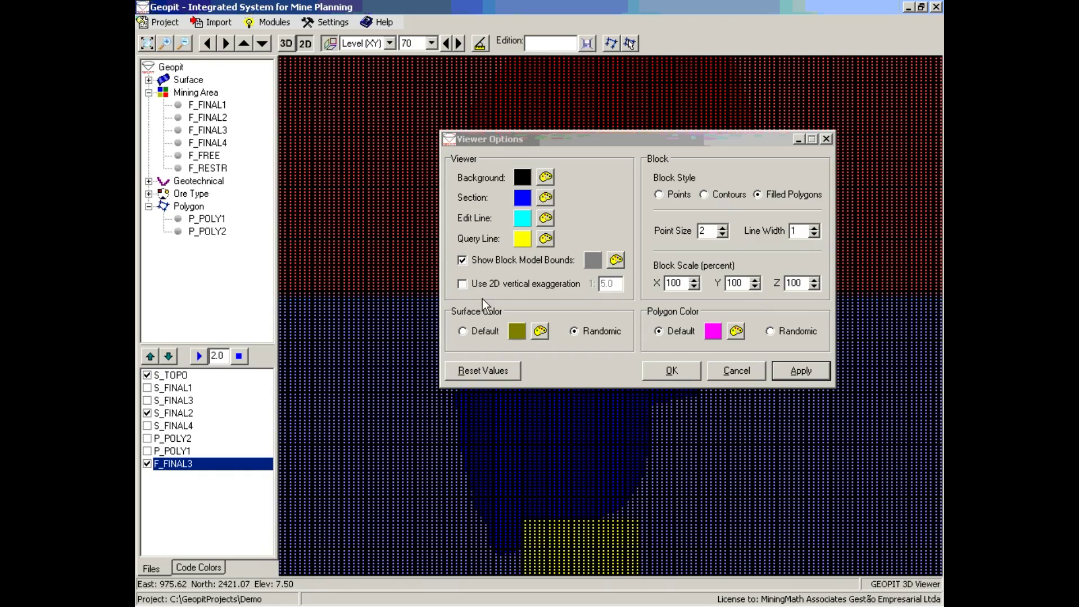
Step: Switch the F_FINAL3 display to lines and apply a block line width of 3
right_click(204, 465)
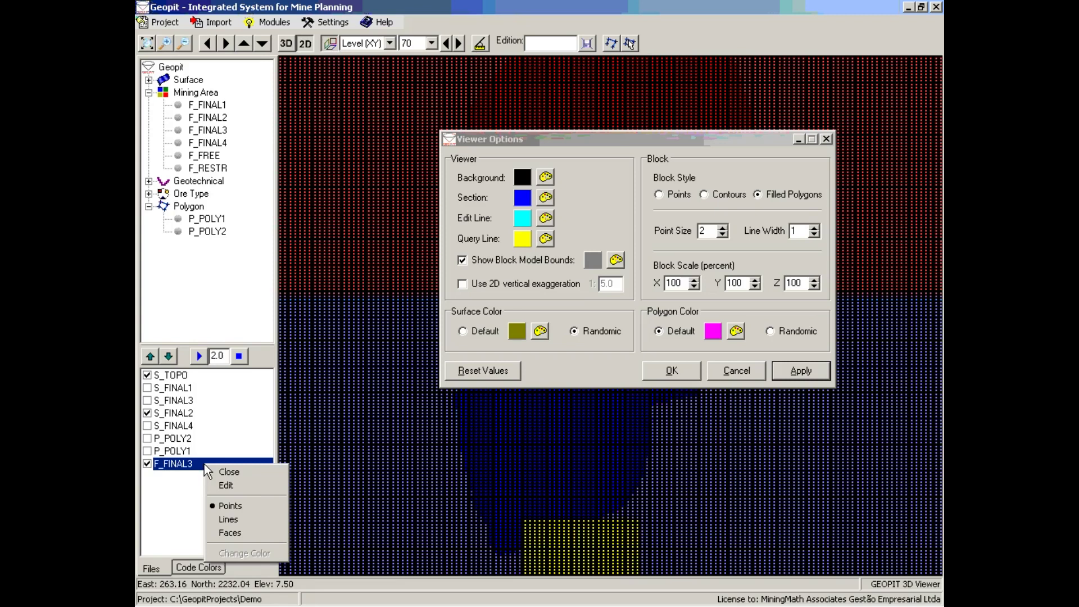
left_click(246, 521)
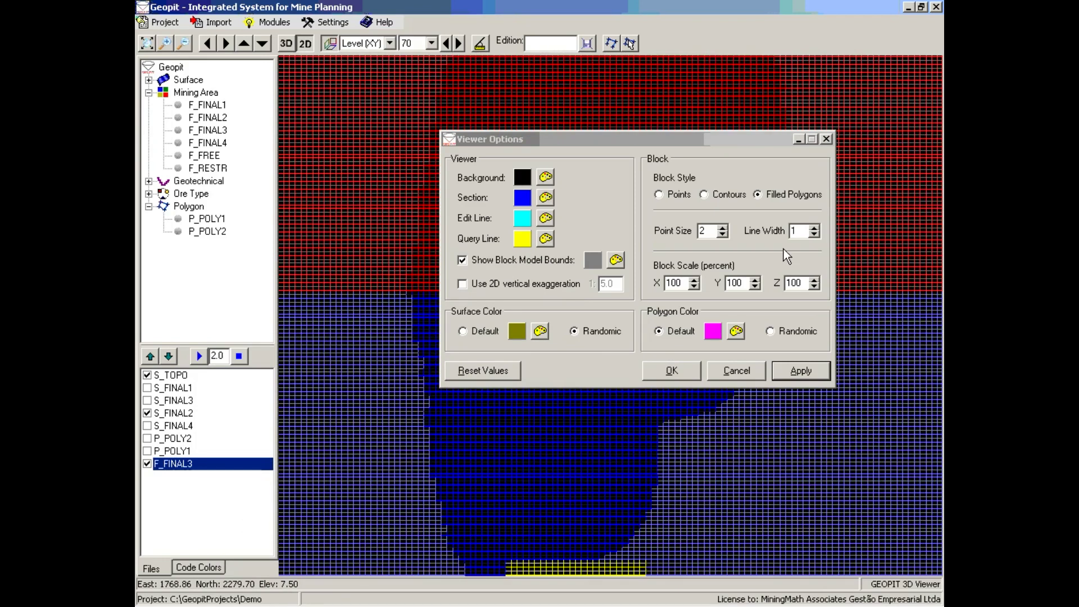
left_click(813, 228)
left_click(813, 227)
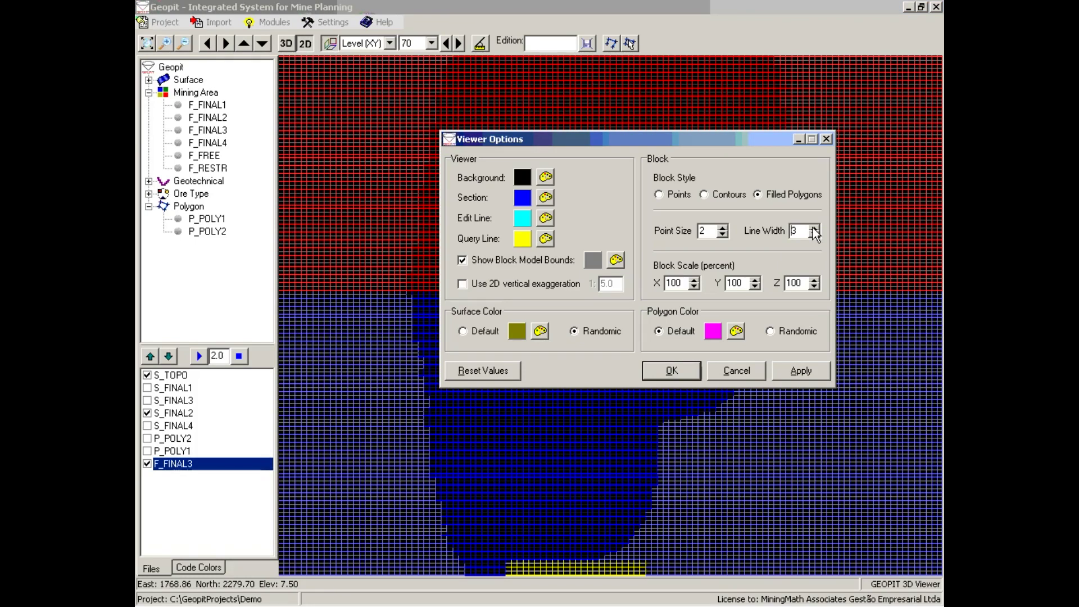
left_click(800, 370)
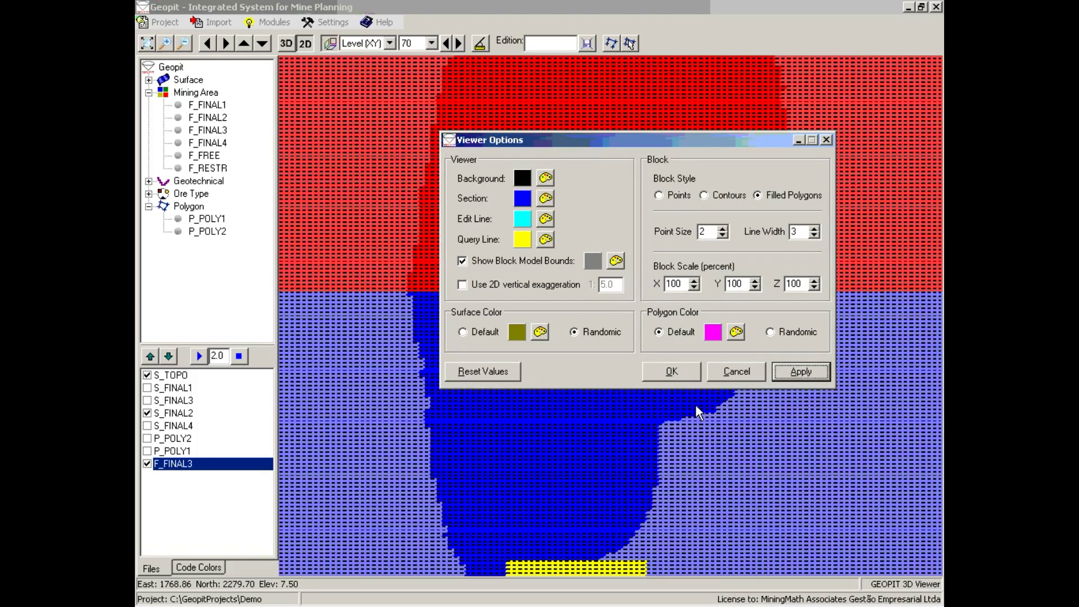
Step: Set the block line width to 1 and apply it to the displayed blocks
left_click(416, 406)
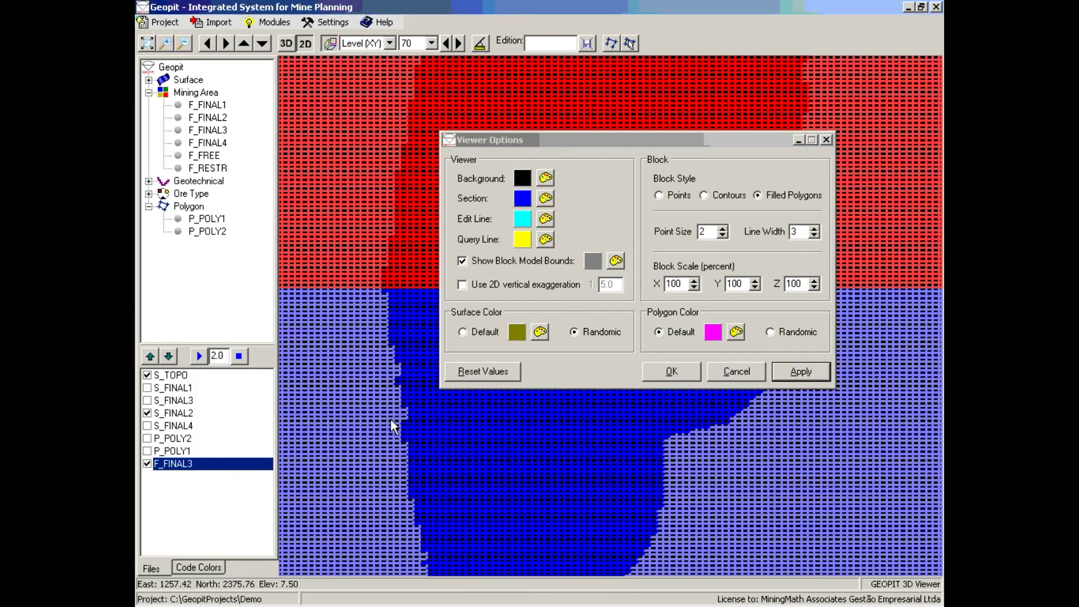
left_click(813, 236)
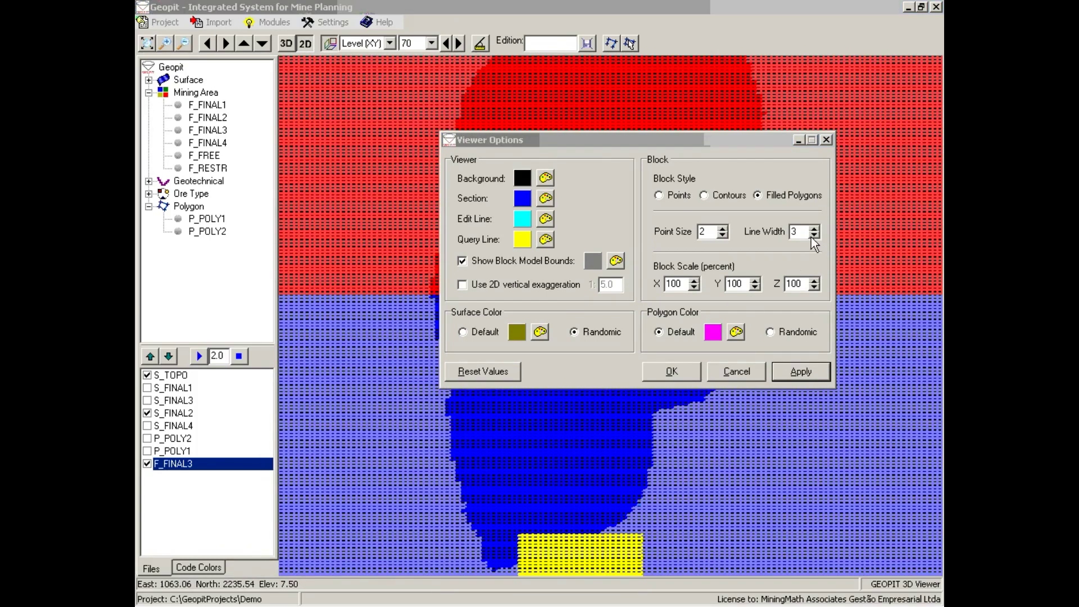
left_click(813, 235)
left_click(804, 369)
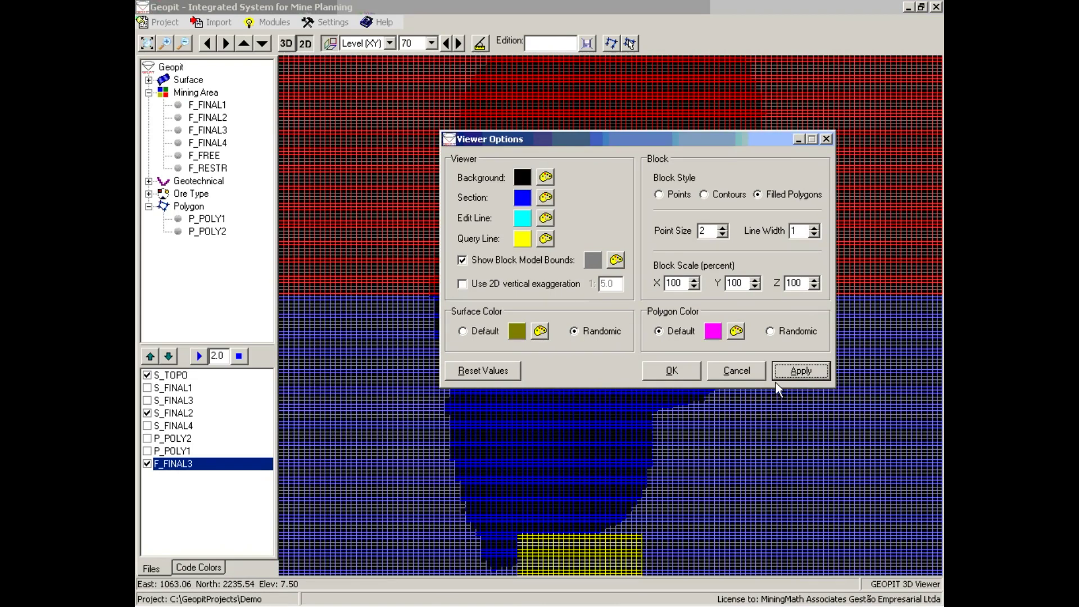
Step: Set the block scale to 60 percent in X, Y and Z and apply it to the F_FINAL3 blocks
left_click(420, 430)
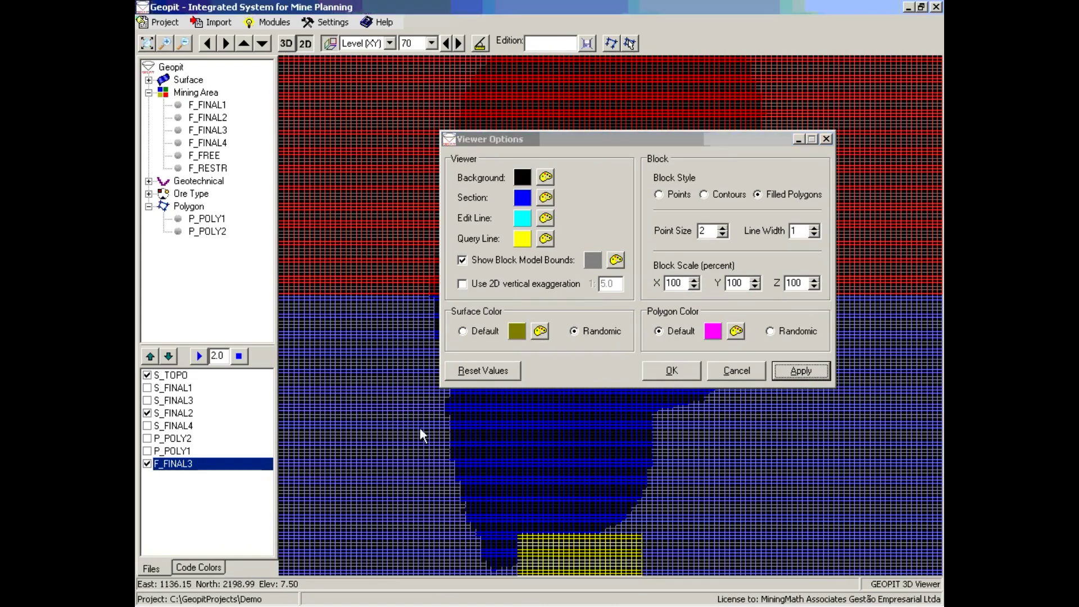
scroll(434, 446, "up", 2)
scroll(434, 442, "up", 2)
scroll(449, 446, "up", 1)
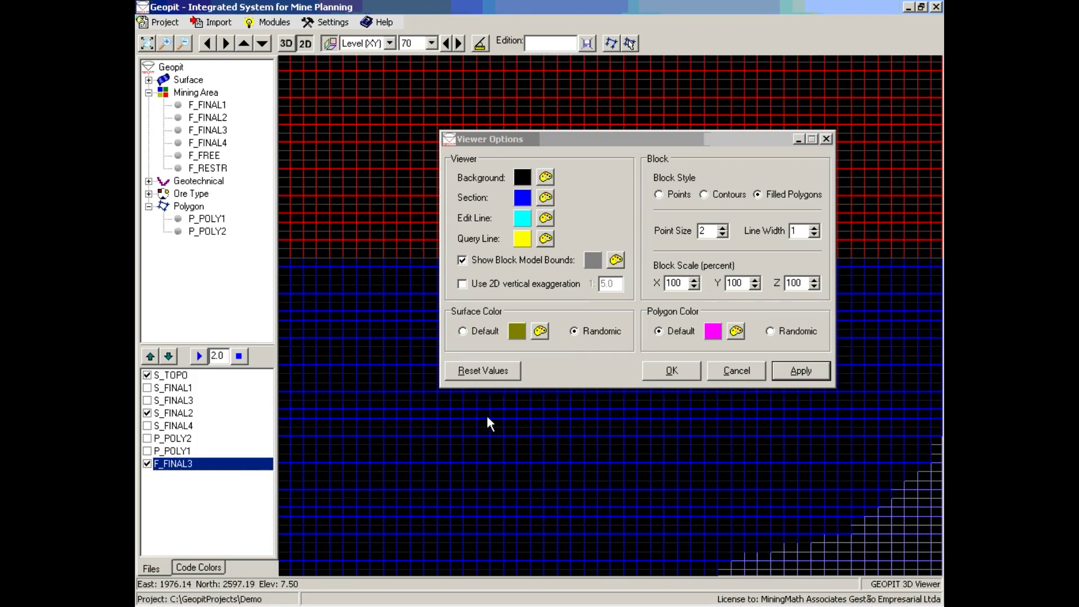
left_click(692, 285)
type("60")
key("Tab")
type("60")
key("Tab")
type("60")
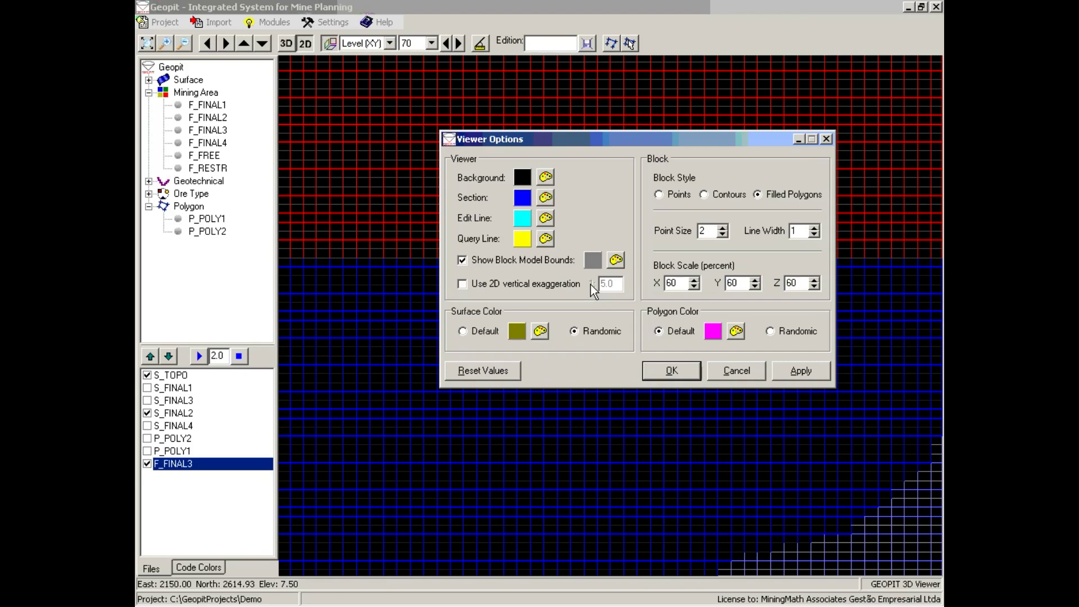
left_click(790, 371)
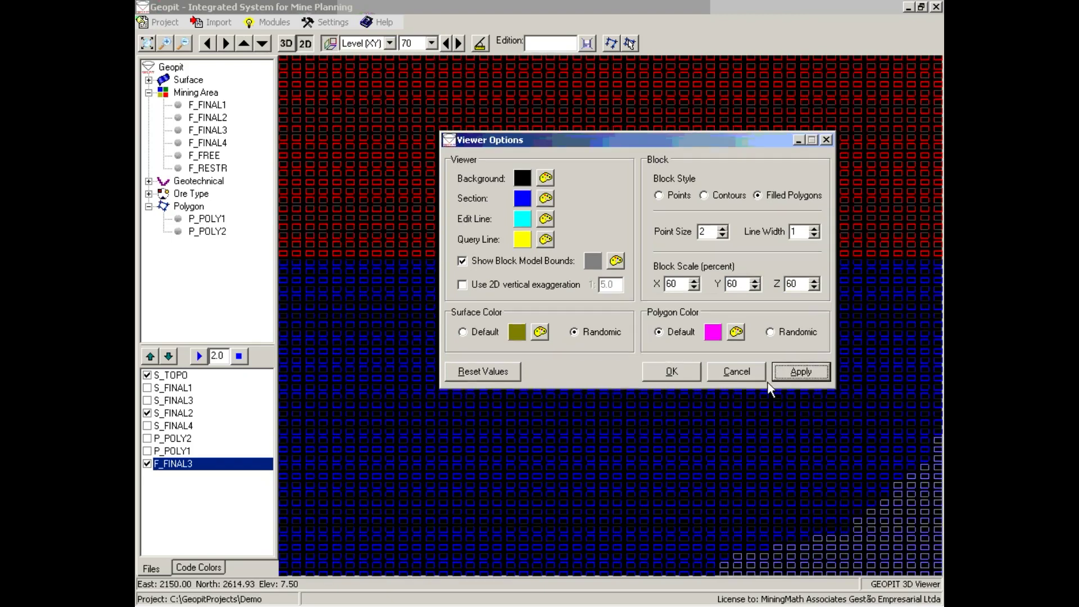
Step: Switch the F_FINAL3 block display to faces and inspect the scaled blocks in the level view
left_click(393, 245)
scroll(461, 460, "up", 3)
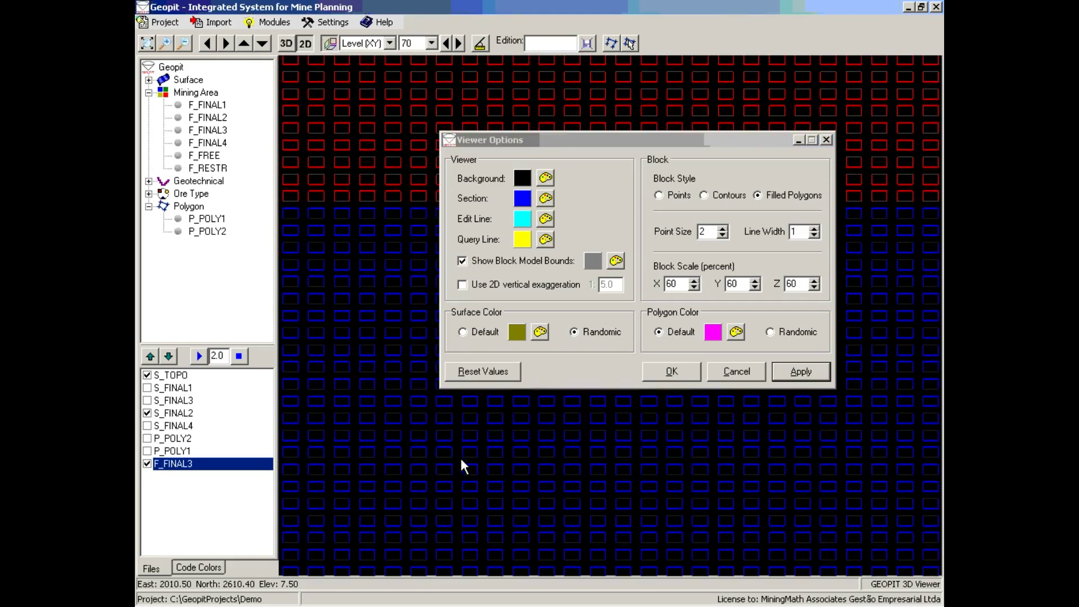
scroll(472, 457, "down", 2)
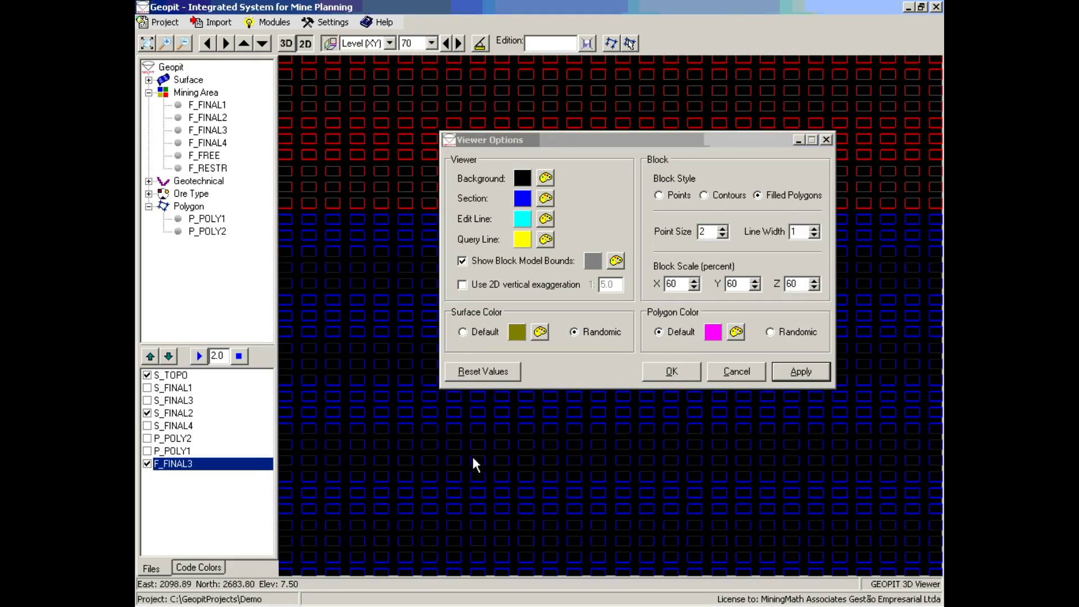
scroll(473, 459, "down", 5)
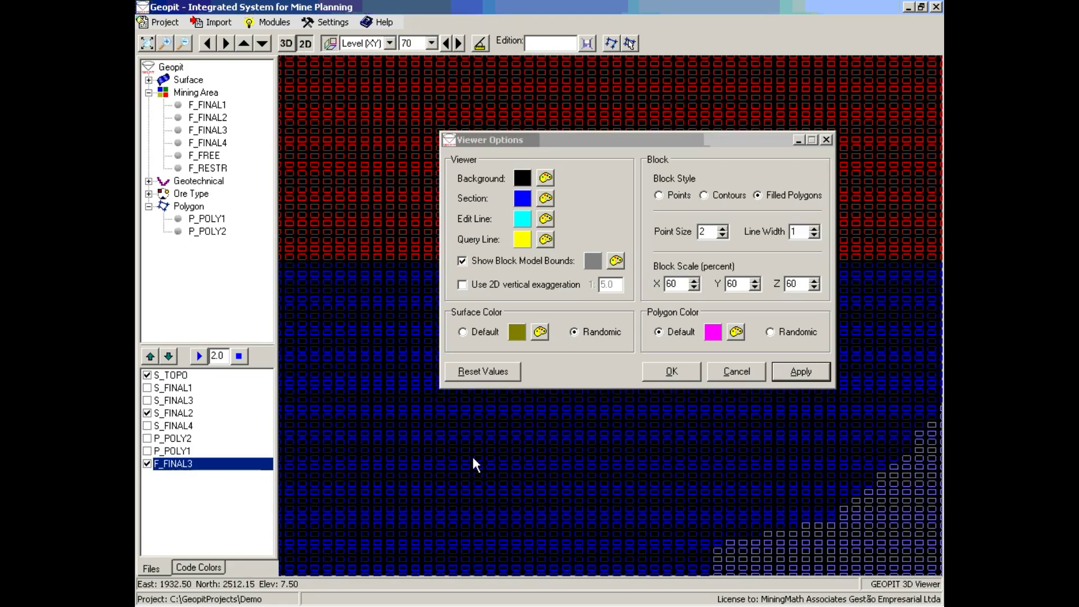
scroll(477, 451, "down", 3)
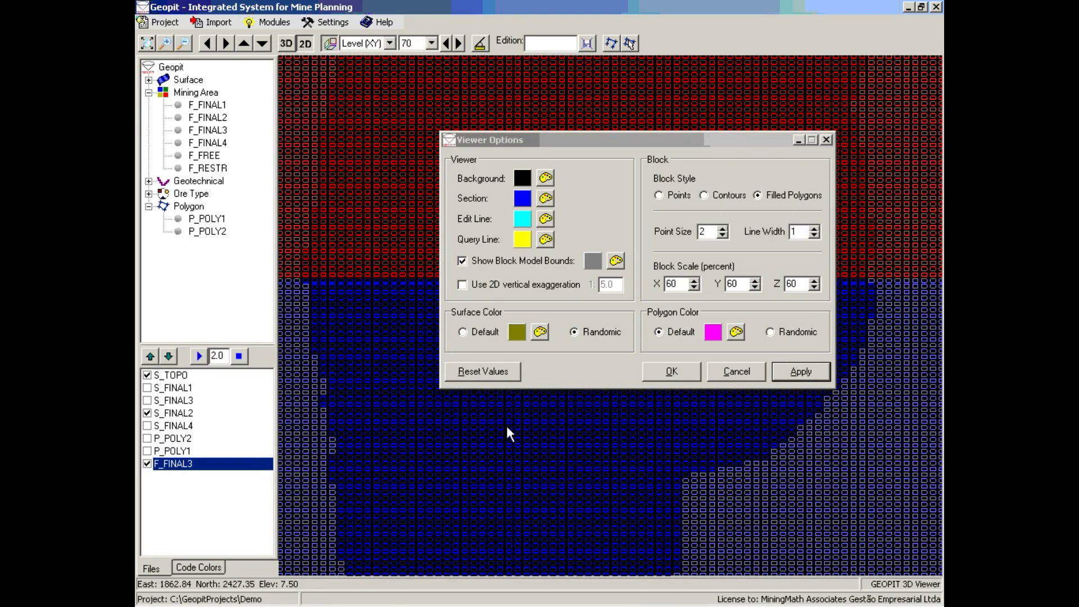
right_click(207, 459)
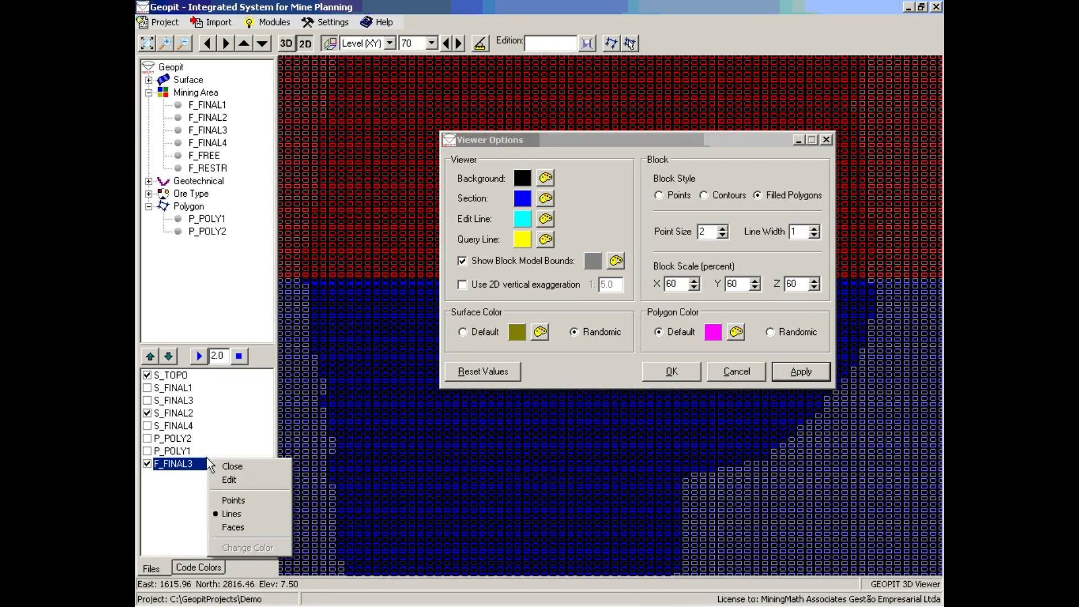
left_click(246, 501)
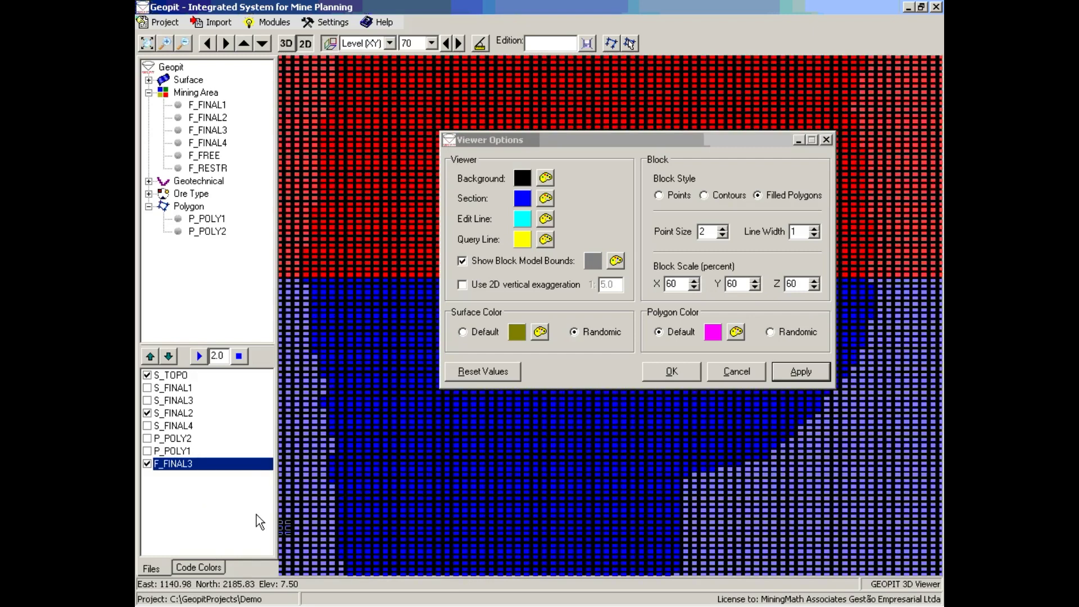
scroll(376, 388, "up", 4)
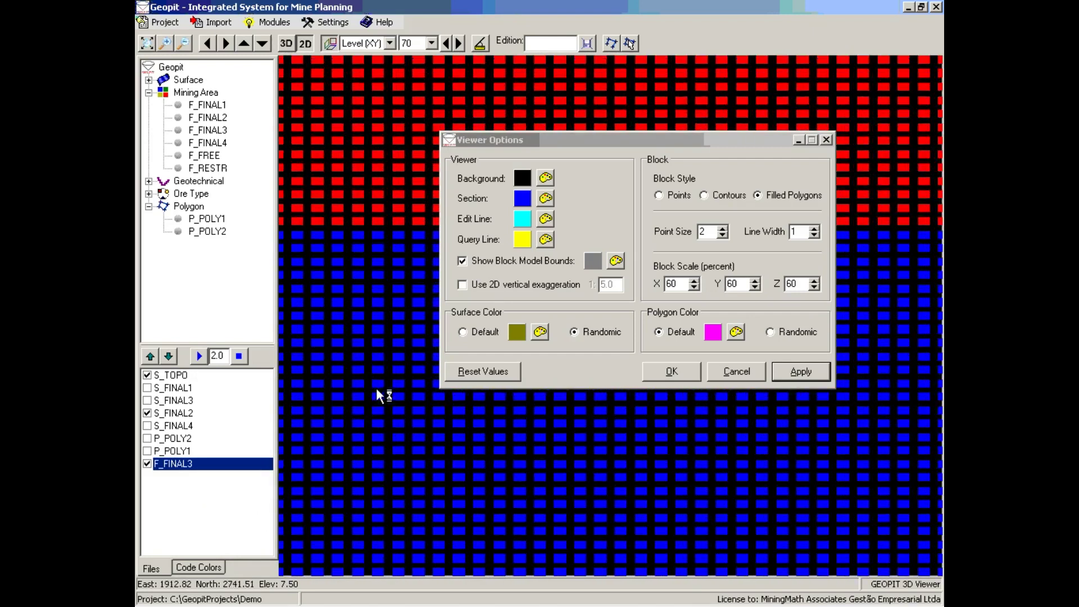
scroll(377, 389, "down", 5)
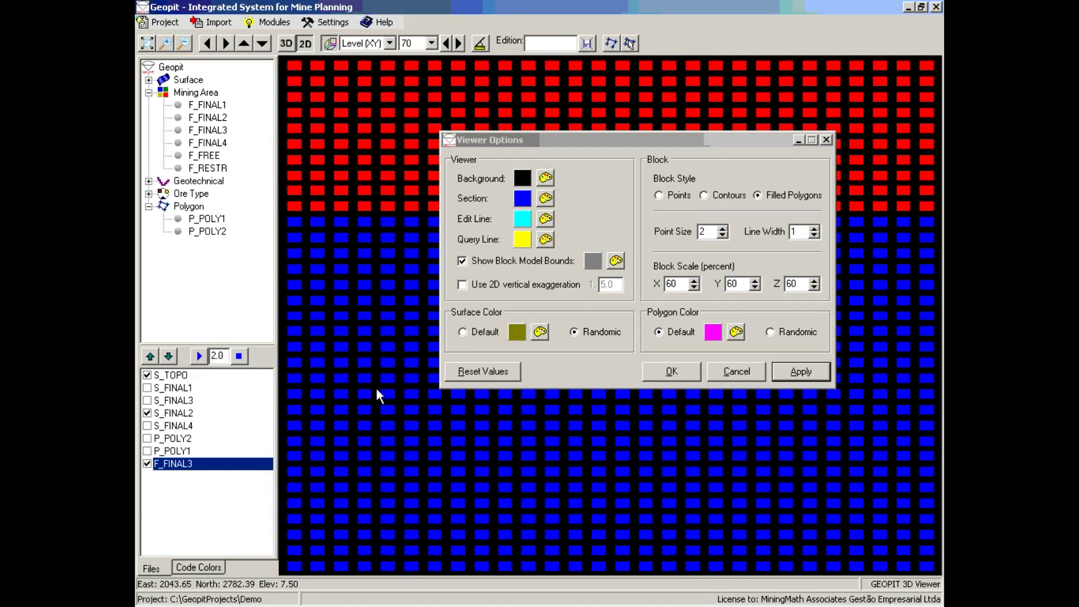
scroll(378, 393, "down", 2)
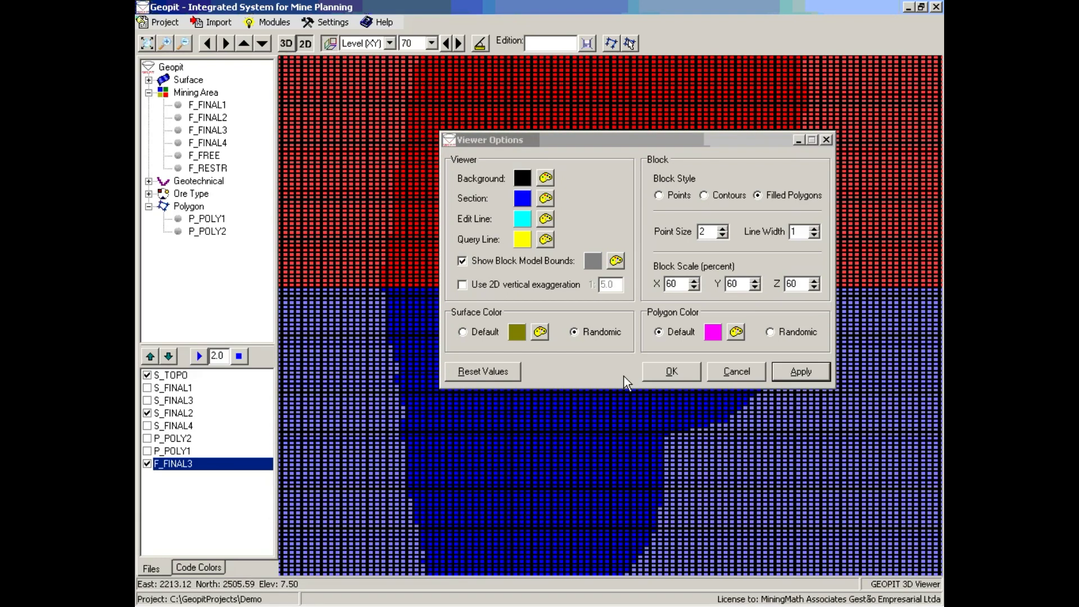
Step: Reset all viewer options to their default values, apply them to the displayed blocks and accept the settings
left_click(483, 370)
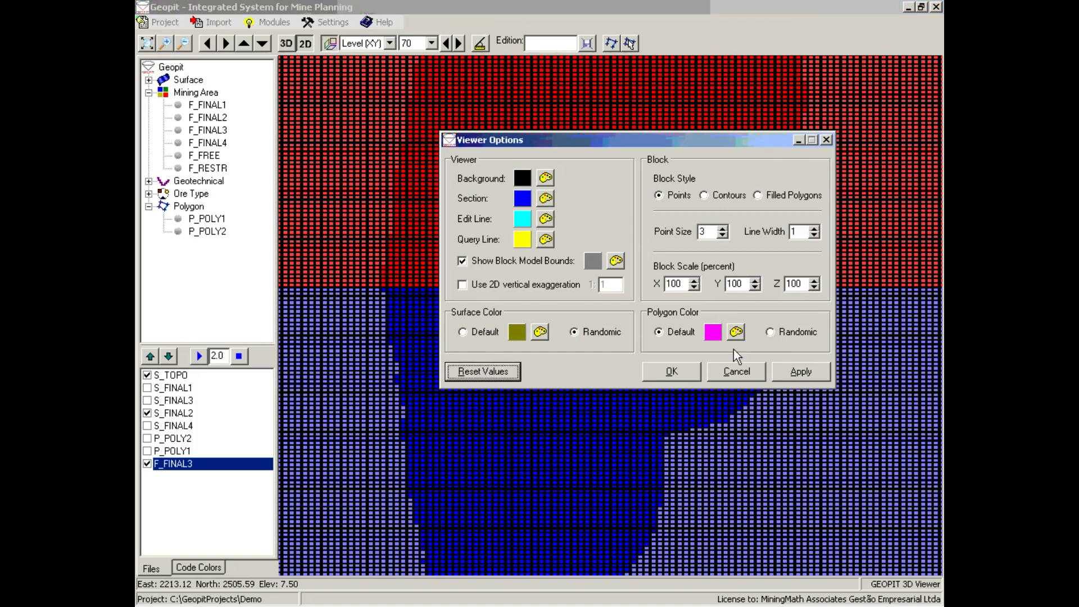
left_click(798, 371)
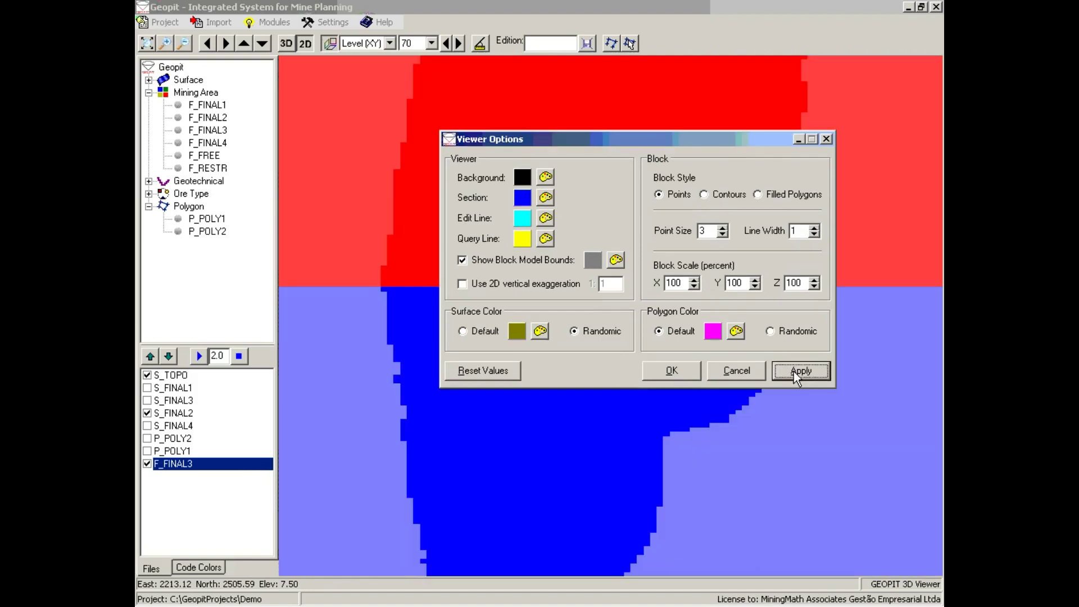
left_click(671, 370)
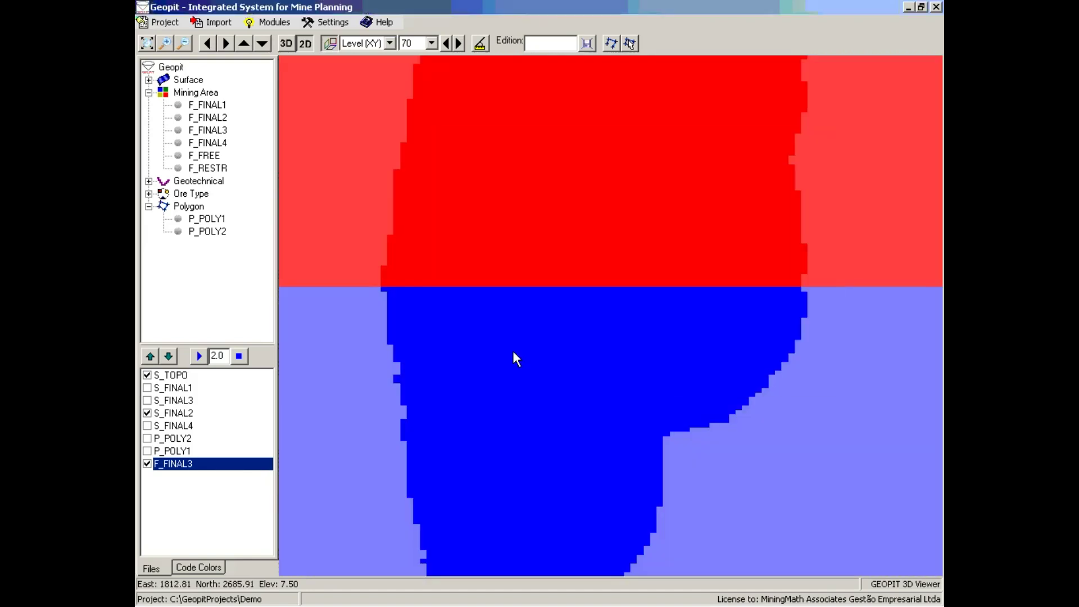
scroll(512, 350, "down", 1)
scroll(513, 356, "down", 4)
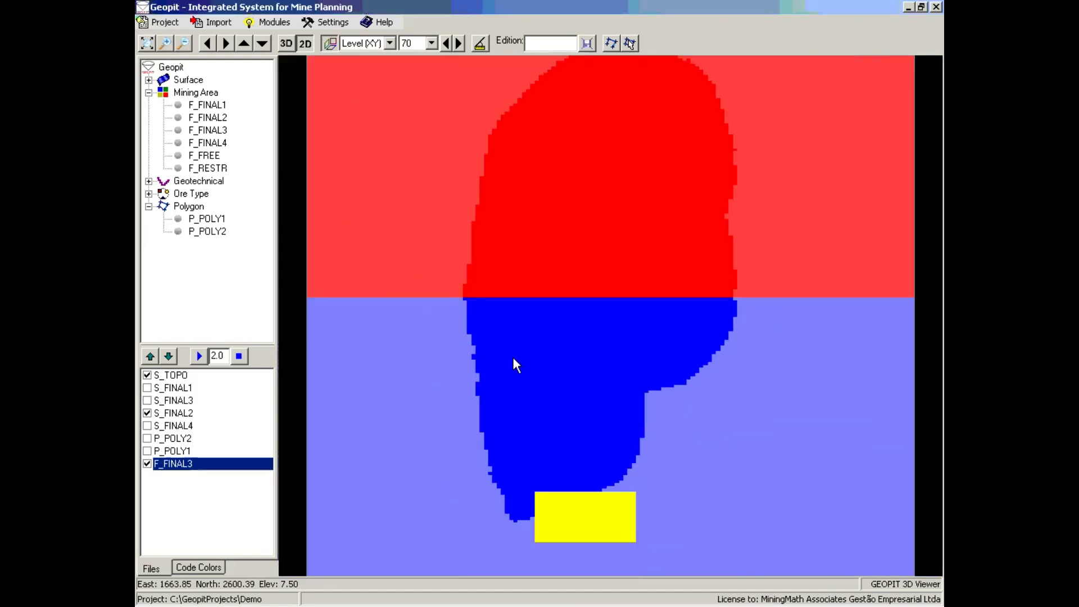
scroll(514, 359, "up", 2)
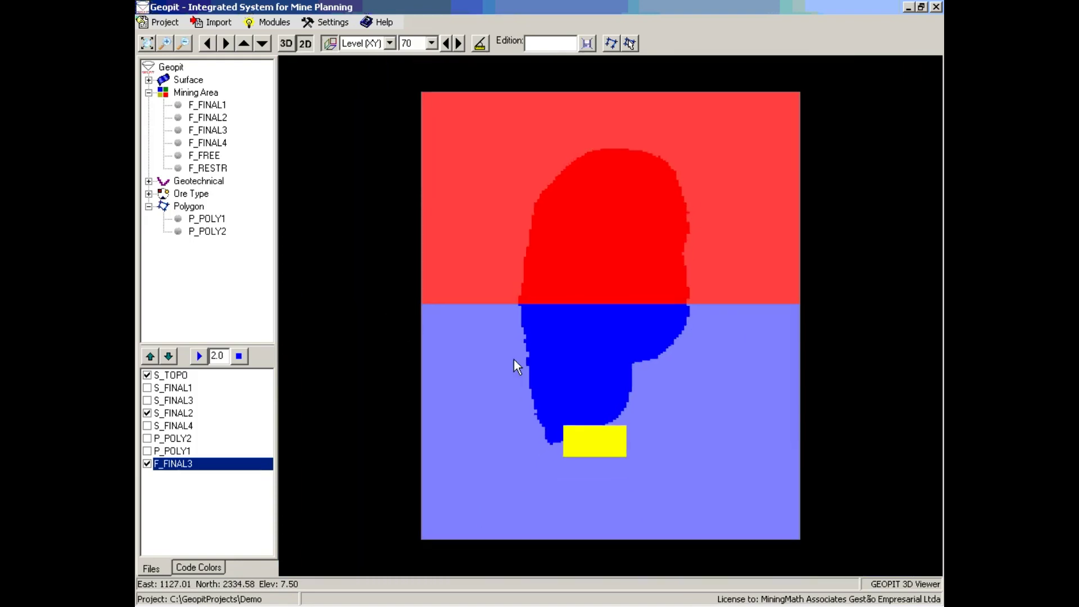
scroll(513, 358, "down", 2)
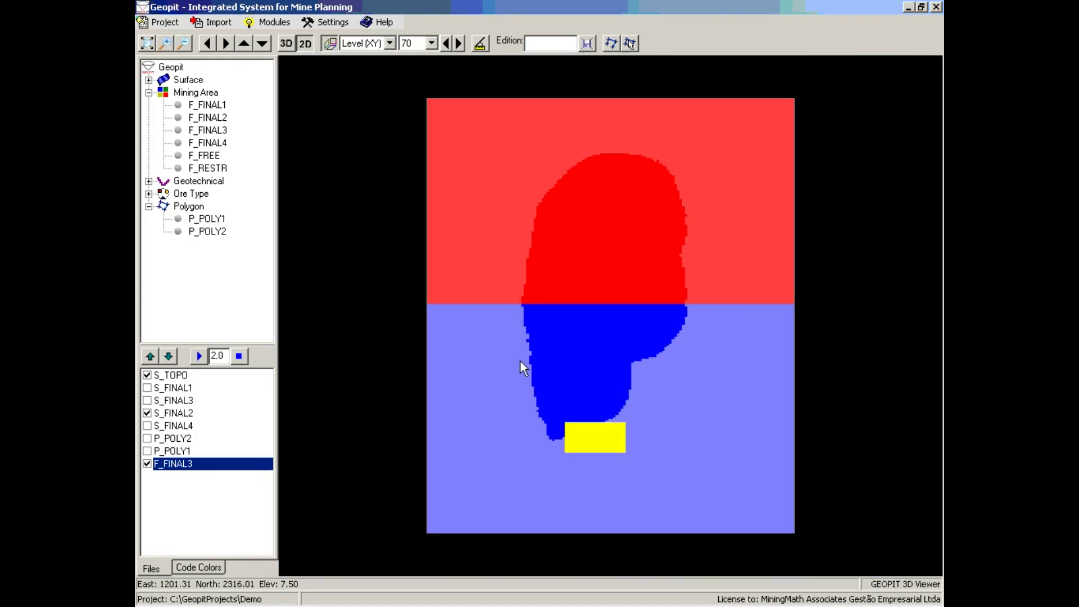